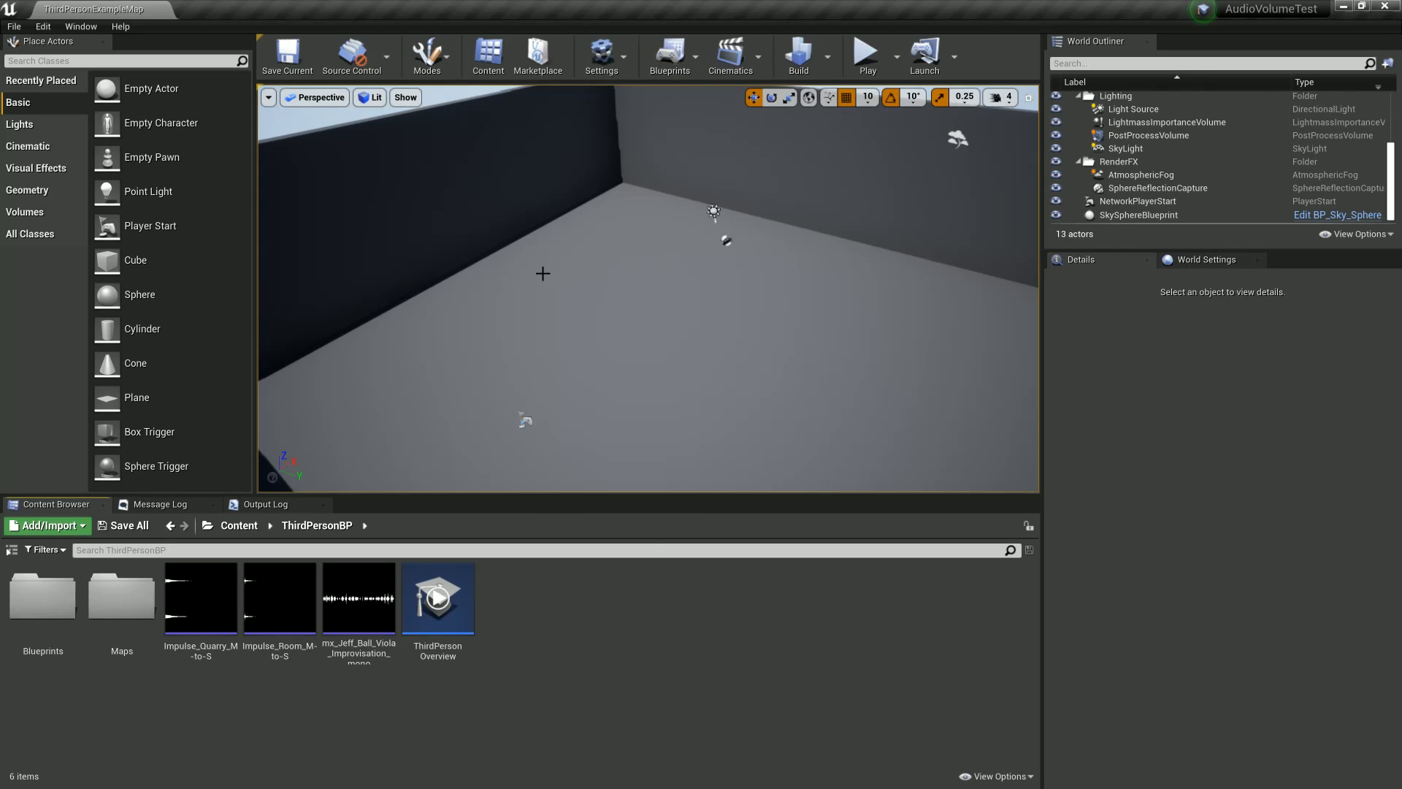
Step: Playtest the empty walled level by running the character across the floor, and stop the session
right_click_drag(542, 272, 588, 280)
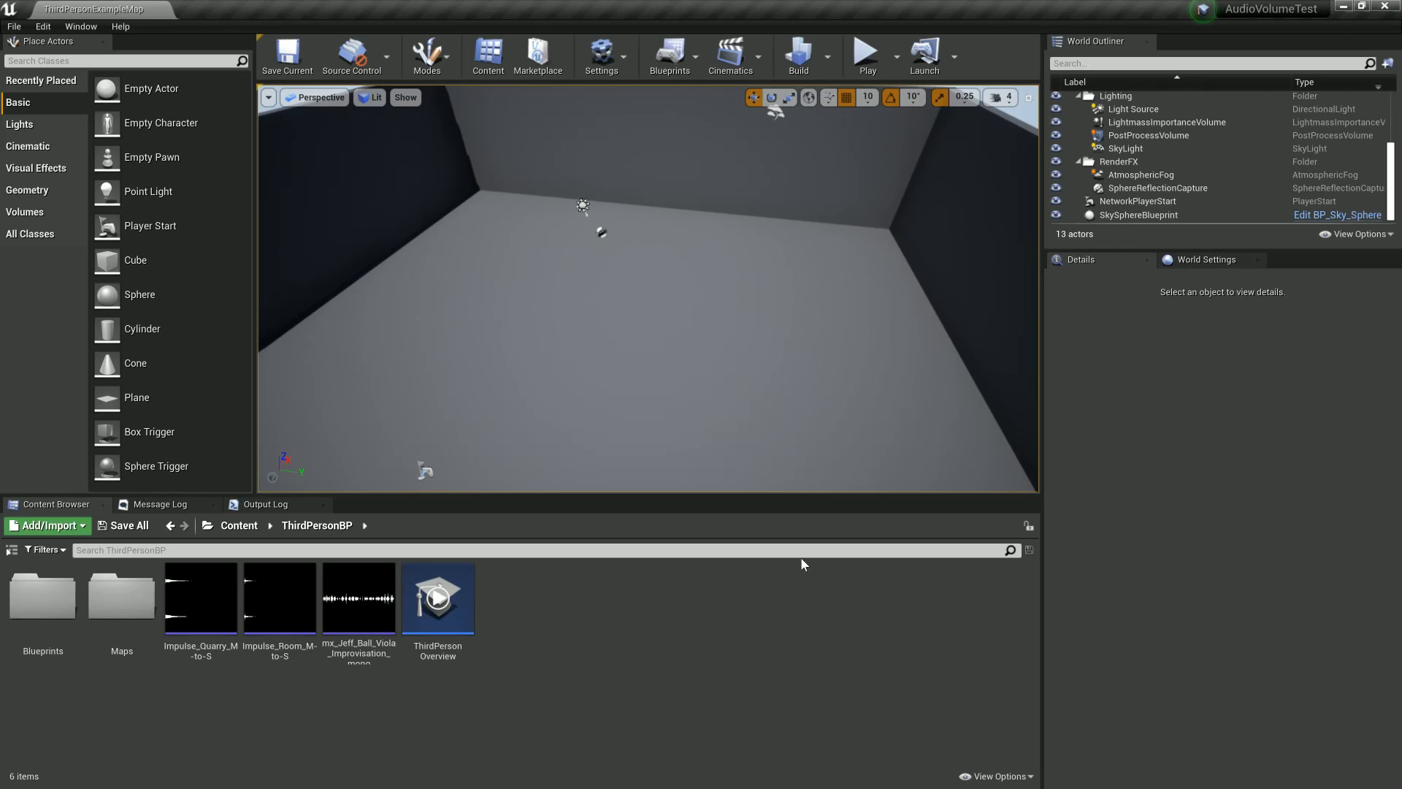
right_click_drag(702, 117, 731, 126)
right_click_drag(956, 150, 894, 171)
left_click(866, 55)
key("w")
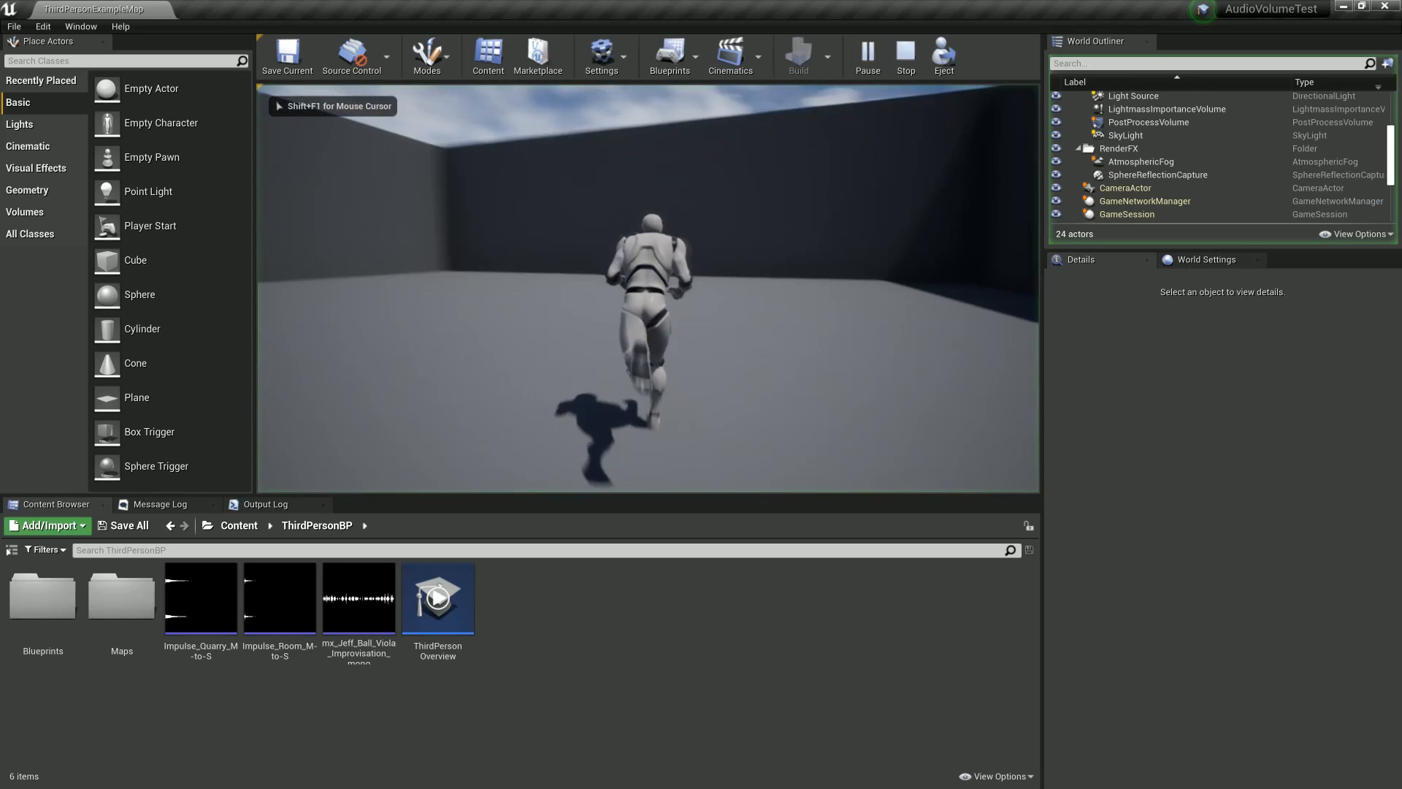
key("Escape")
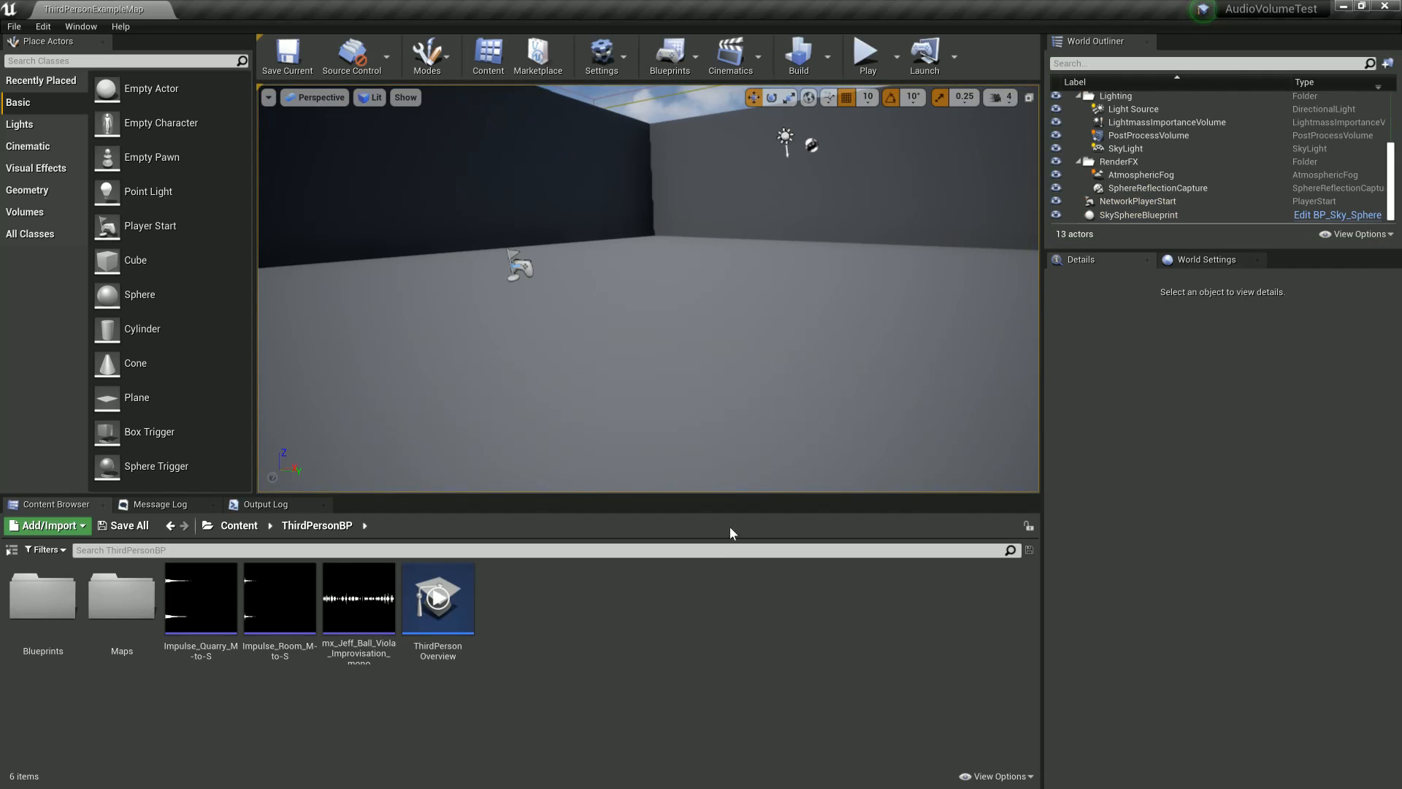
right_click_drag(688, 342, 672, 318)
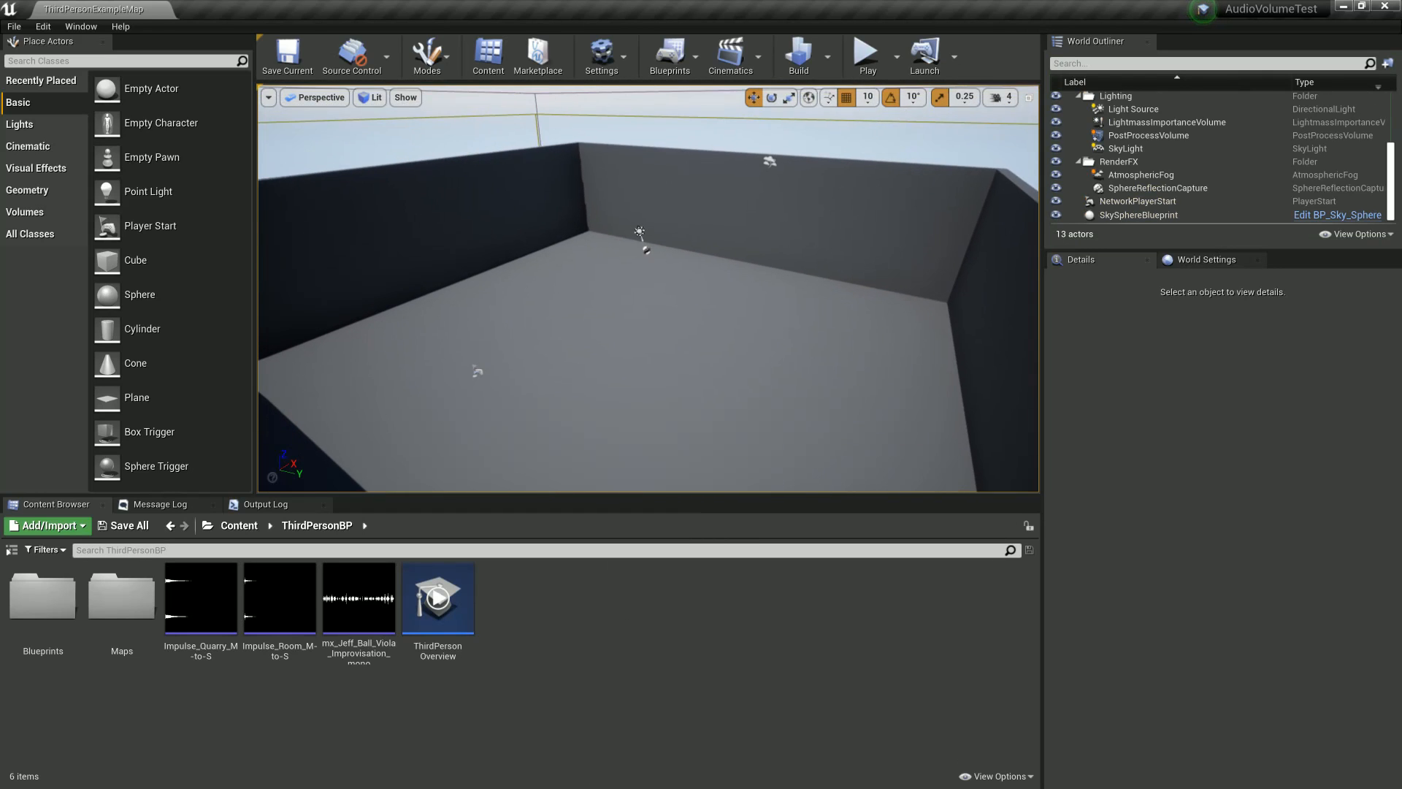
Step: Audition the viola improvisation, Impulse_Quarry_M-to-S and Impulse_Room_M-to-S sound waves
left_click(360, 601)
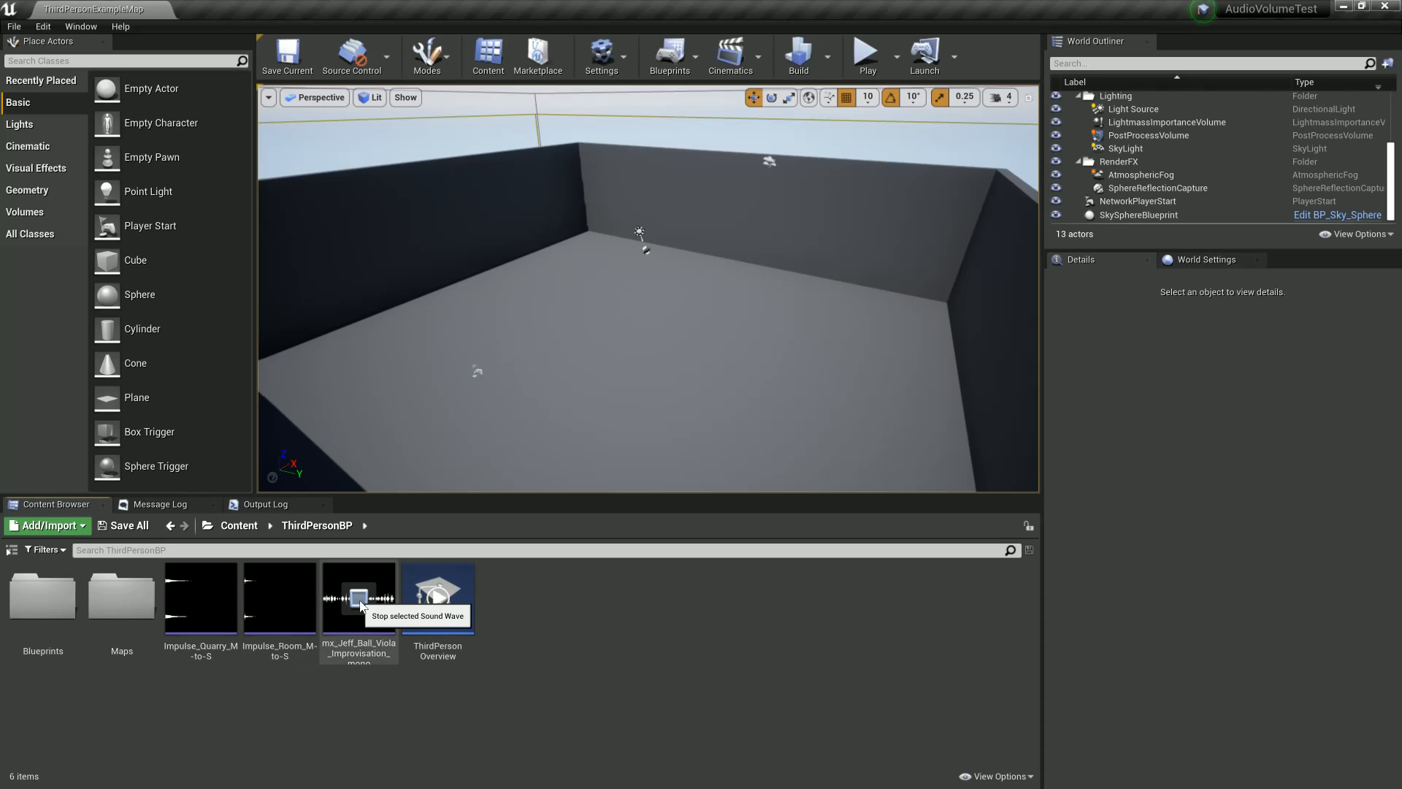
left_click(359, 601)
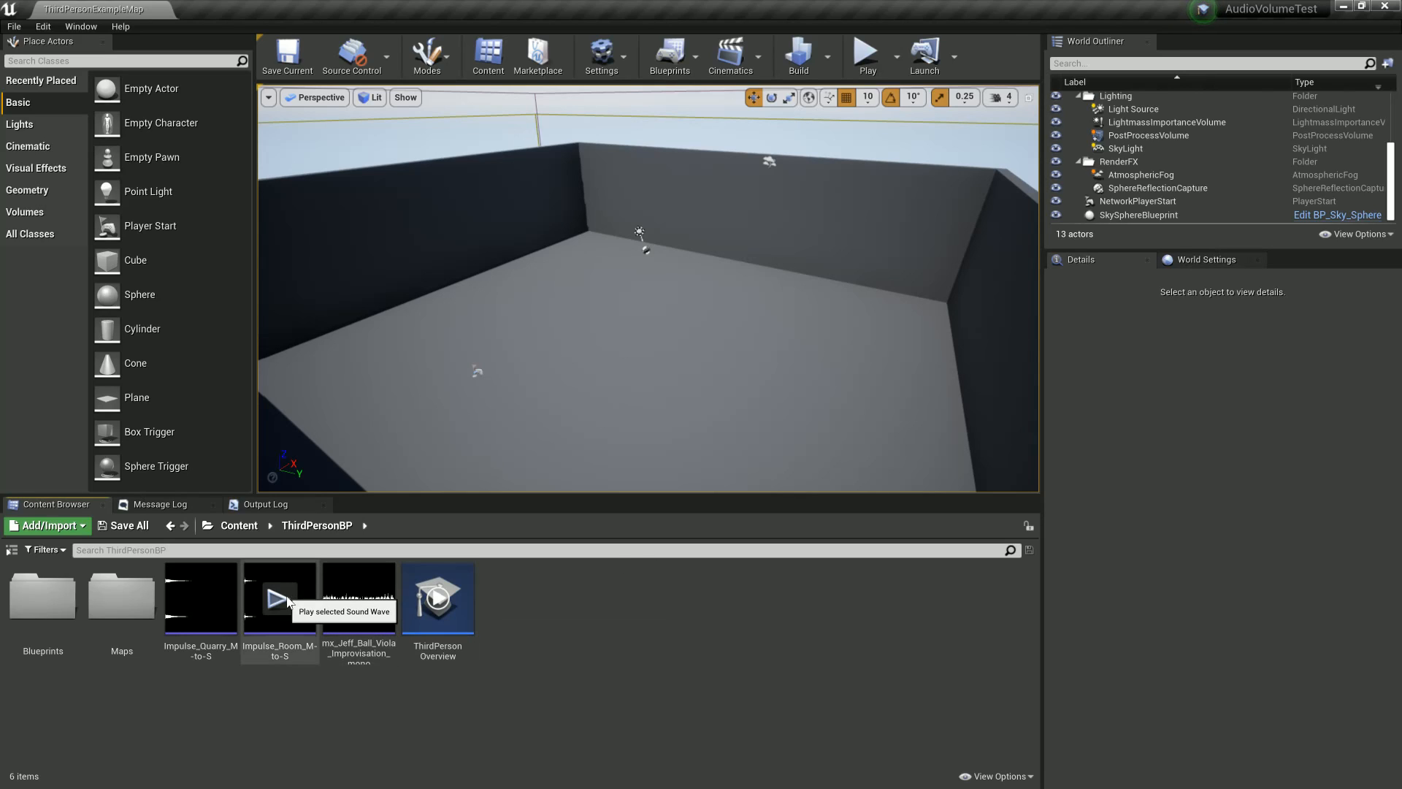
left_click(201, 601)
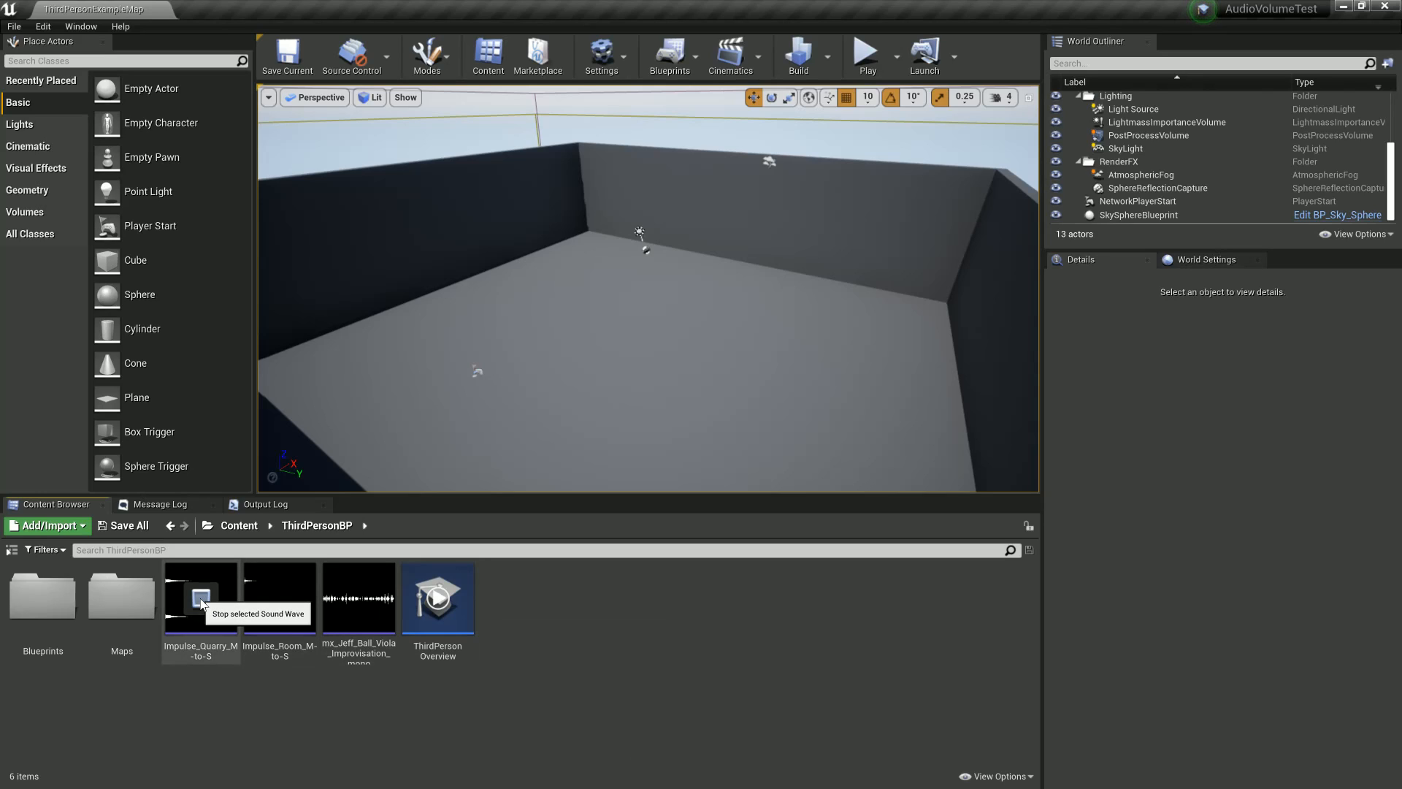
left_click(279, 598)
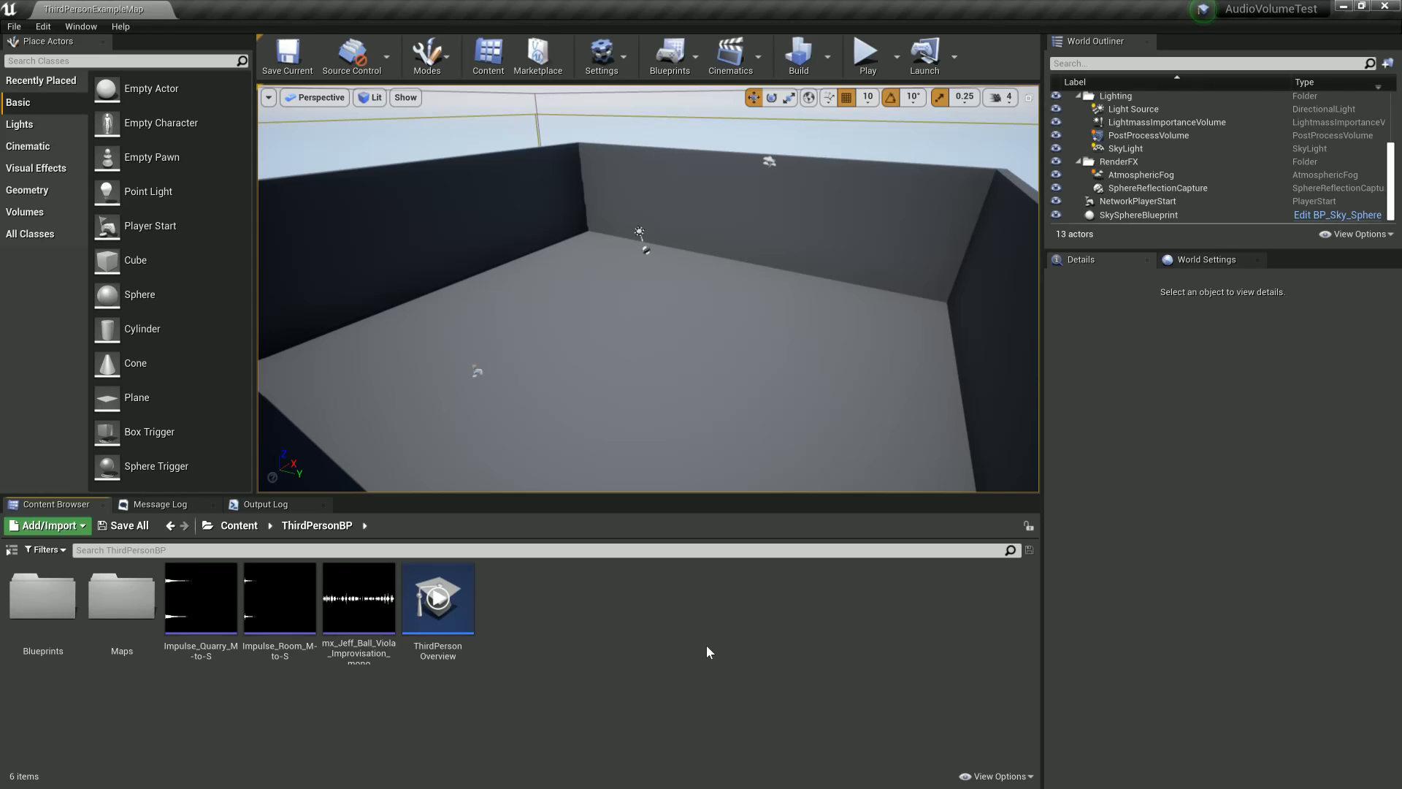
Step: Place a cube on the arena floor near the far corner and flatten its Z scale to 0.25
right_click_drag(648, 289, 643, 357)
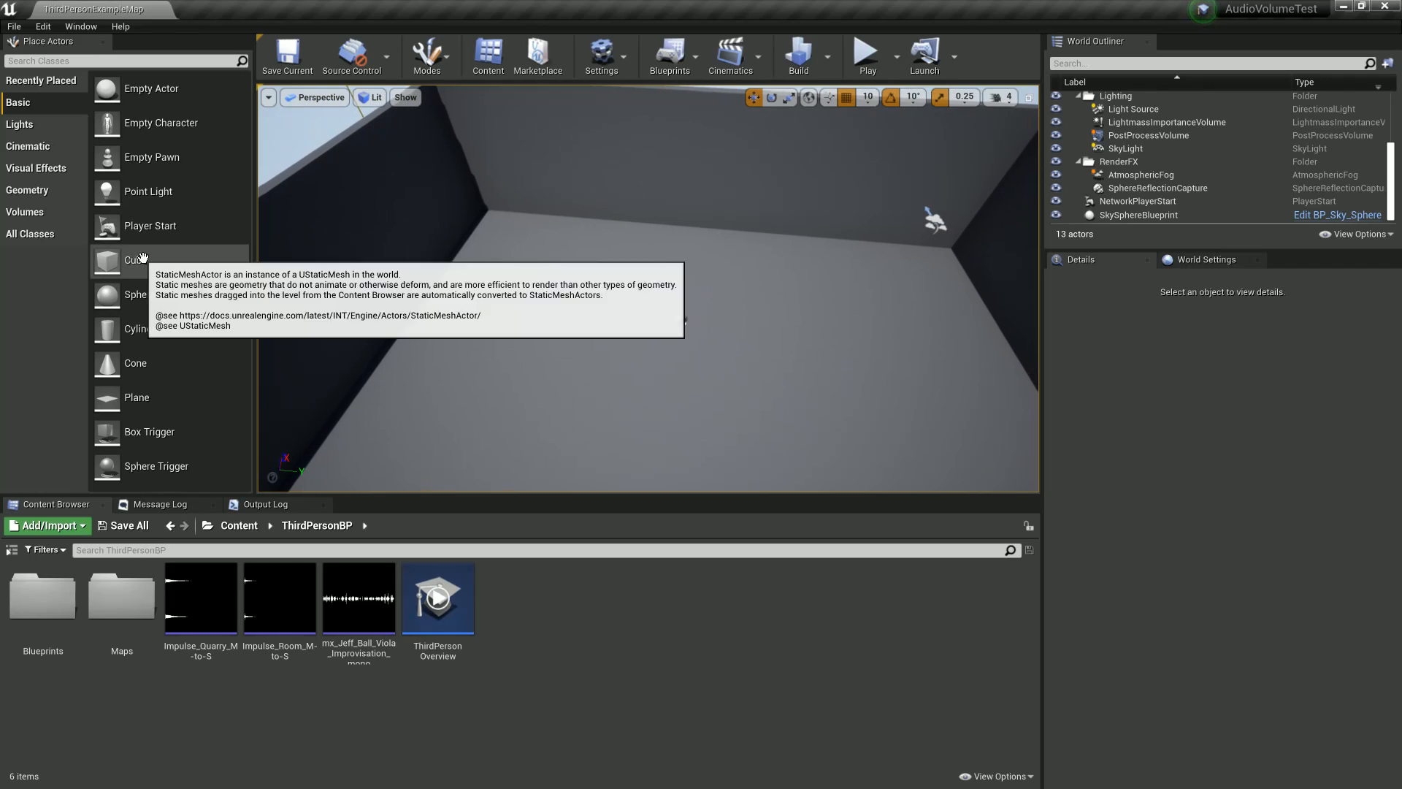
left_click_drag(135, 260, 553, 294)
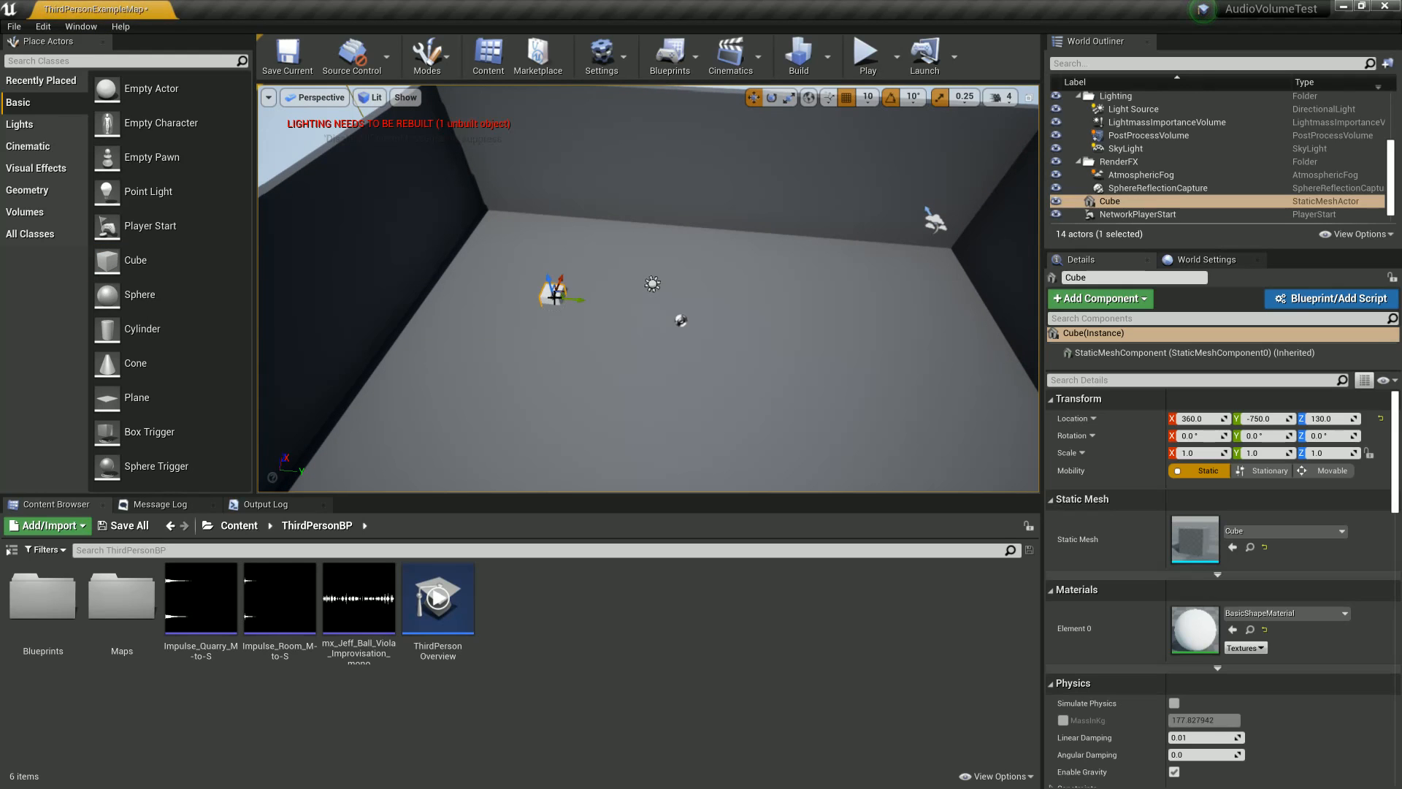
right_click_drag(573, 298, 582, 265)
key("e")
key("r")
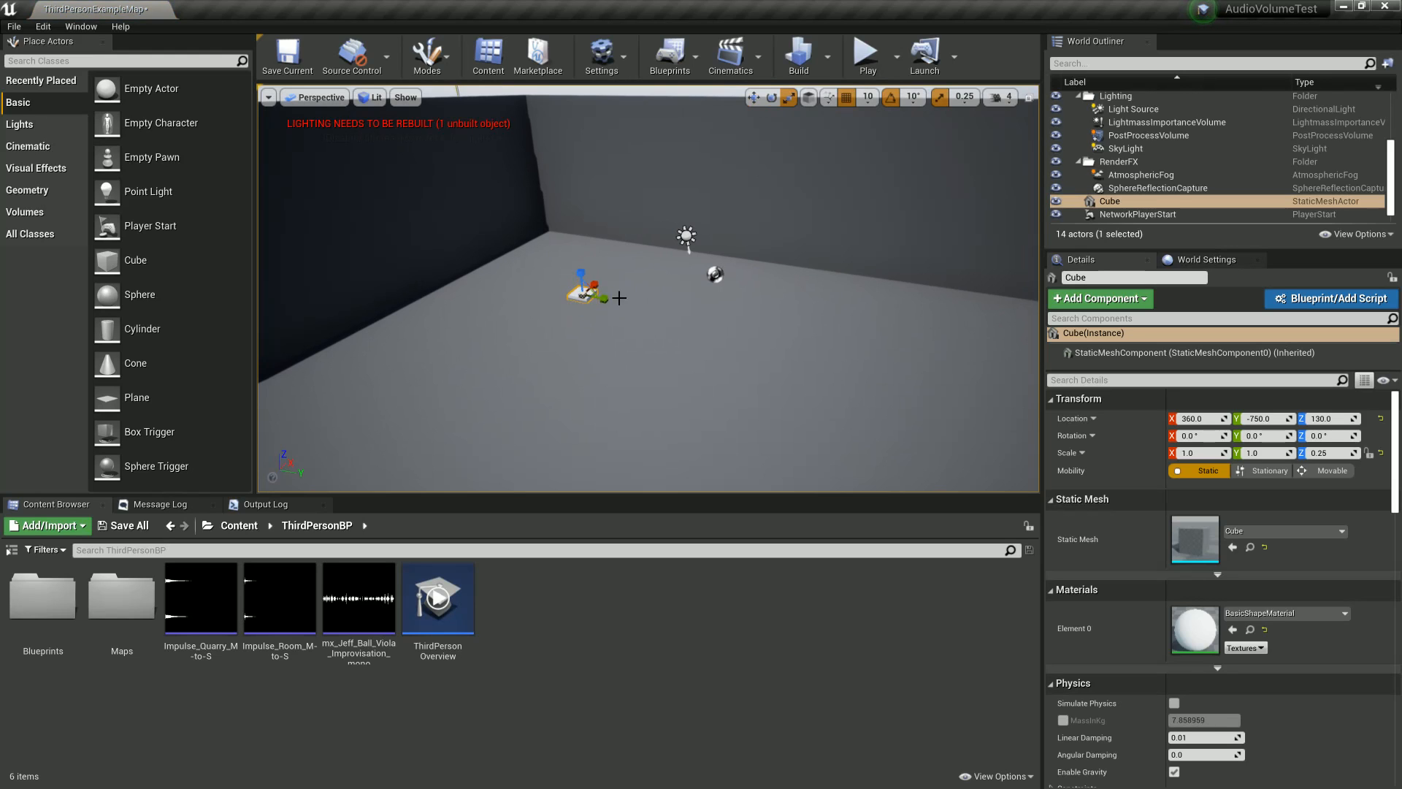
Step: Widen the flattened cube into a square platform with an X and Y scale of 11.75
right_click_drag(626, 286, 633, 249)
key("w")
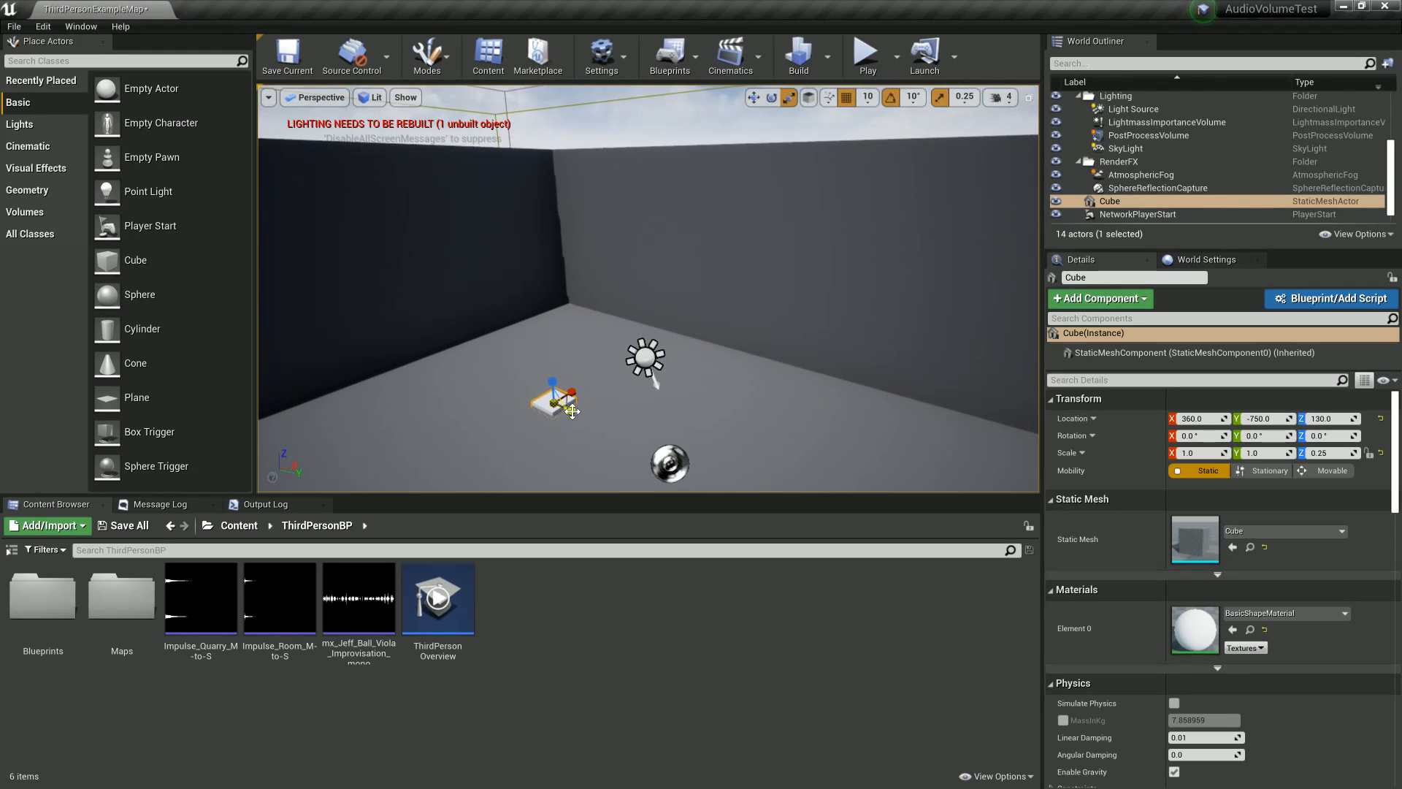
left_click_drag(569, 401, 665, 381)
key("s")
mouse_move(565, 389)
right_mouse_down()
mouse_move(563, 423)
mouse_move(580, 402)
mouse_move(551, 399)
mouse_move(565, 388)
right_mouse_up()
key("w")
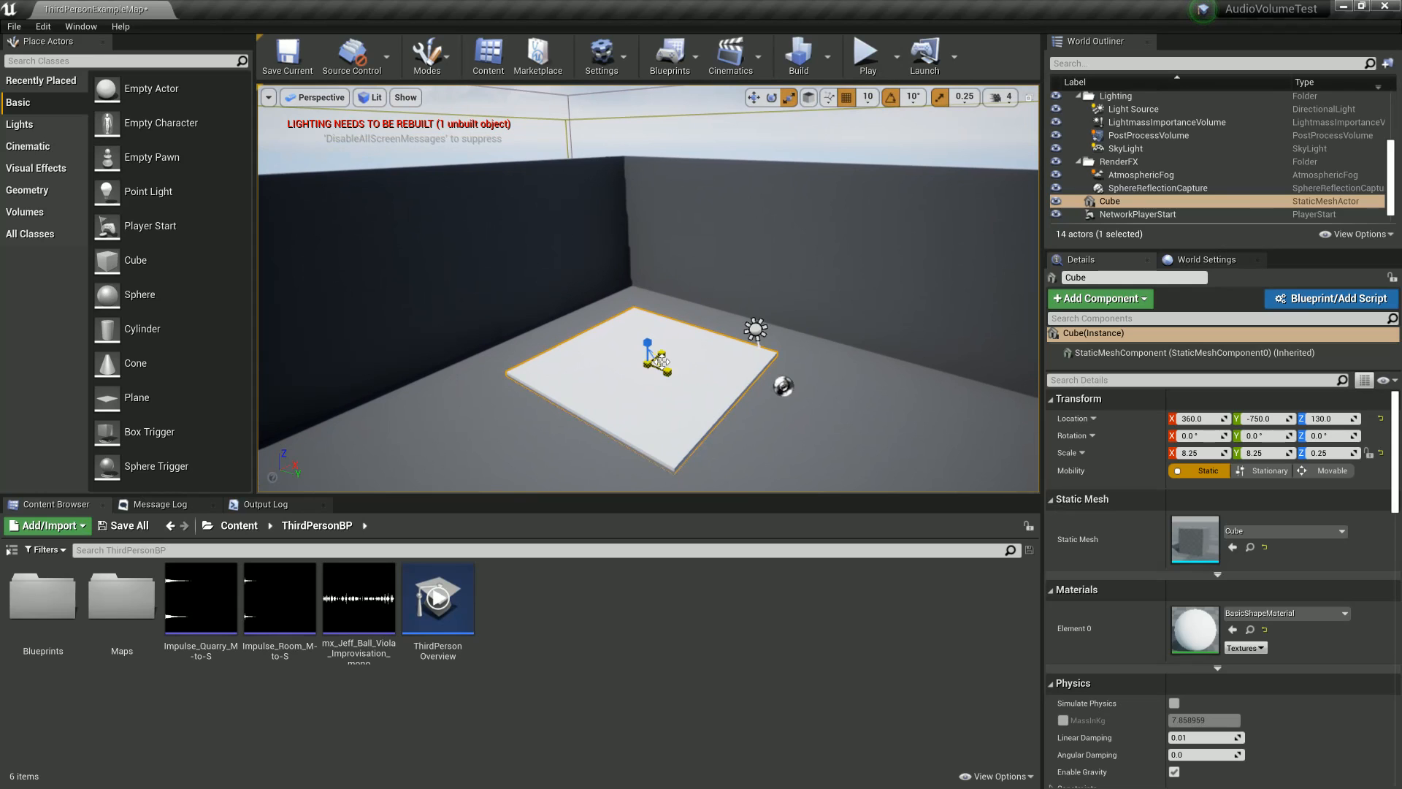
left_click_drag(661, 362, 723, 343)
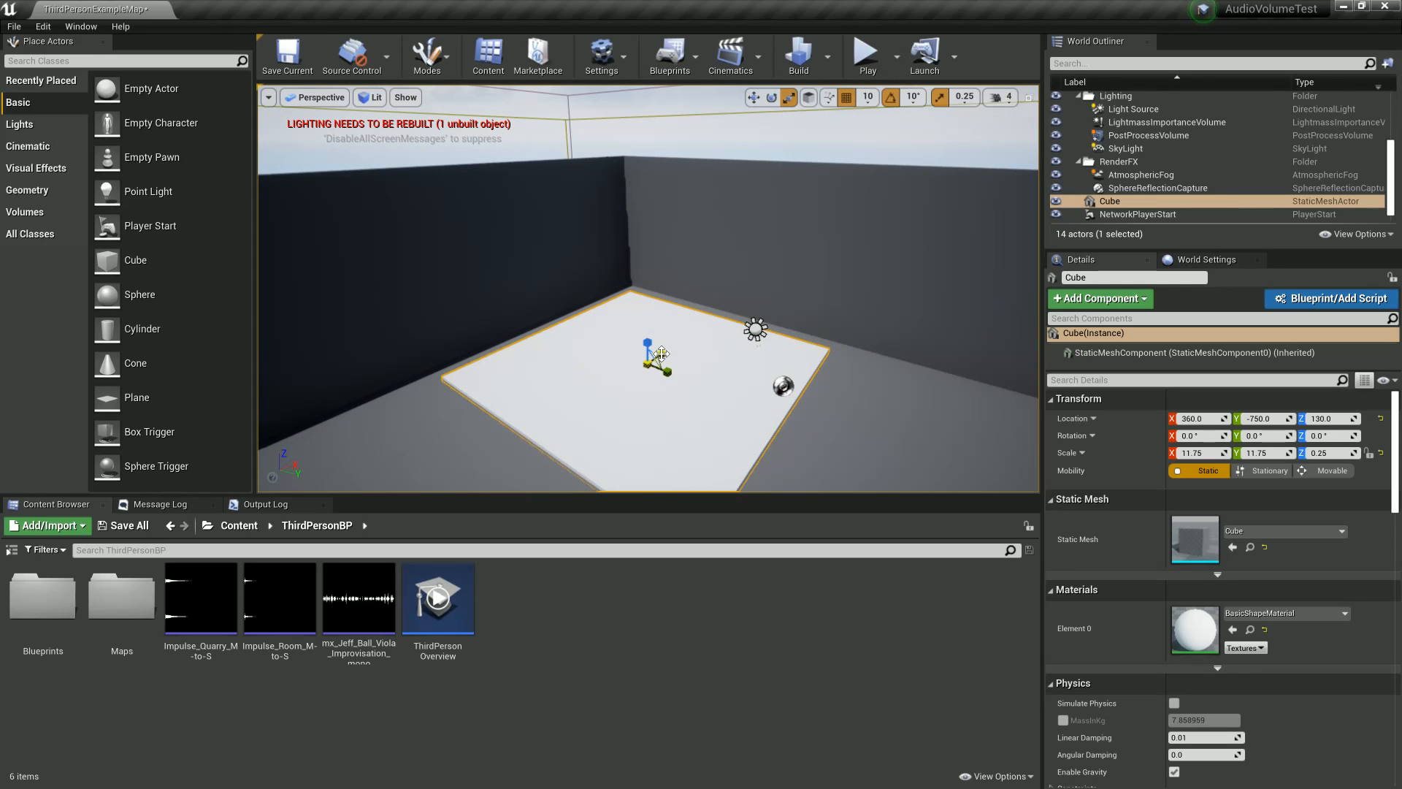
Step: Find the Audio Volume actor, place one over the white platform and stretch its X scale to 6.0
key("s")
mouse_move(719, 344)
right_mouse_down()
mouse_move(783, 345)
mouse_move(691, 394)
mouse_move(705, 340)
right_mouse_up()
key("a")
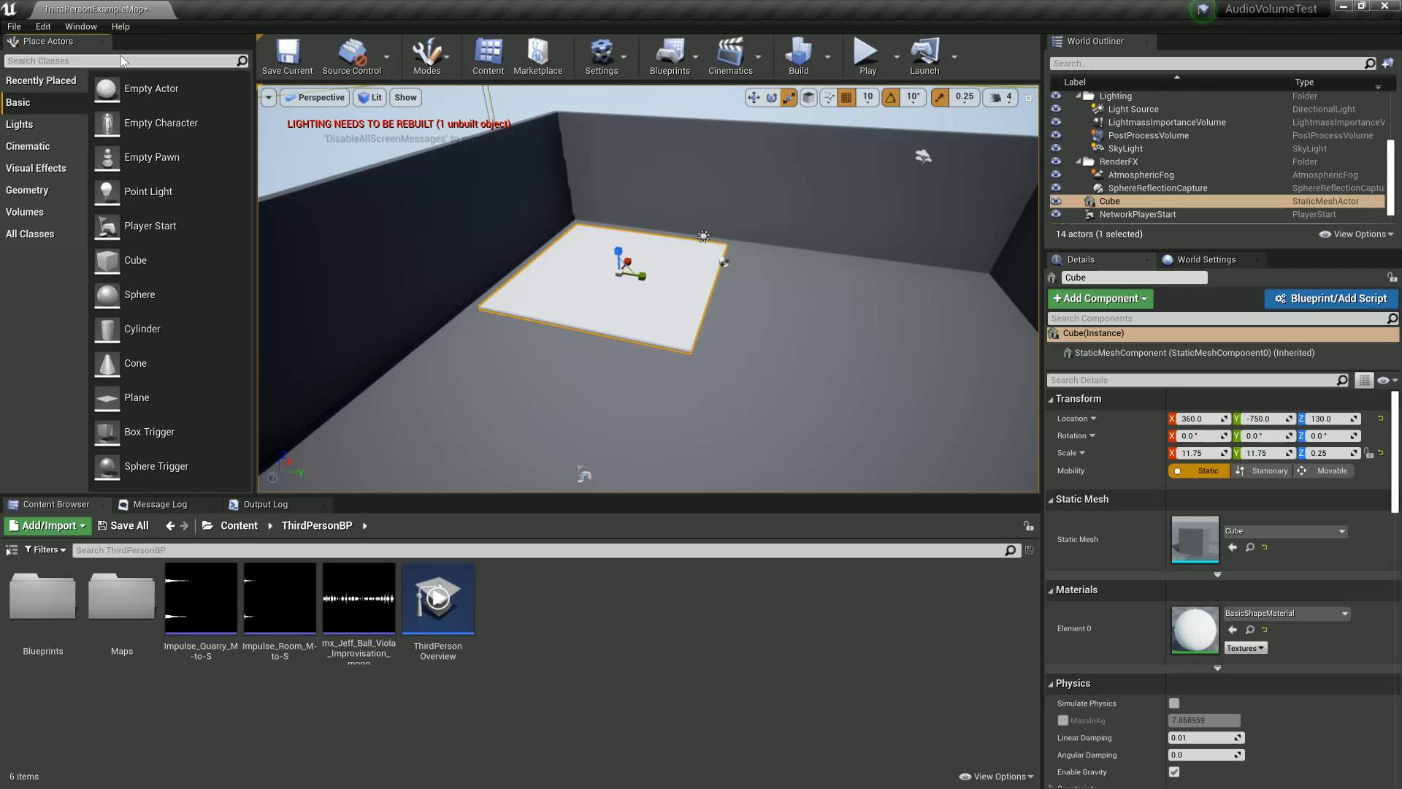
type("Audio")
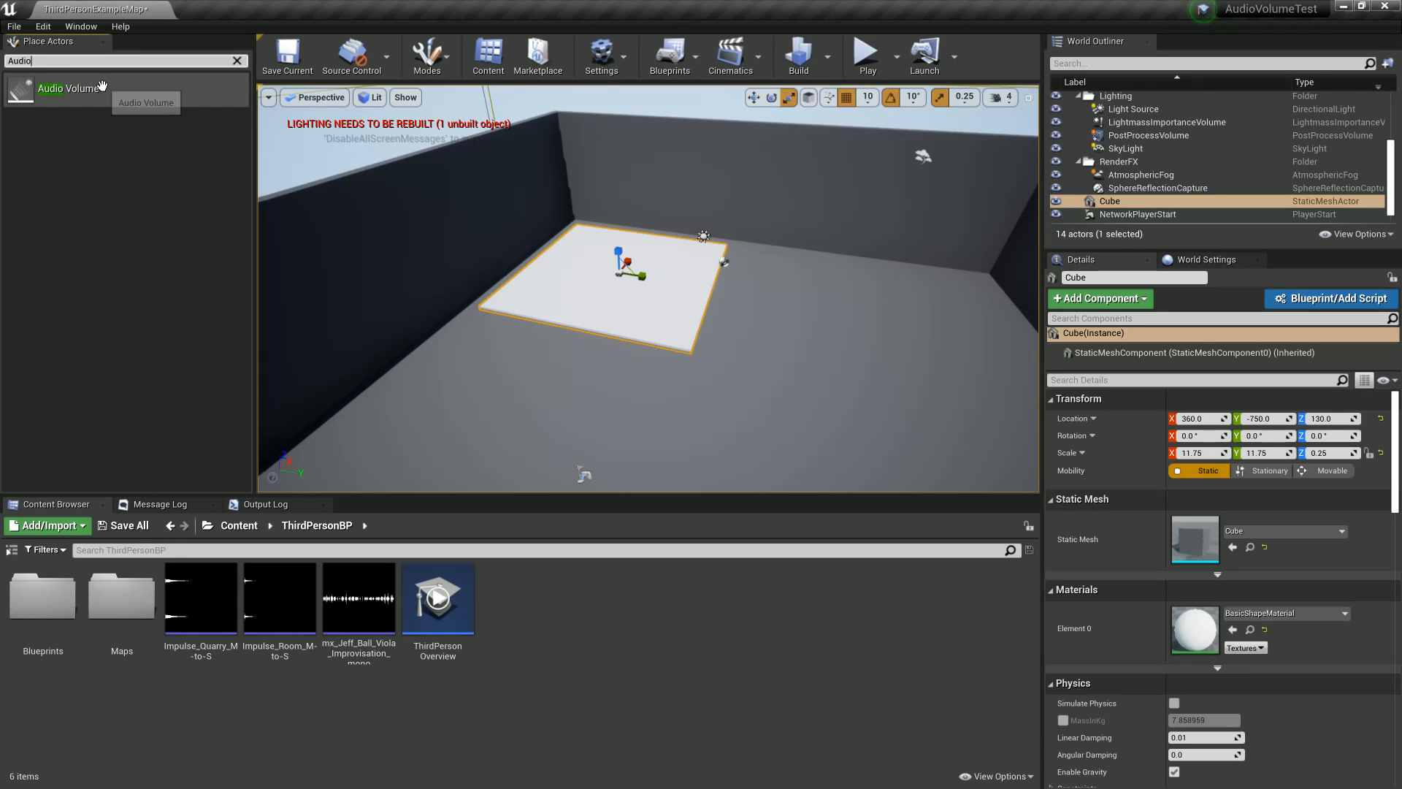
left_click_drag(67, 89, 617, 256)
right_click_drag(677, 264, 675, 253)
left_click_drag(670, 272, 730, 274)
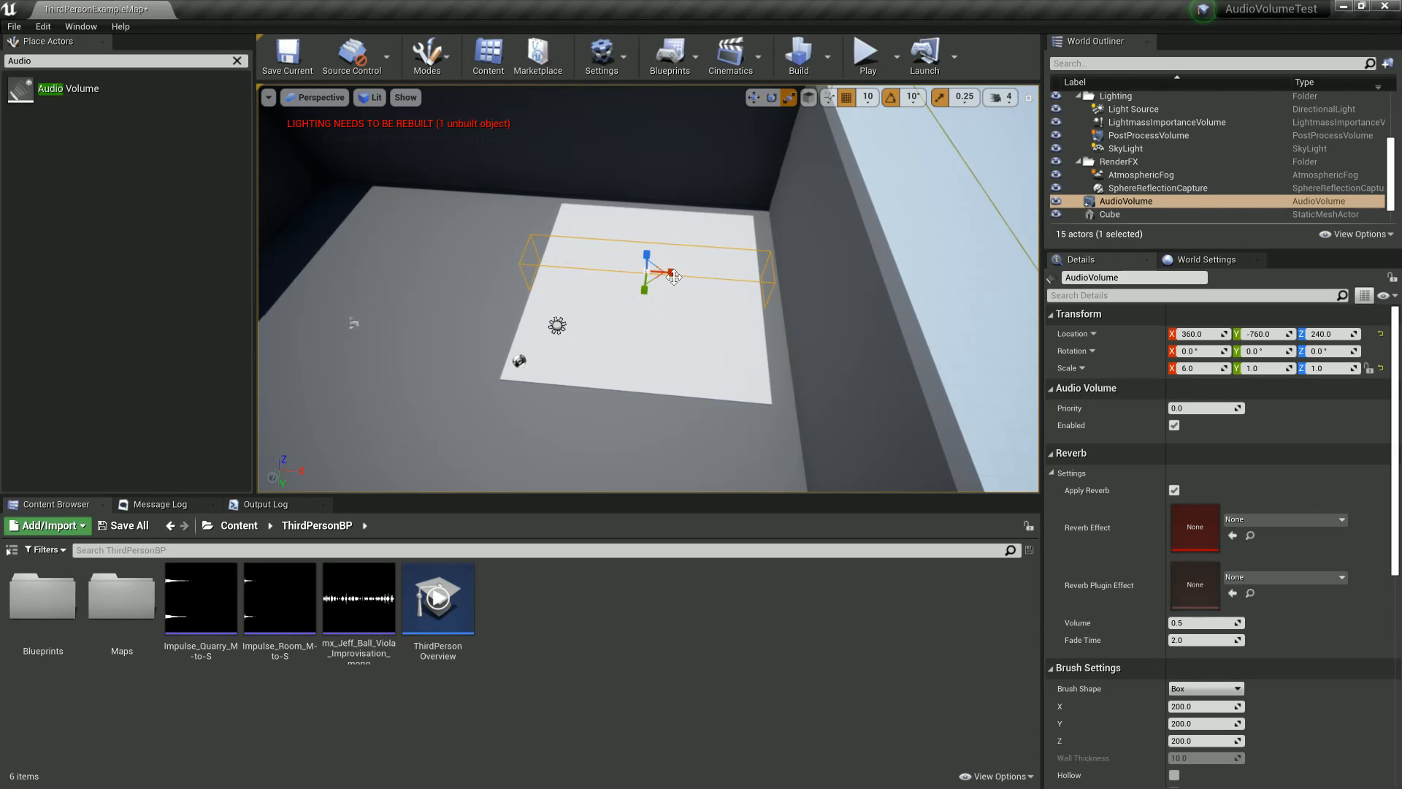
Step: Stretch the audio volume to a Y scale of 5.75 and a Z scale of 5.25
key("a")
right_click_drag(612, 291, 612, 291)
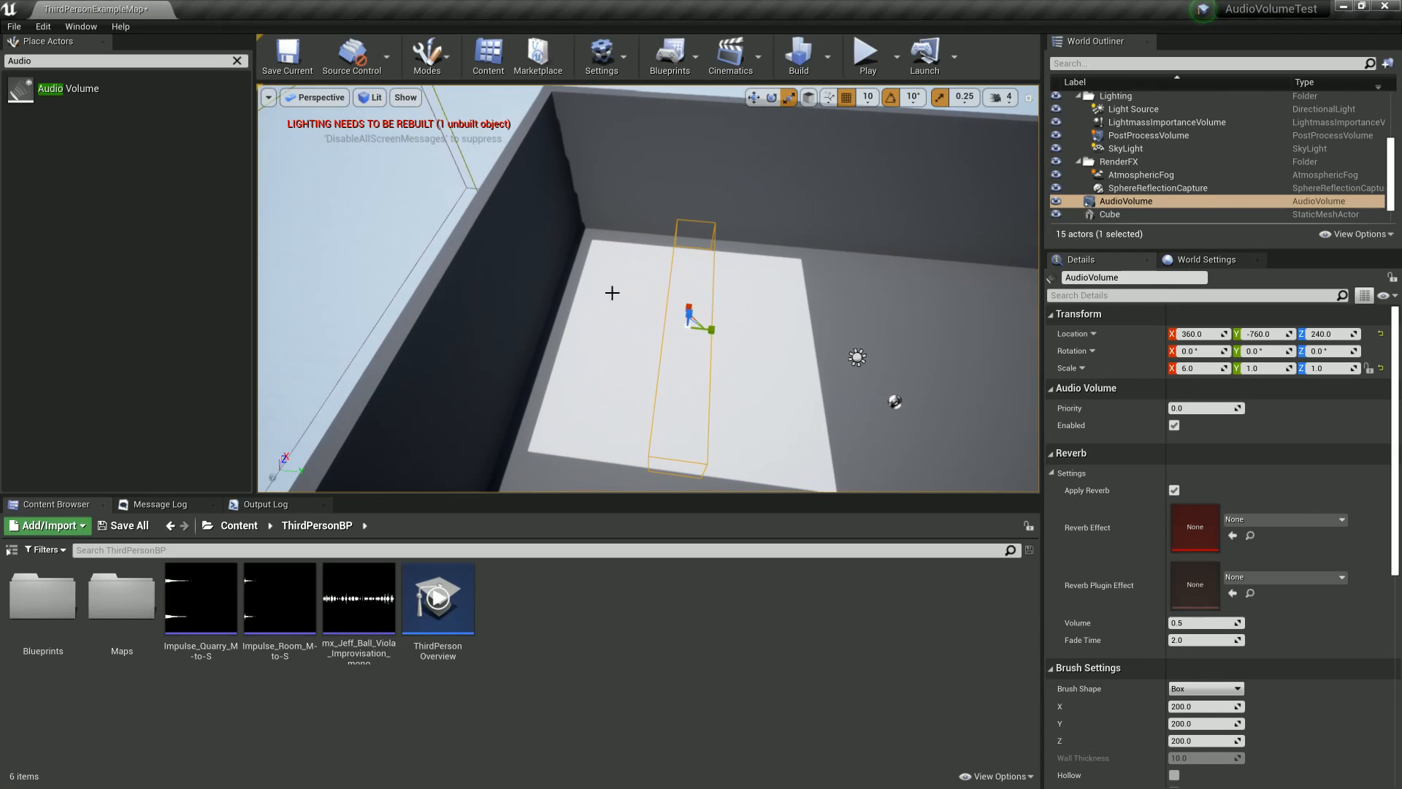
left_click_drag(716, 330, 767, 331)
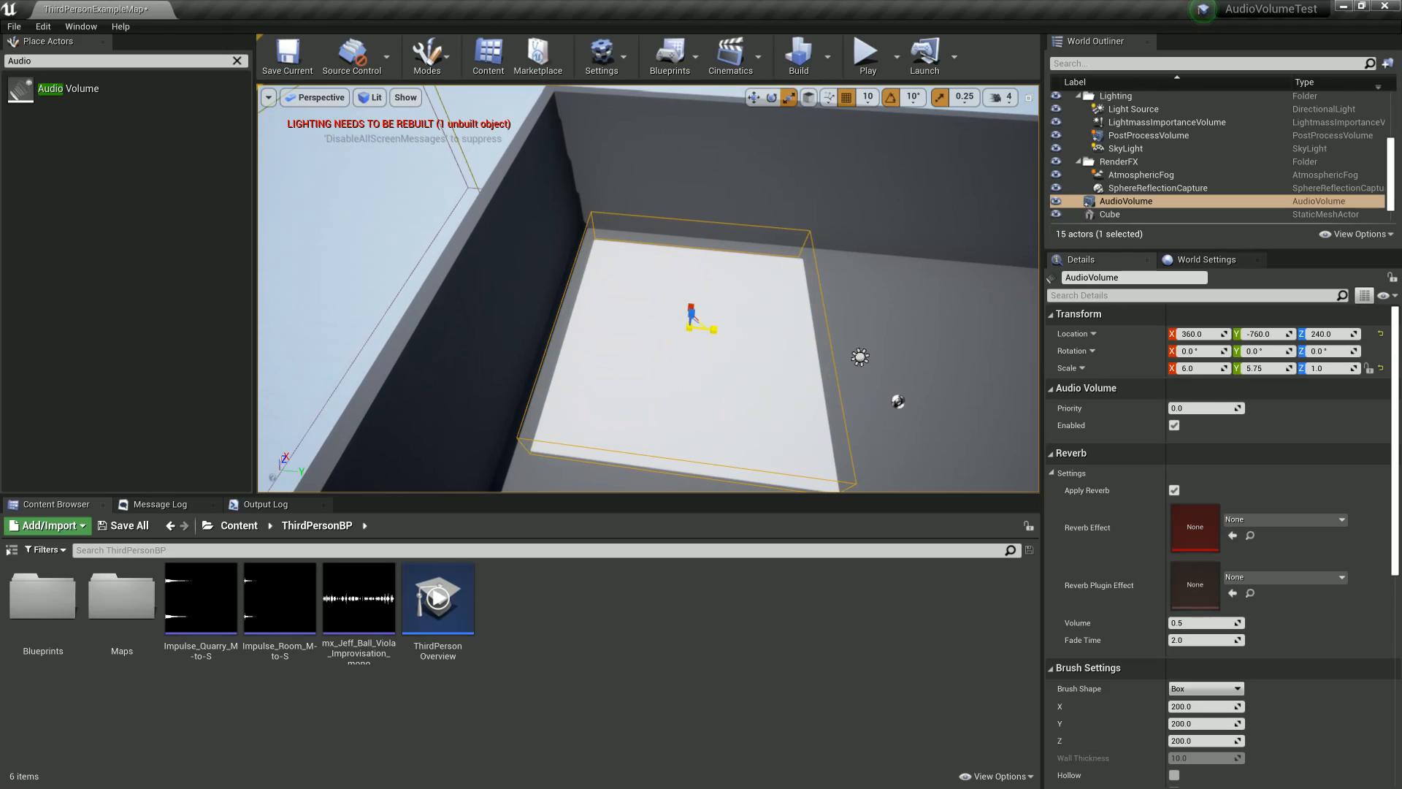
key("d")
right_click_drag(714, 329, 672, 201)
left_click_drag(667, 207, 670, 173)
Step: Raise the audio volume above the platform to a Z location of 460
key("s")
right_click_drag(673, 257, 700, 242)
key("w")
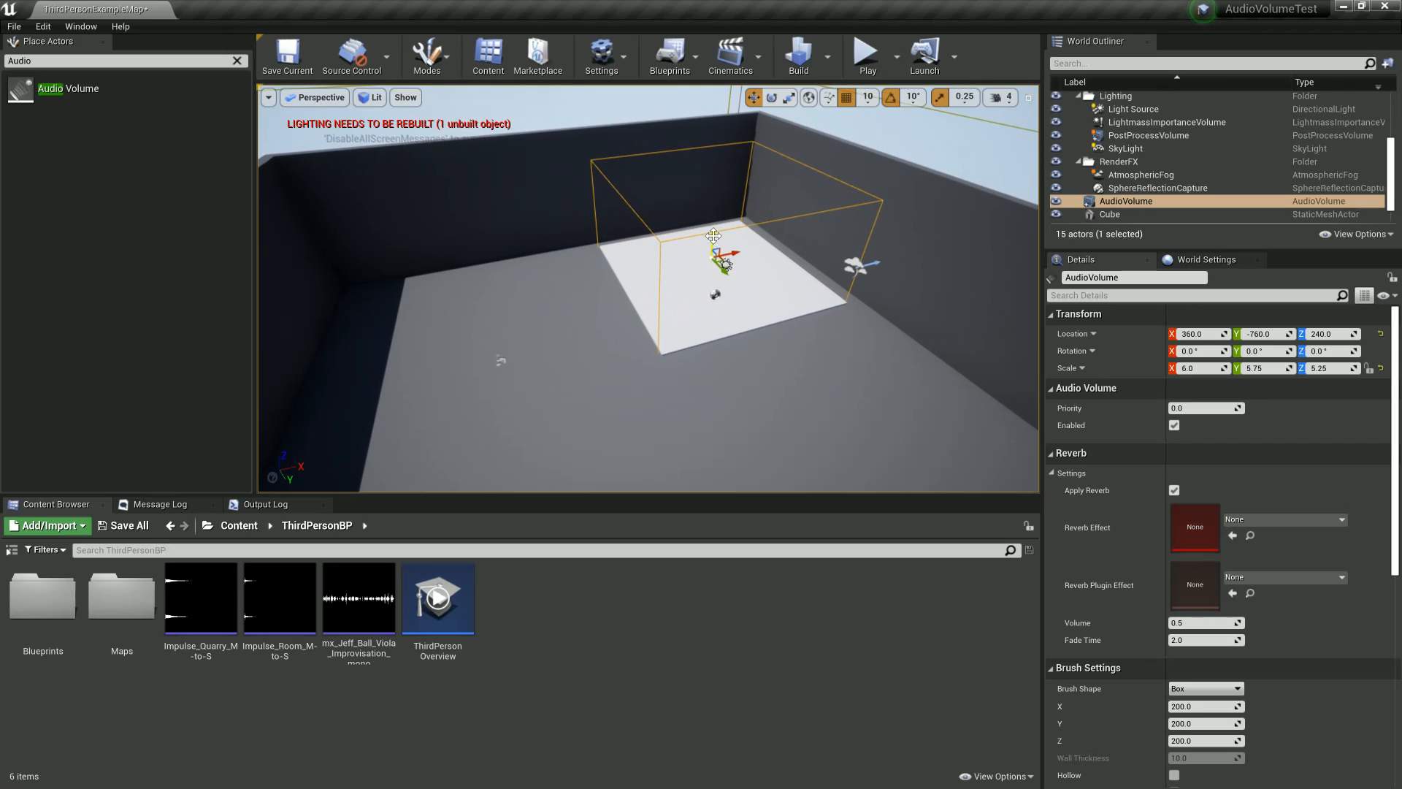
left_click_drag(713, 237, 717, 200)
Step: Duplicate the platform together with its audio volume along Y, placing the copied platform at Y 710, and save the level
right_click_drag(718, 212, 767, 208)
key("a")
right_click_drag(685, 227, 745, 209)
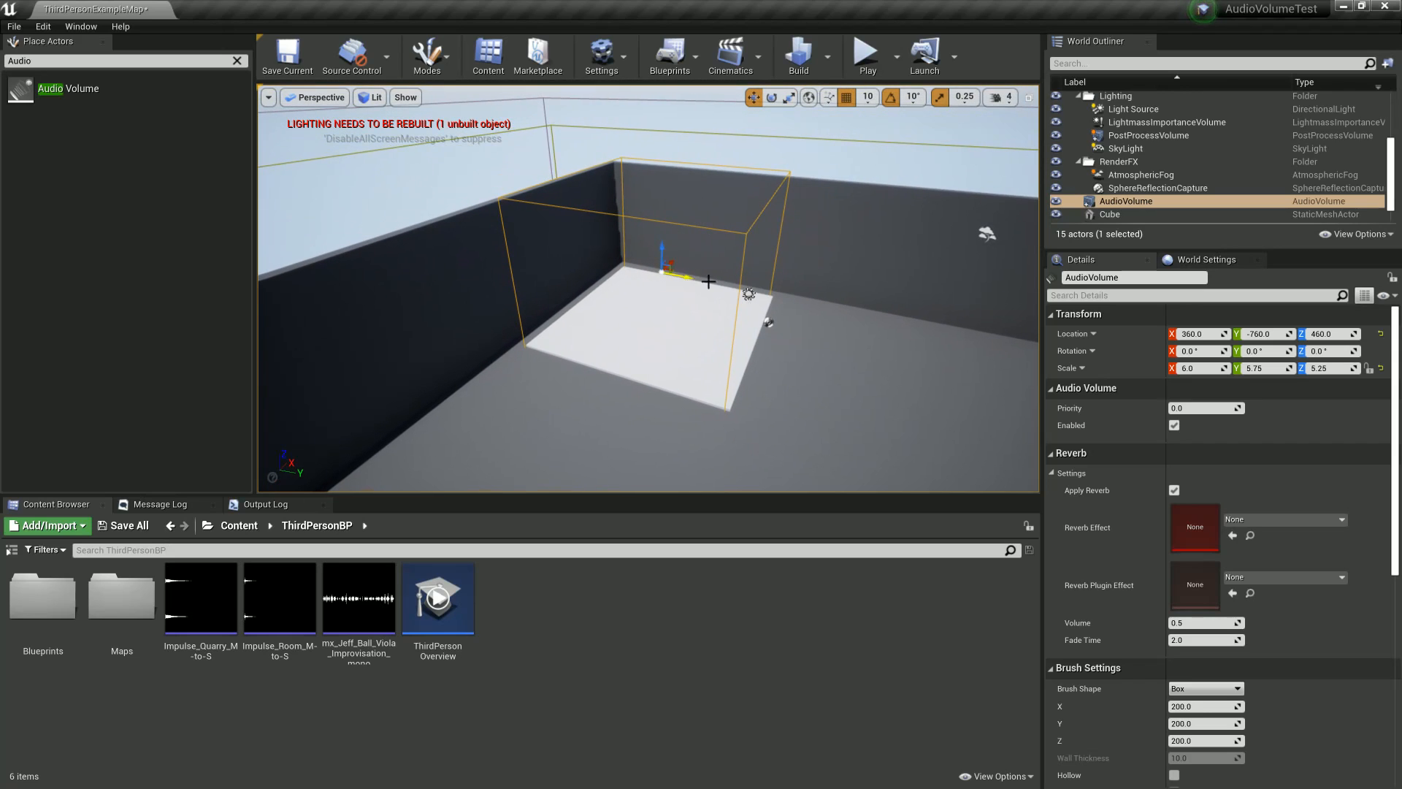
left_click(661, 331, "ctrl")
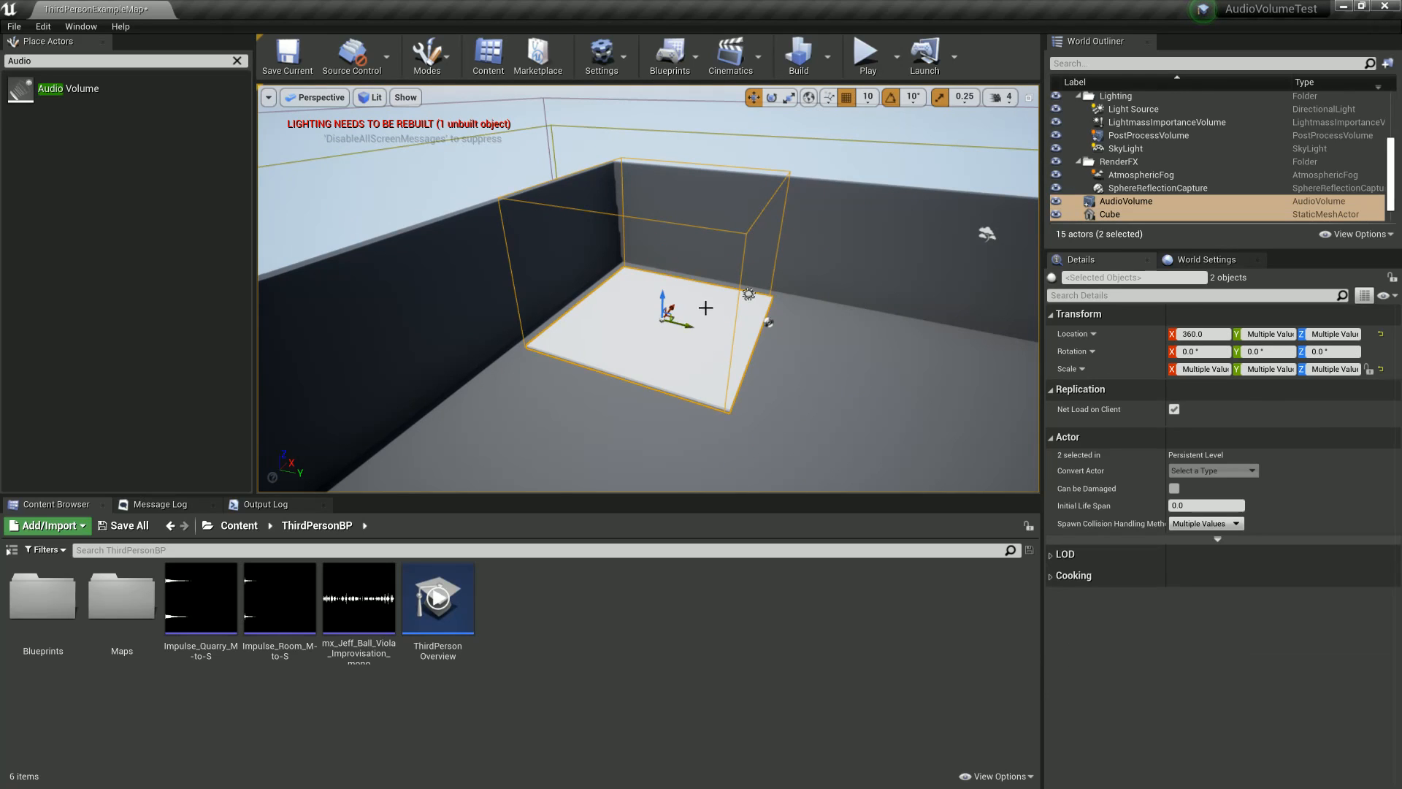
right_click_drag(706, 308, 667, 304)
left_click_drag(539, 322, 782, 325, "alt")
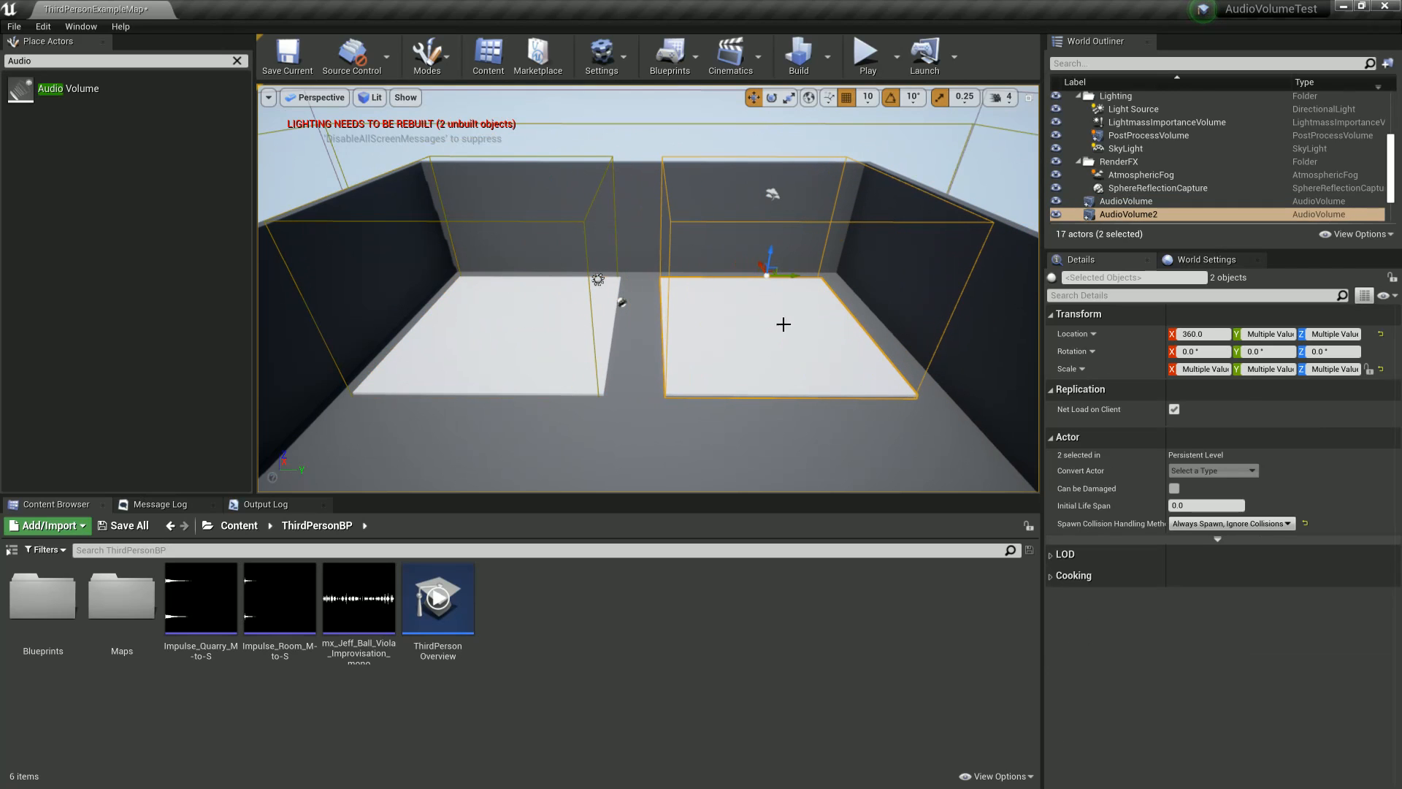
right_click_drag(796, 319, 664, 356)
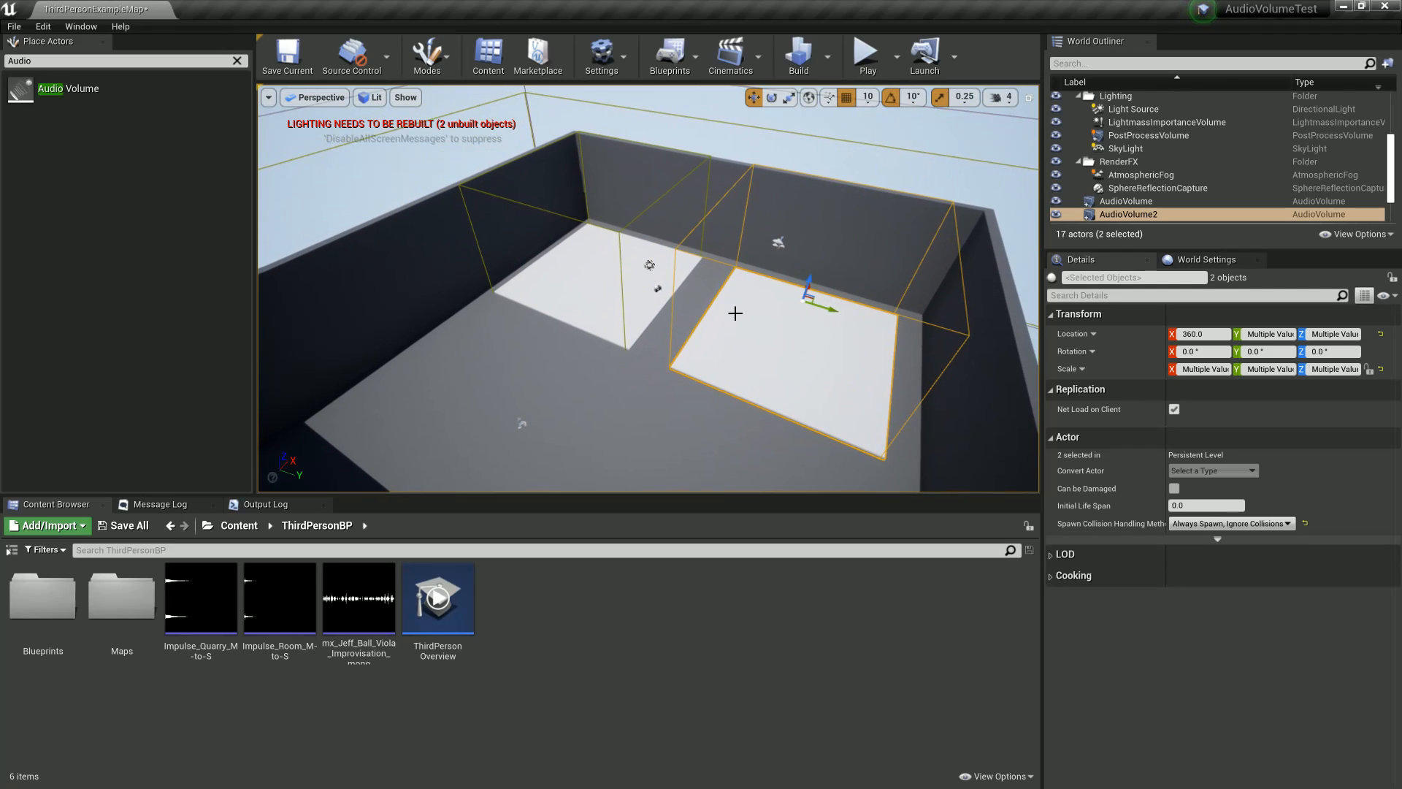
right_click_drag(735, 313, 733, 298)
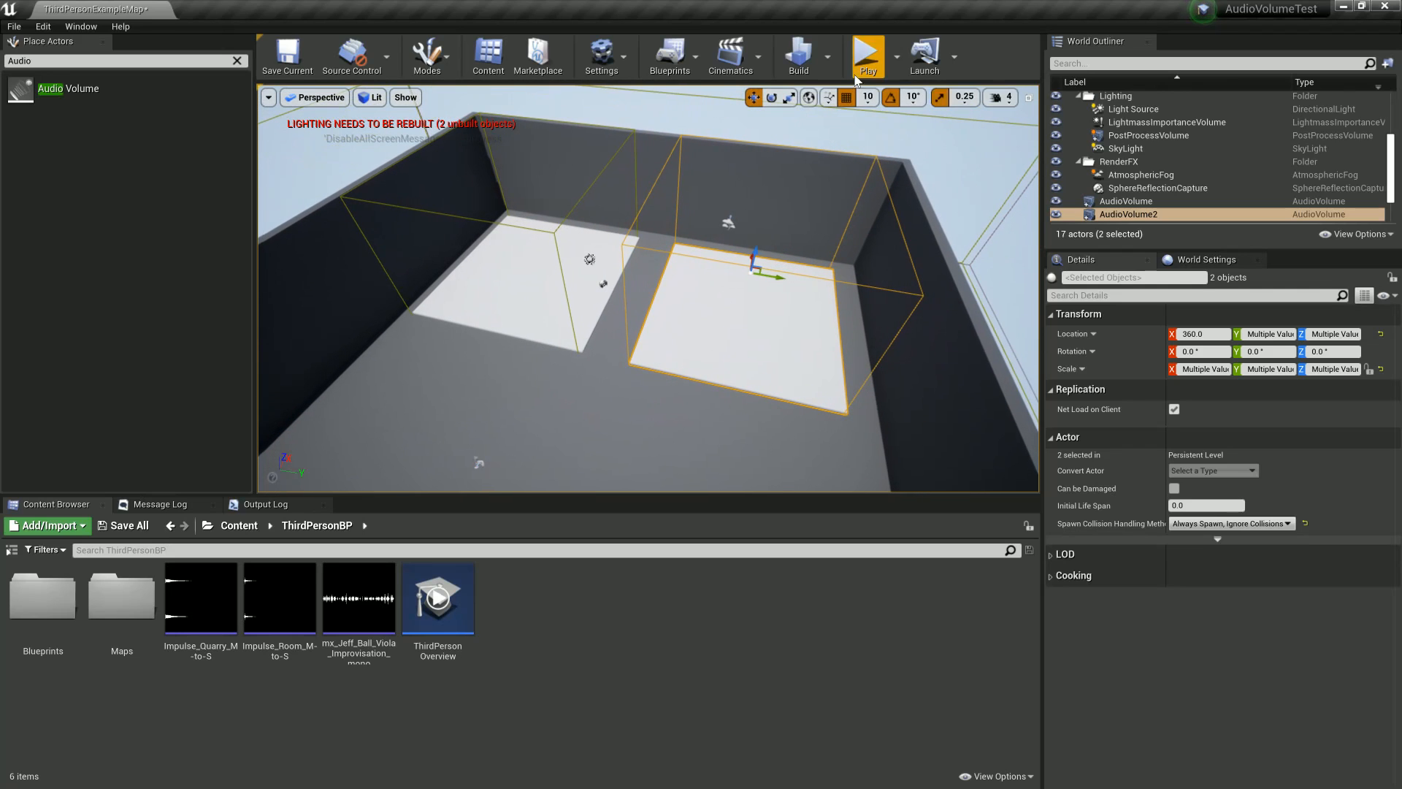
left_click(290, 62)
Step: Assign the green BasicAsset03 material to the duplicated platform
left_click(713, 346)
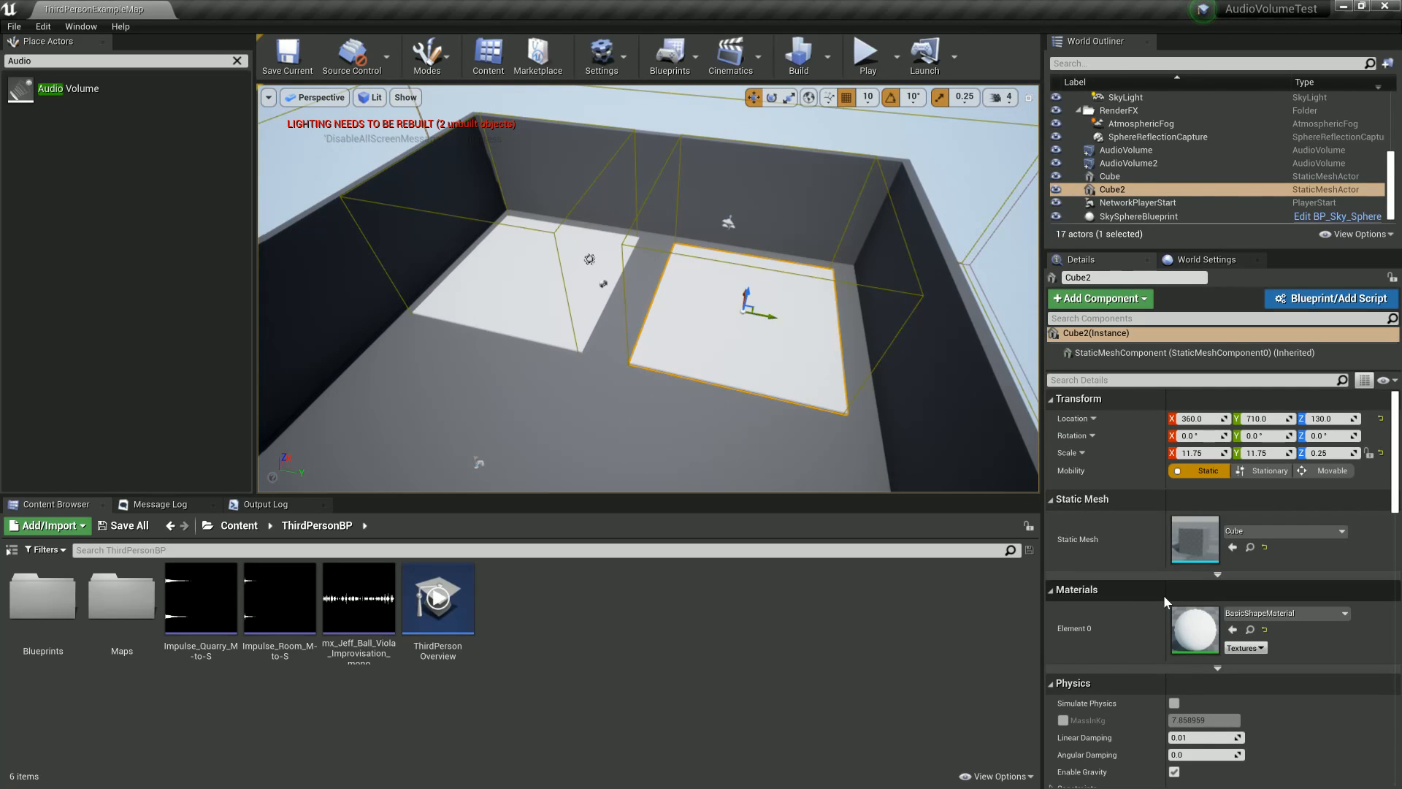
scroll(1110, 583, "down", 1)
left_click(1311, 592)
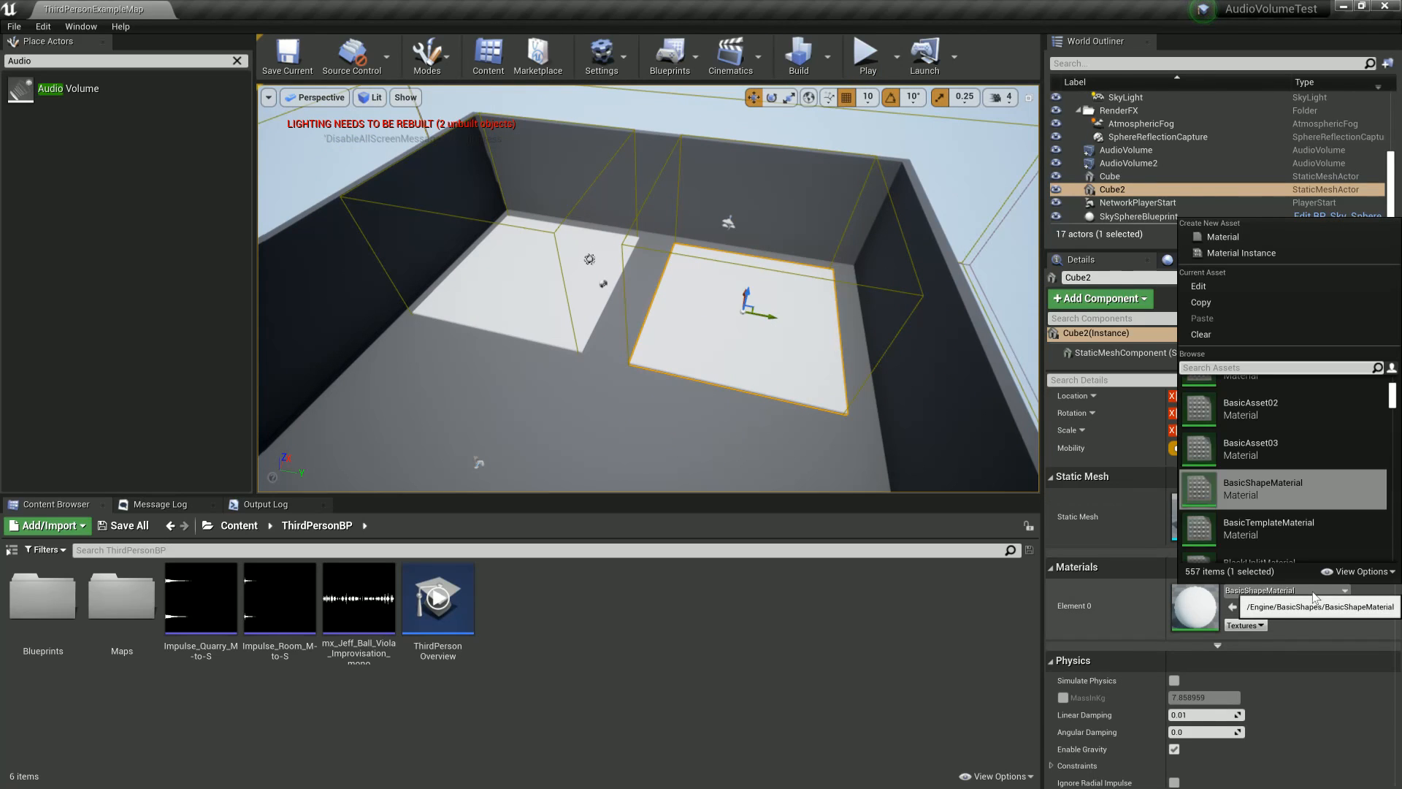
left_click(1289, 447)
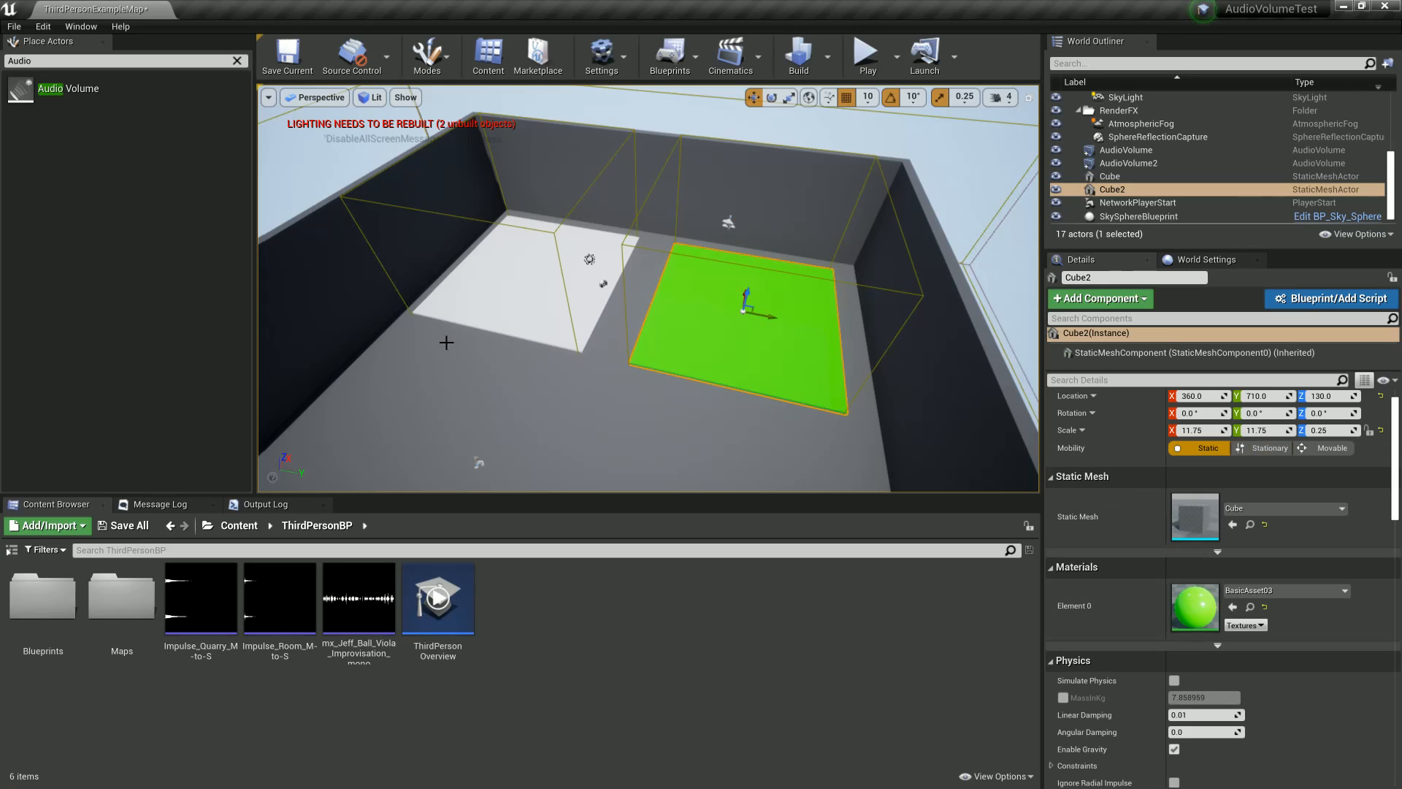
Step: Assign the orange BasicAsset01 material to the original platform and save the level
left_click(517, 277)
left_click(1290, 592)
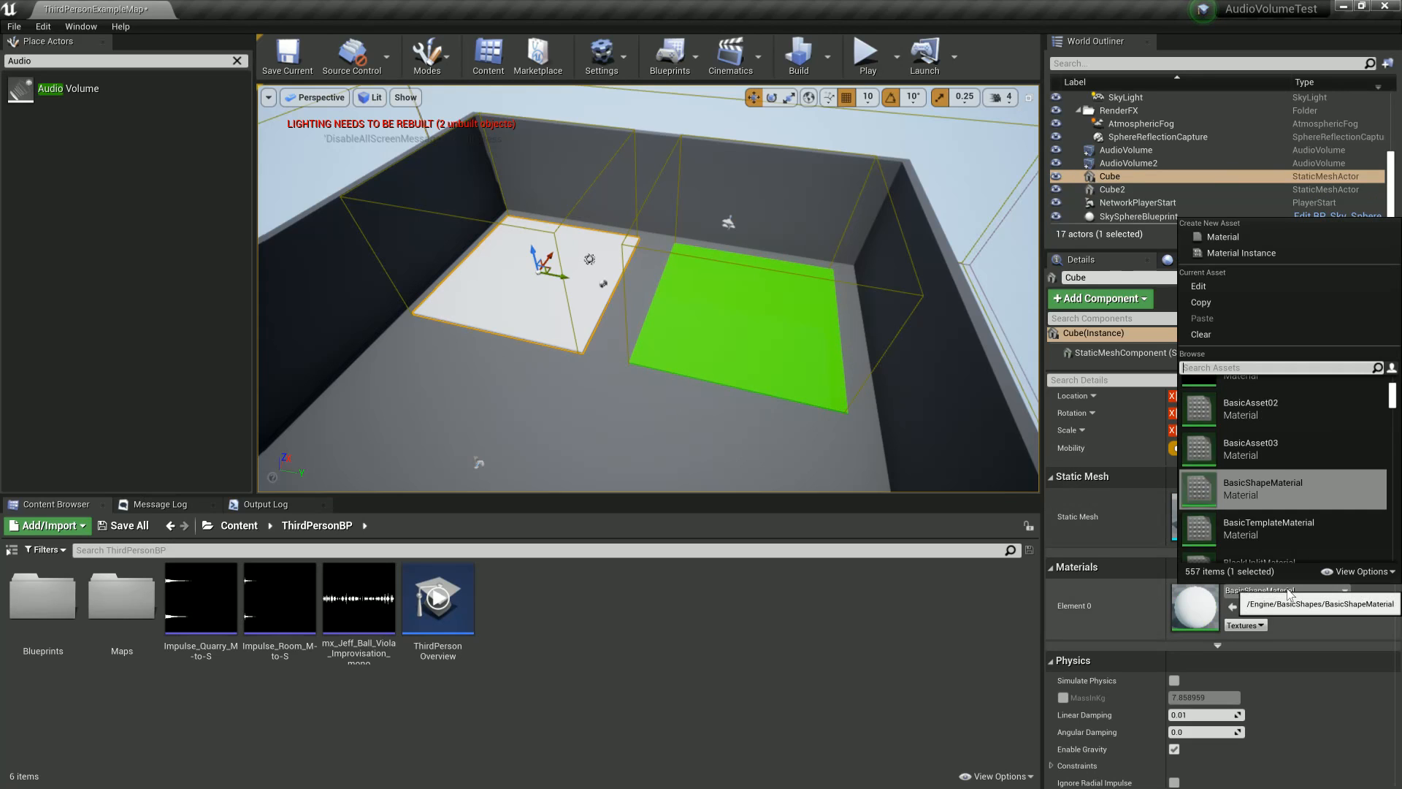
scroll(1277, 466, "up", 1)
left_click(1282, 426)
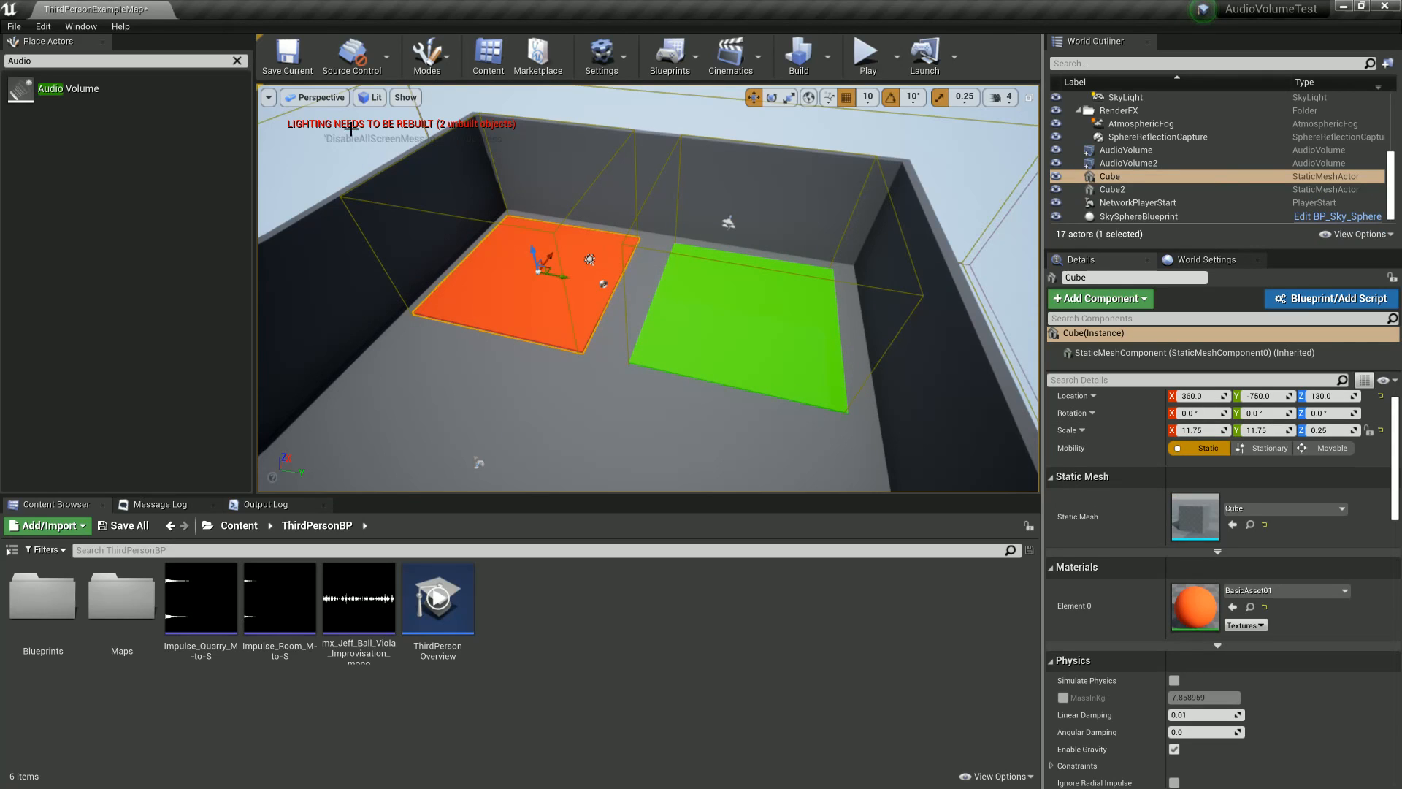
left_click(288, 57)
Step: Place a sphere above the floor near the player start, at about X -990, Y -780, Z 270
right_click_drag(641, 253, 643, 387)
left_click(237, 61)
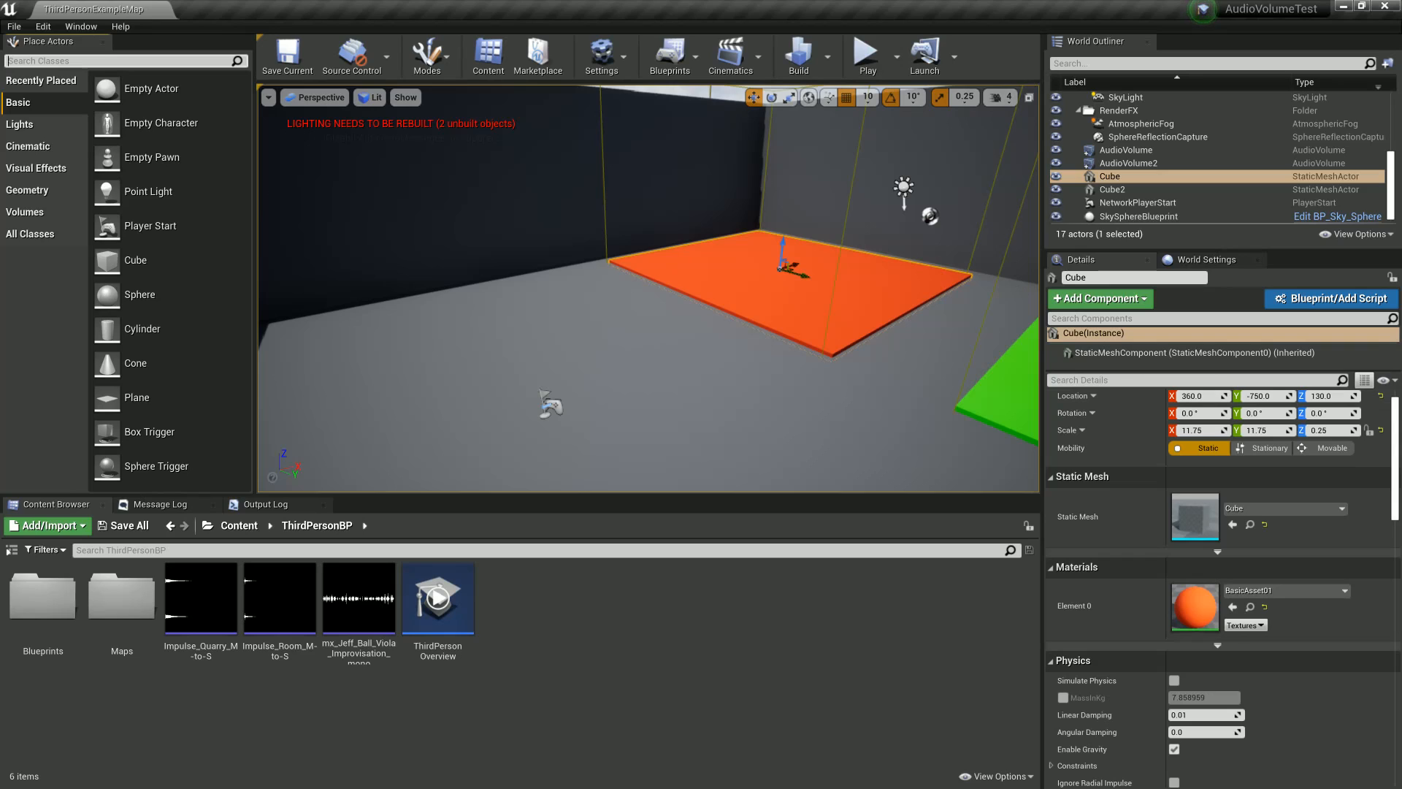
left_click_drag(106, 295, 478, 277)
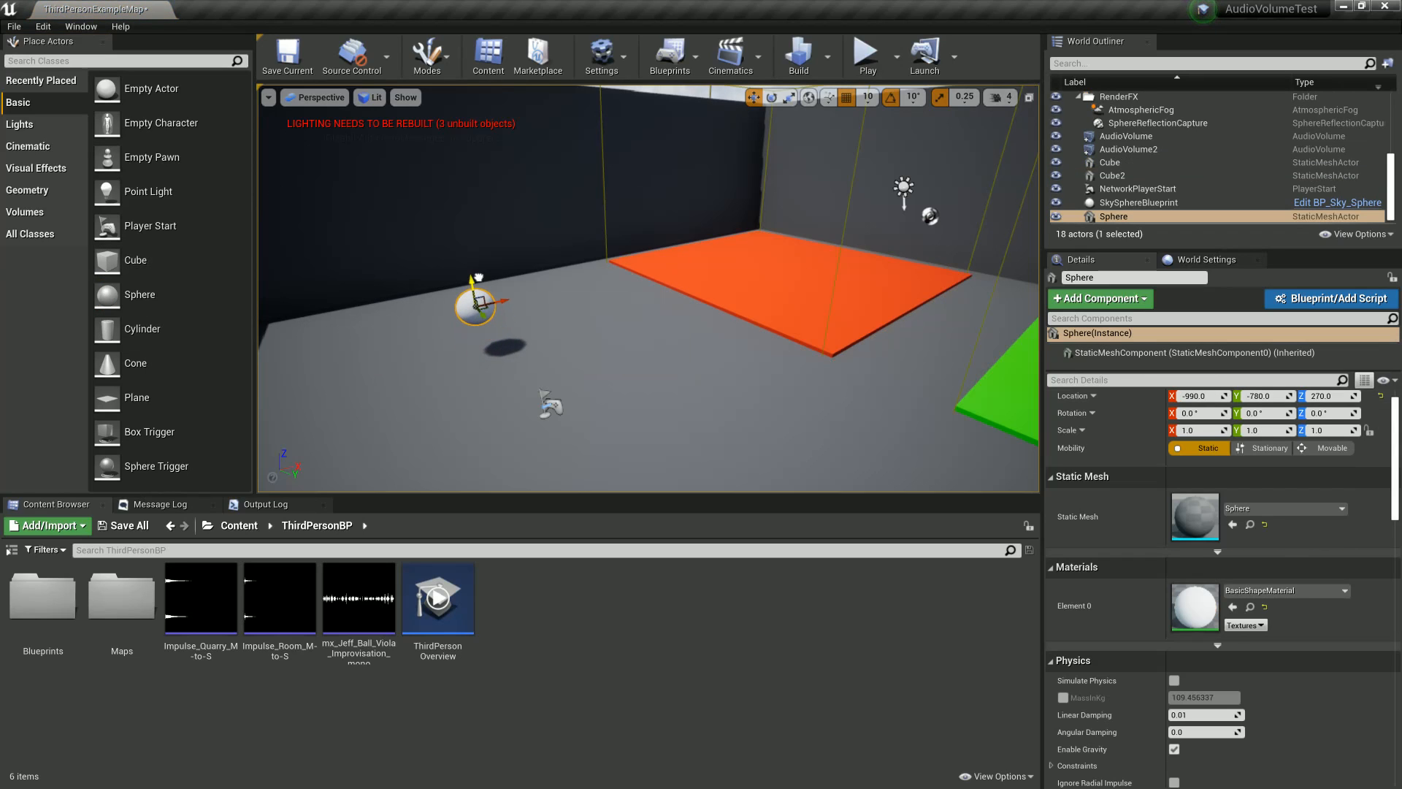
Step: Add an Audio component to the sphere that uses the viola improvisation sound wave
left_click(1101, 298)
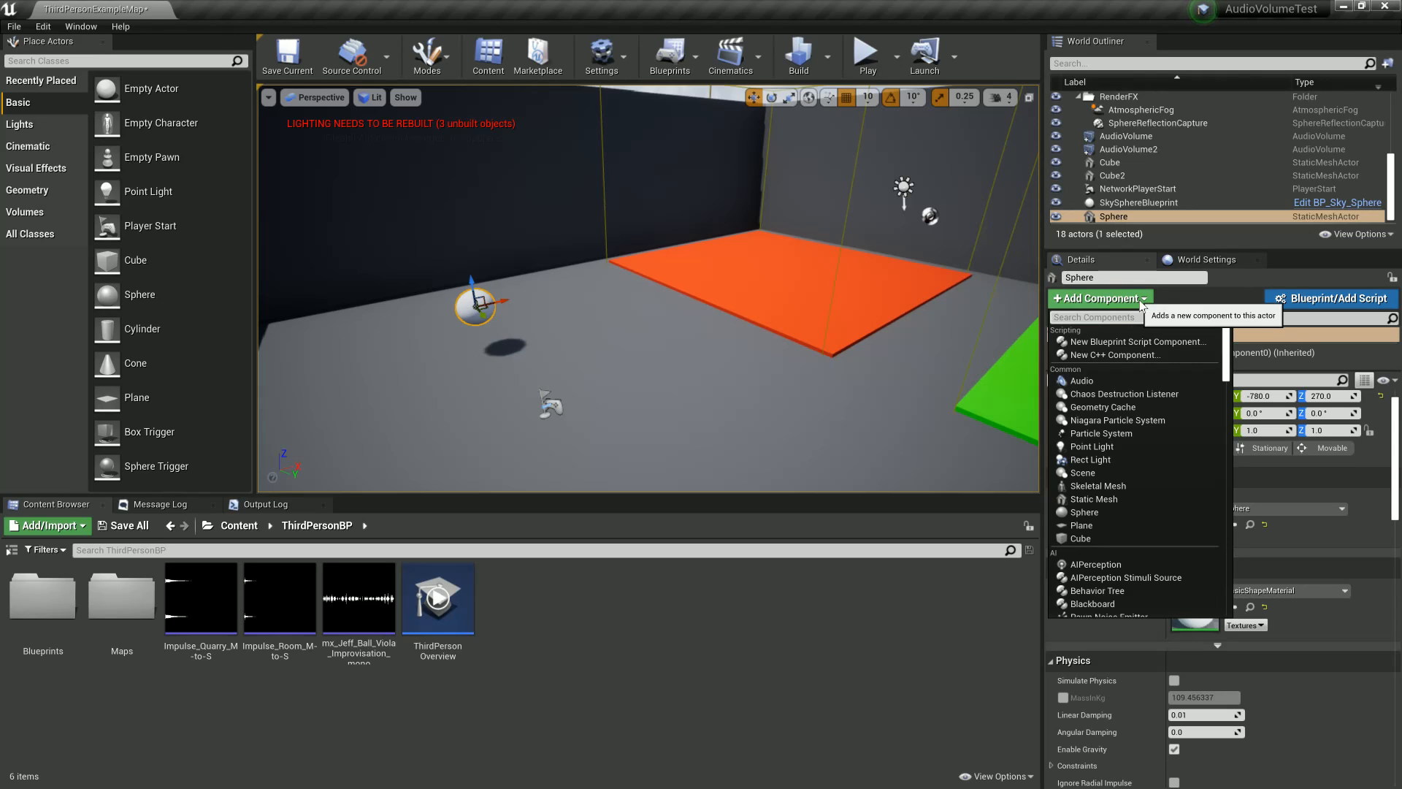
left_click(359, 602)
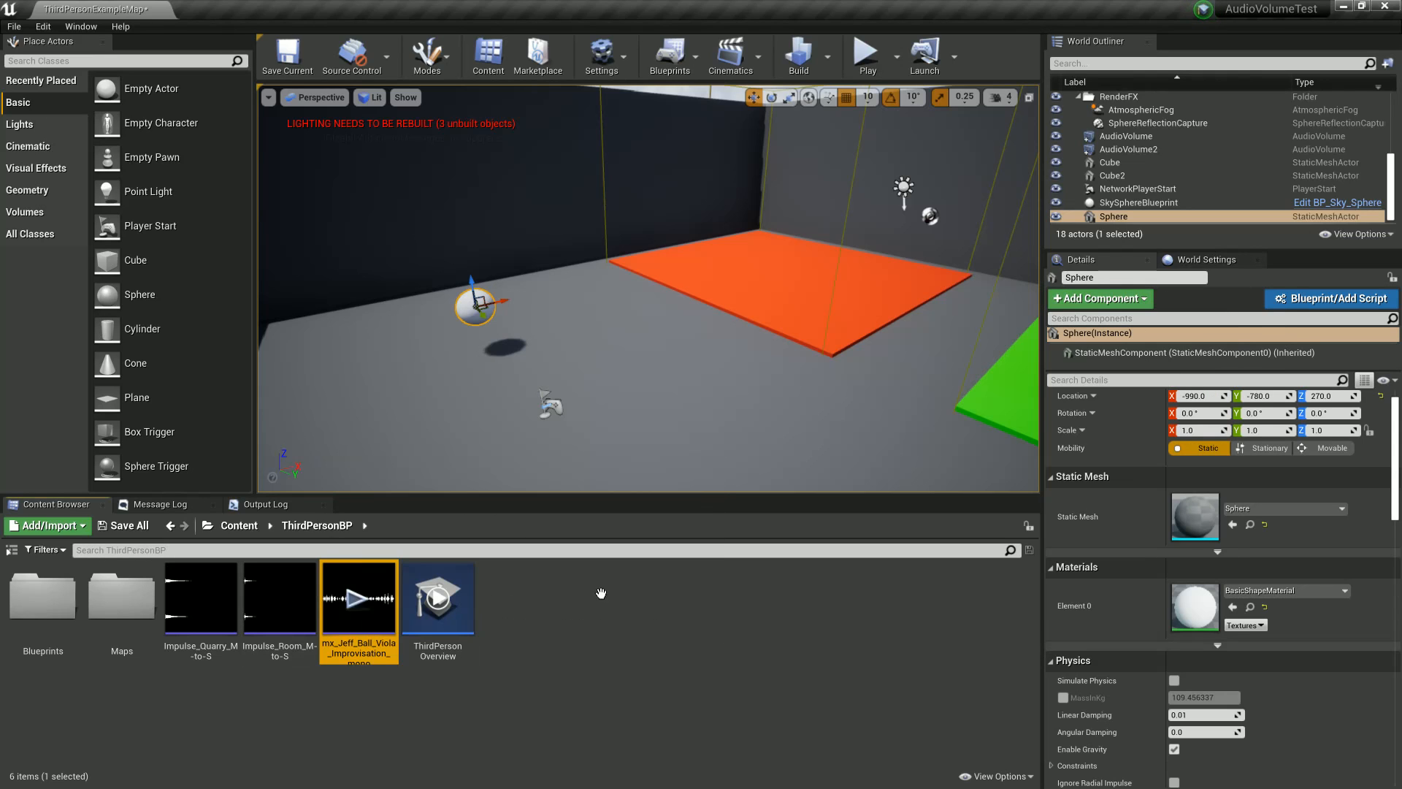
left_click(1101, 298)
left_click(1118, 385)
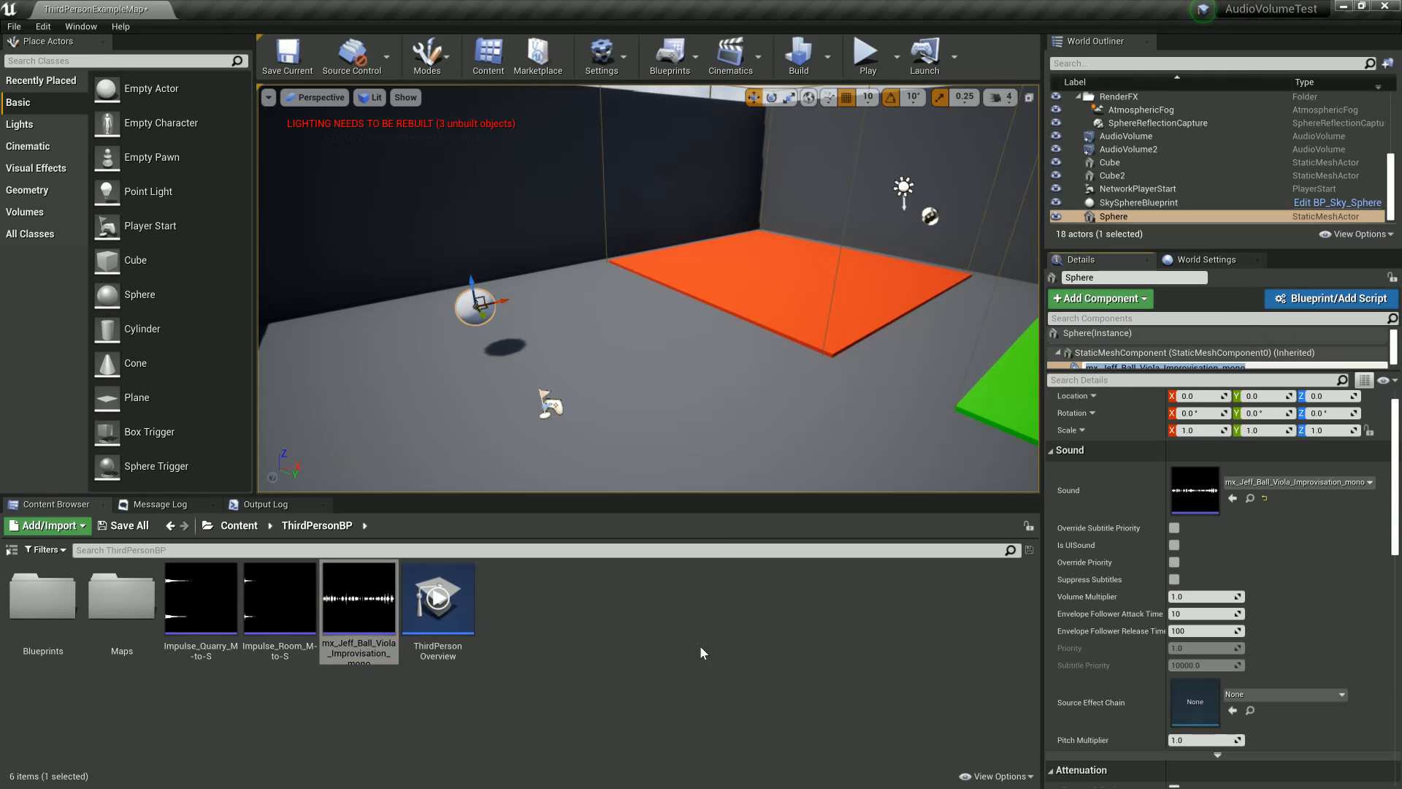
Step: Save the level and check the looping setting of the viola improvisation sound wave
left_click(287, 54)
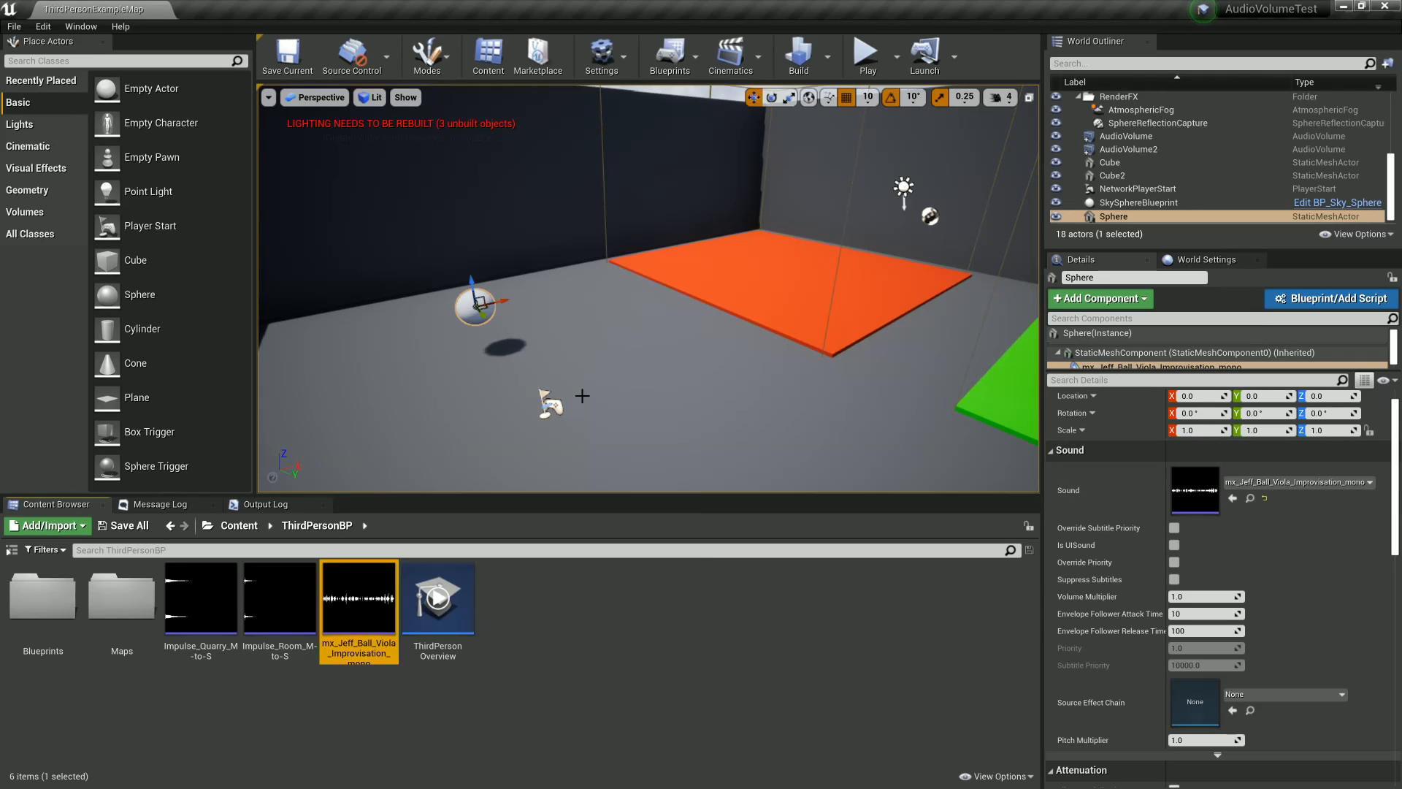
double_click(362, 600)
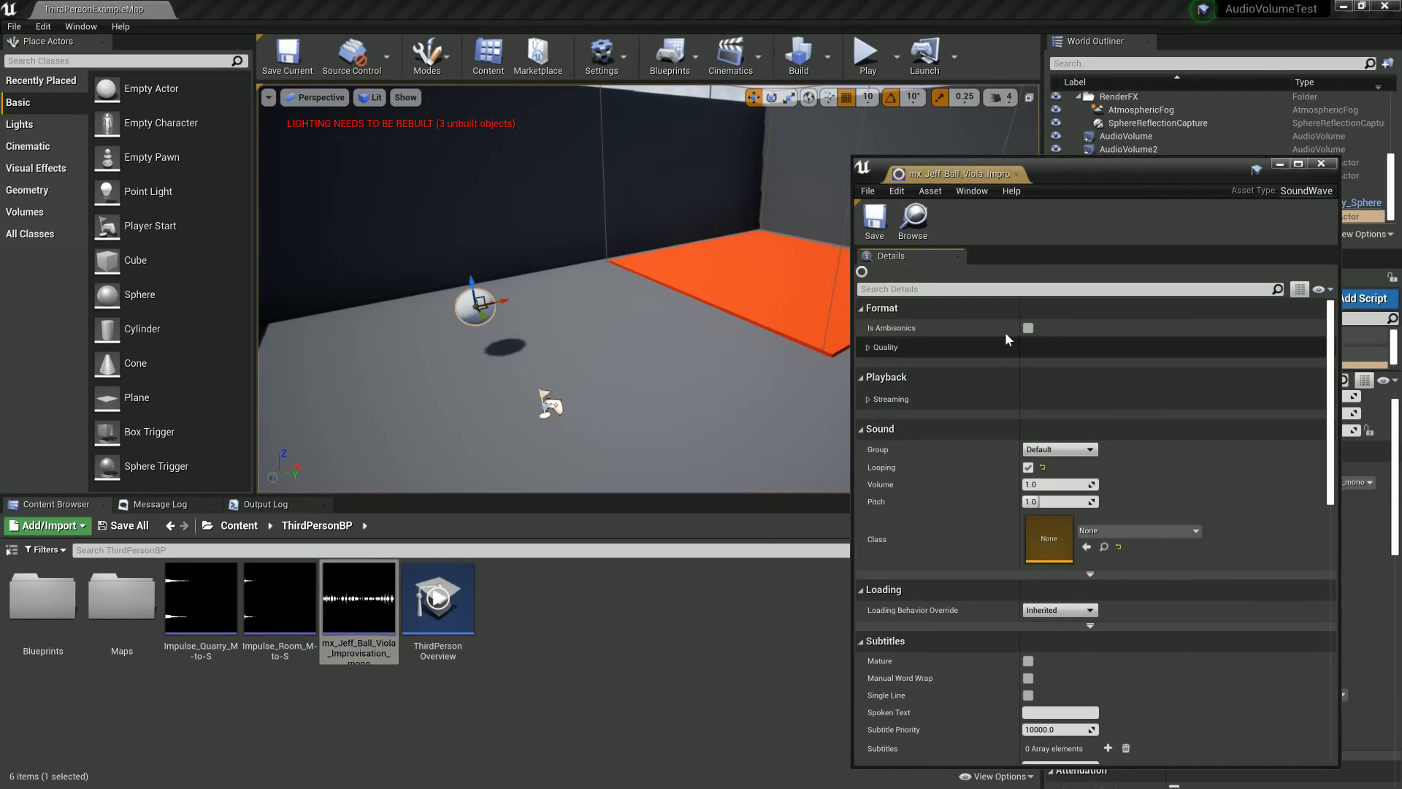
left_click(1321, 164)
left_click(733, 598)
Step: Enable Simulate Physics on the sphere instance
mouse_move(746, 371)
right_mouse_down()
mouse_move(777, 402)
mouse_move(770, 370)
right_mouse_up()
key("s")
key("w")
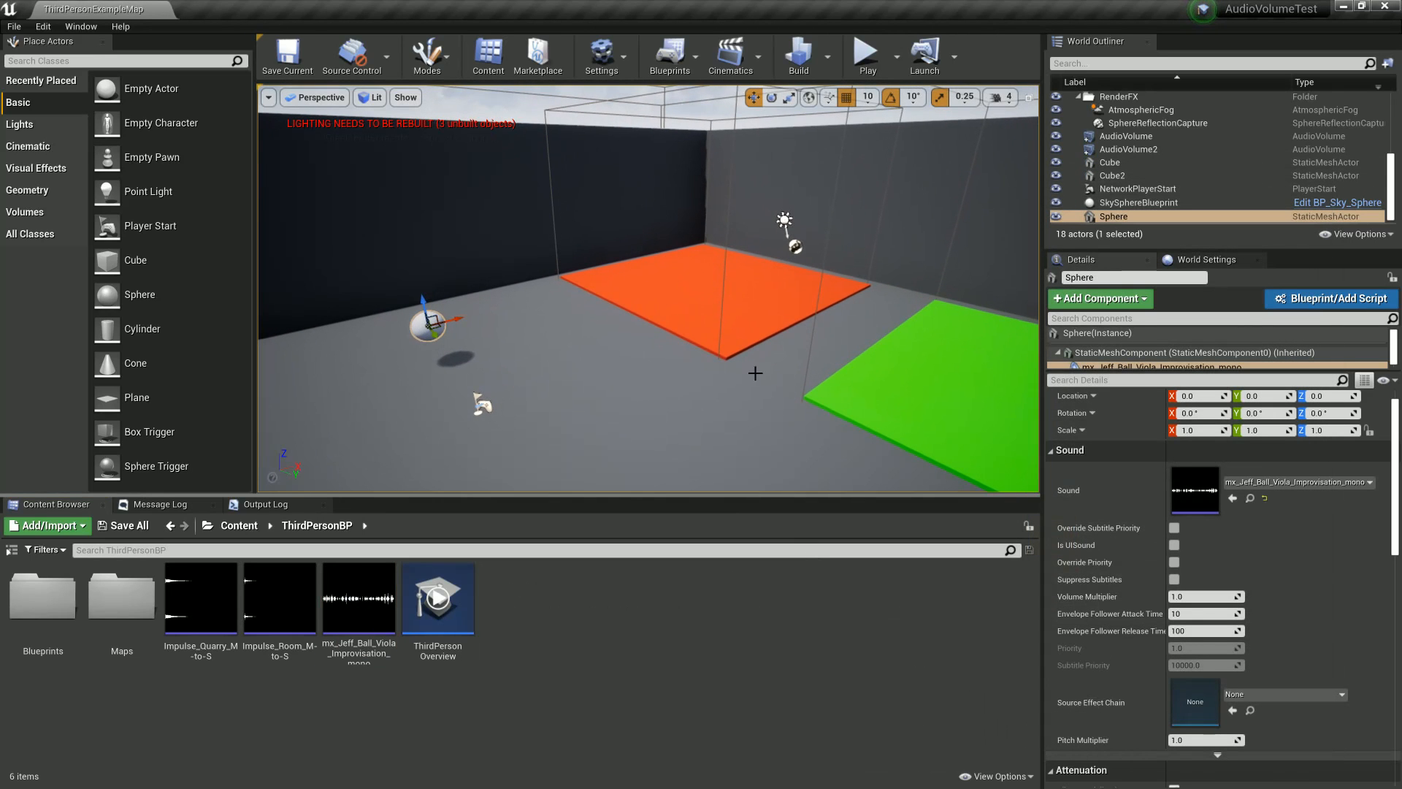
left_click(1098, 333)
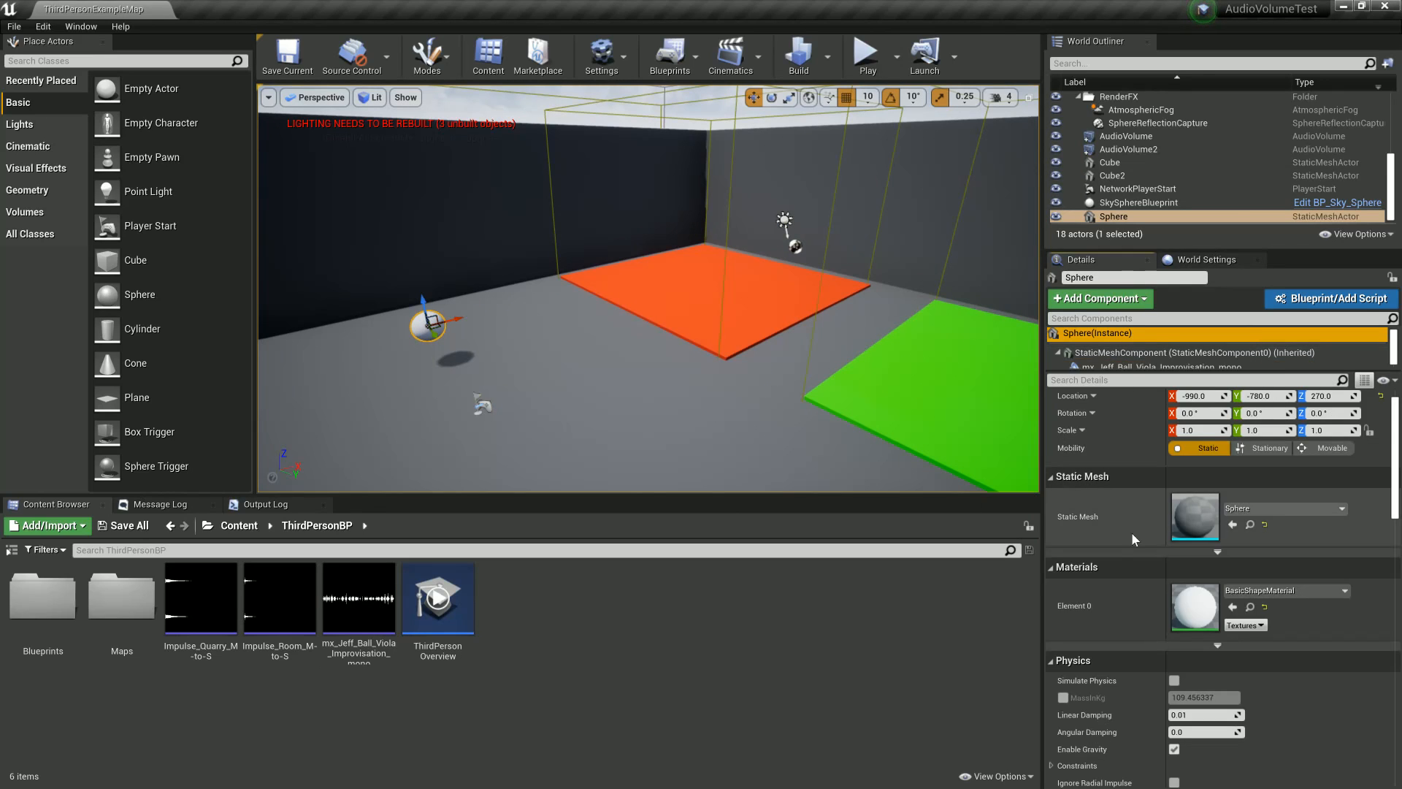
scroll(1132, 532, "down", 3)
left_click(1175, 589)
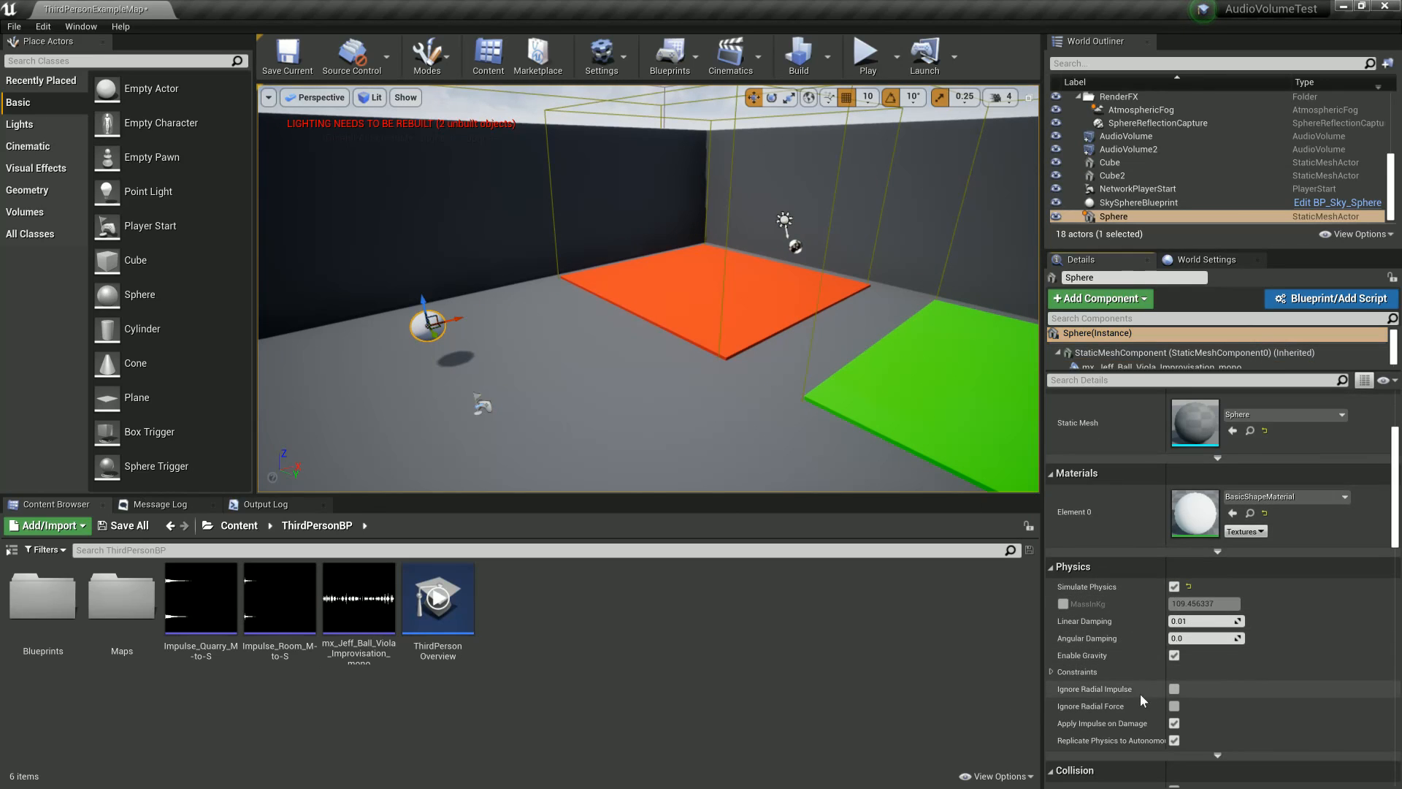
scroll(1124, 679, "down", 2)
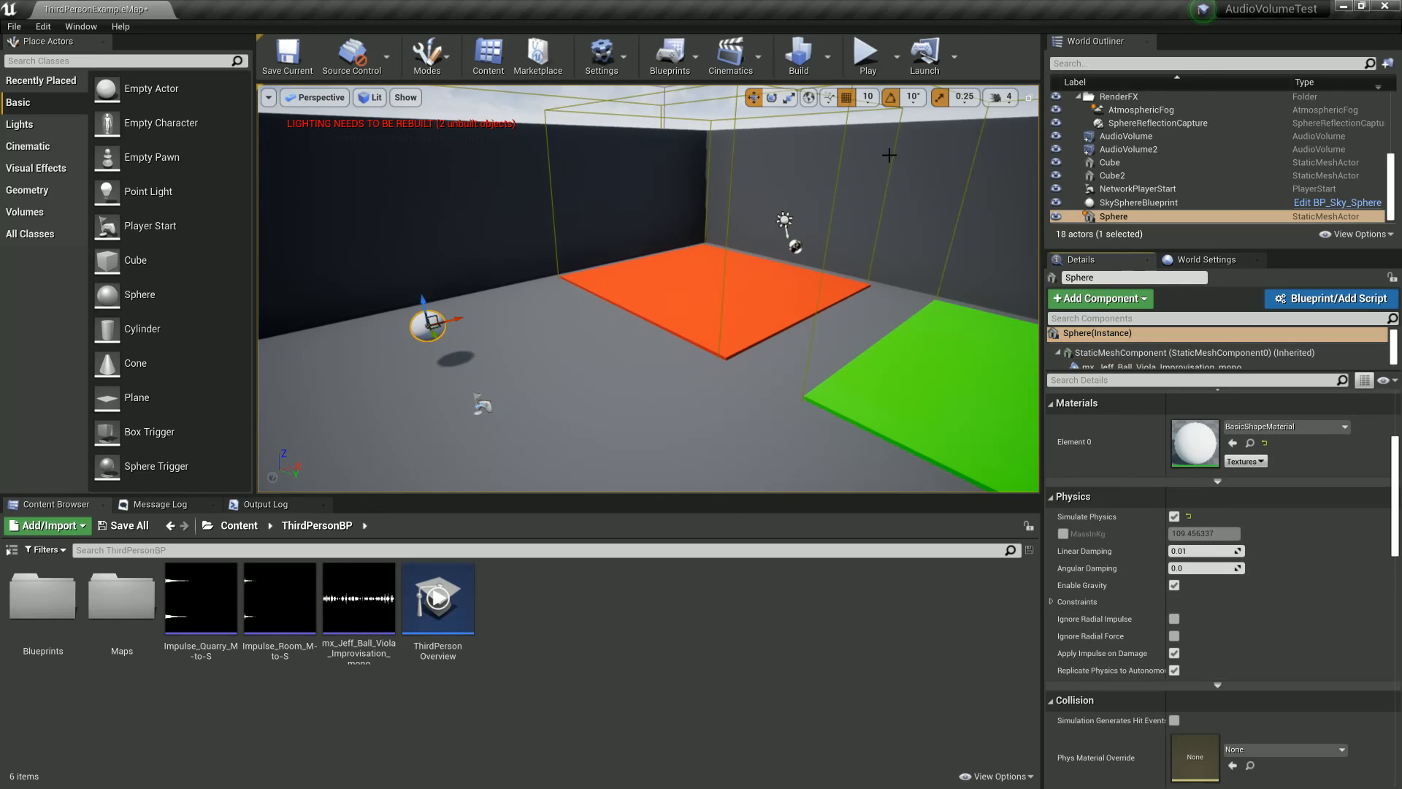
Step: Play-test the level by pushing the sphere across the orange platform and onto the green one, ending with play mode stopped
left_click(866, 55)
key("w")
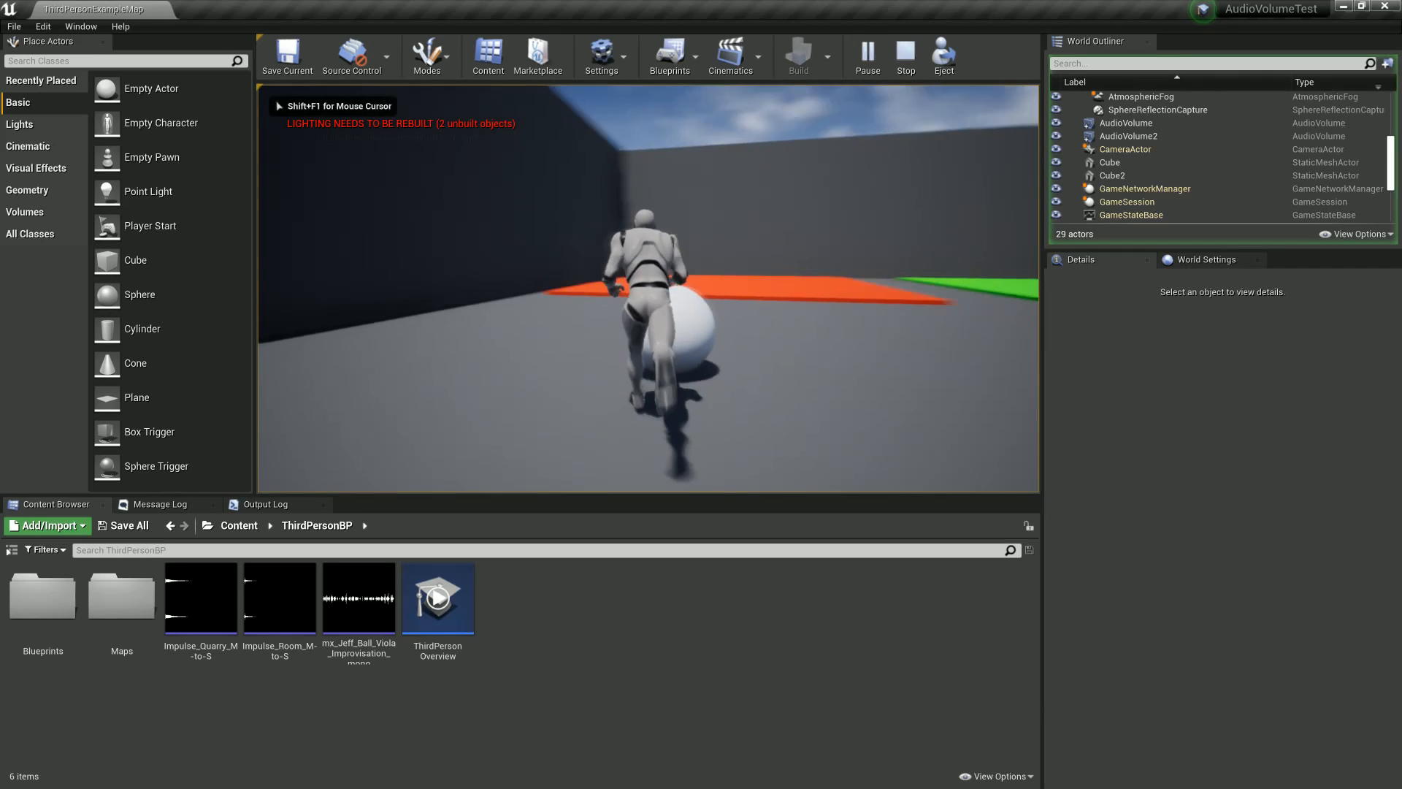
key("w")
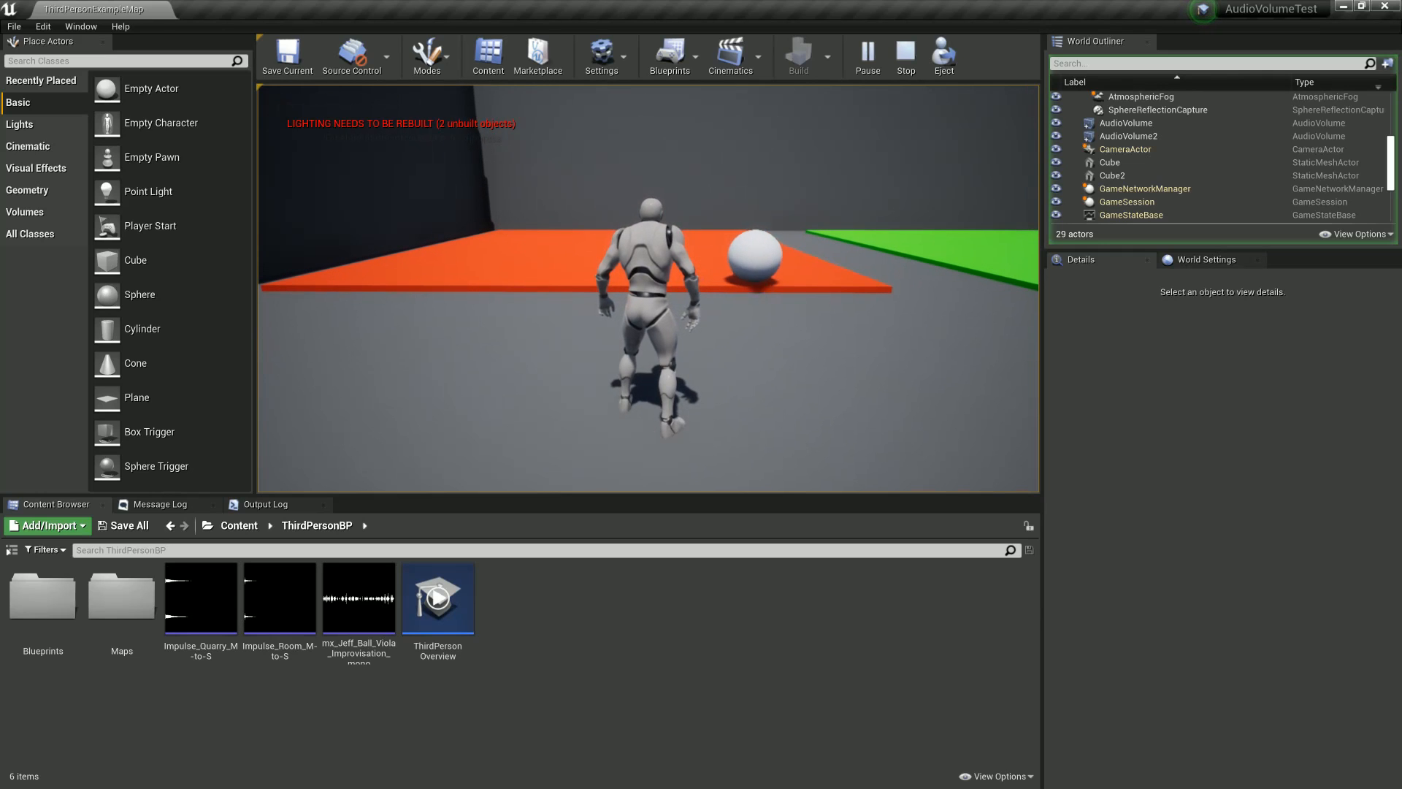
key("w")
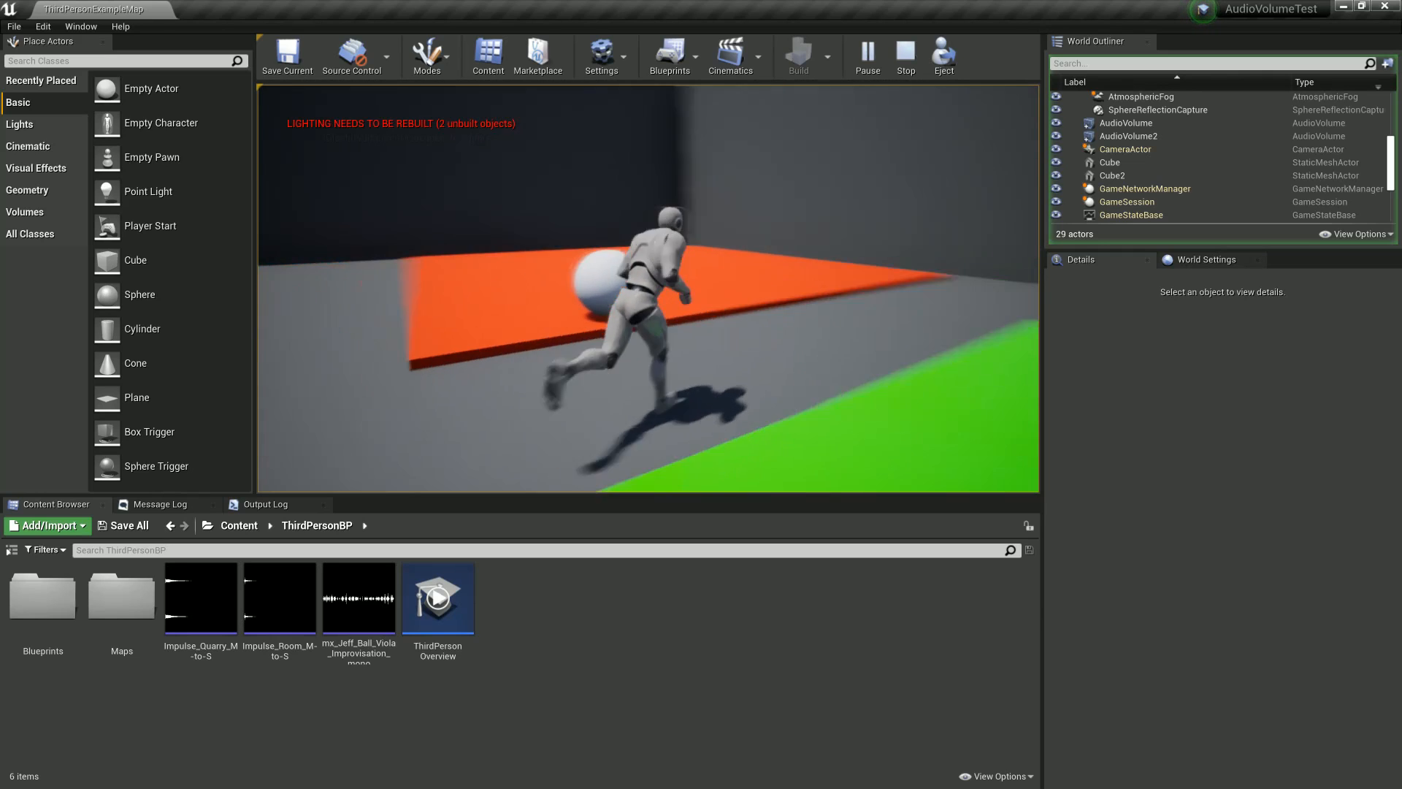
key("w")
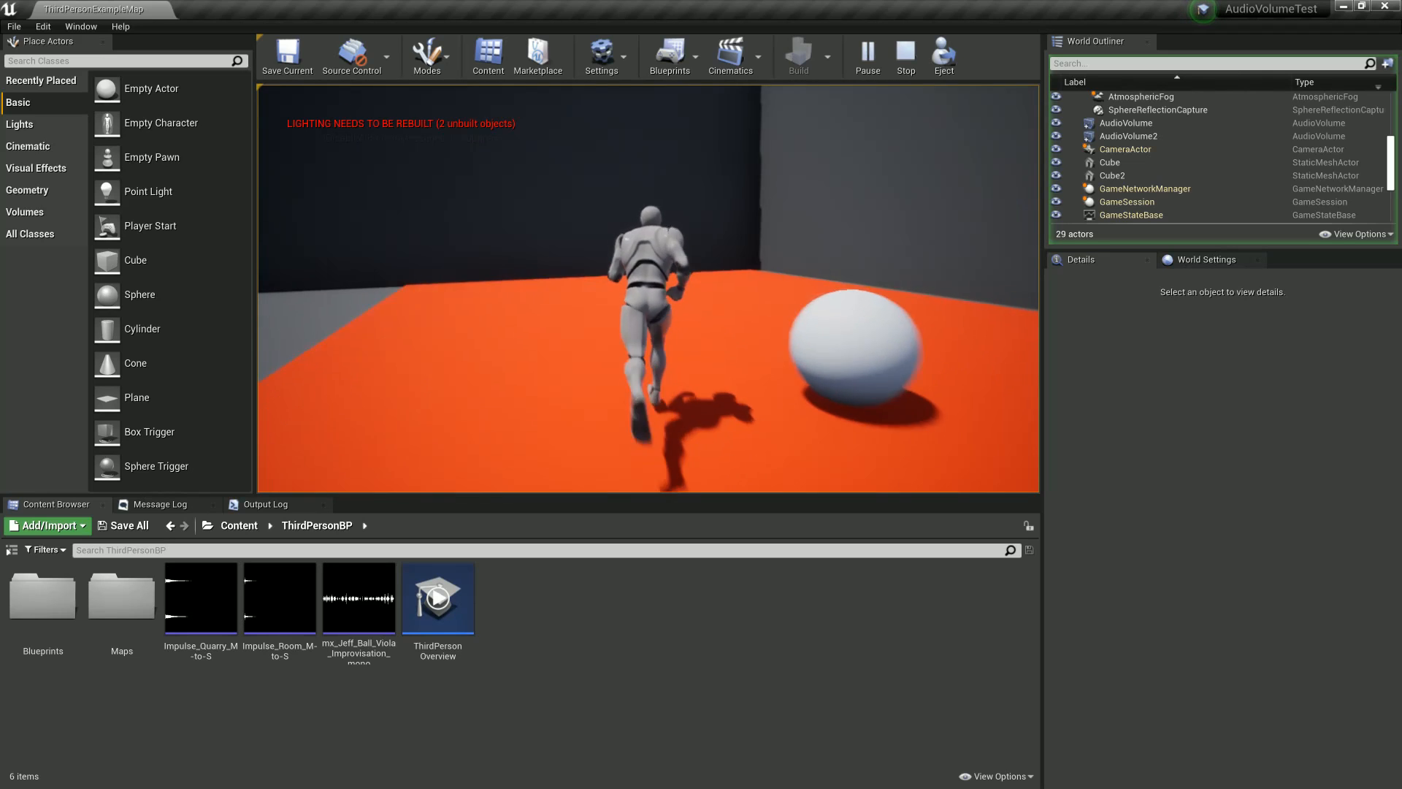
key("w")
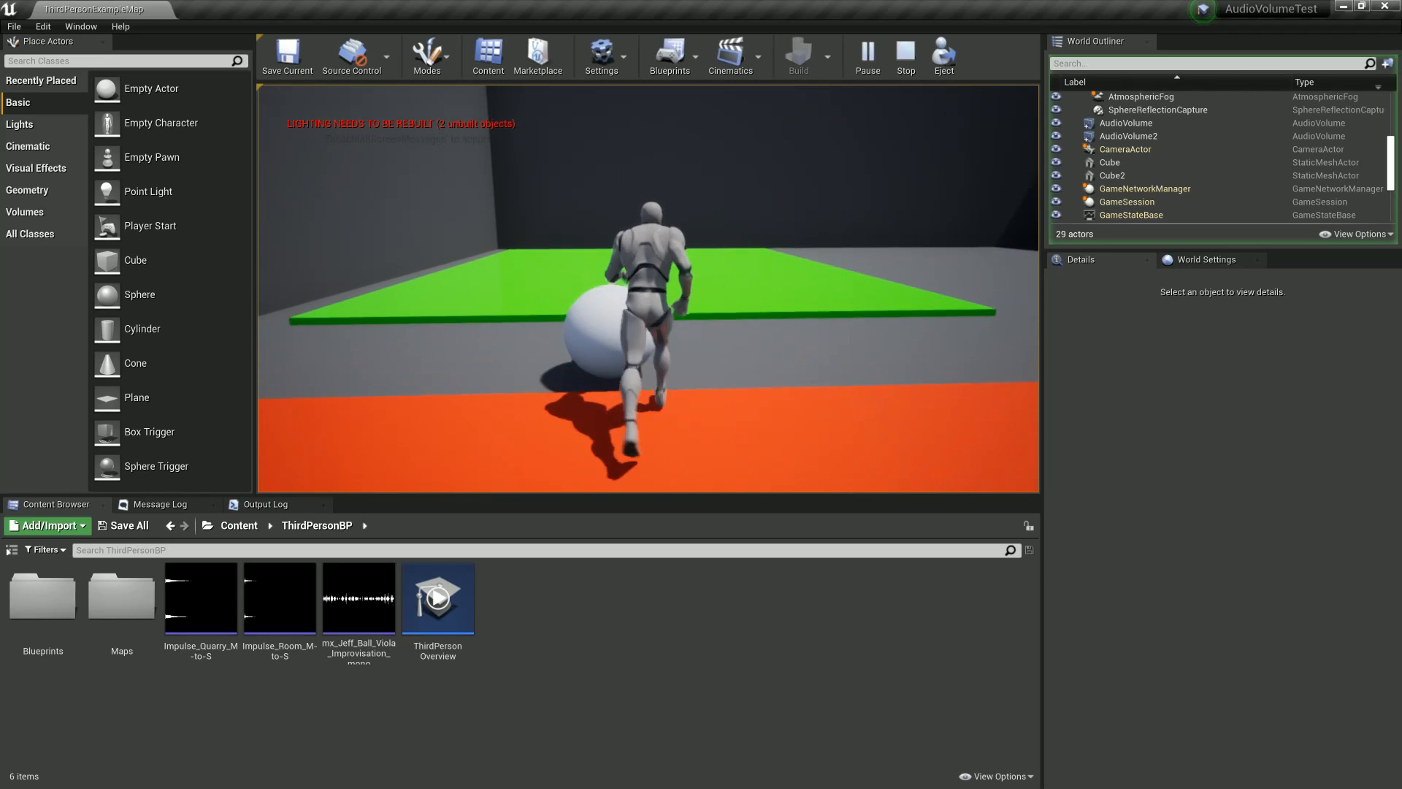
key("w")
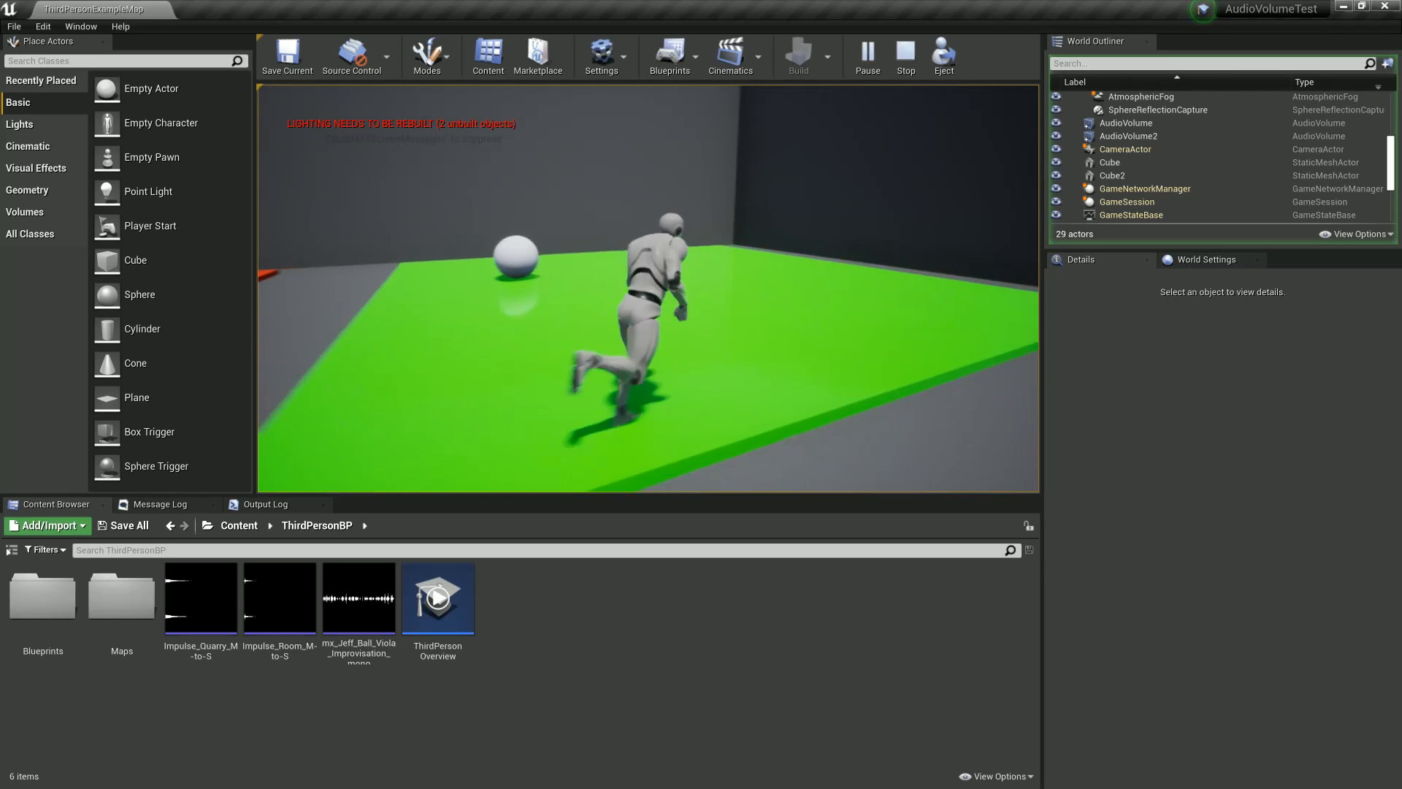
key("Escape")
Step: Override the attenuation of the sphere's viola audio component with an inner radius of 50 and a falloff distance of 6000
right_click_drag(818, 320, 679, 300)
key("s")
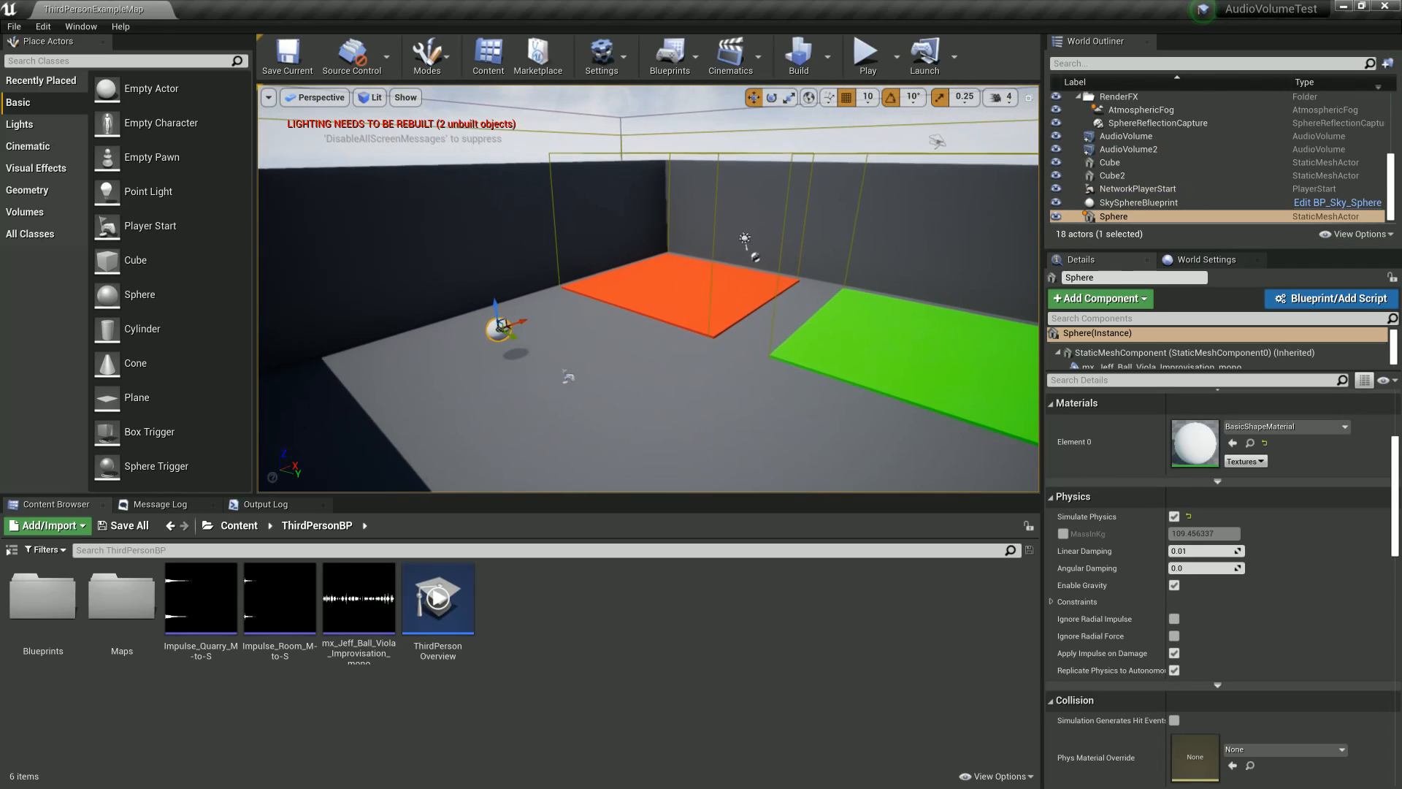
left_click(369, 610)
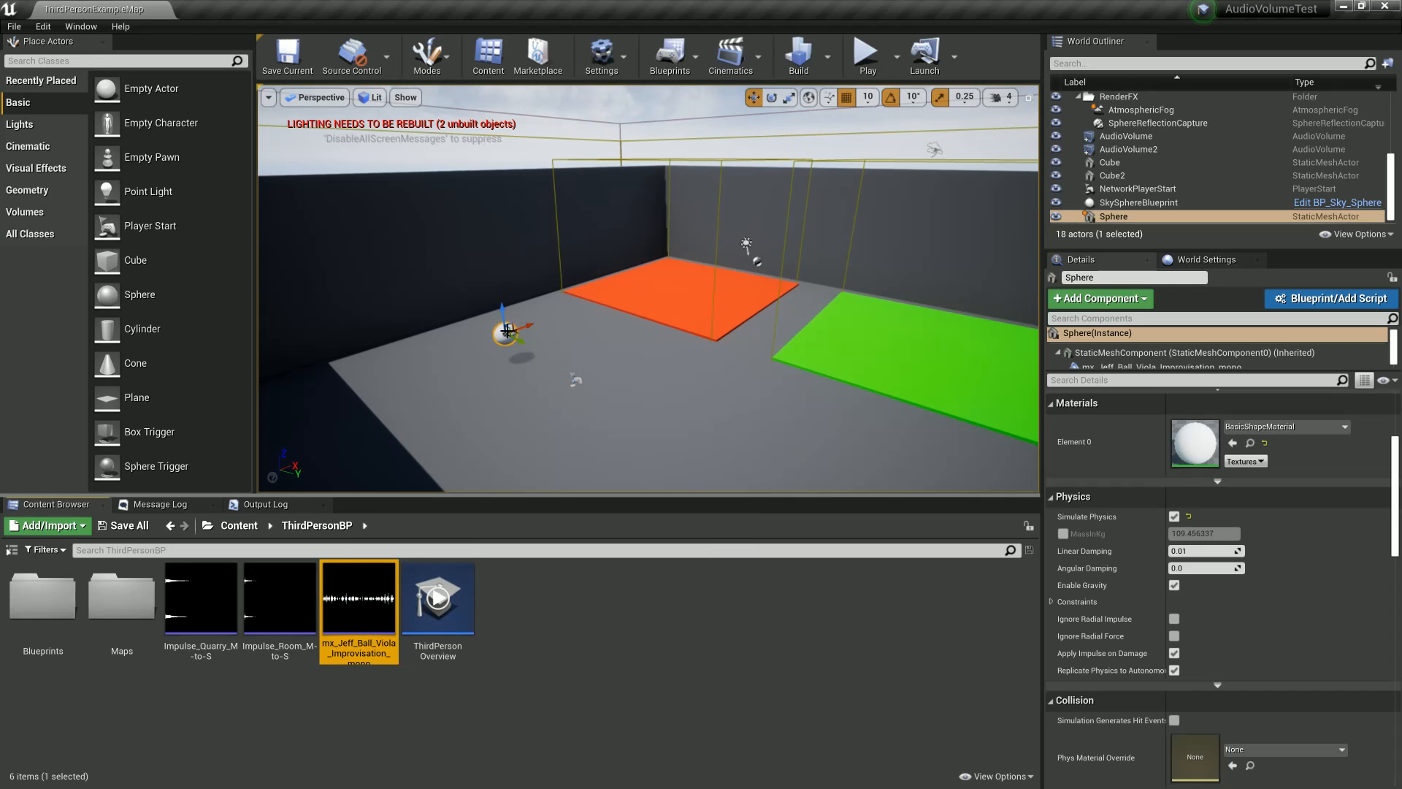
left_click(1123, 368)
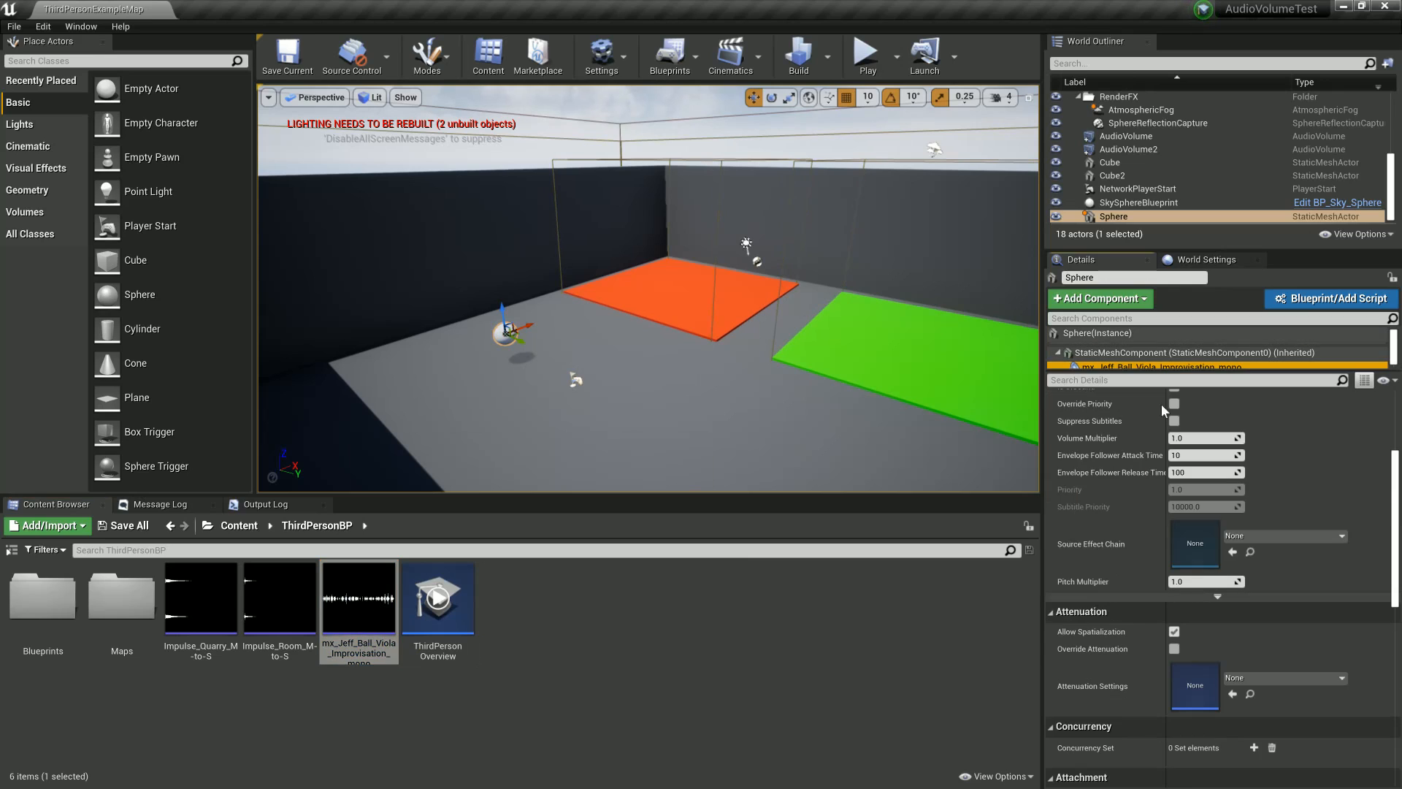
left_click(1174, 648)
scroll(1136, 586, "down", 6)
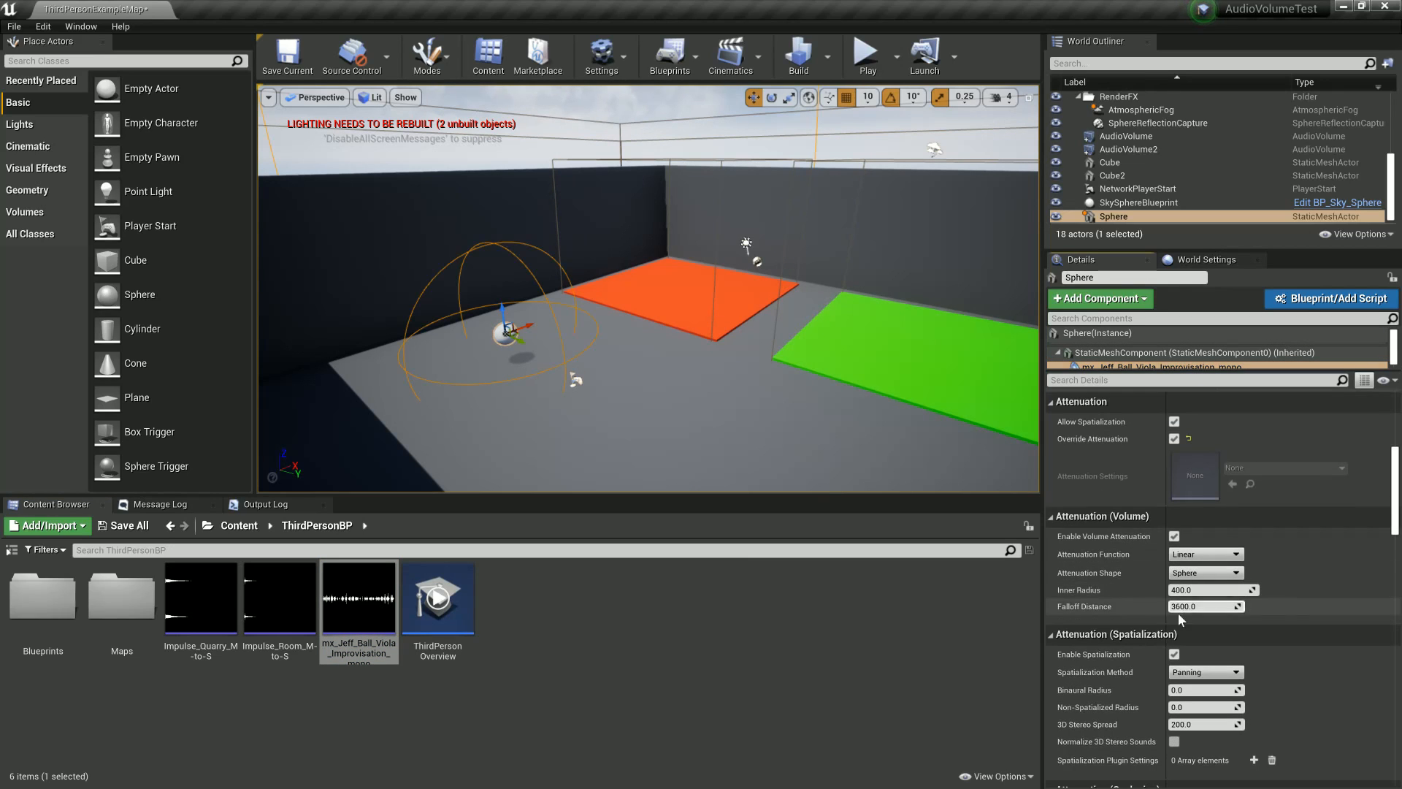
left_click(1207, 592)
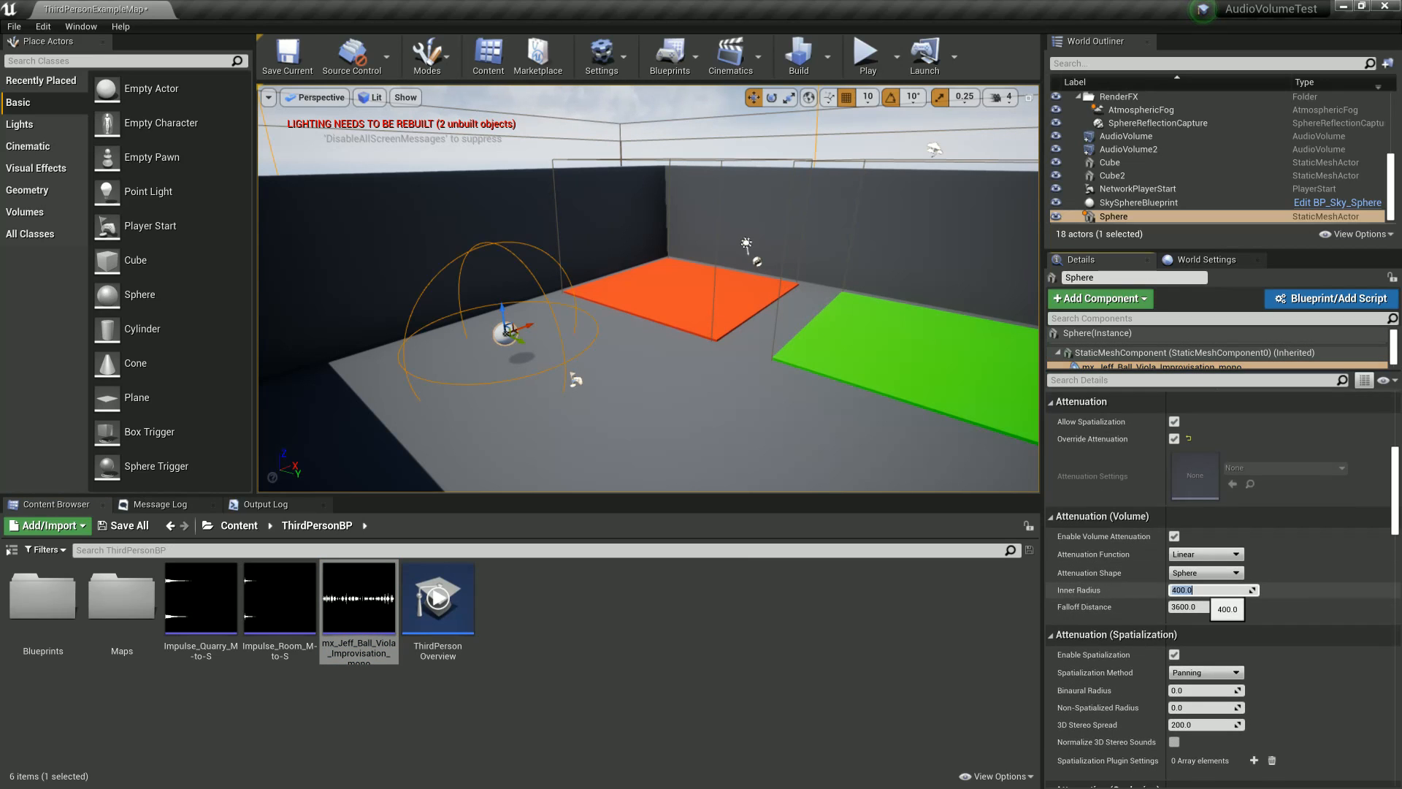
left_click(1208, 607)
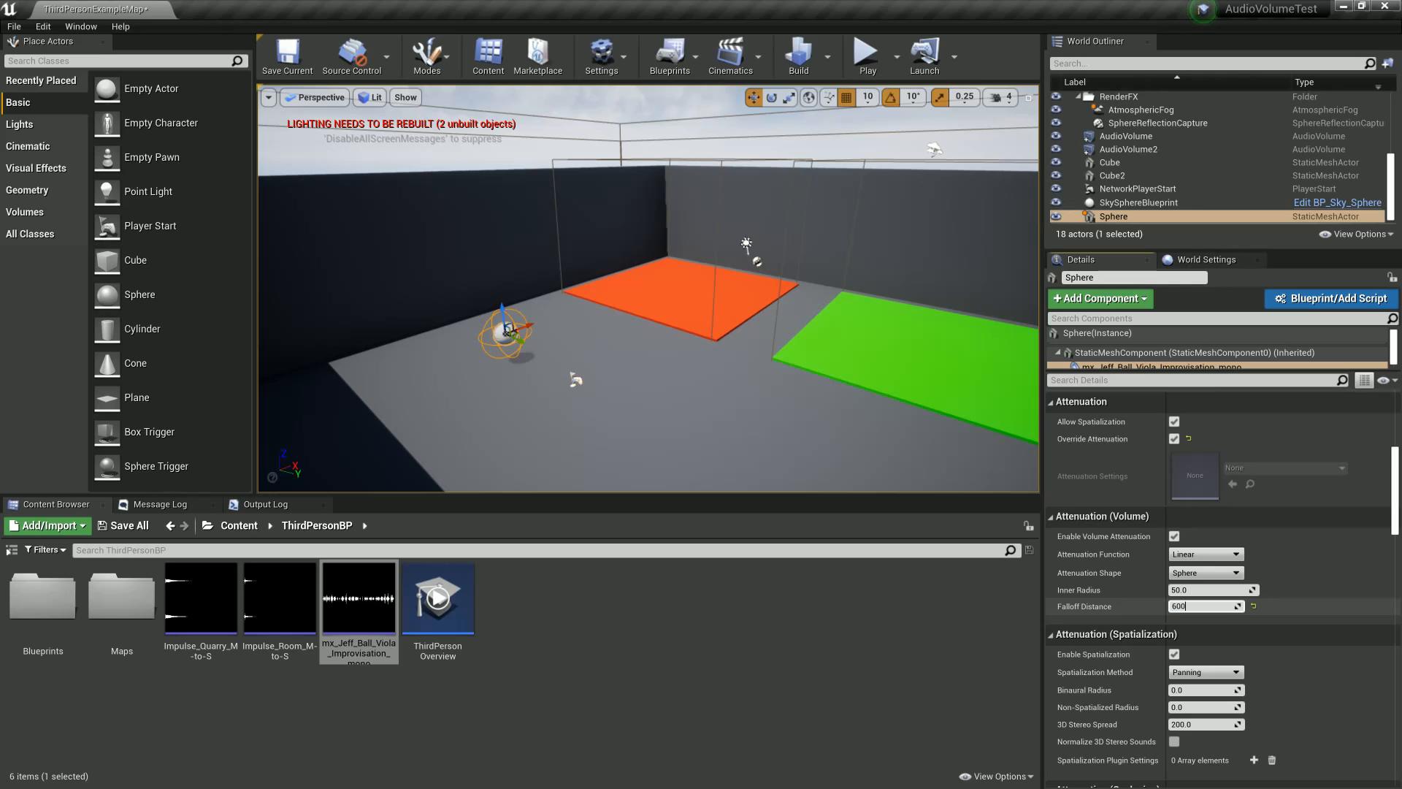
Step: Set the viola audio component's attenuation function to Natural Sound and save the level
left_click(1201, 554)
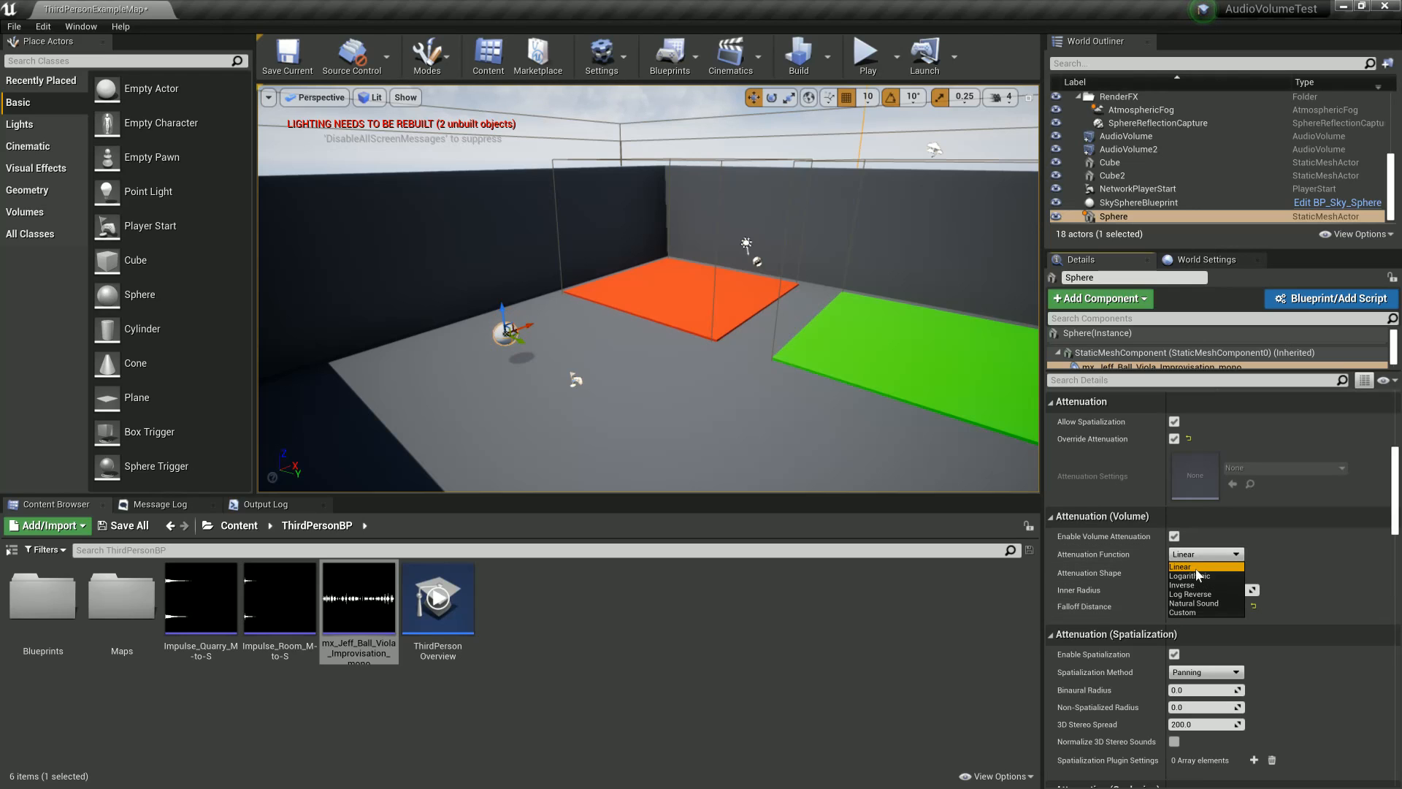
left_click(1204, 602)
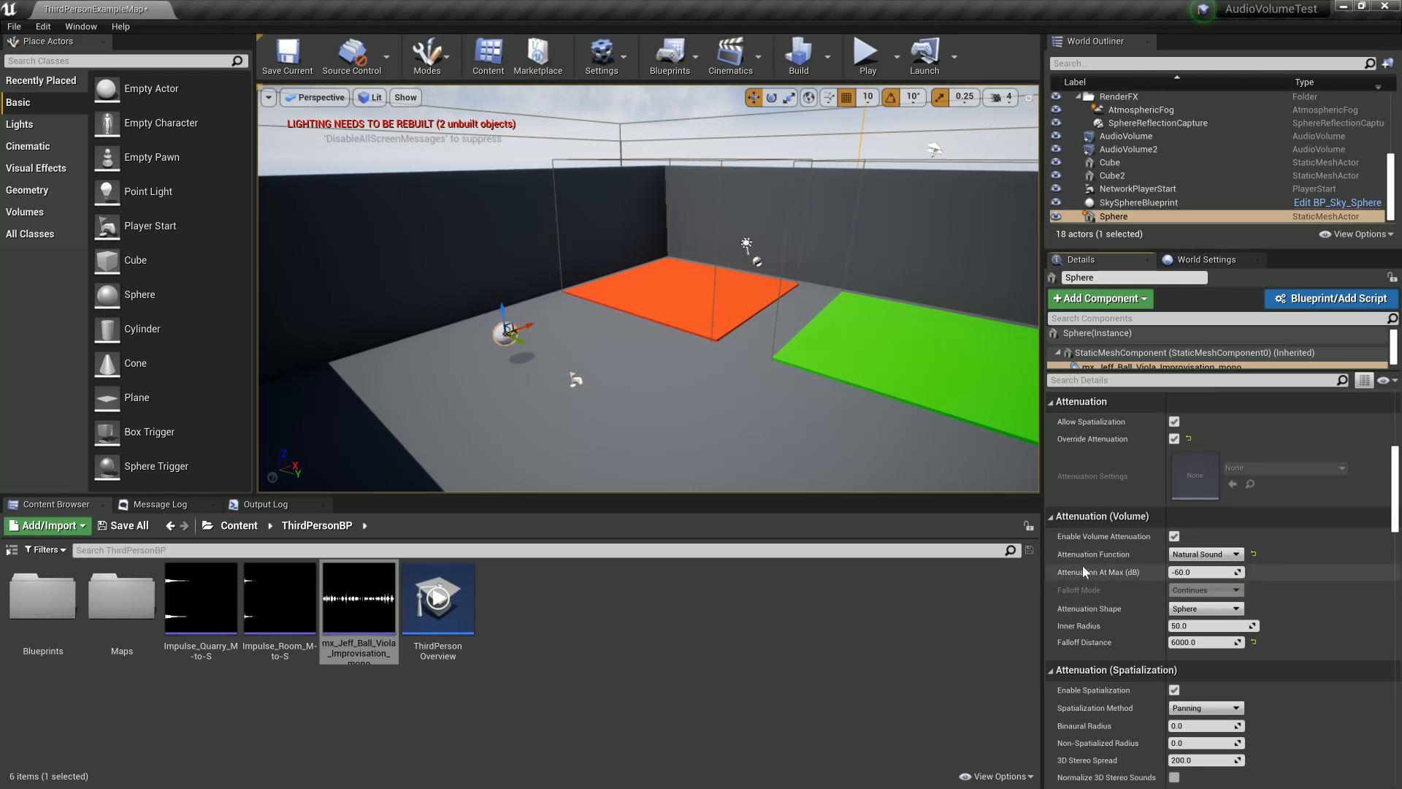
left_click(297, 65)
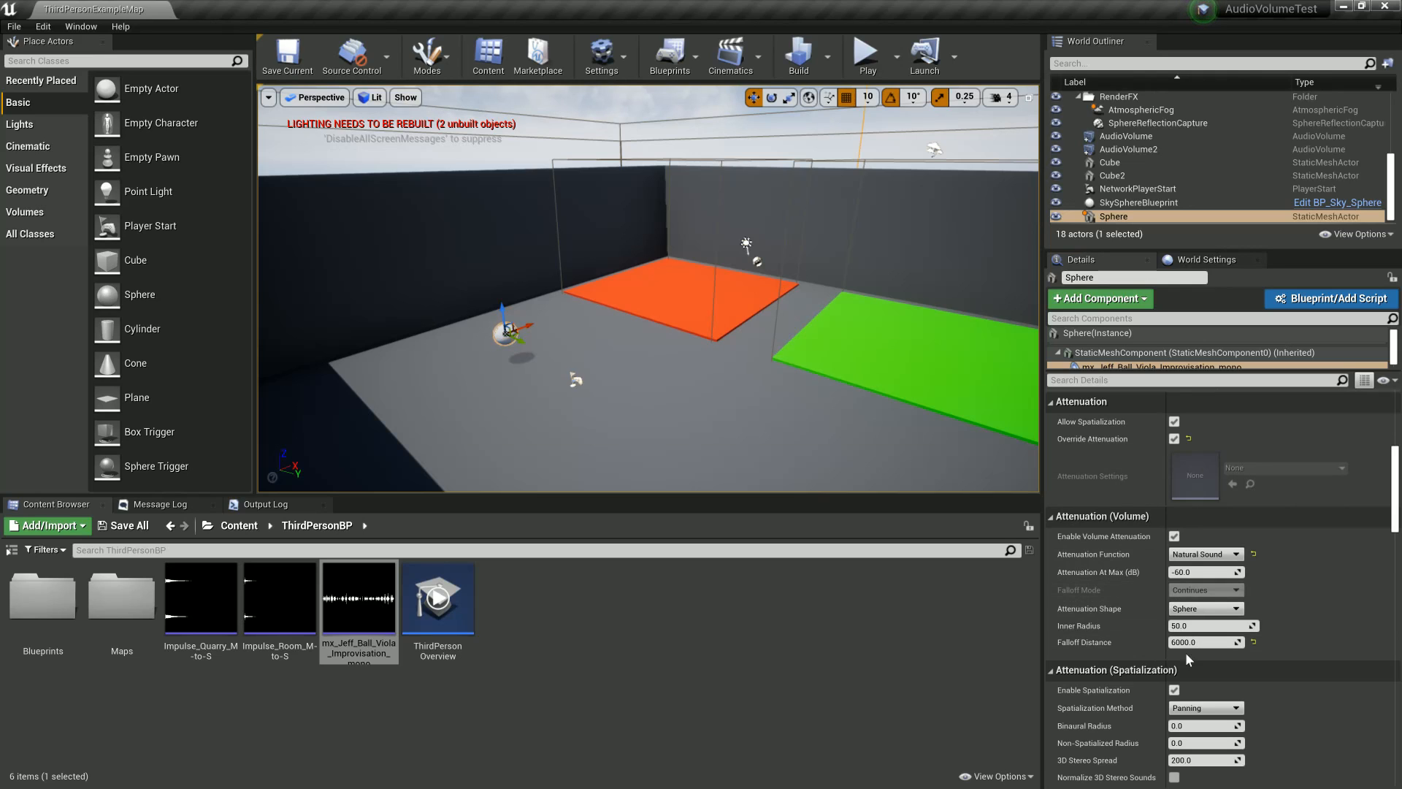
Step: Set the audio component's 3D Stereo Spread to 0 and disable its reverb send, saving the level
scroll(1186, 651, "down", 6)
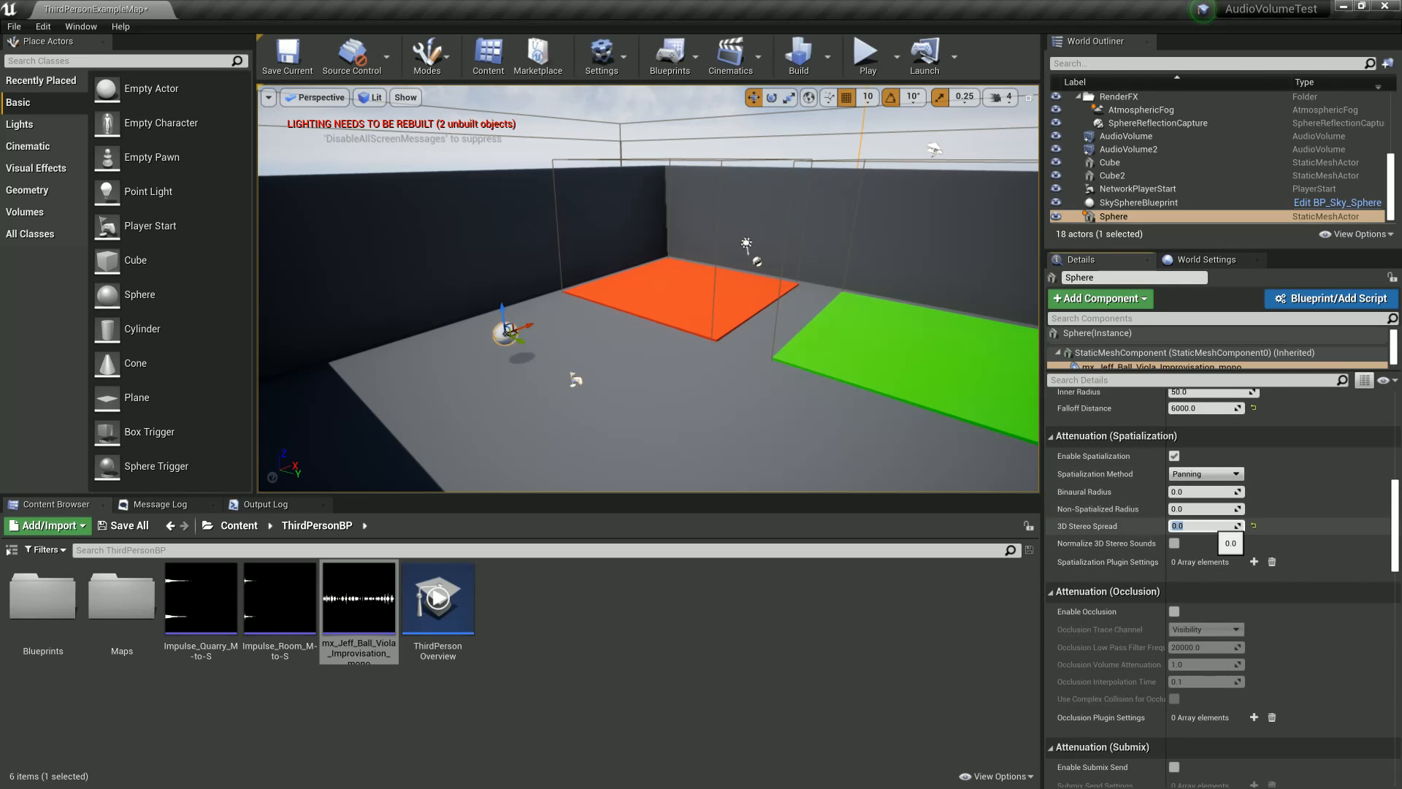
scroll(1125, 631, "down", 8)
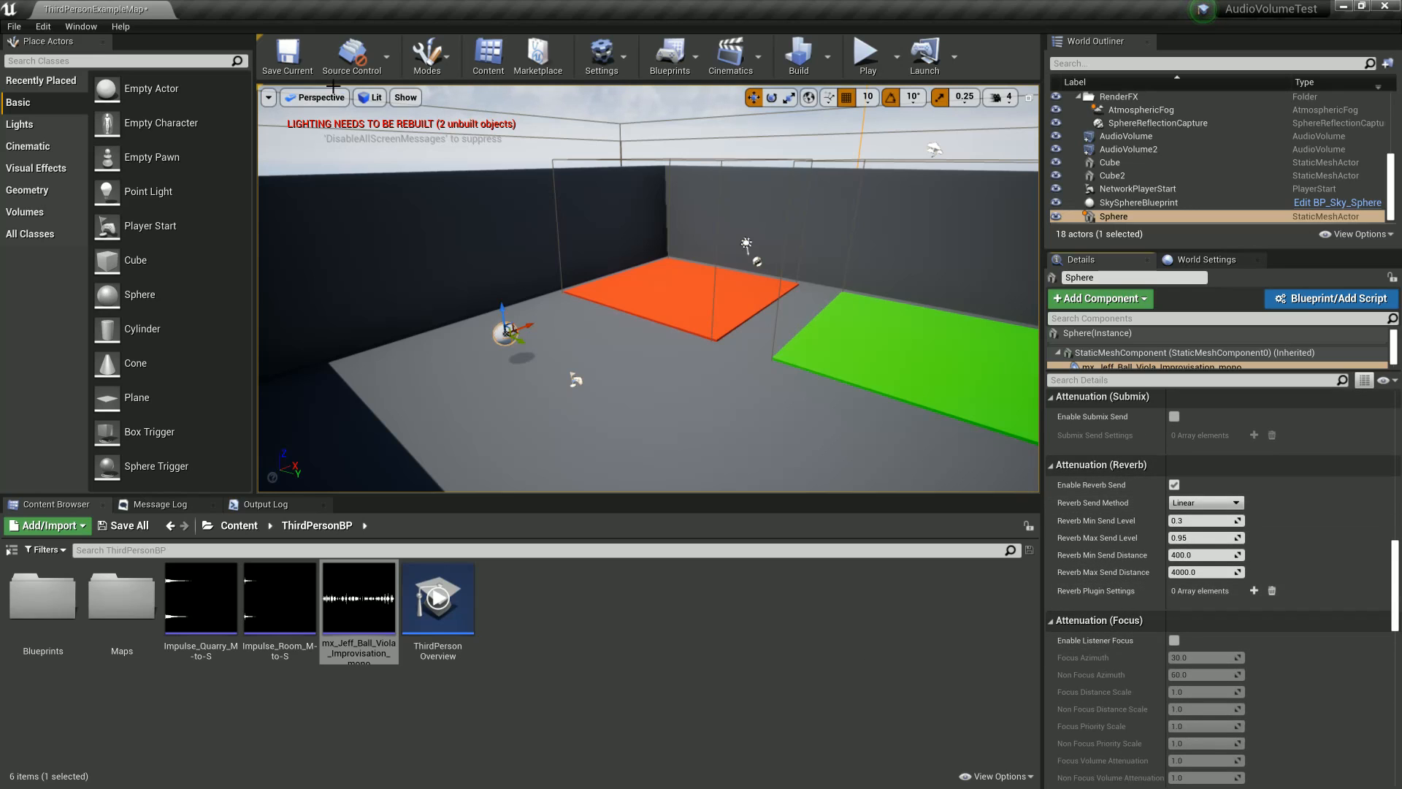
left_click(310, 69)
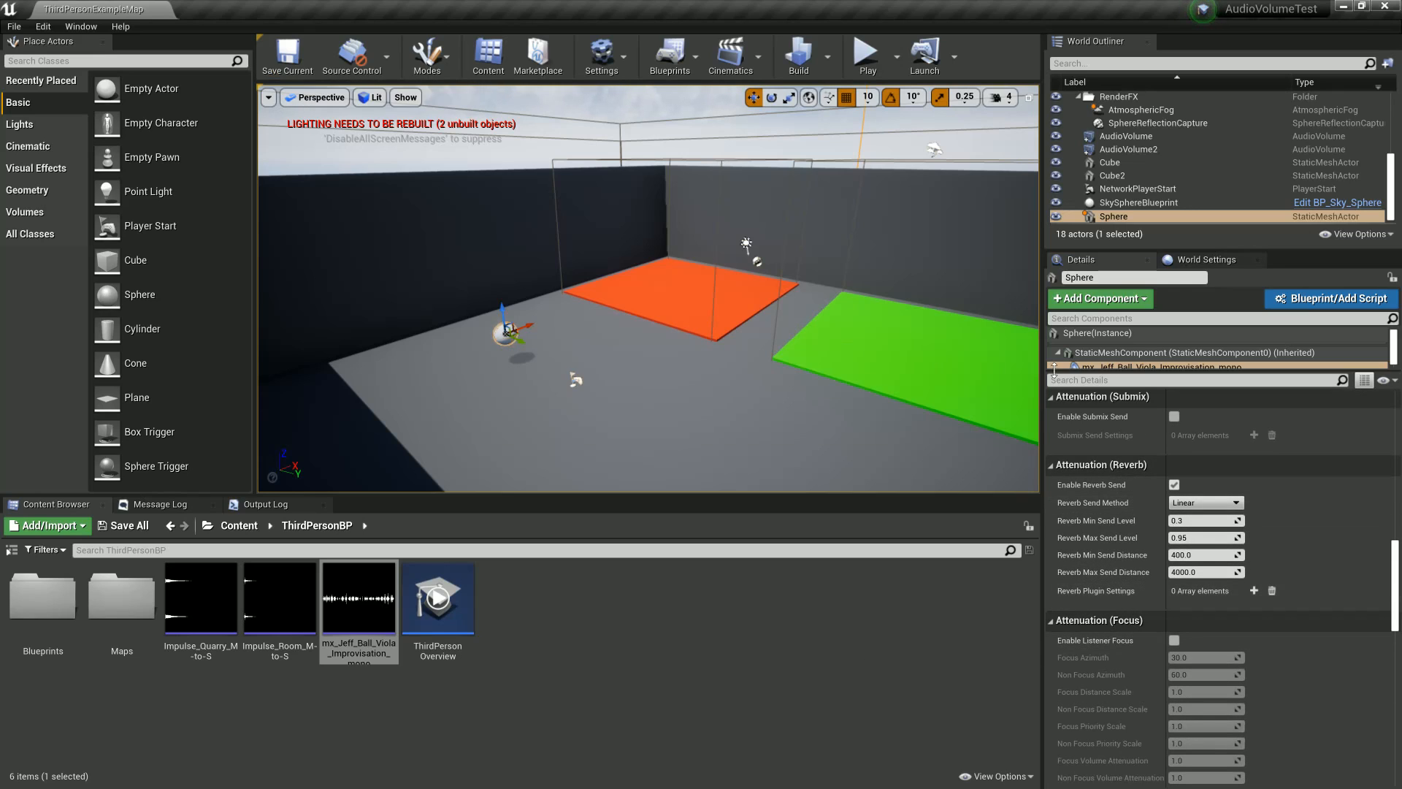
left_click(1174, 484)
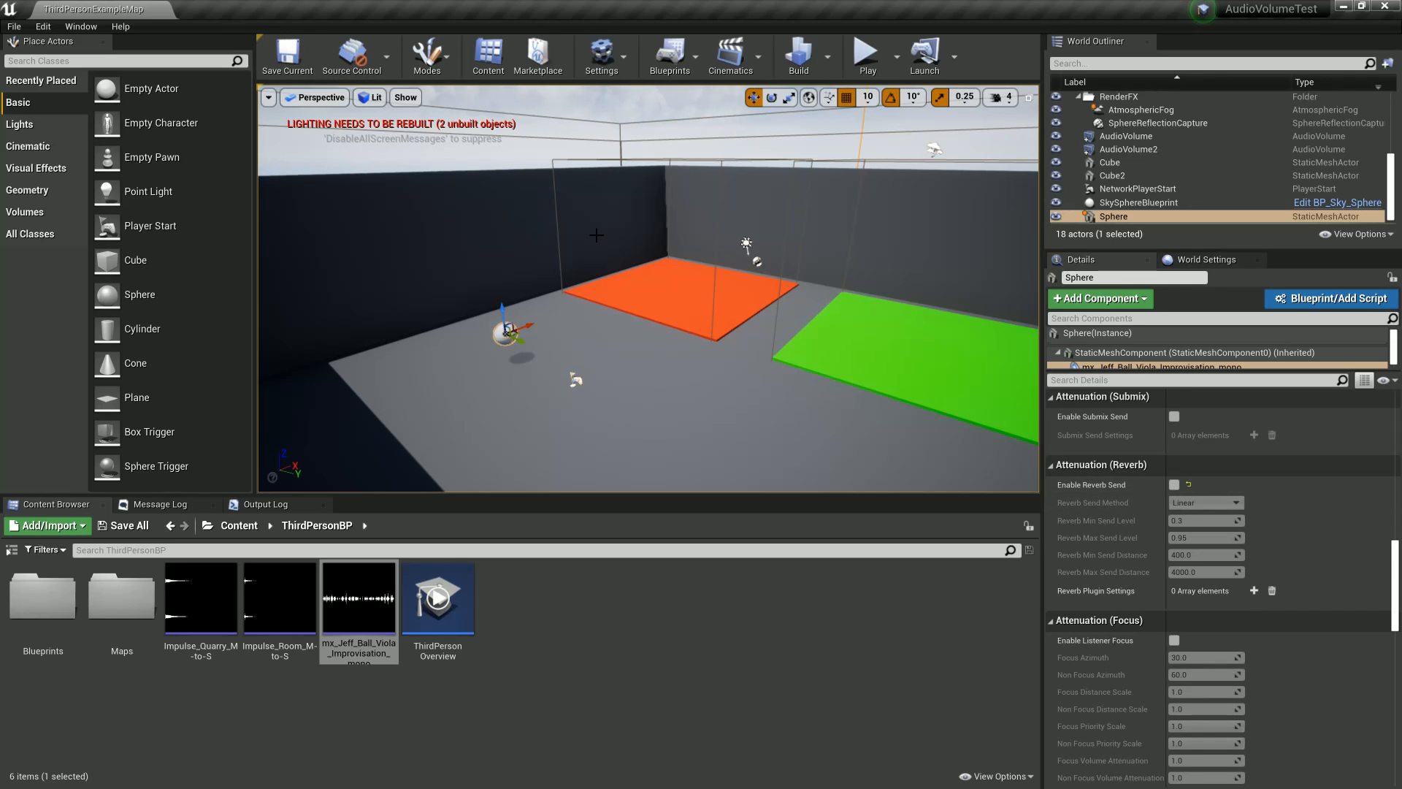
Step: Play-test the revised audio settings by pushing the sphere from the player start onto the orange platform, ending with play mode stopped
left_click(867, 53)
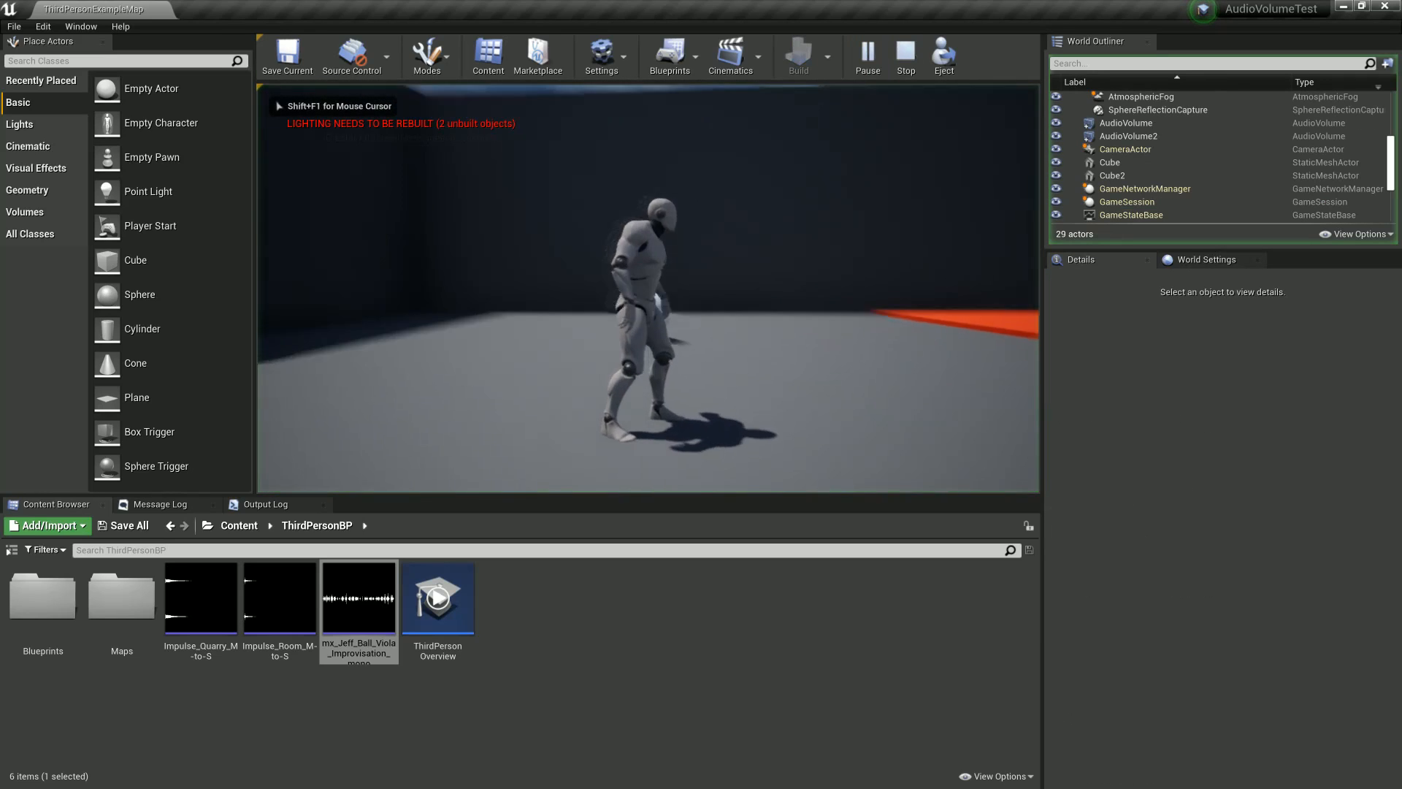
key("w")
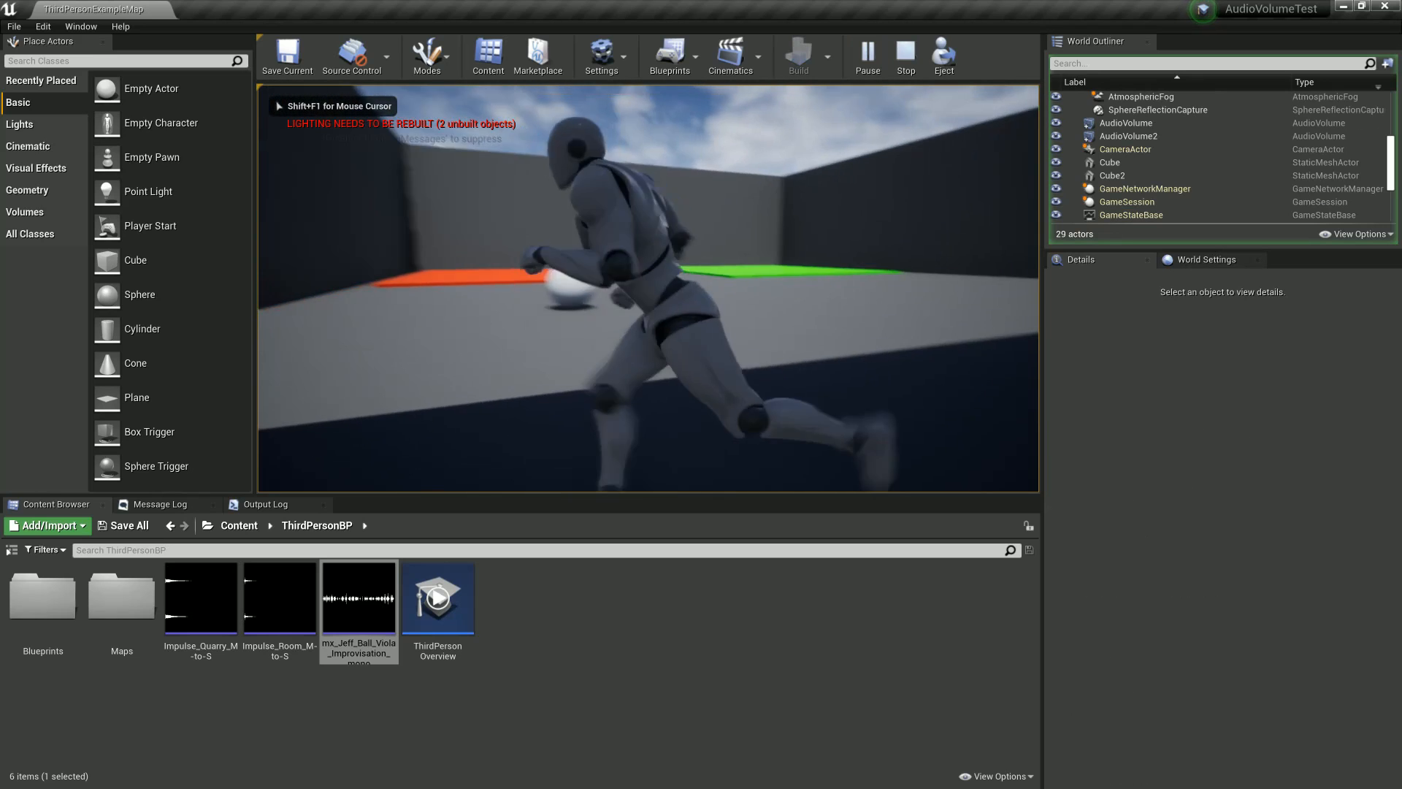
key("w")
key("s")
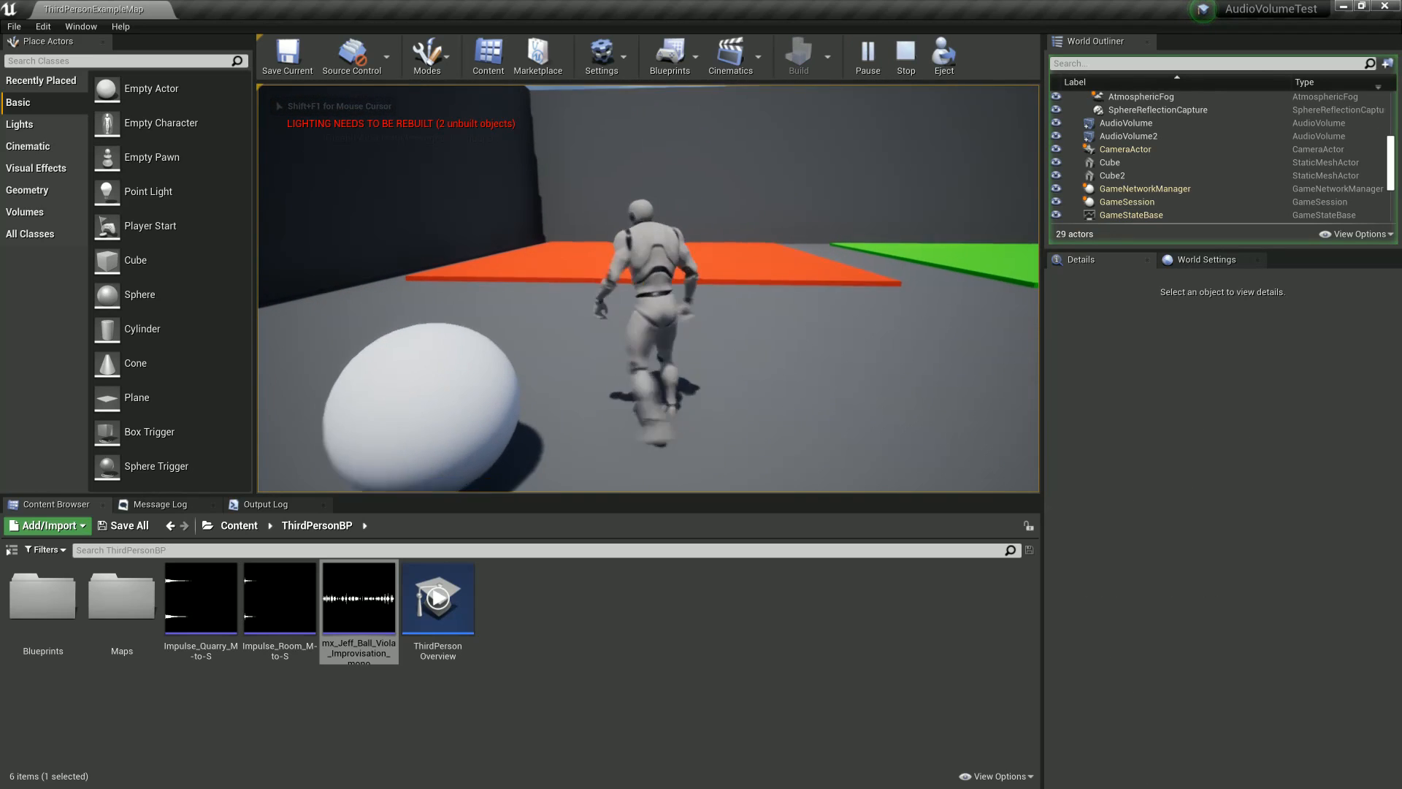
key("a")
key("w")
key("a")
key("w")
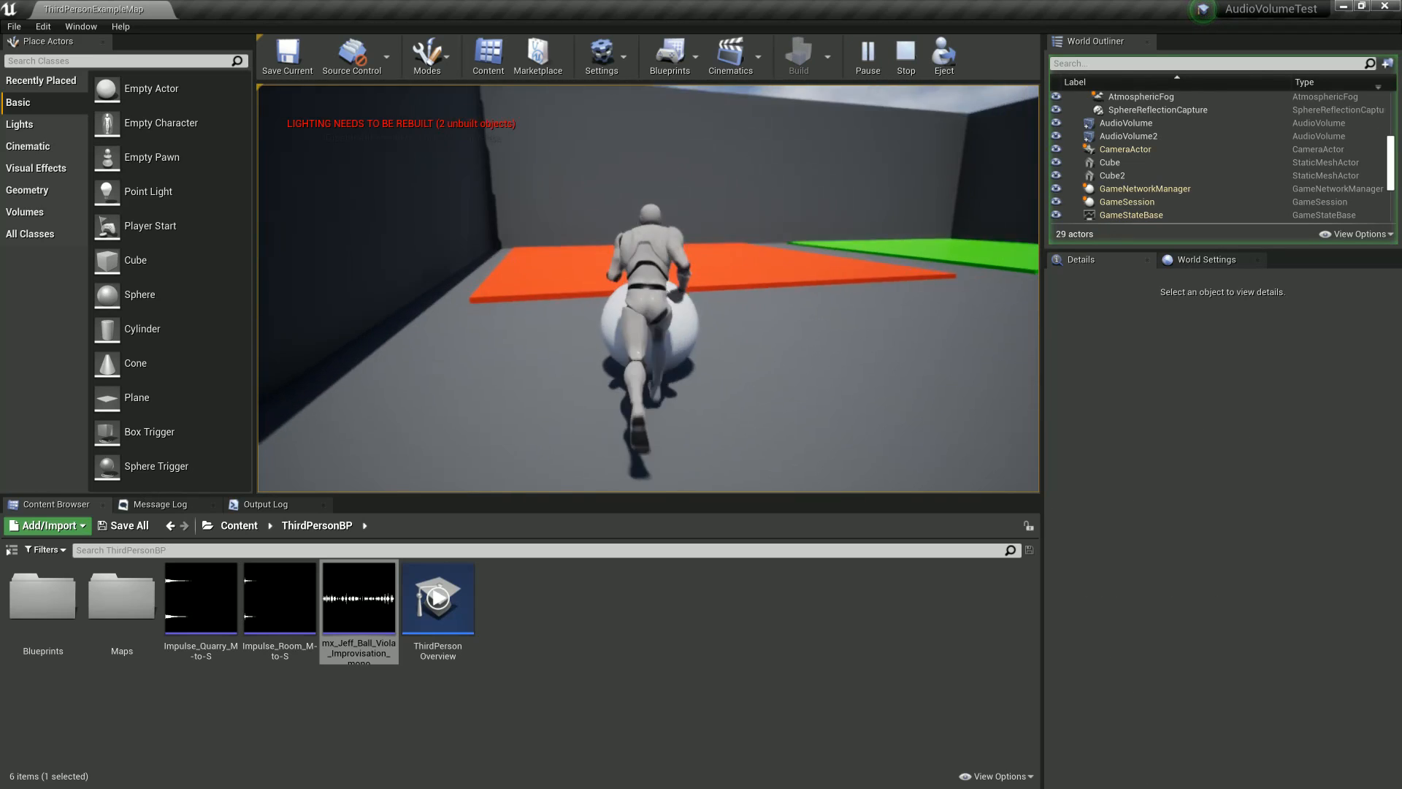
key("a")
key("w")
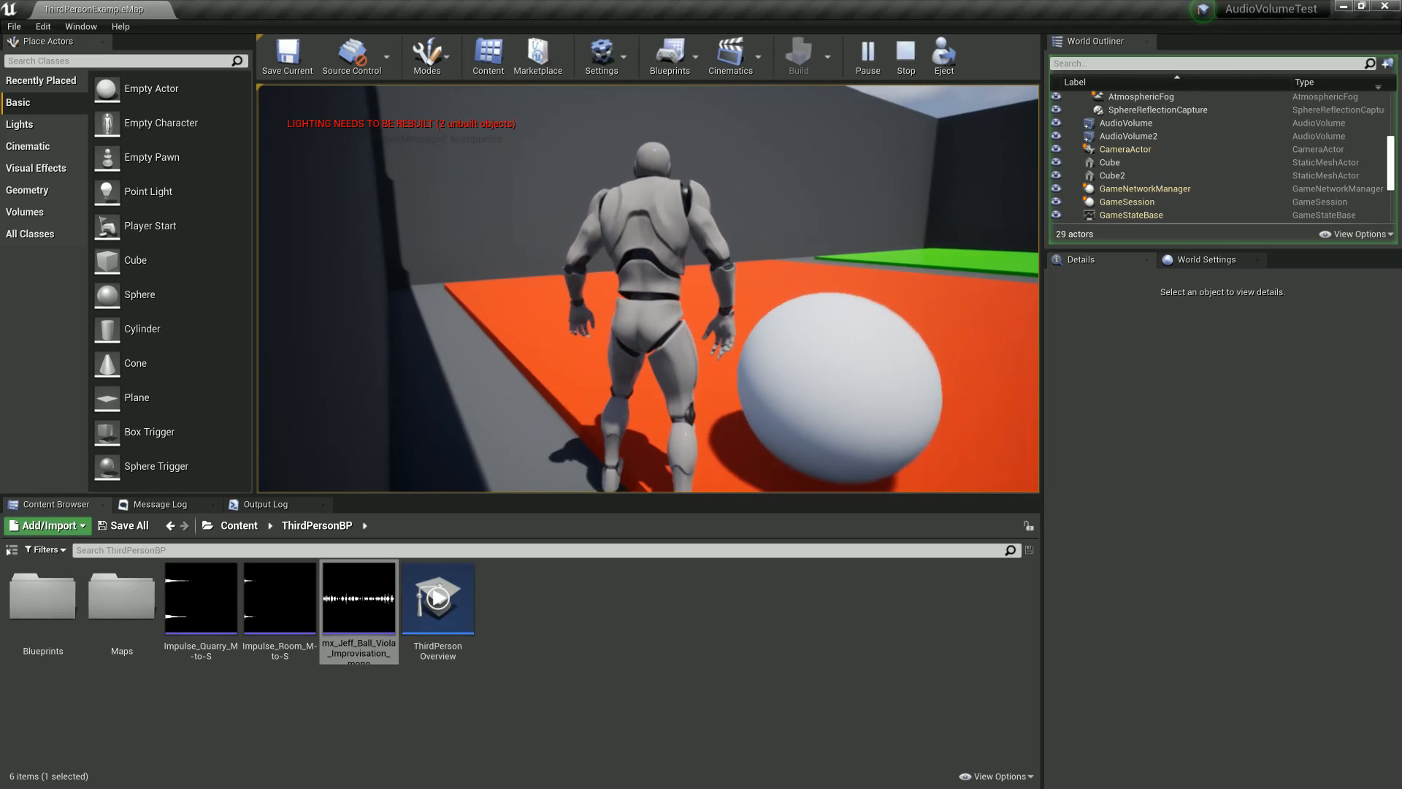
key("w")
key("d")
key("w")
key("d")
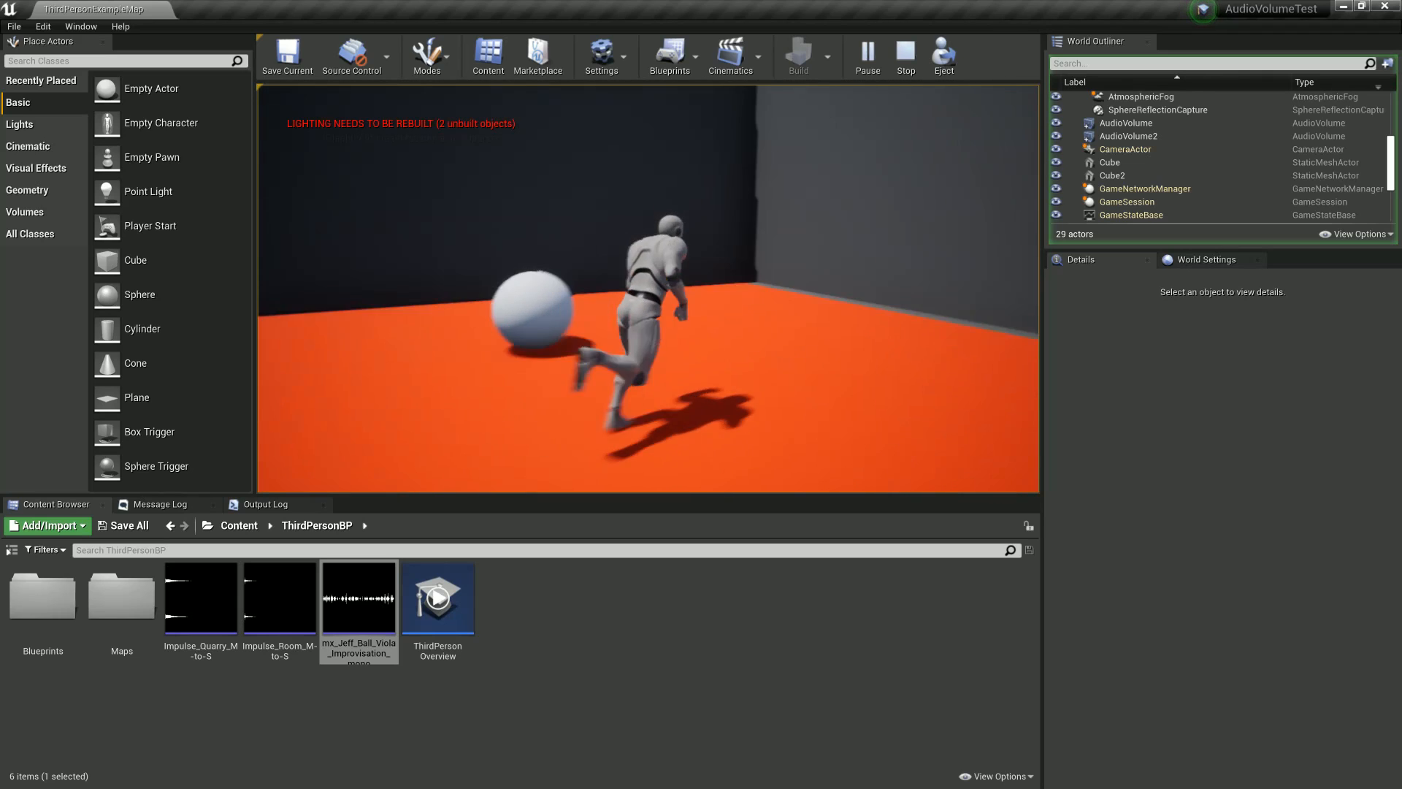
key("w")
key("Escape")
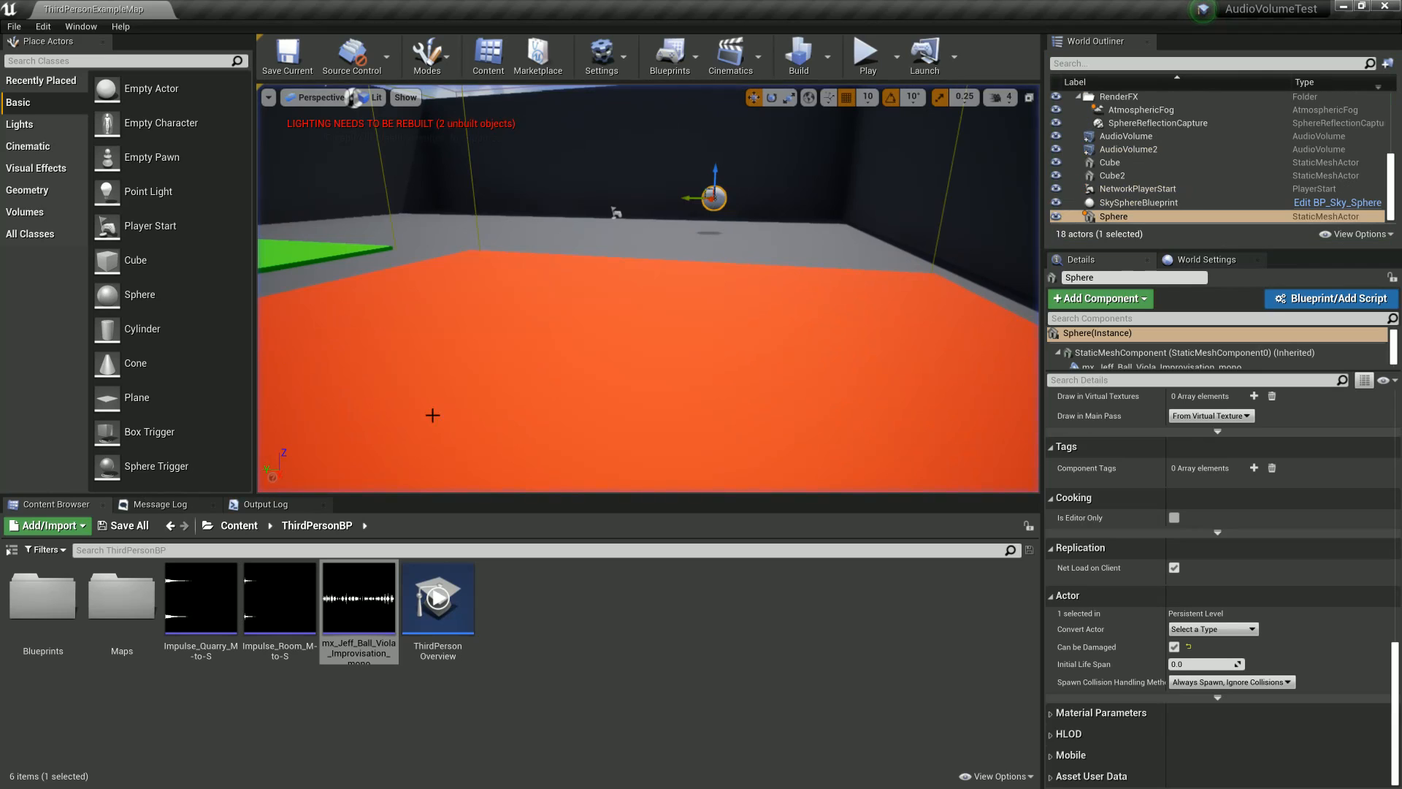
key("w")
right_click_drag(494, 465, 230, 468)
key("s")
key("s")
key("w")
key("d")
key("s")
key("w")
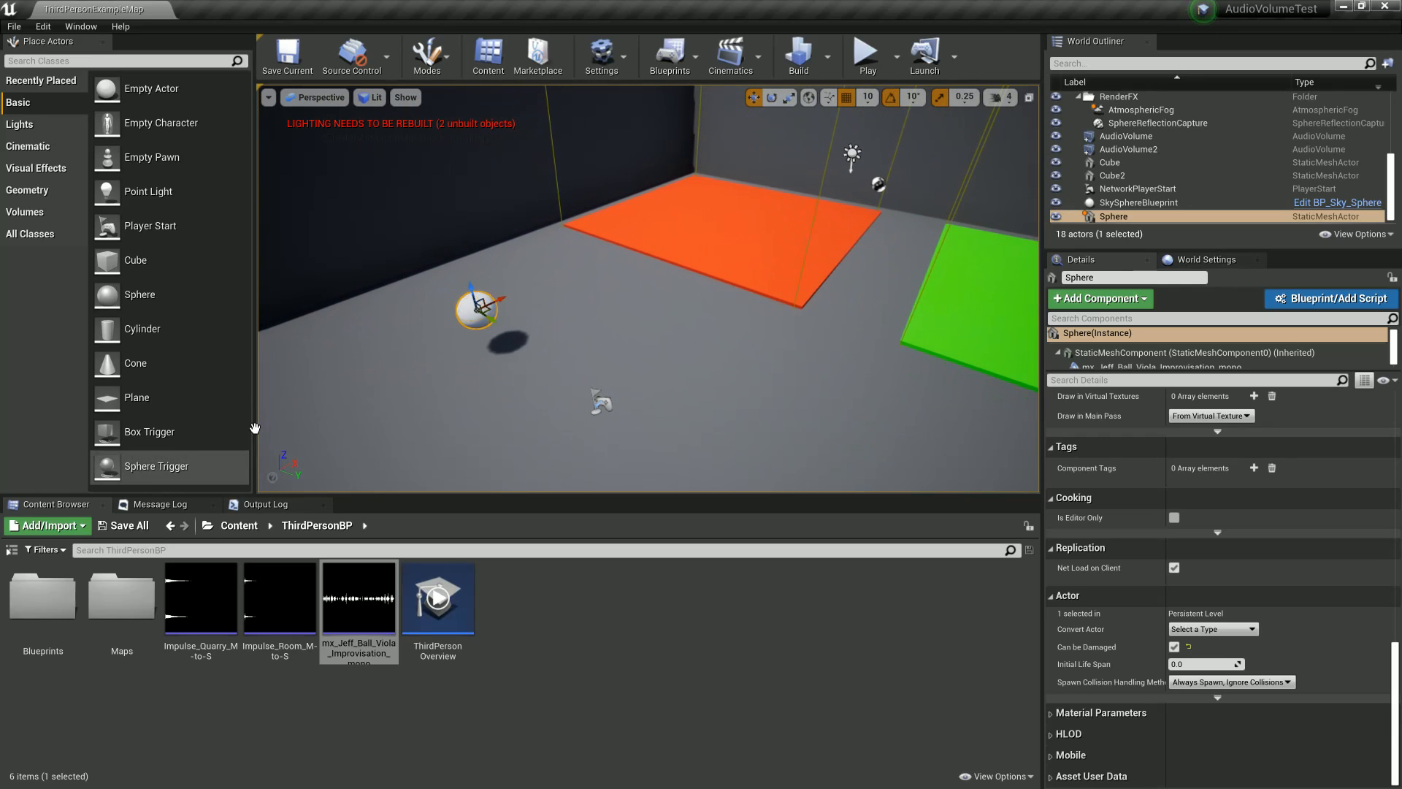
right_click_drag(511, 177, 621, 180)
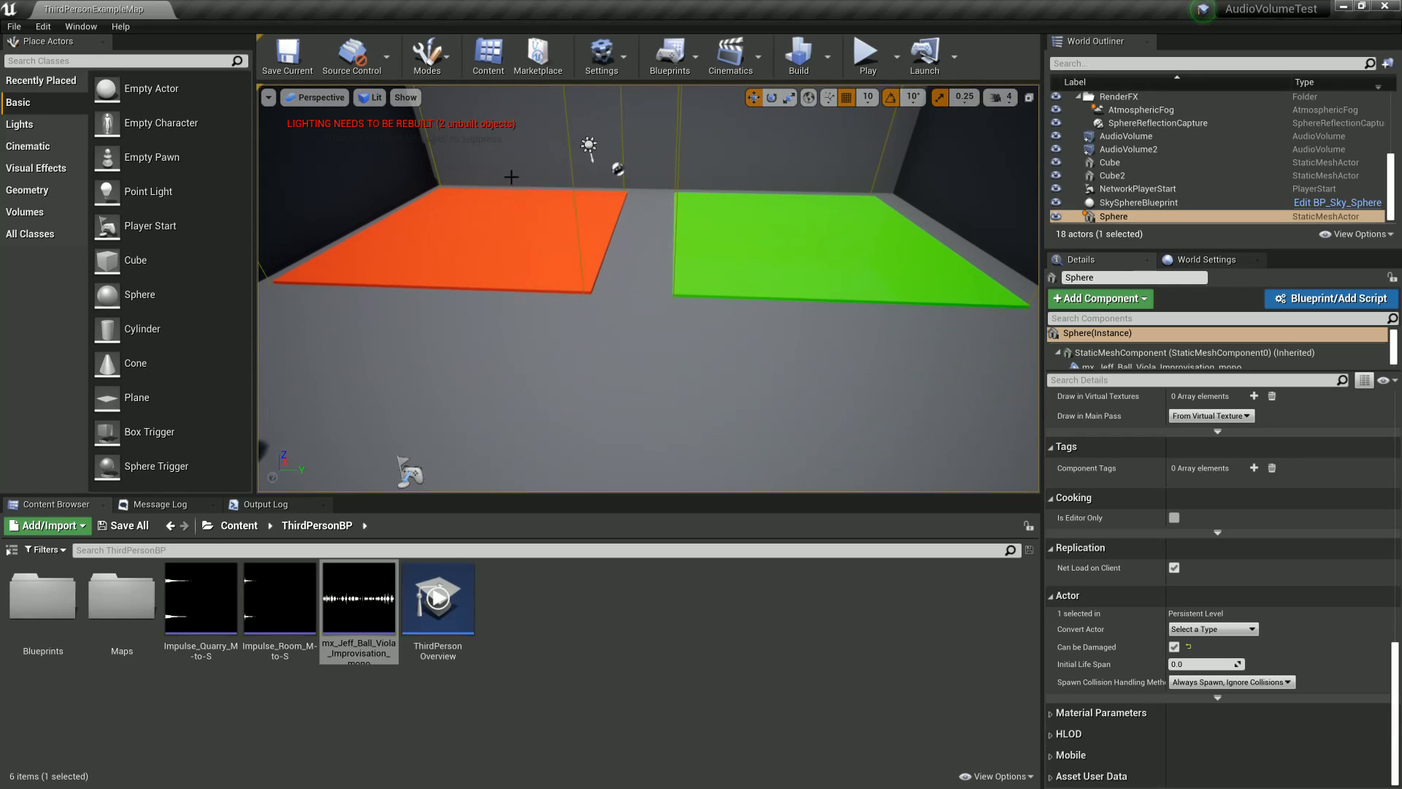
right_click_drag(748, 292, 614, 292)
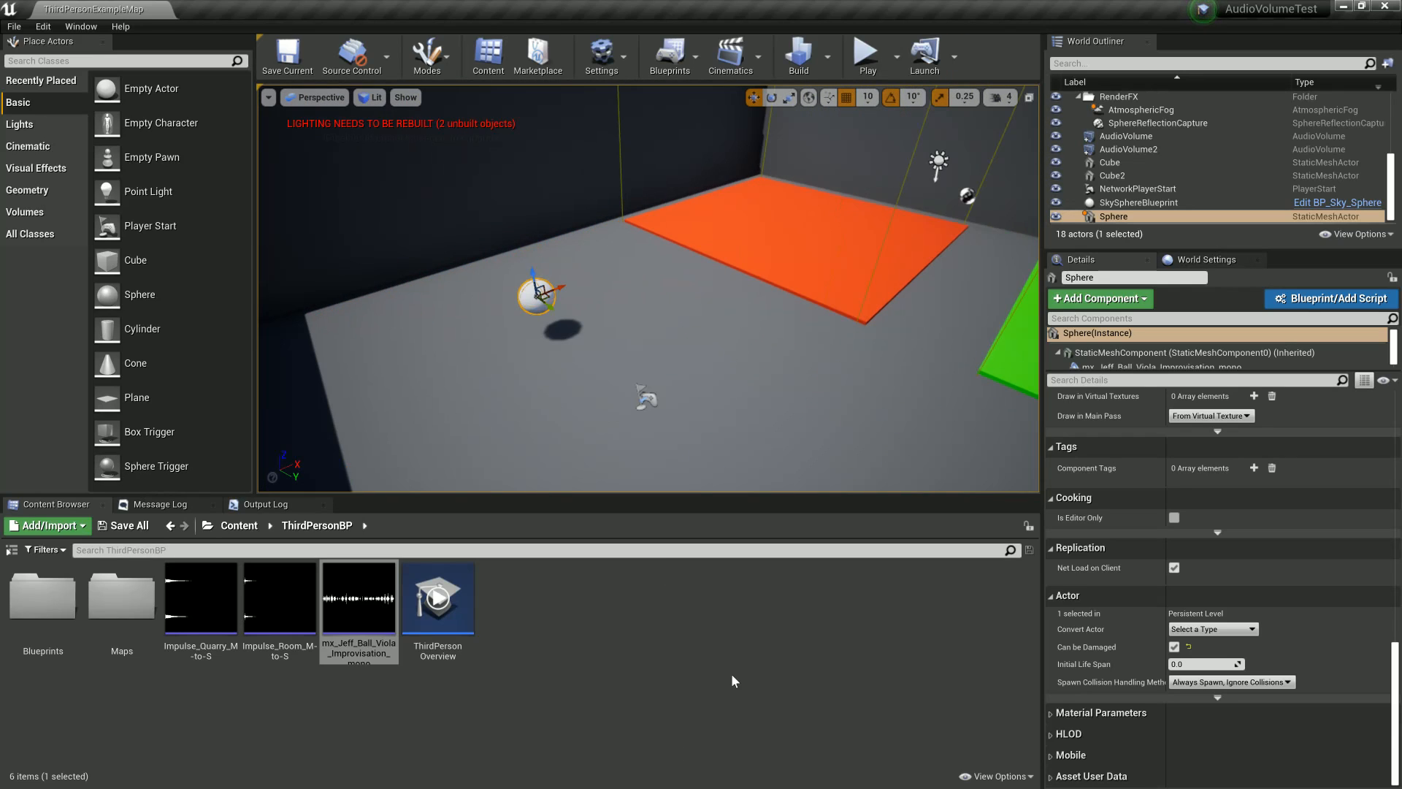
Step: Create a Sound Class asset named ViolaSoundClass in the ThirdPersonBP folder
right_click(548, 631)
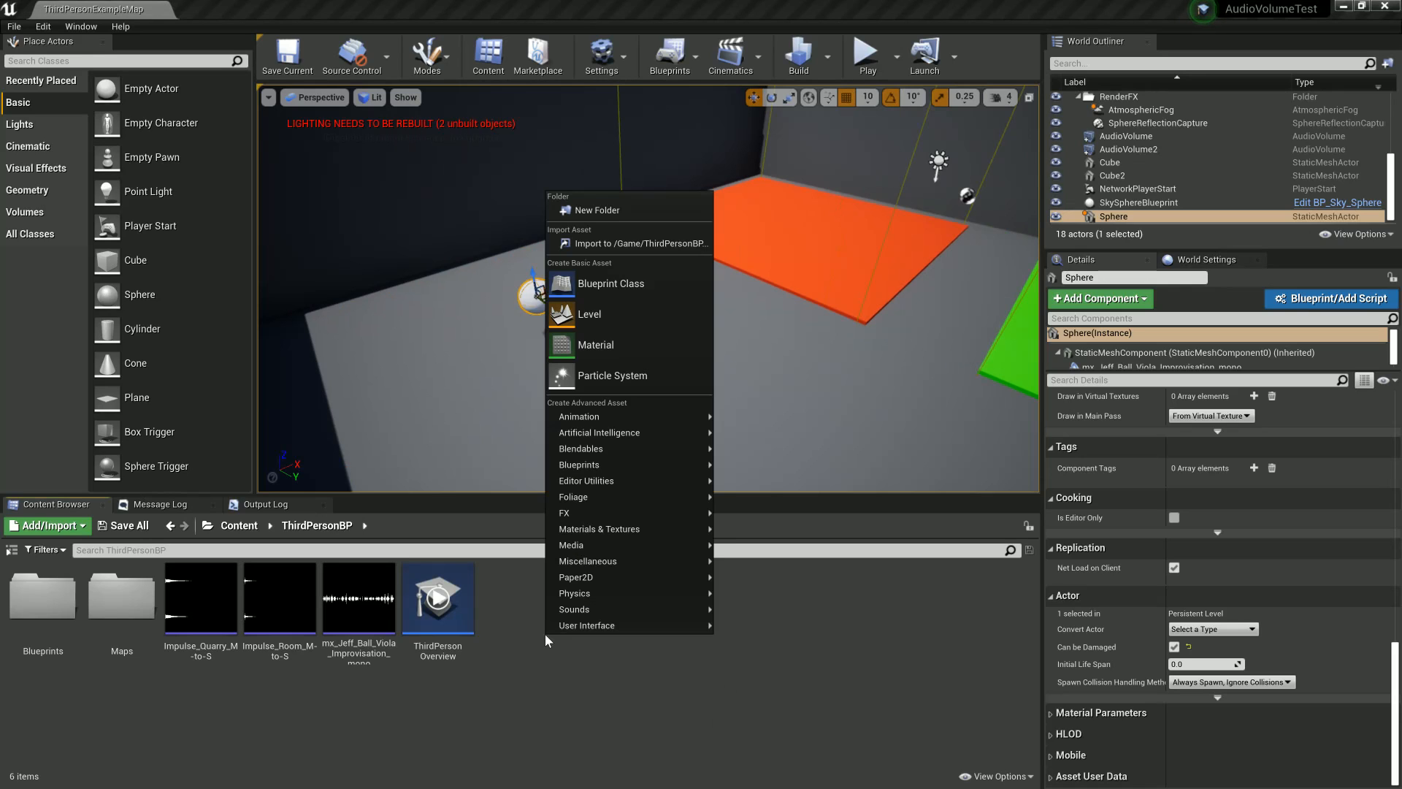
mouse_move(569, 616)
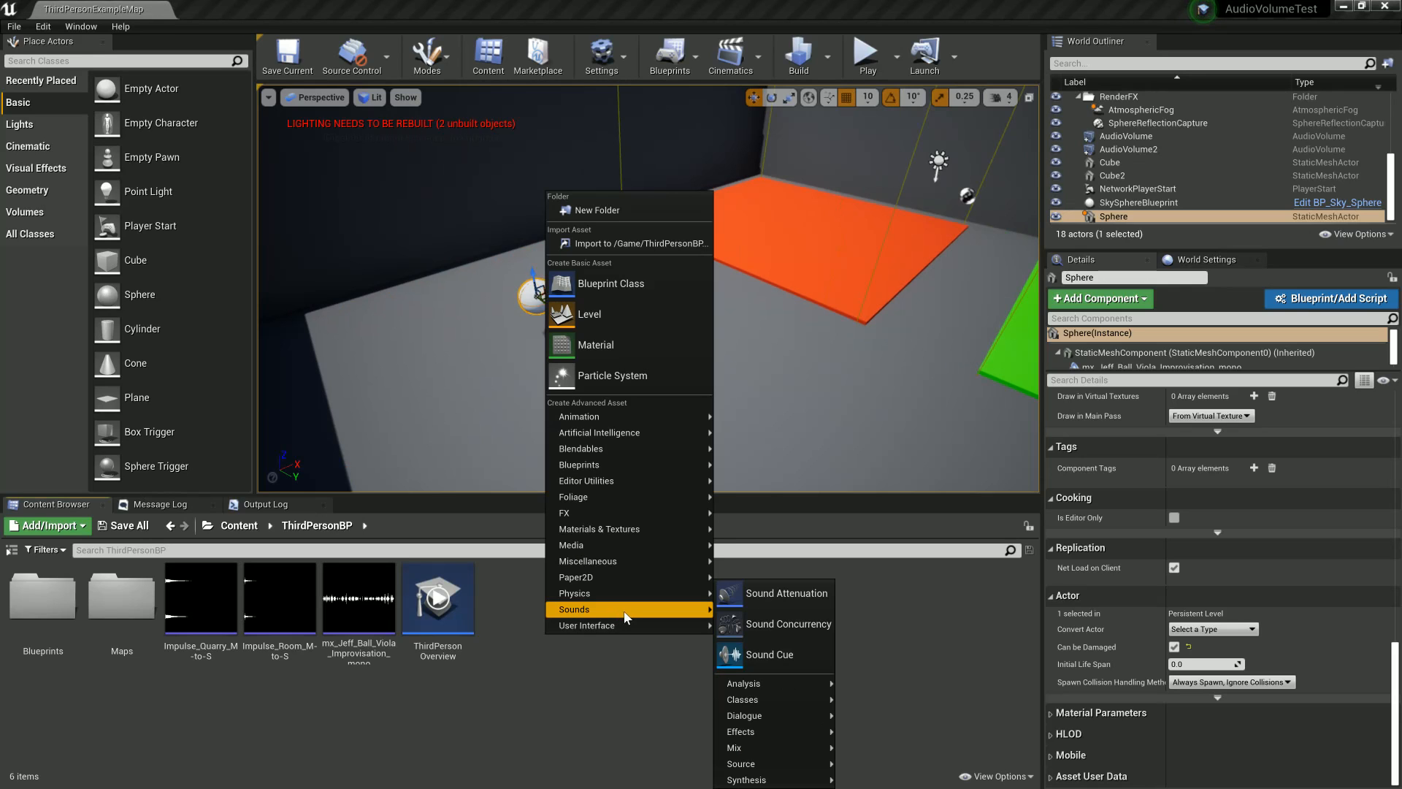
mouse_move(780, 751)
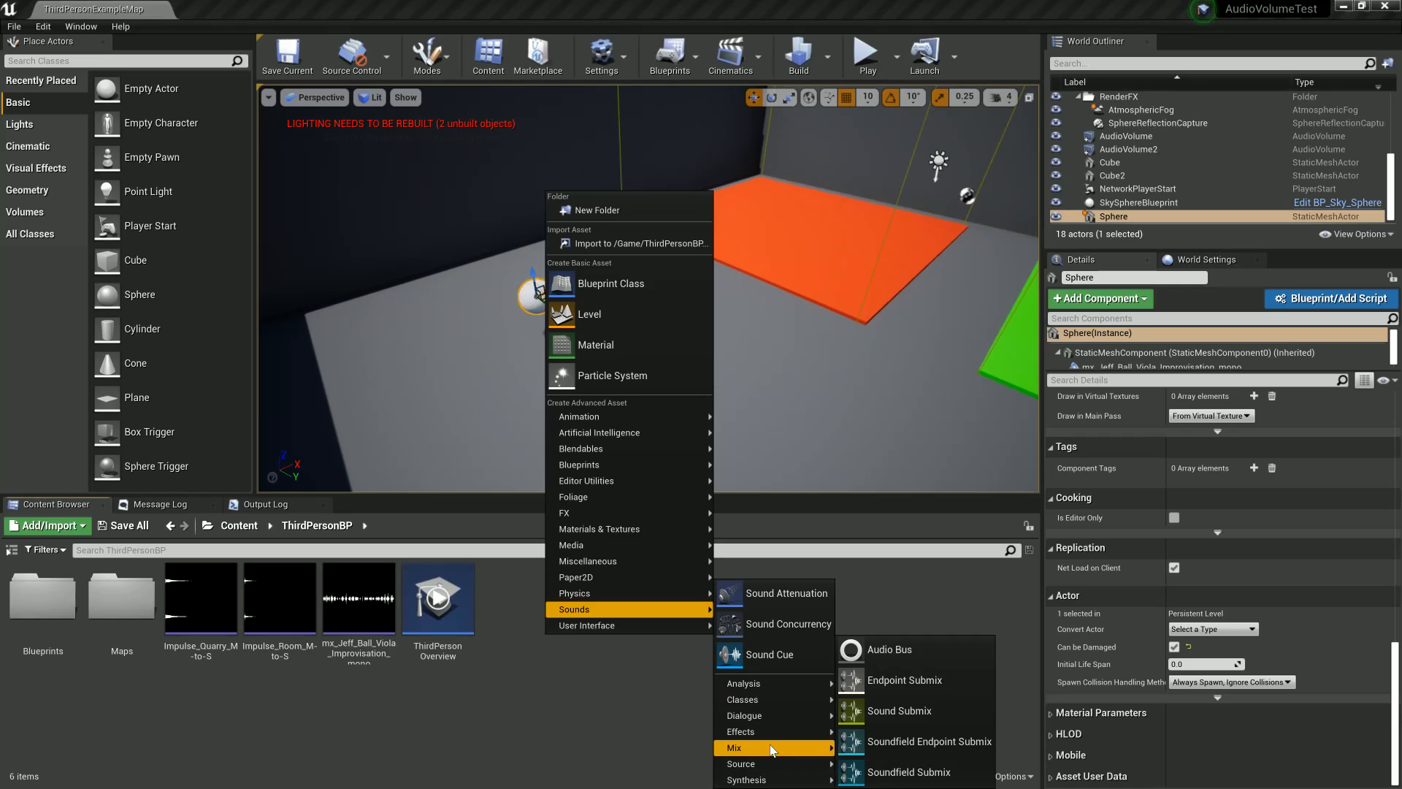
mouse_move(769, 703)
left_click(883, 706)
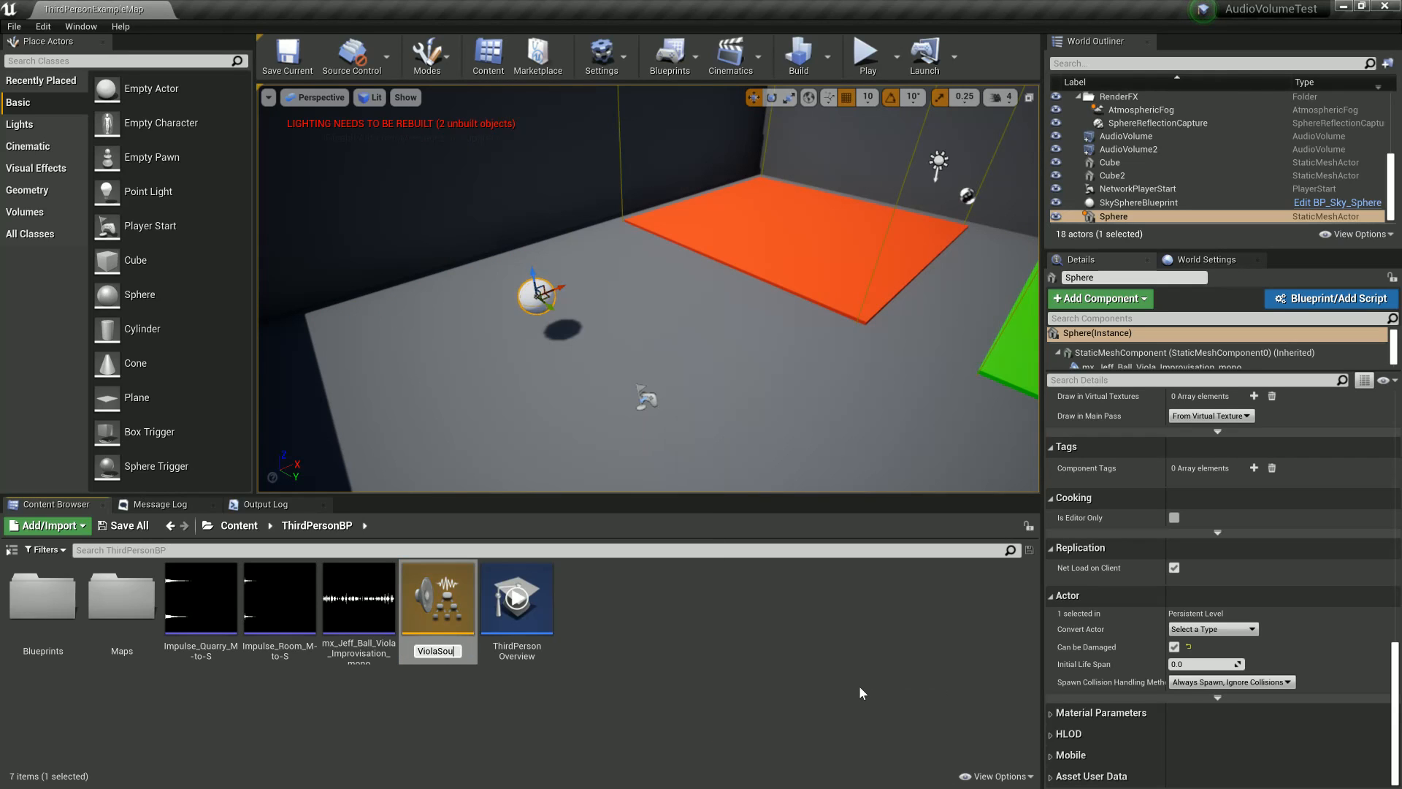
type("ViolaSoundClass")
key("Return")
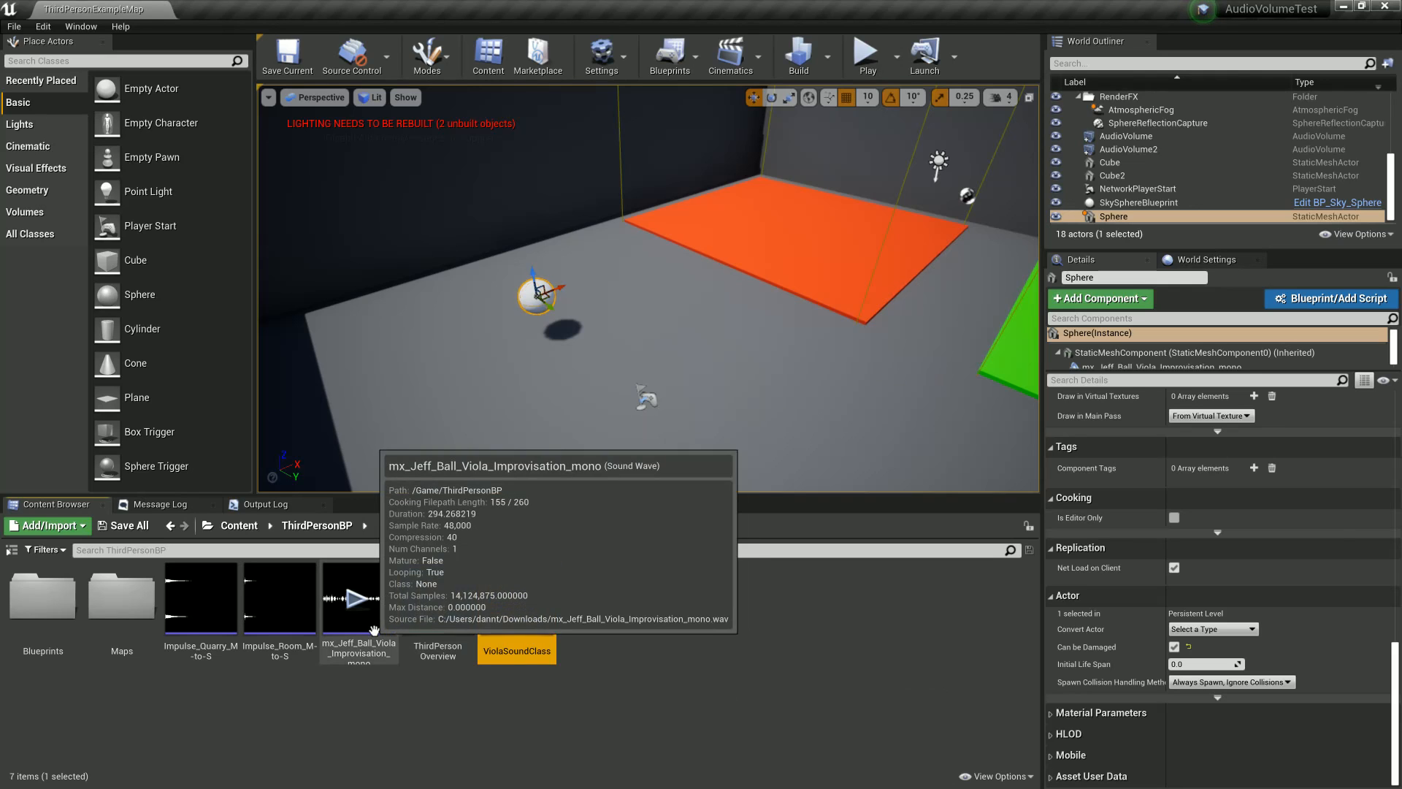
Step: Assign ViolaSoundClass as the sound class of the mx_Jeff_Ball_Viola_Improvisation_mono sound wave and close its editor
double_click(358, 603)
left_click_drag(517, 595, 1056, 540)
left_click(1325, 164)
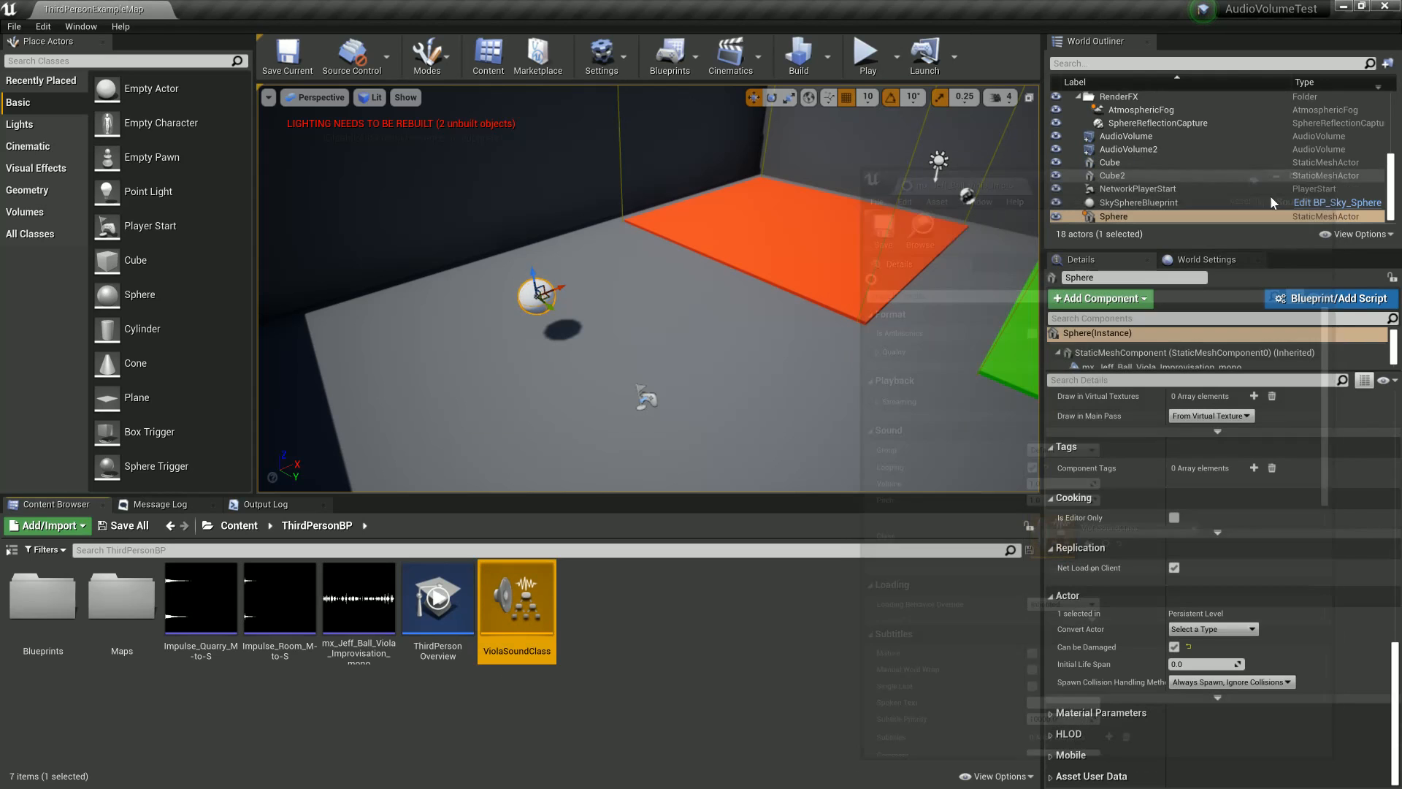
Step: Enable Apply Ambient Volumes in ViolaSoundClass and close its editor
double_click(522, 615)
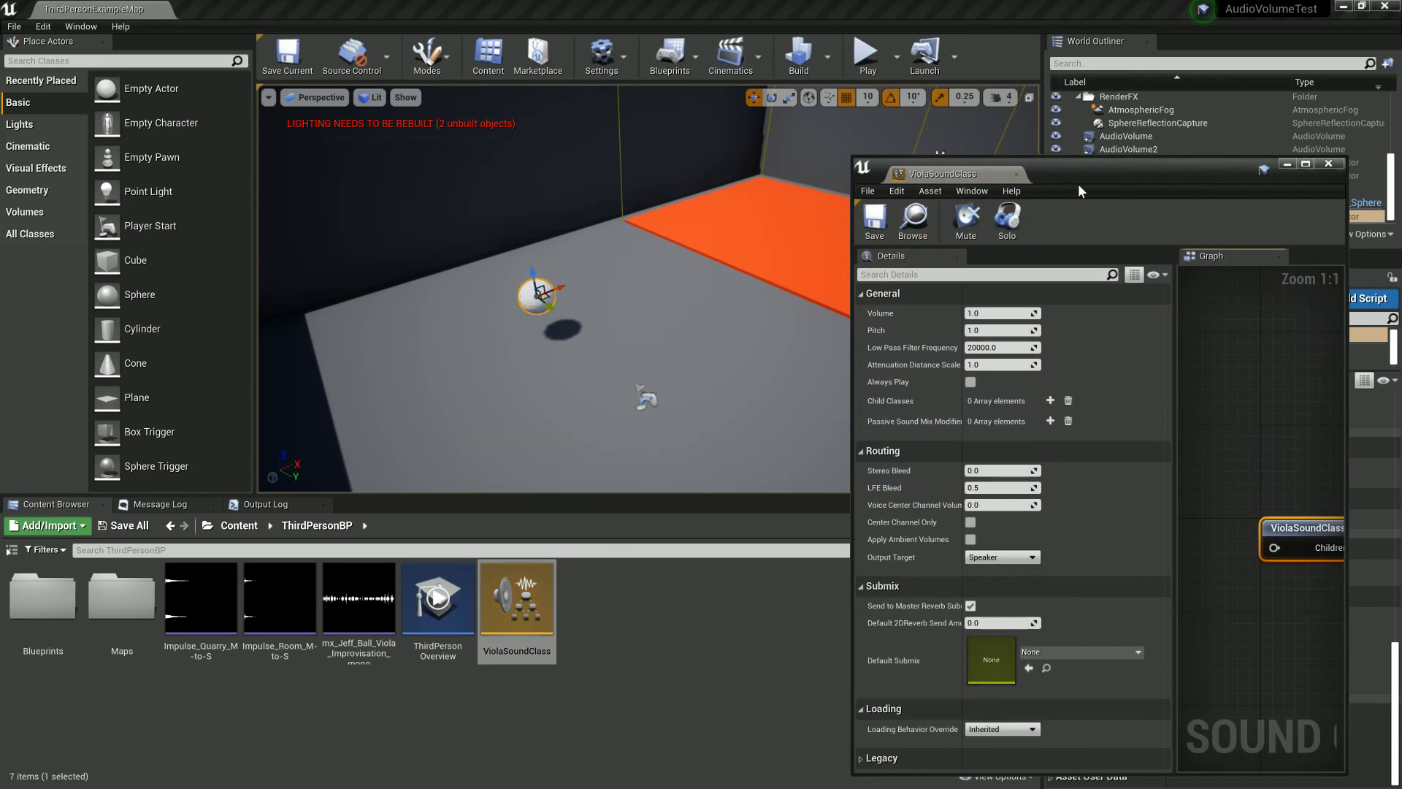
left_click_drag(1080, 182, 832, 100)
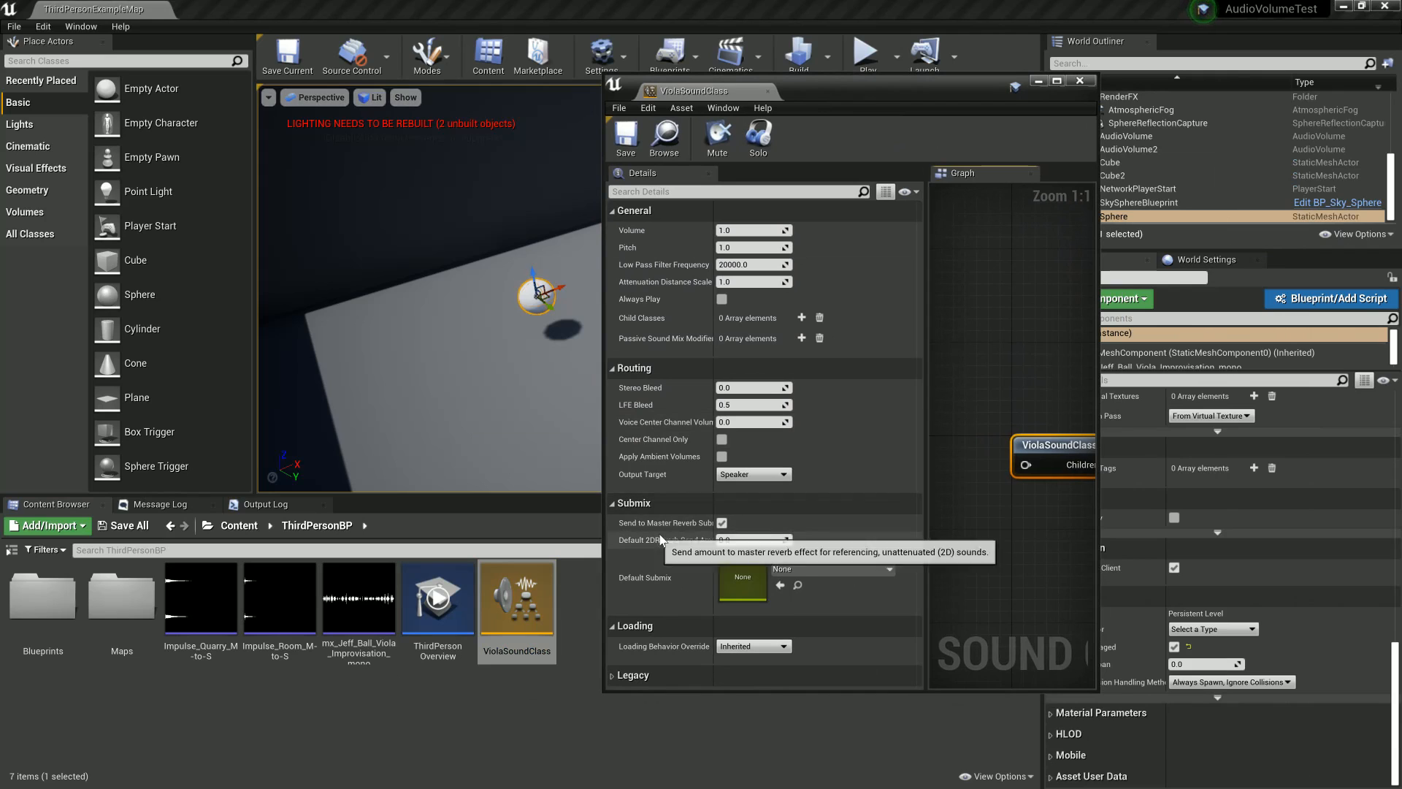
left_click(722, 456)
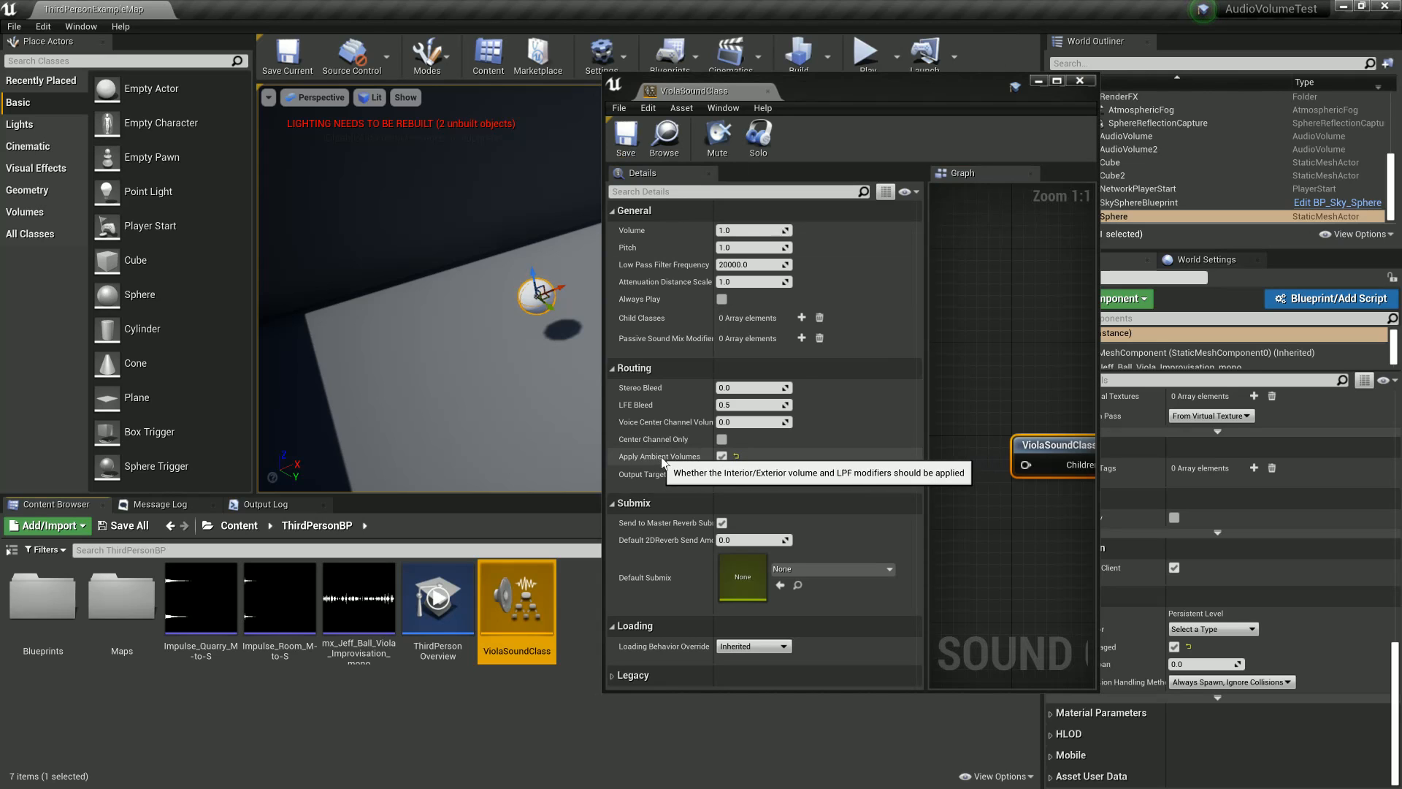
left_click(1077, 83)
left_click(1079, 84)
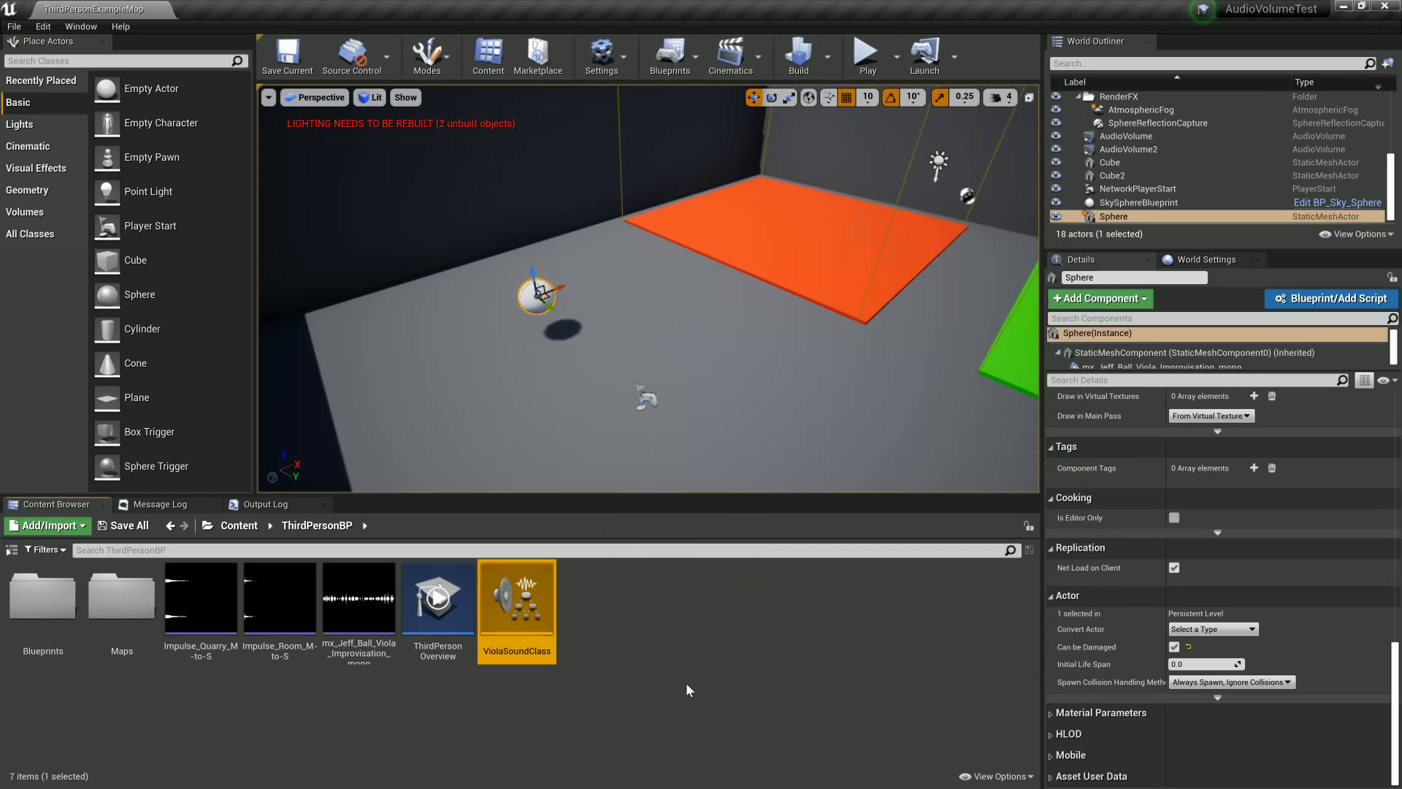
left_click(685, 675)
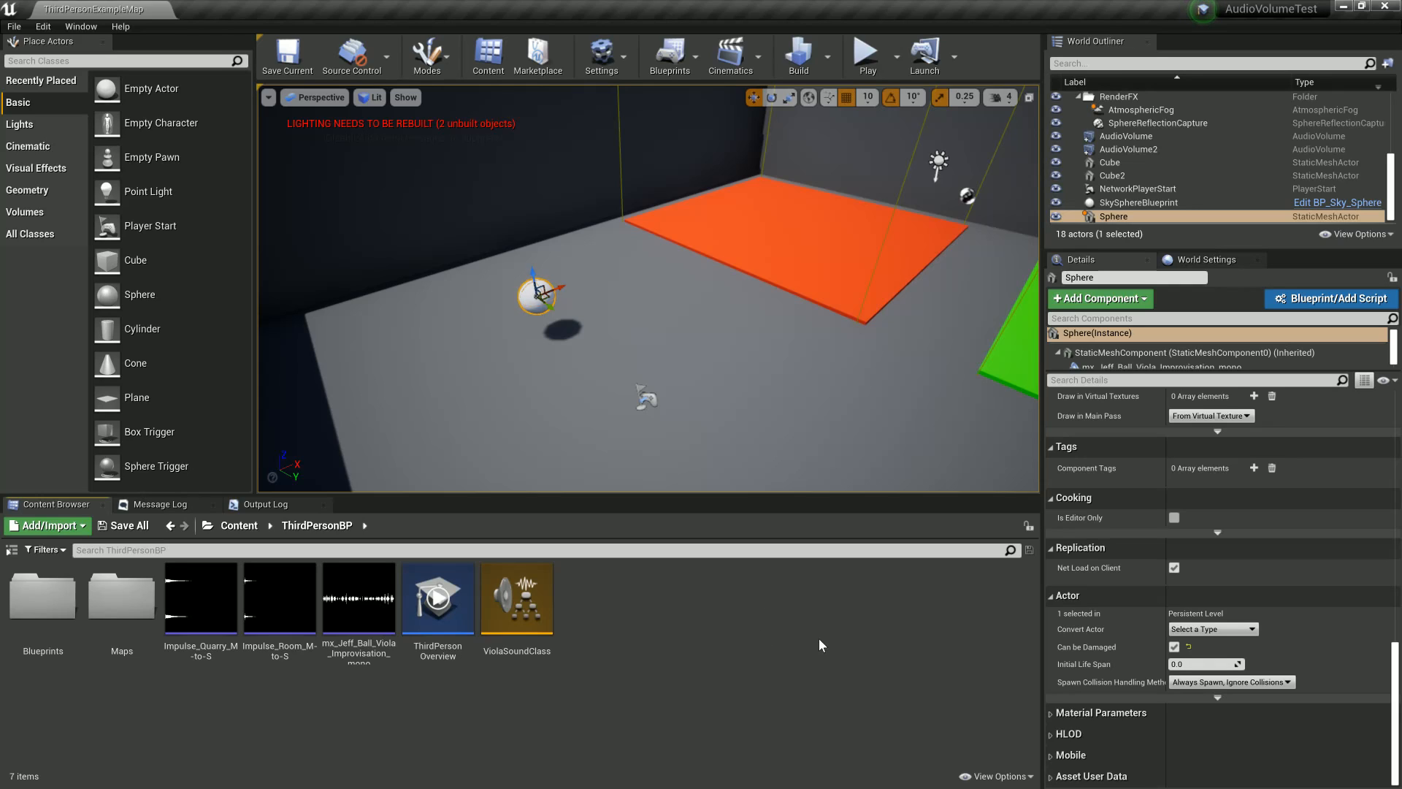
Step: Create a Sound Submix asset named RedSubmix in the ThirdPersonBP folder
right_click(631, 632)
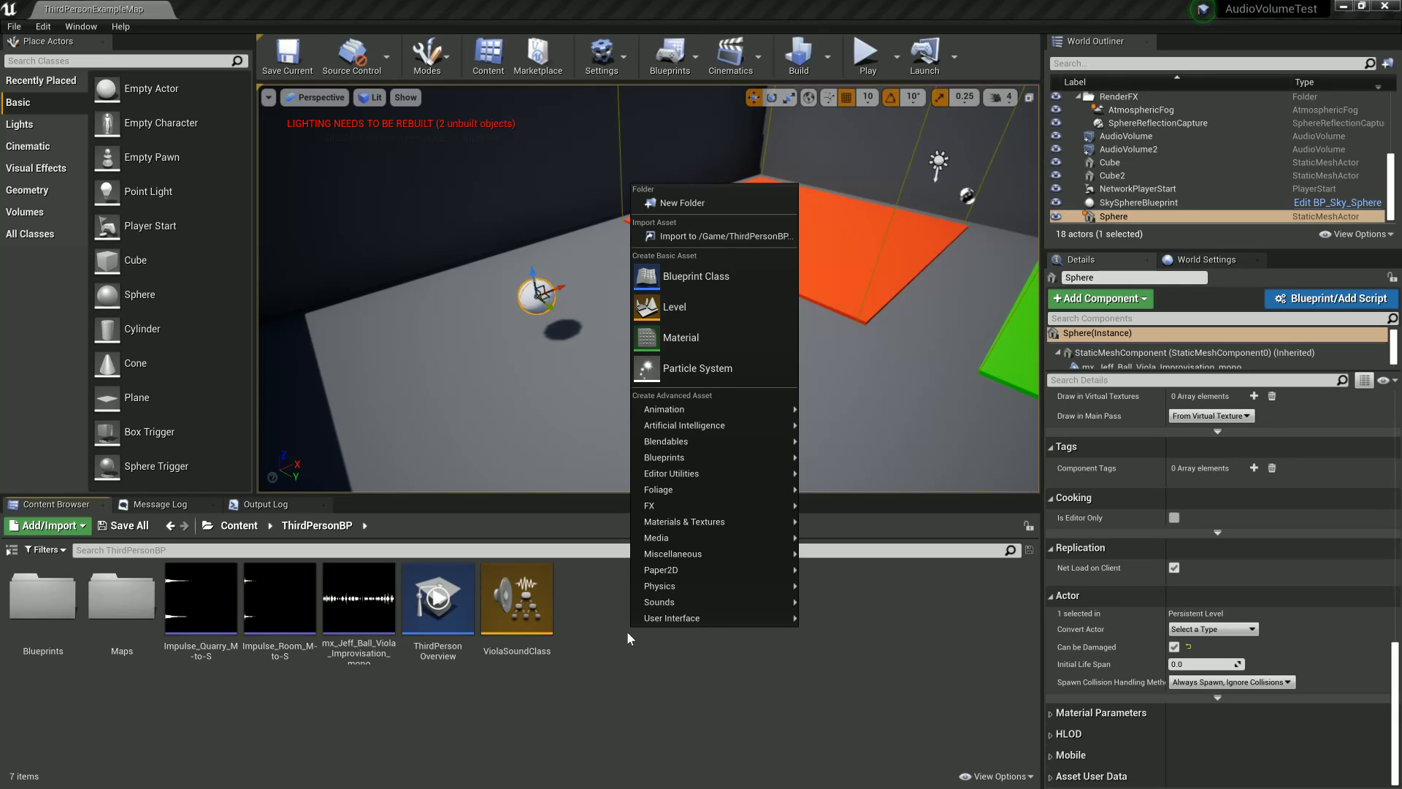
mouse_move(676, 603)
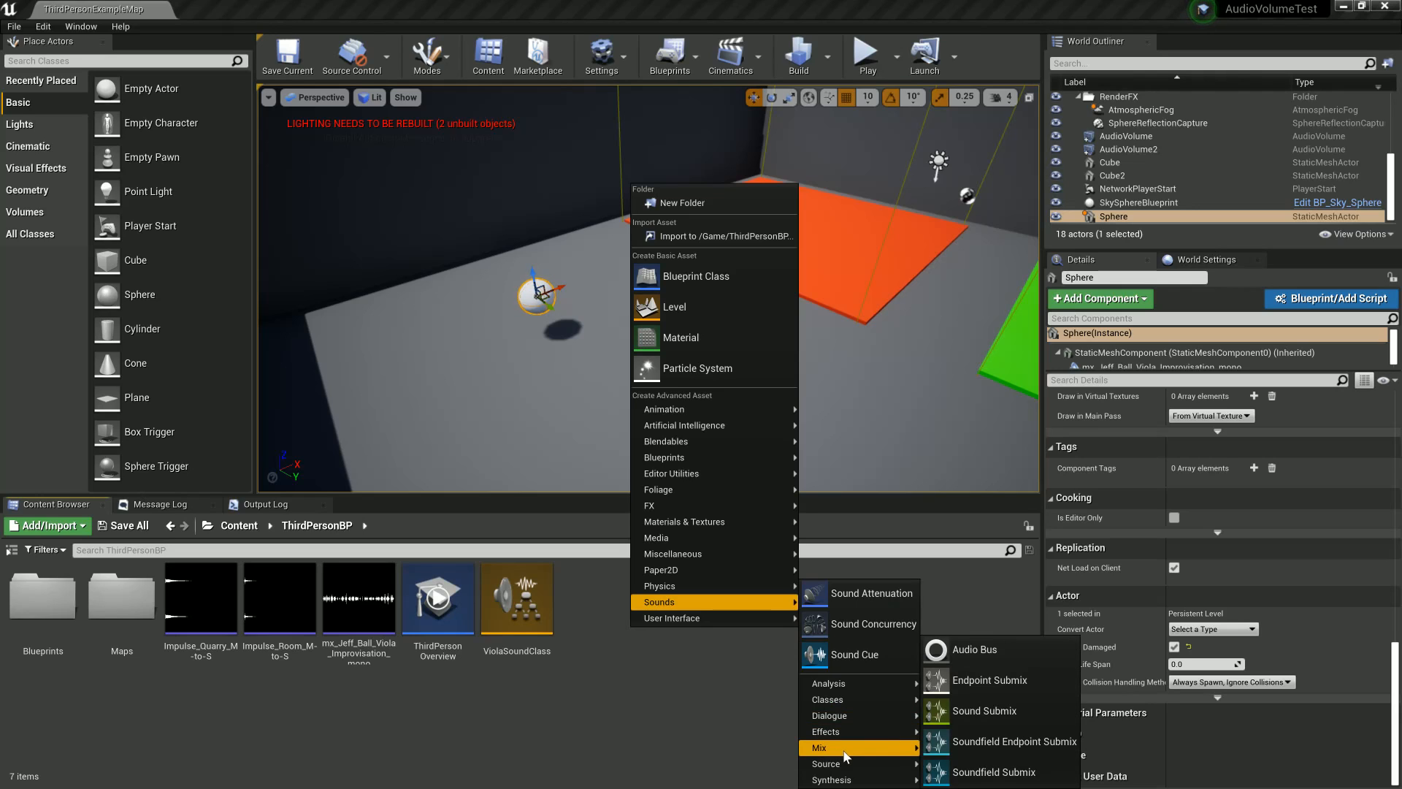
left_click(983, 715)
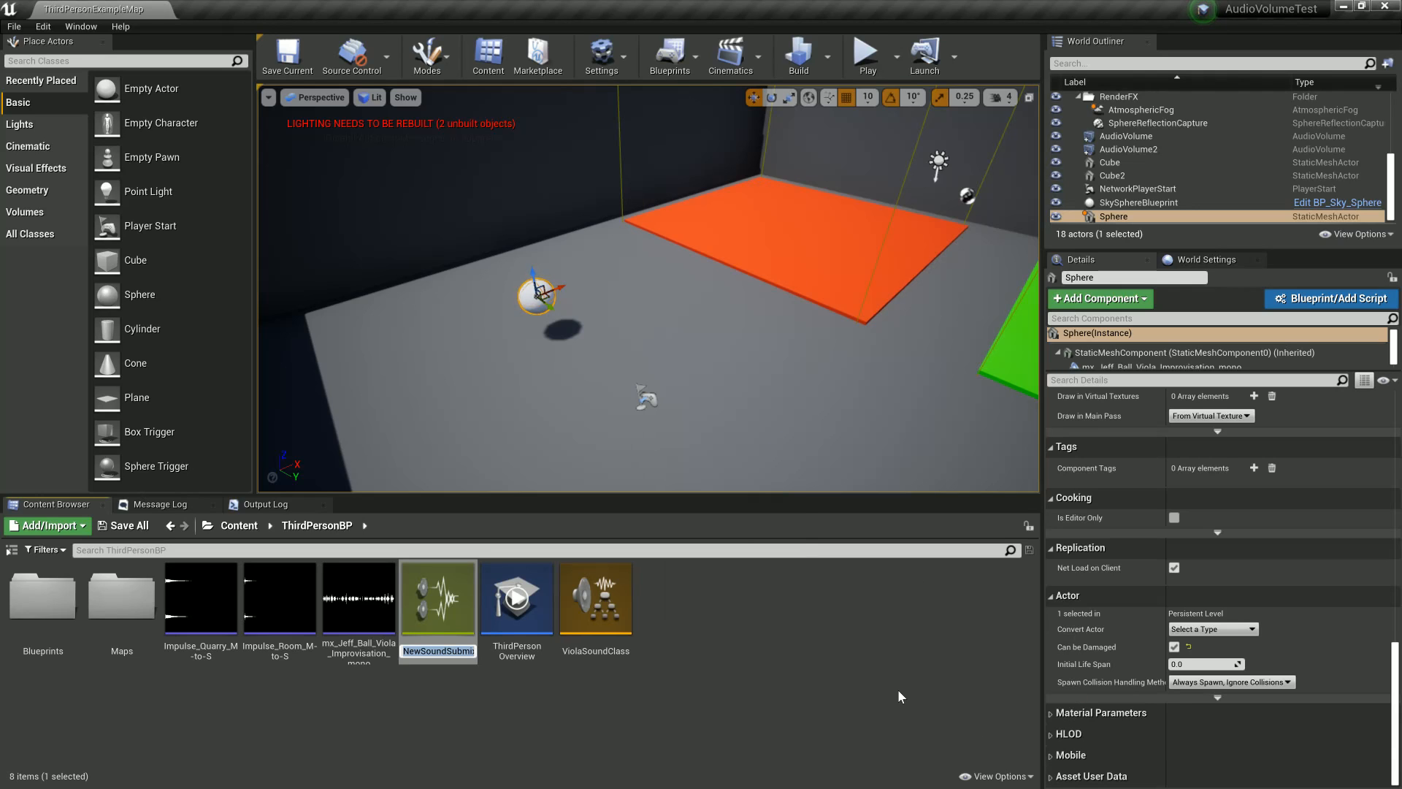
type("RedSubmix")
key("Return")
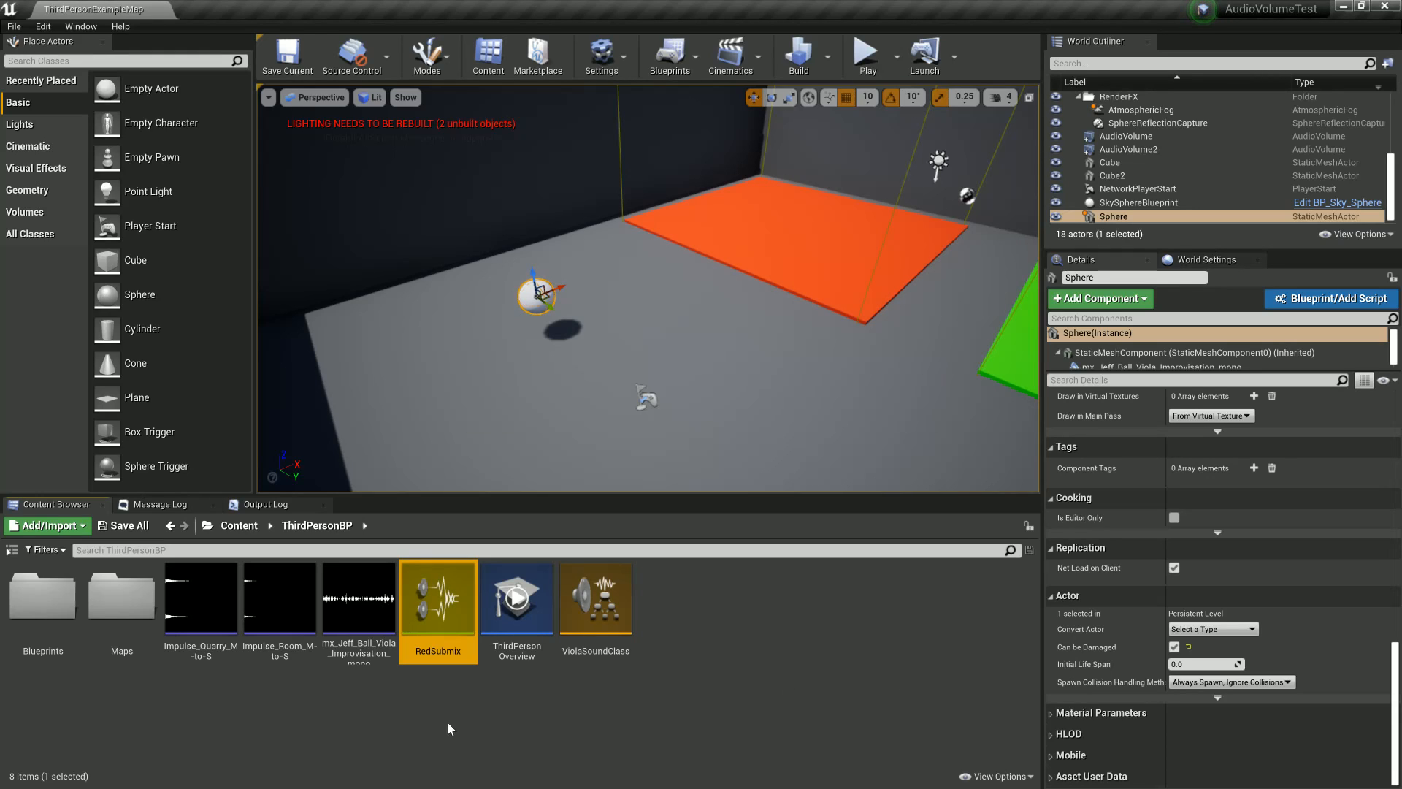
Step: Duplicate RedSubmix and name the copy GreenSubmix
key("ctrl+w")
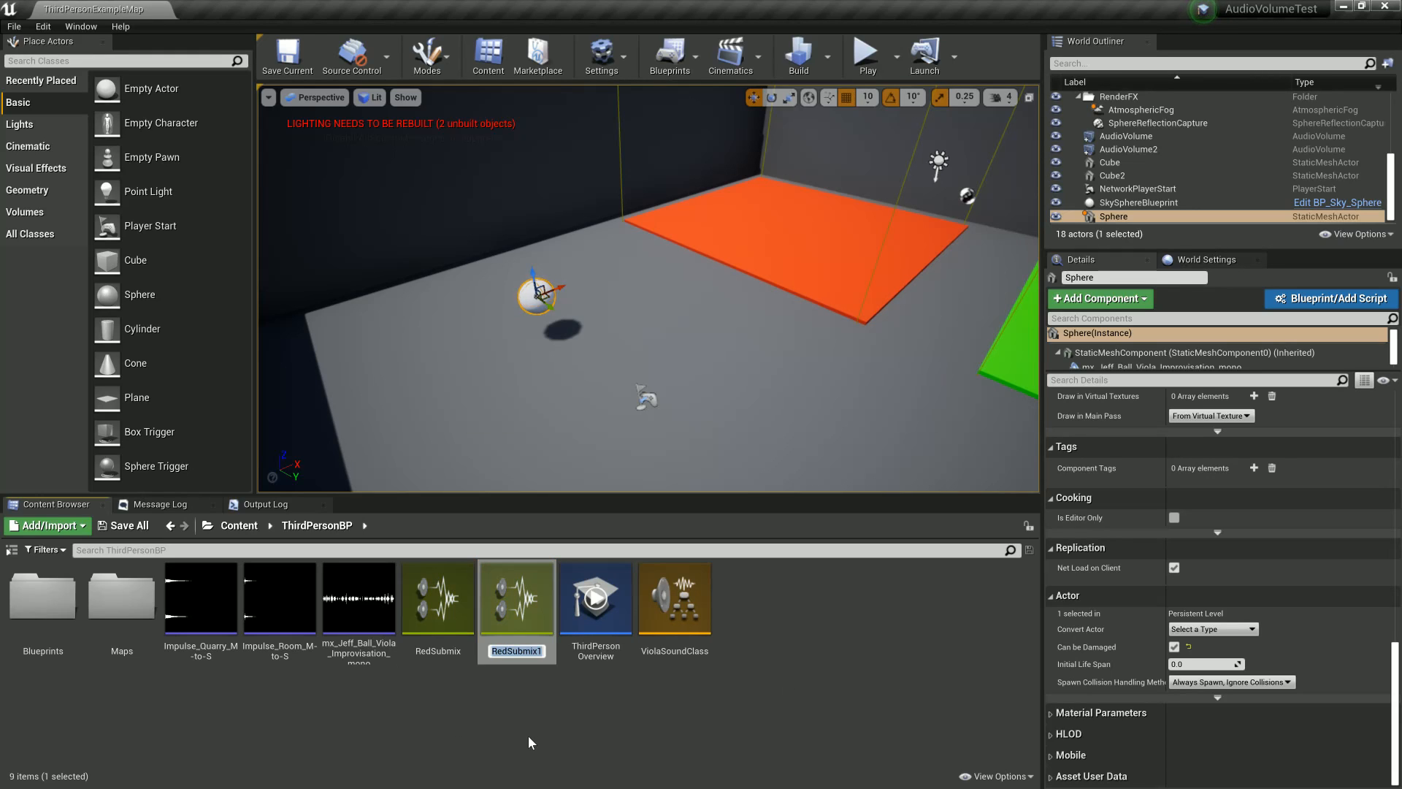
type("GreenSubmix")
key("Return")
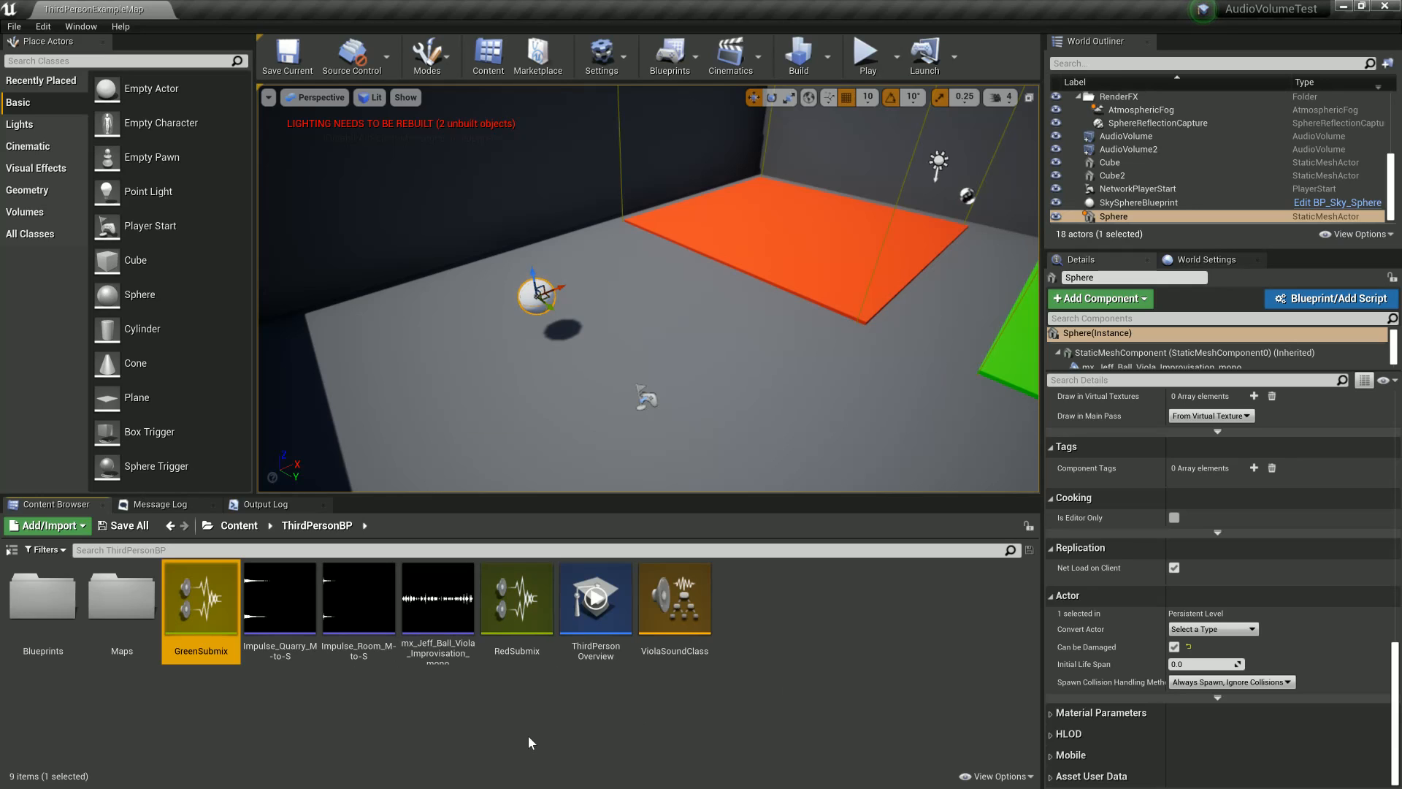
Step: Rename GreenSubmix as SubmixGreen and RedSubmix as SubmixRed
left_click(191, 647)
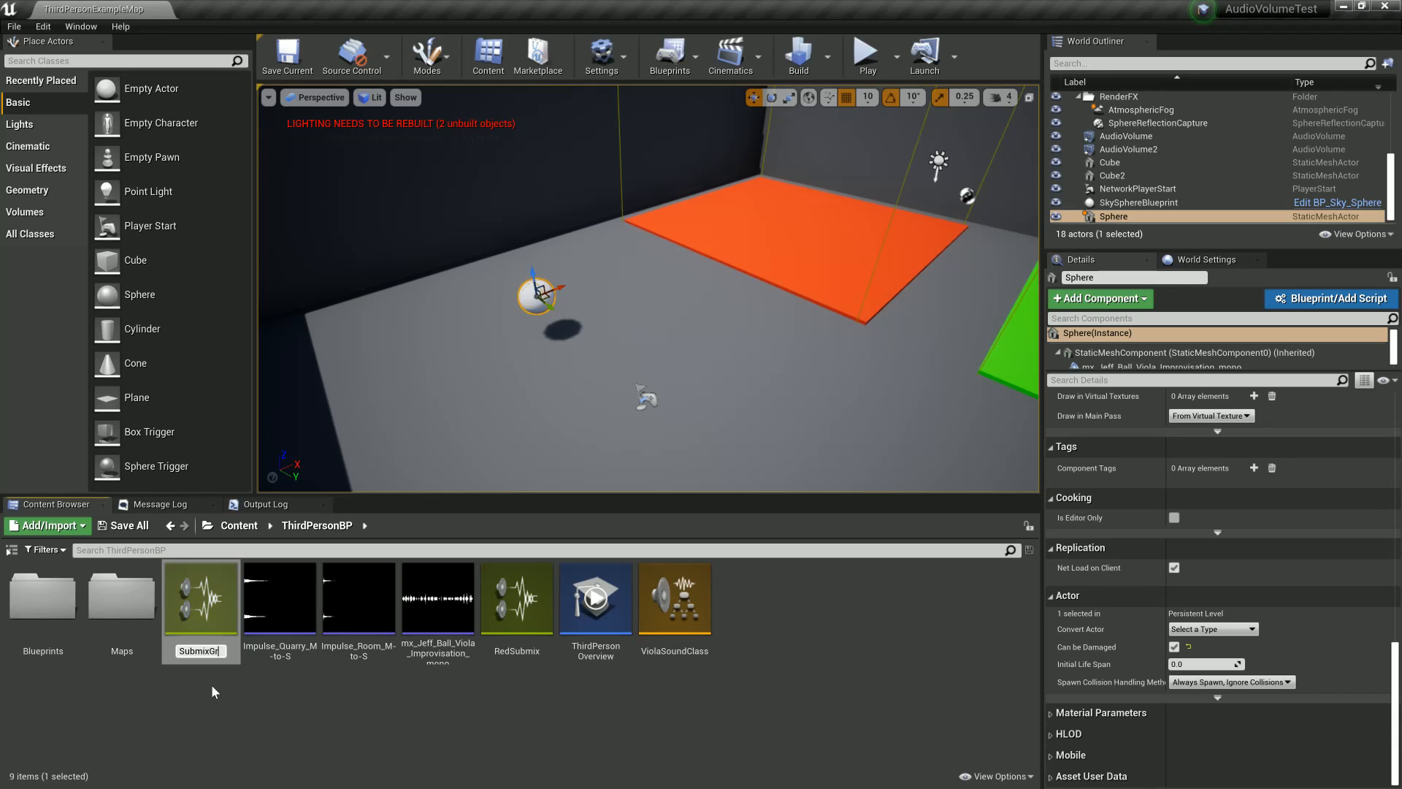
key("Return")
left_click(436, 648)
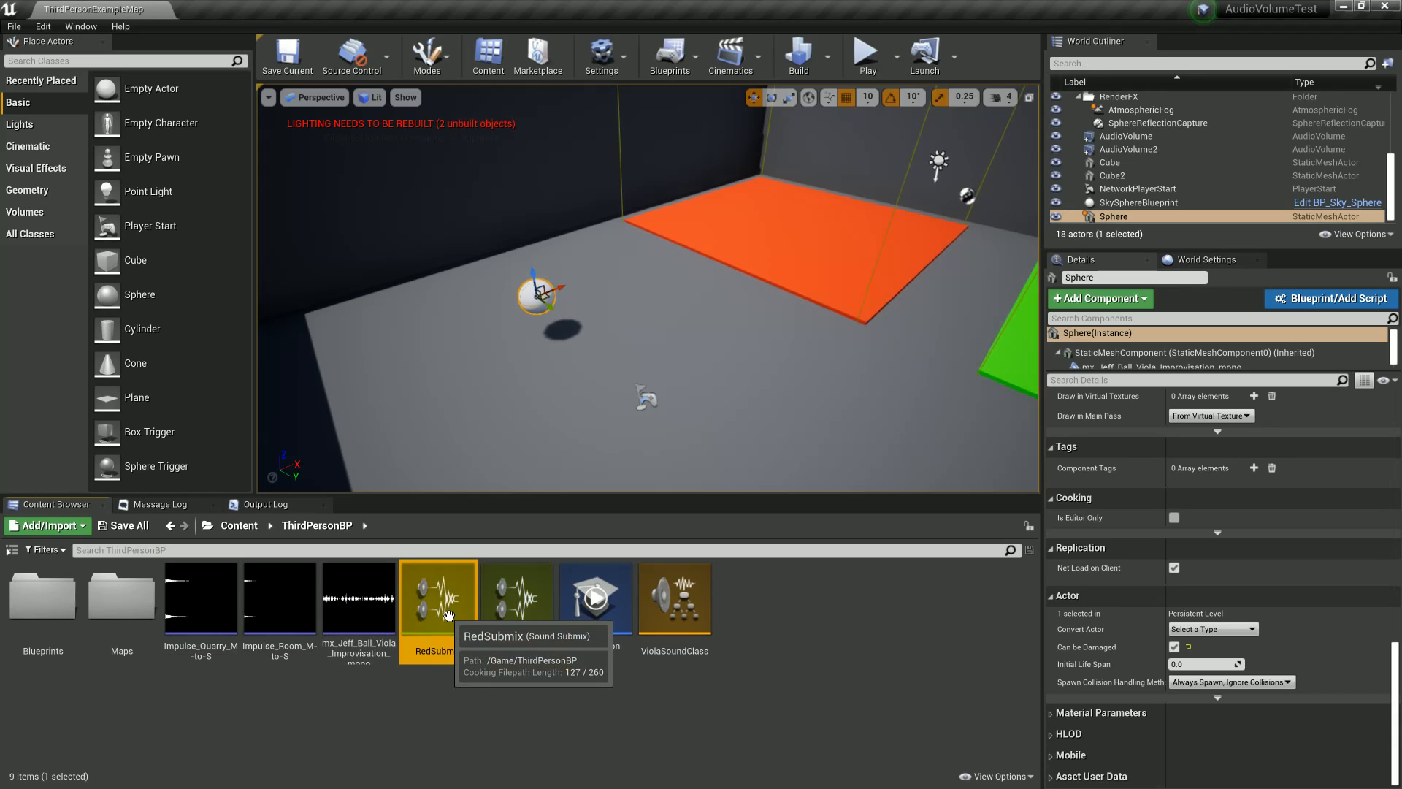
left_click(436, 649)
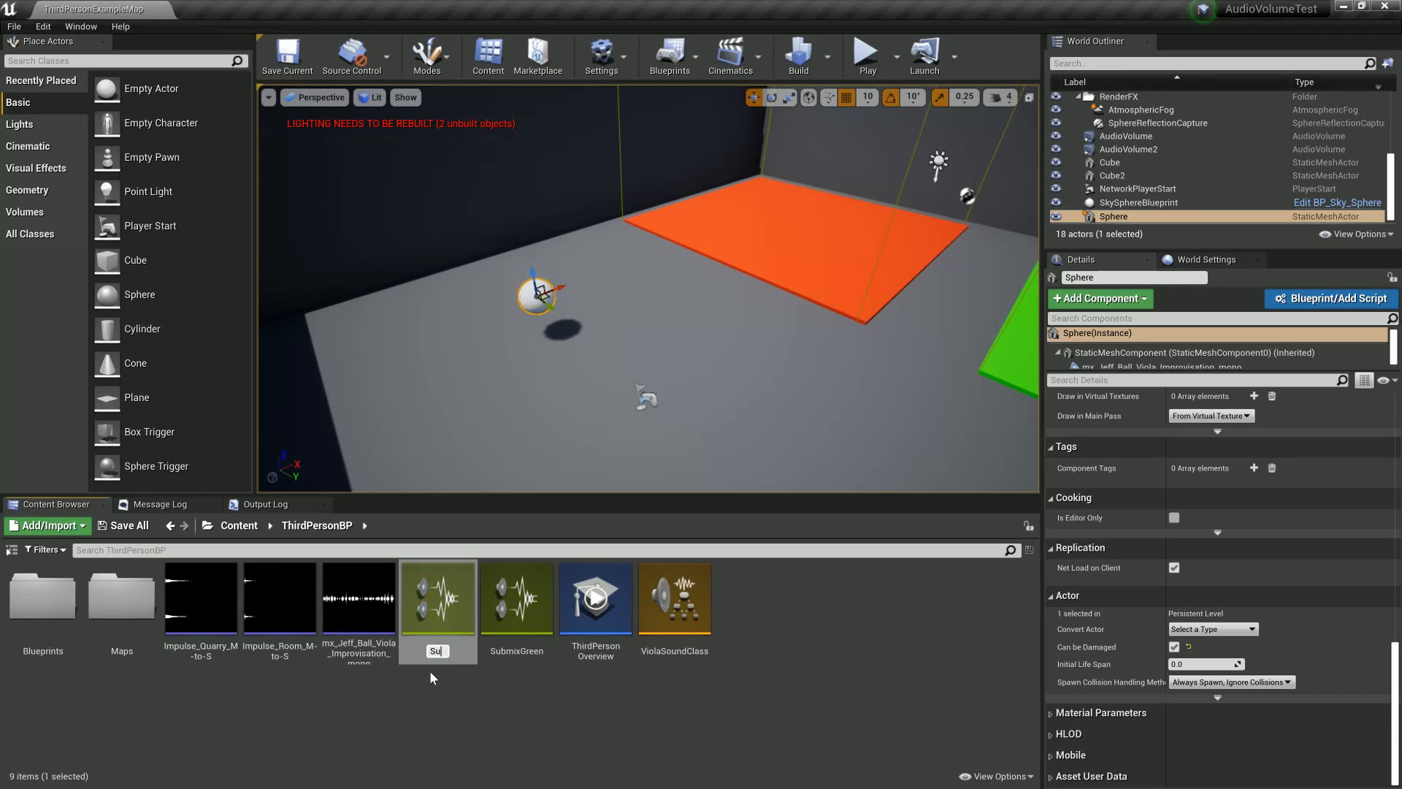
type("SubmixRed")
key("Return")
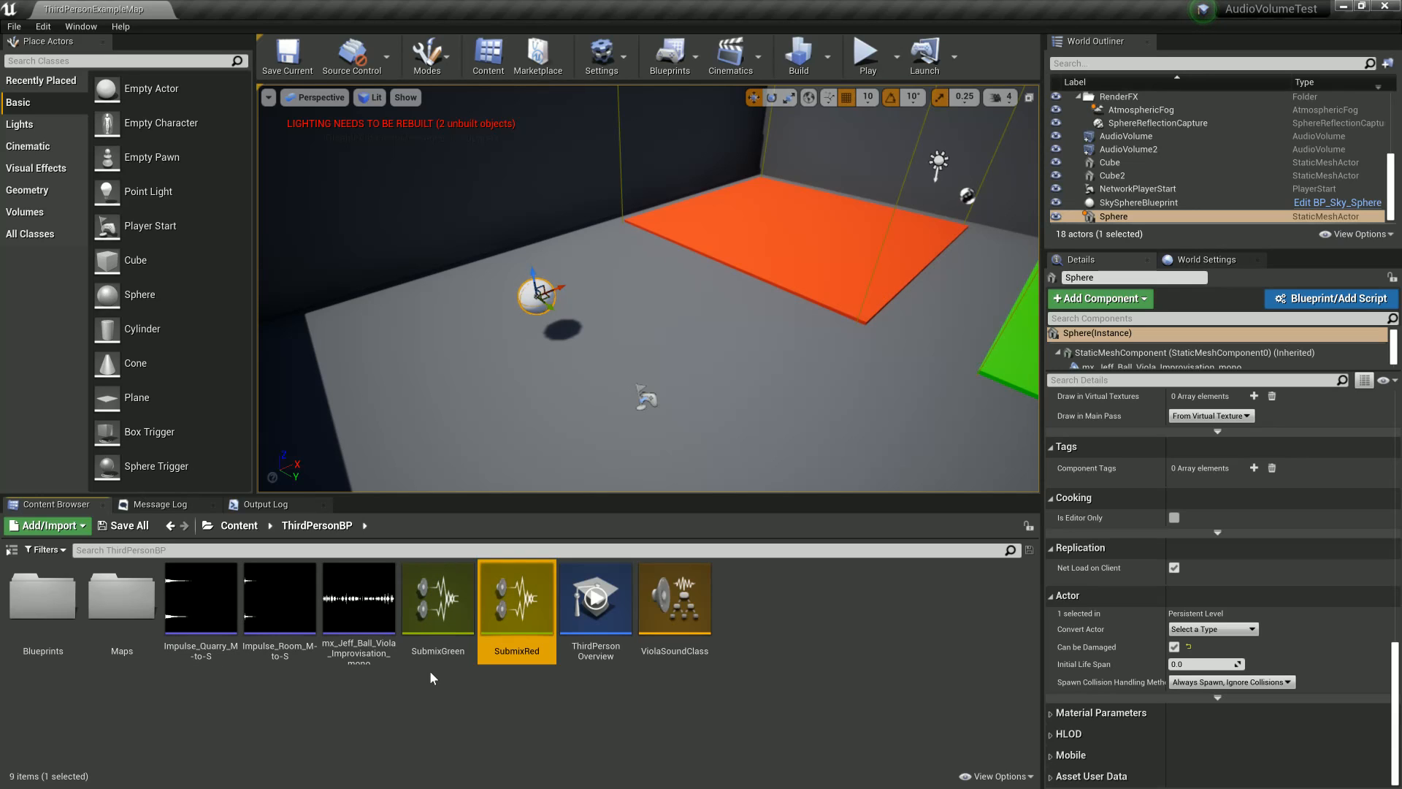
left_click(436, 703)
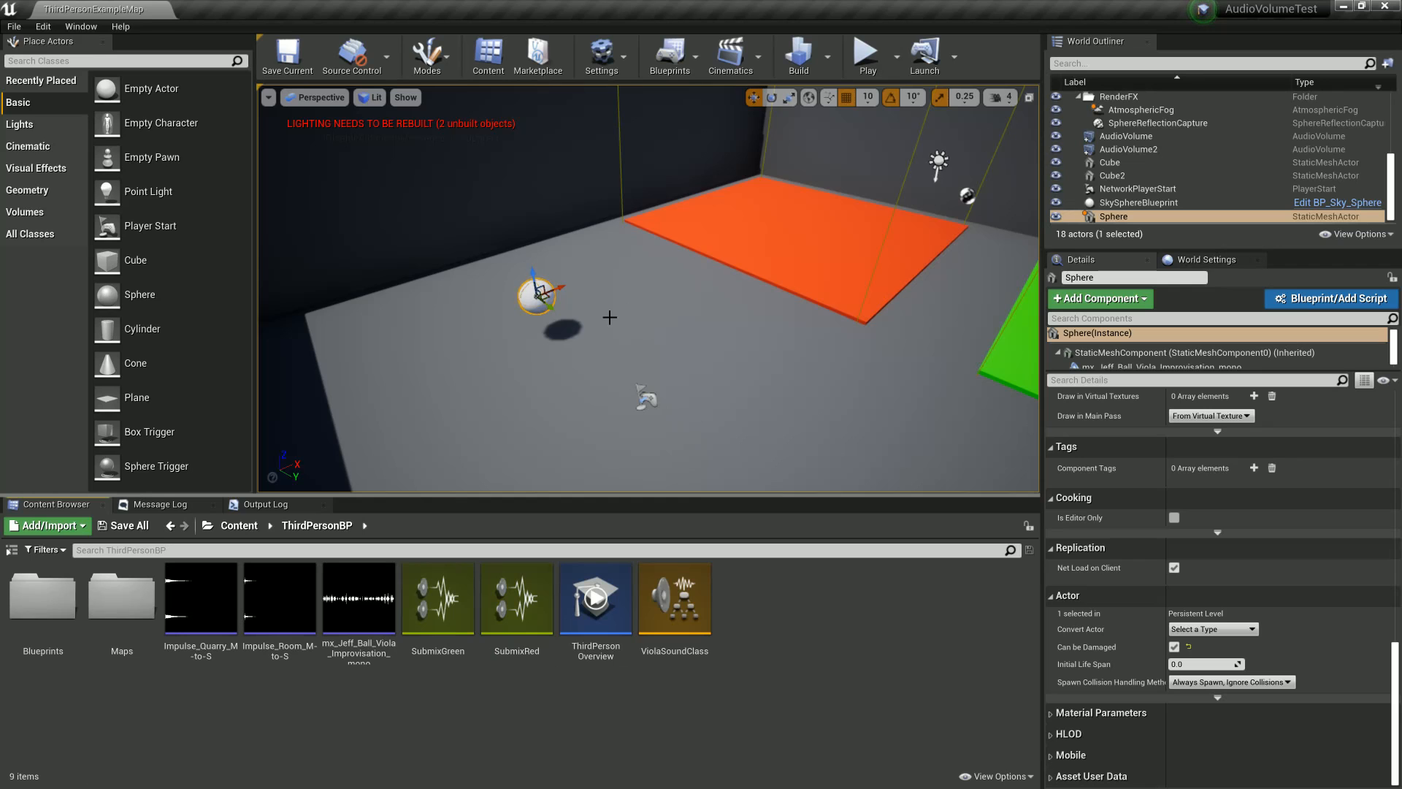
right_click_drag(610, 317, 566, 308)
key("w")
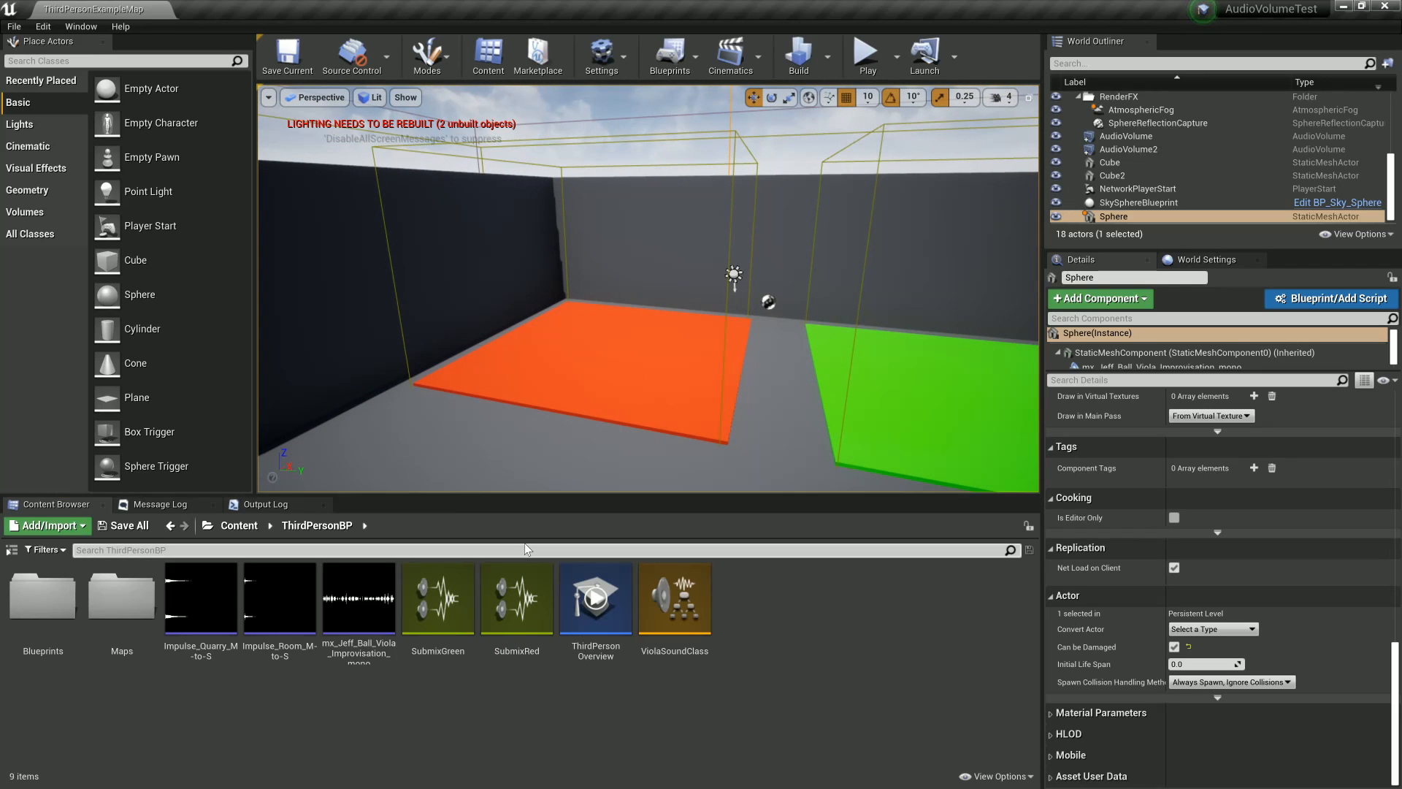
right_click_drag(604, 353, 756, 331)
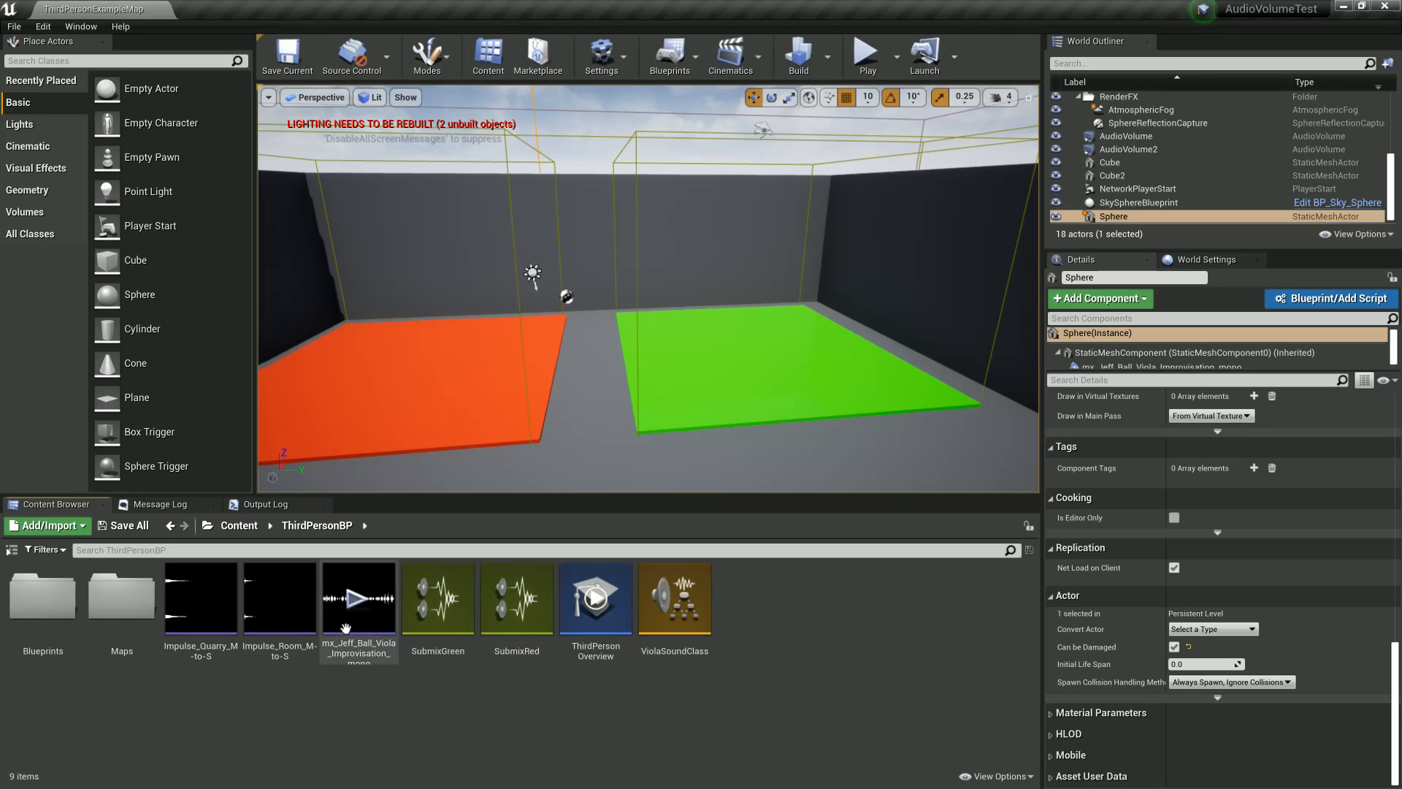
Step: Create impulse response assets from the Impulse_Room_M-to-S and Impulse_Quarry_M-to-S sound waves, and save both new assets
left_click(270, 629)
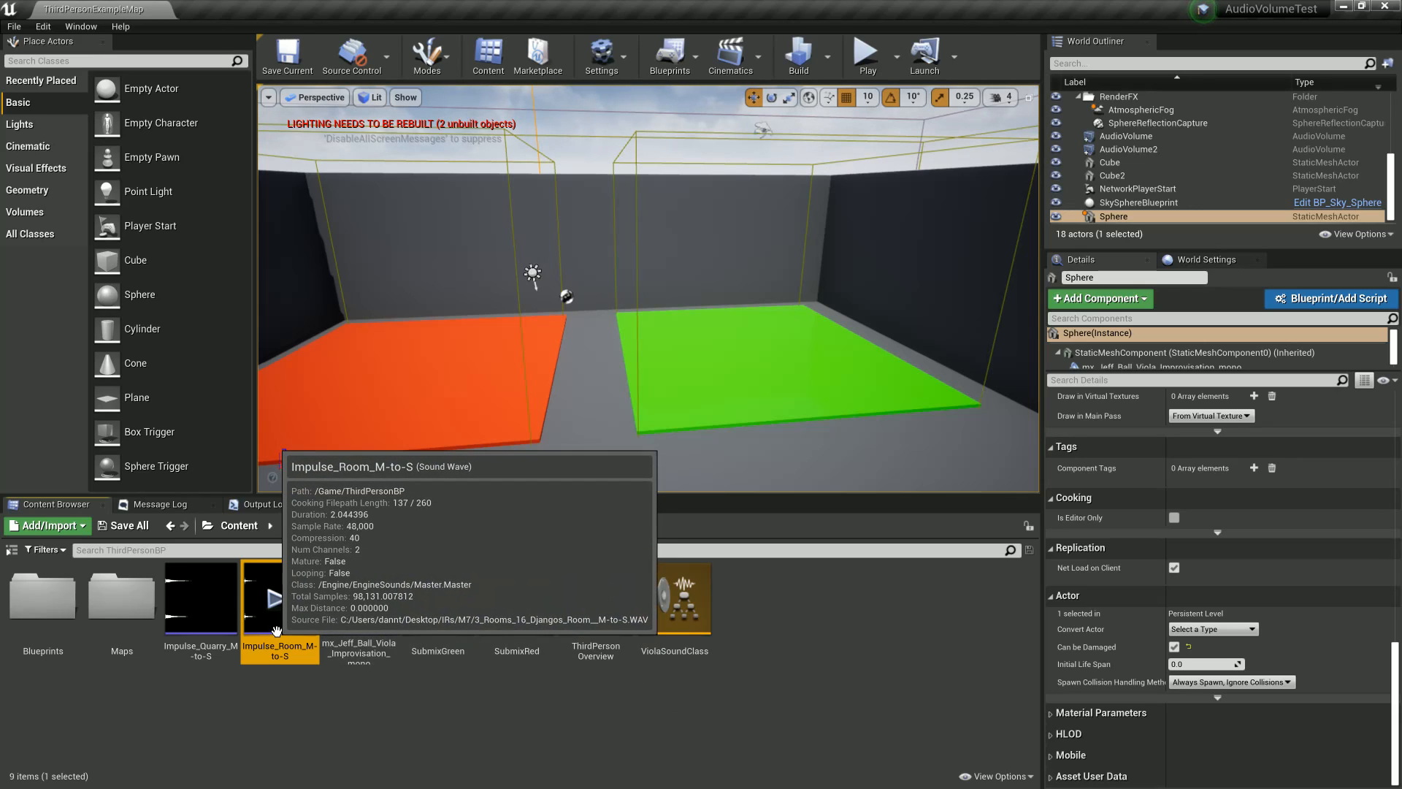
left_click(212, 632, "ctrl")
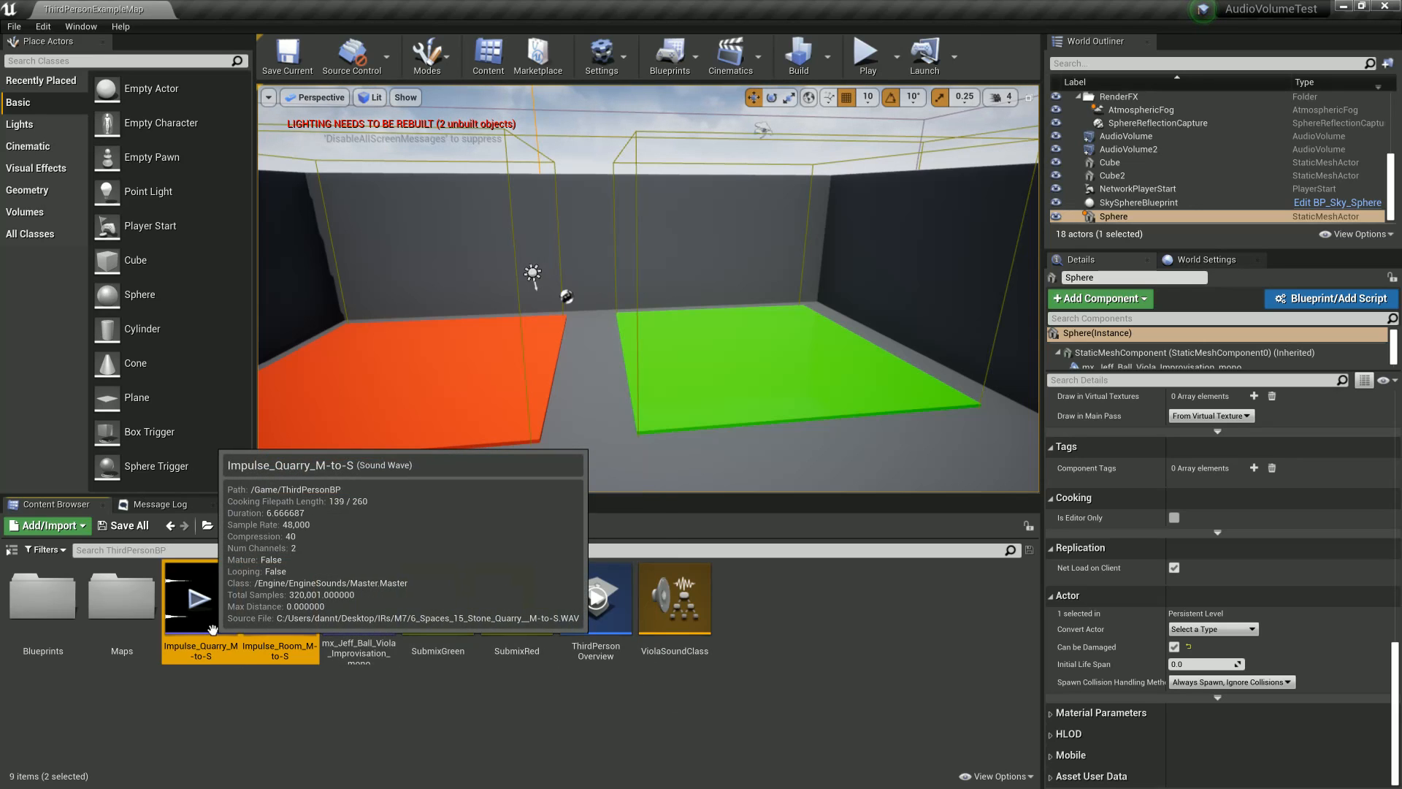
right_click(212, 632)
left_click(285, 207)
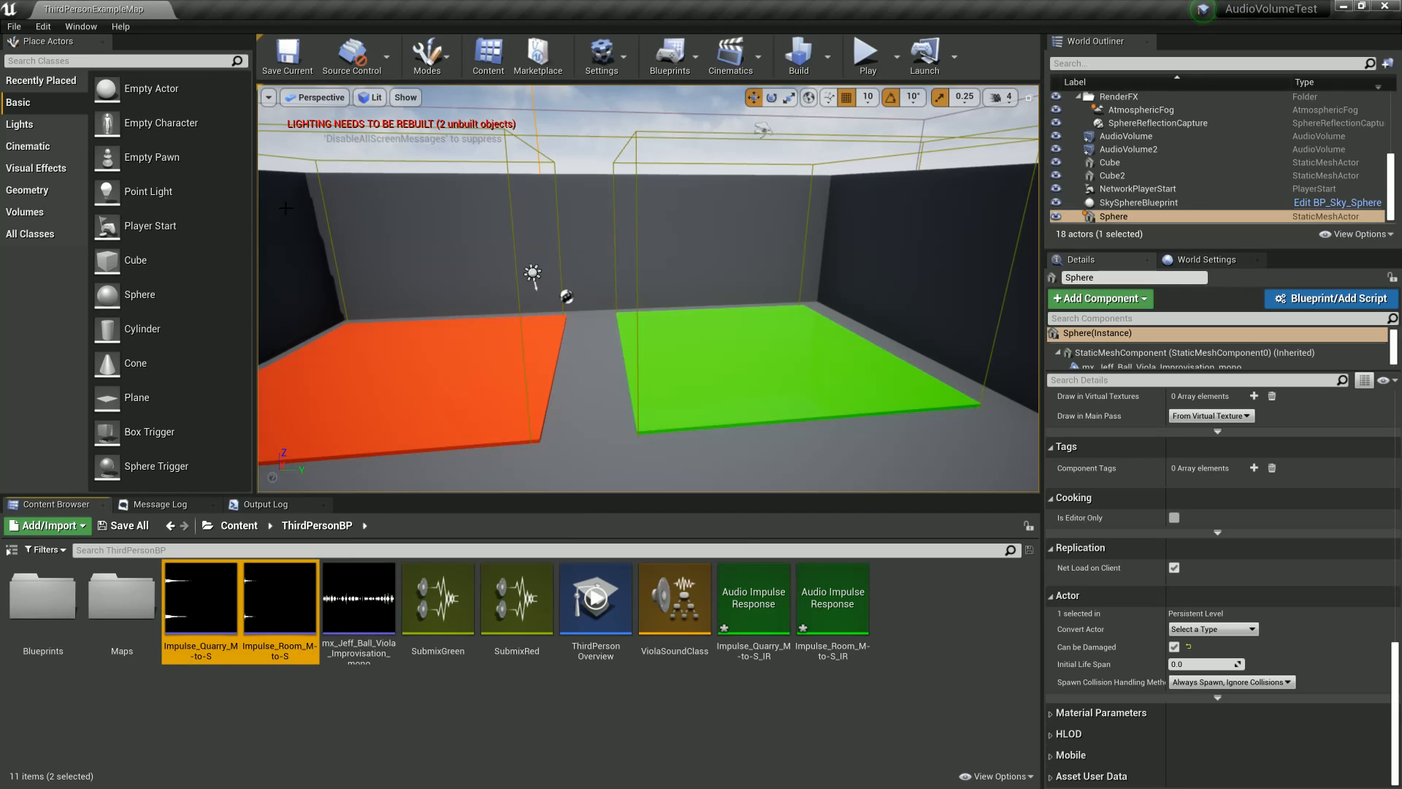
left_click(759, 621)
left_click(825, 621, "ctrl")
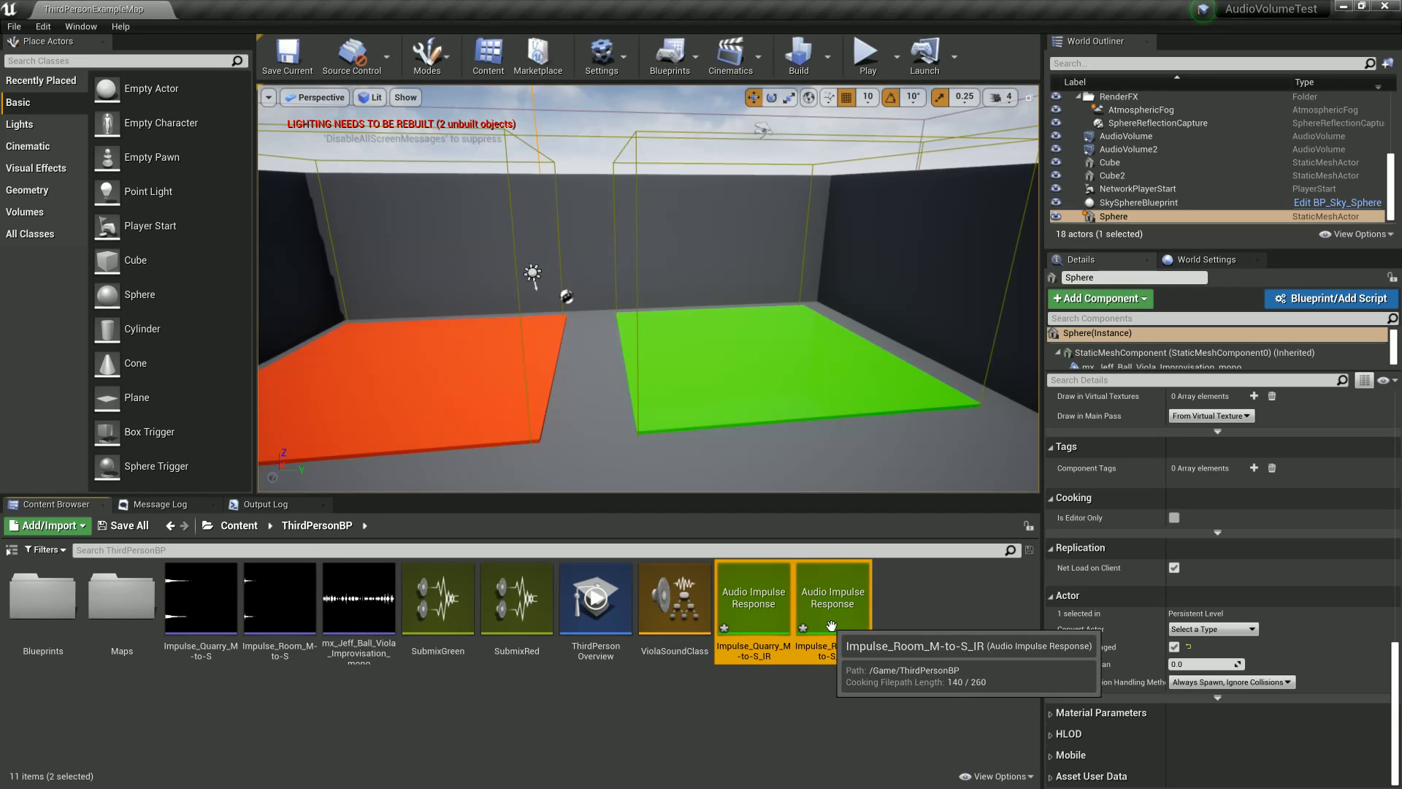
left_click(843, 708)
left_click(756, 628)
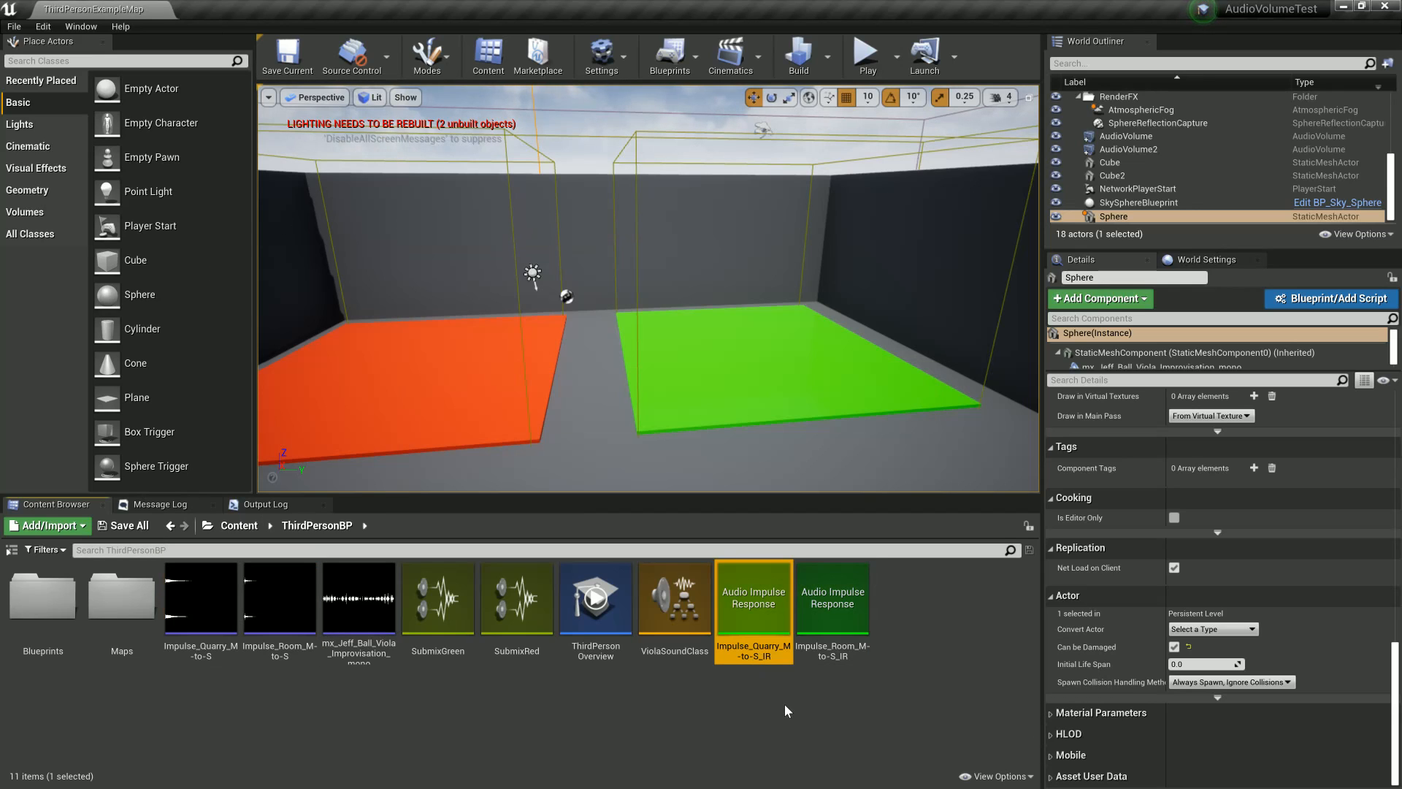
left_click(687, 719)
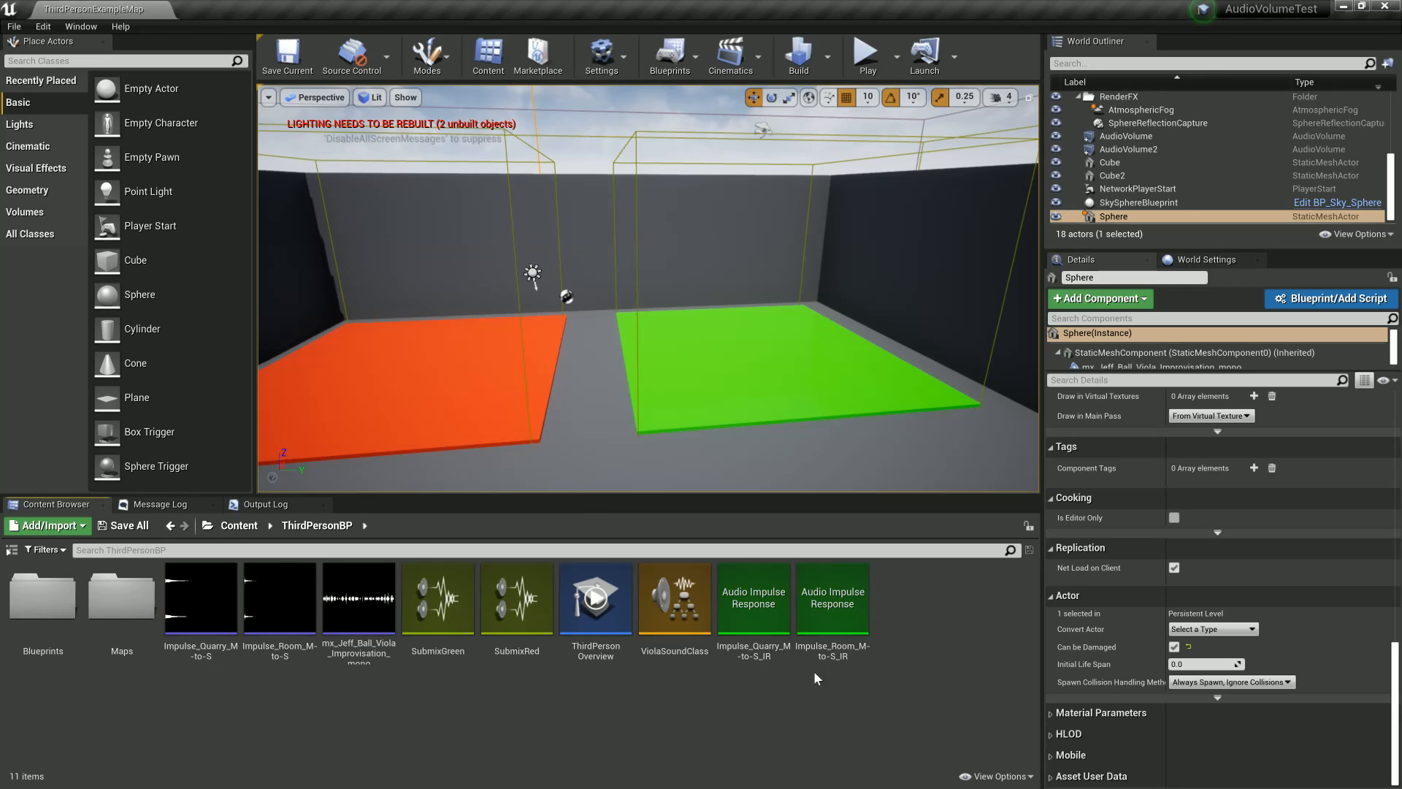
left_click(854, 656)
left_click(815, 713)
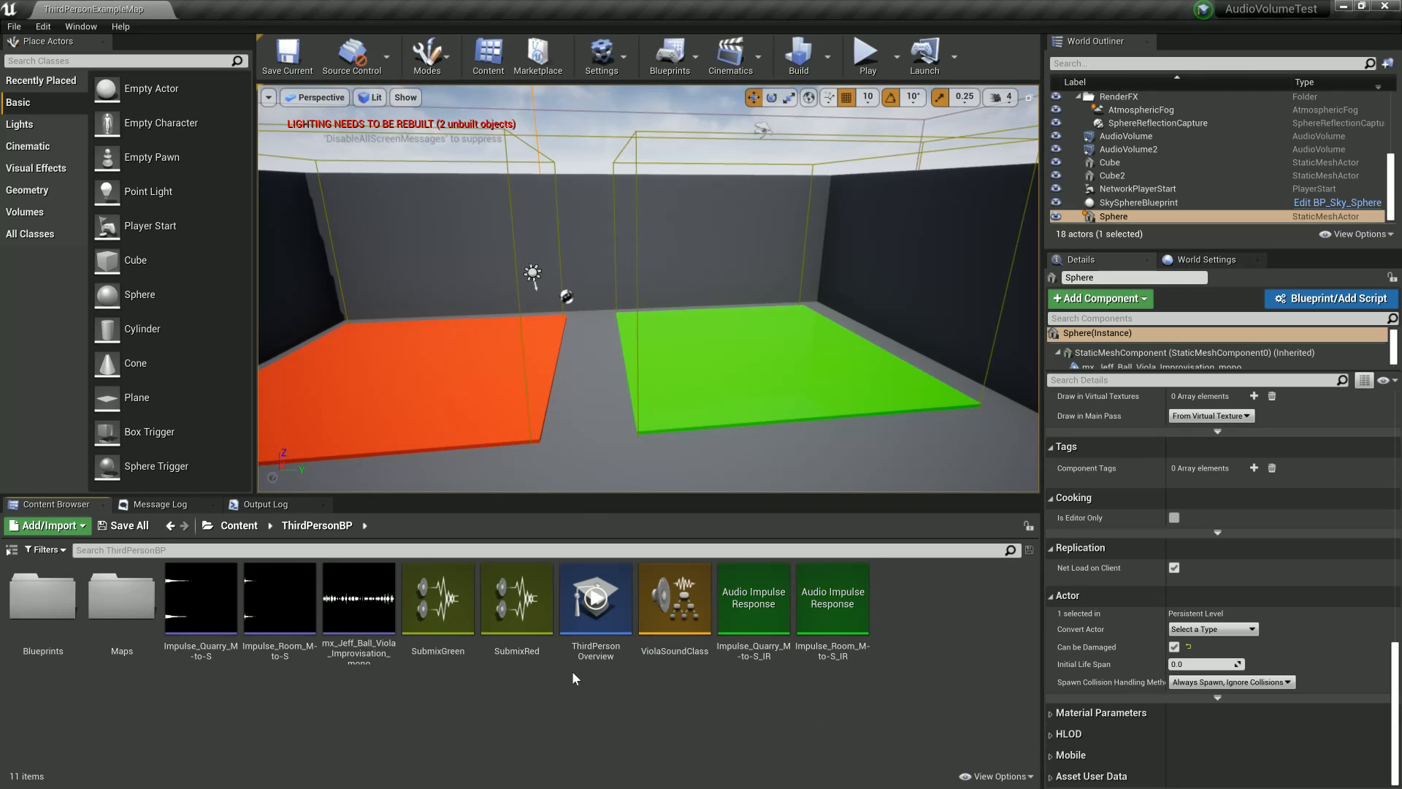
left_click(533, 625)
left_click(584, 712)
left_click(745, 619)
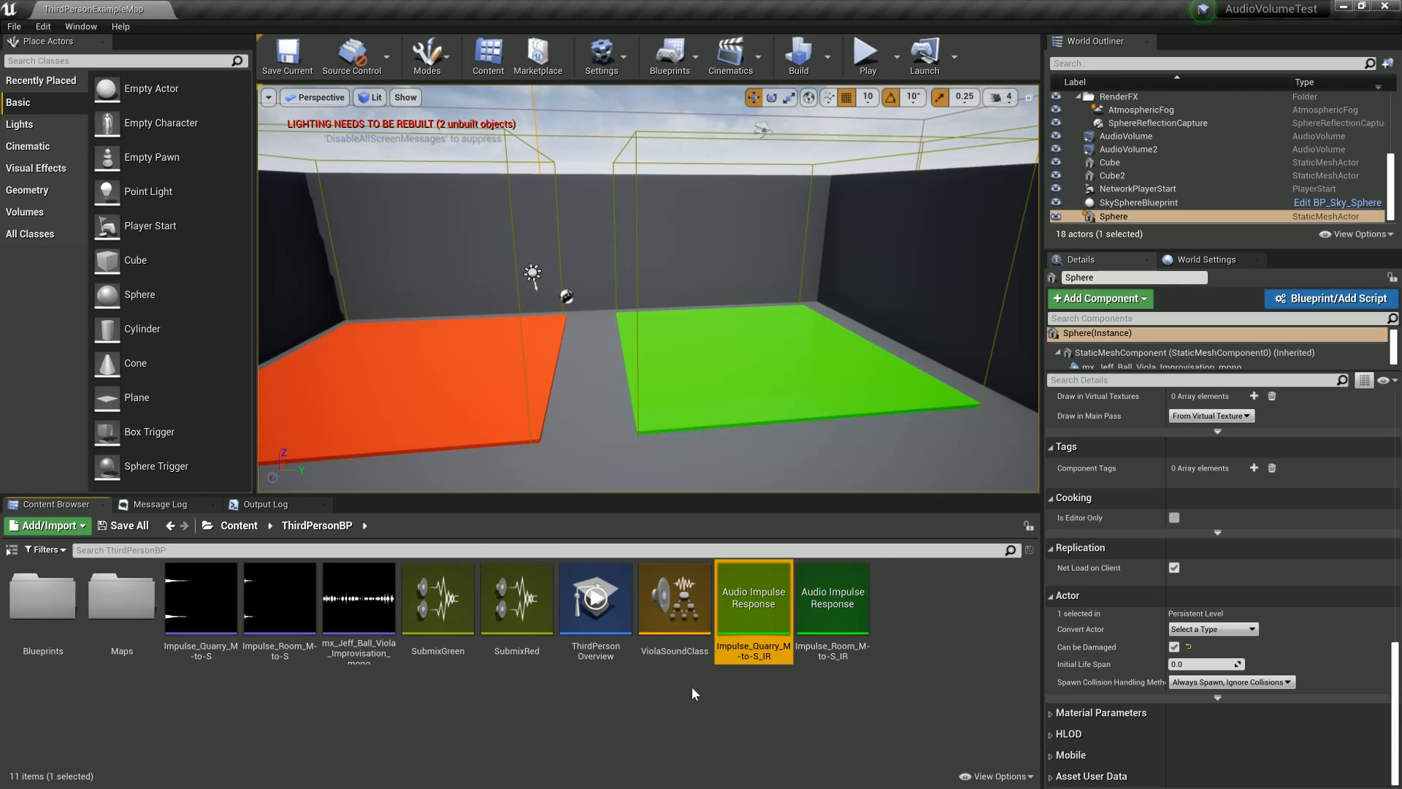
left_click(774, 705)
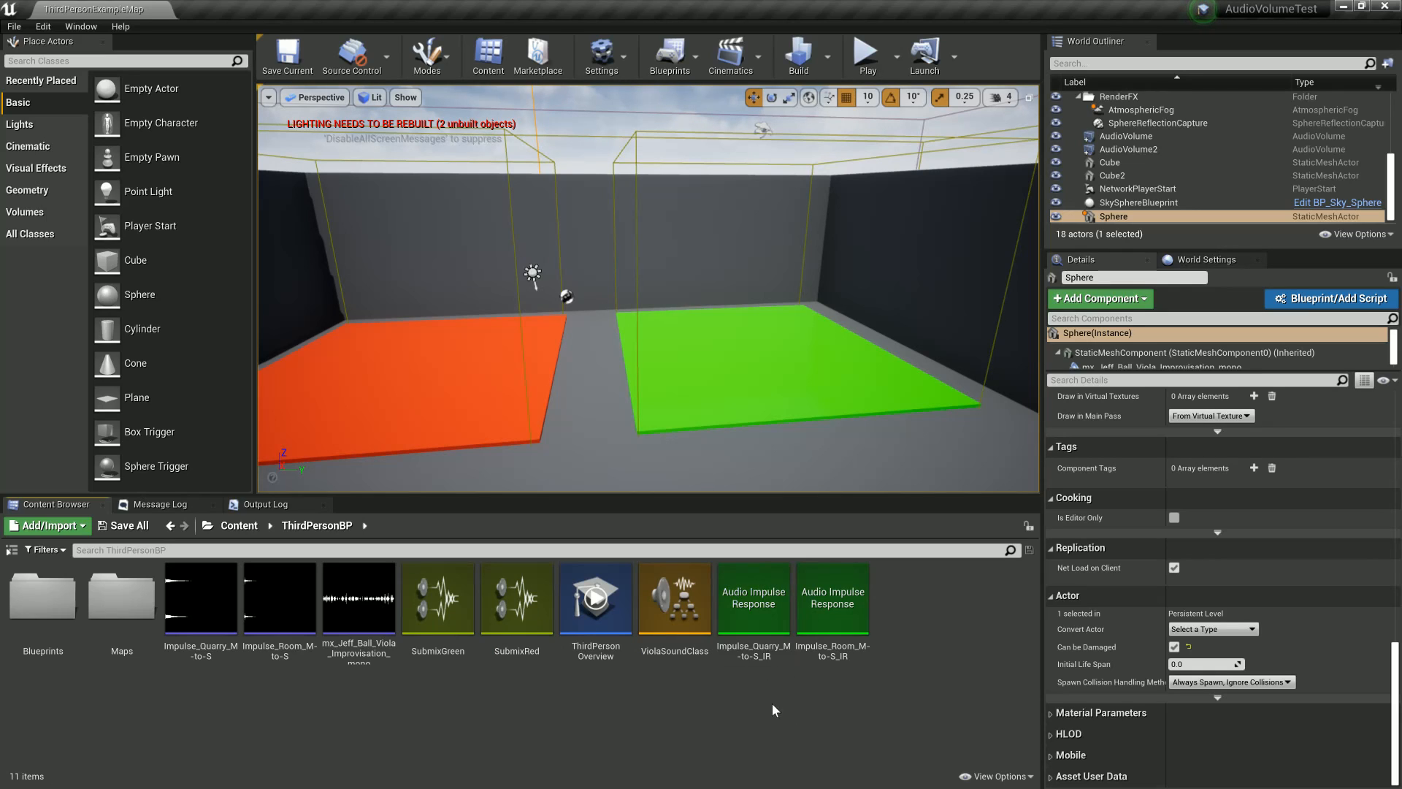
left_click(845, 648)
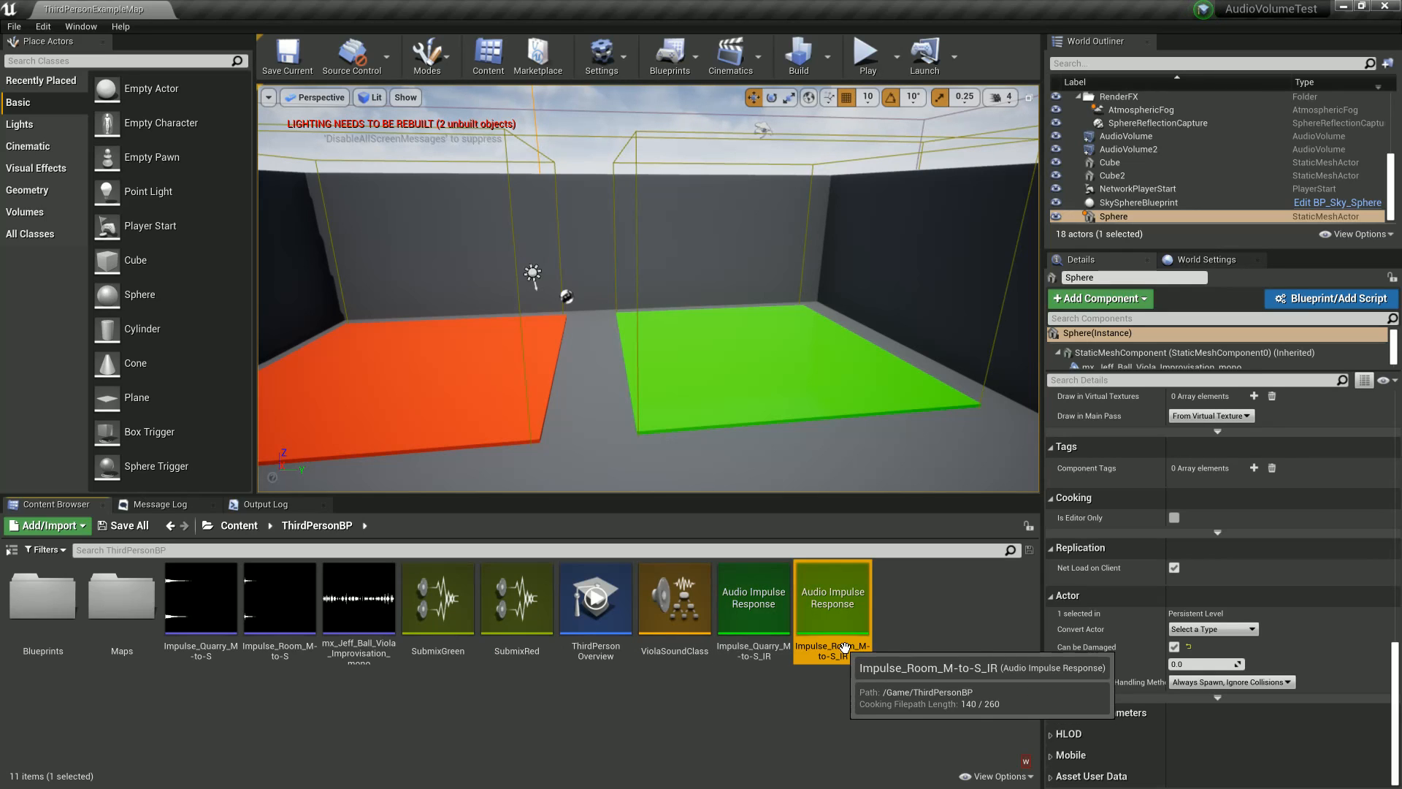
left_click(706, 727)
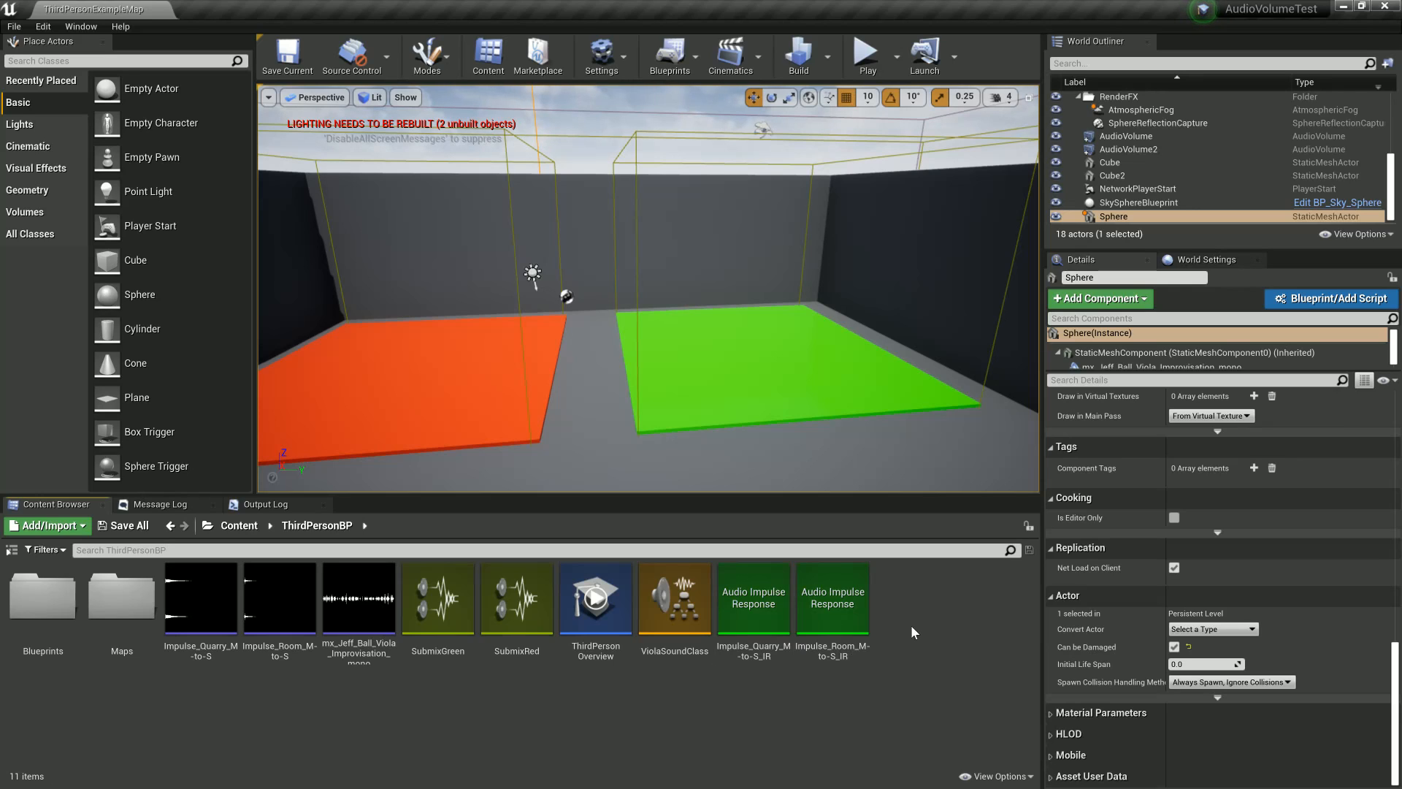
Step: Create a submix effect preset of class SubmixEffectConvolutionReverbPreset named Convolution_Room in the ThirdPersonBP folder, and duplicate it
right_click(904, 635)
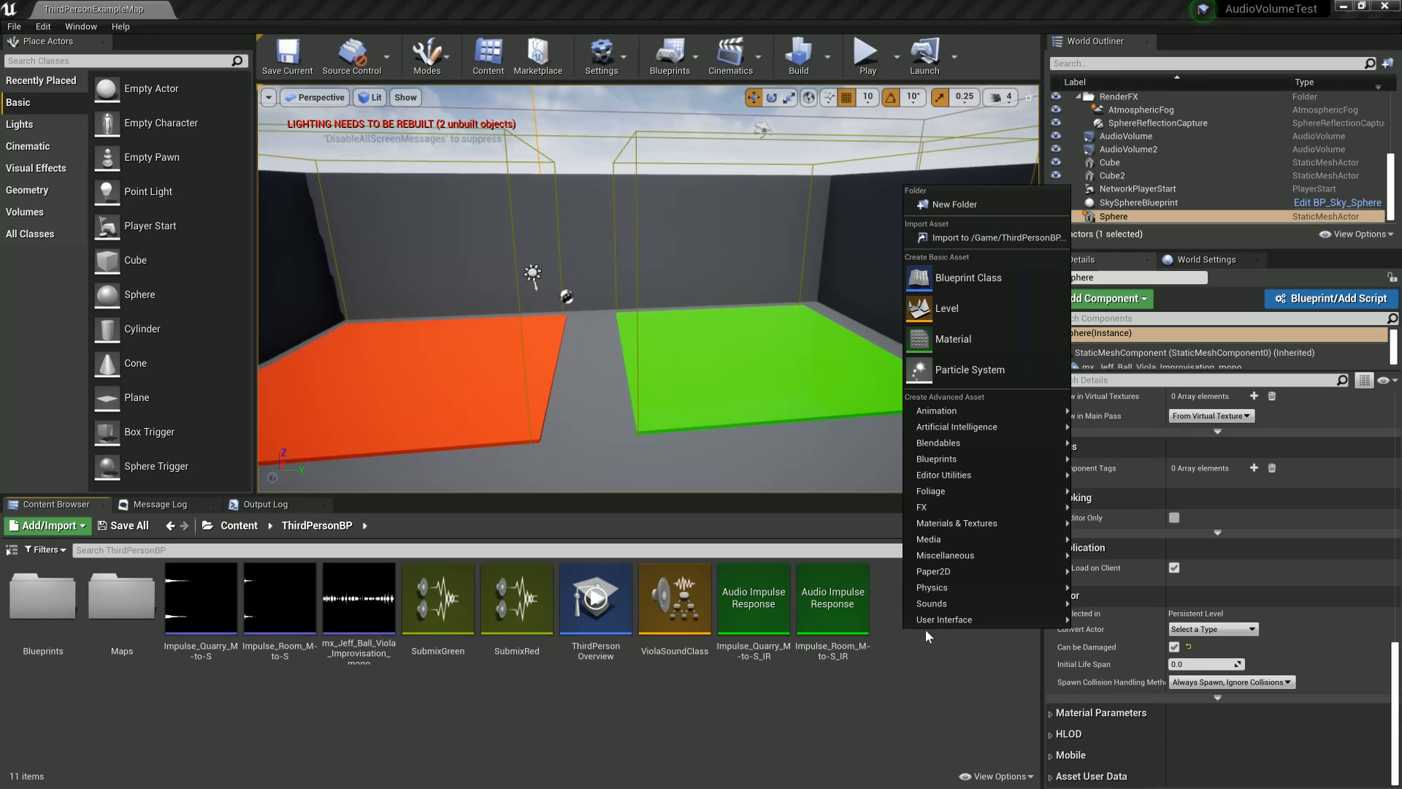
mouse_move(950, 603)
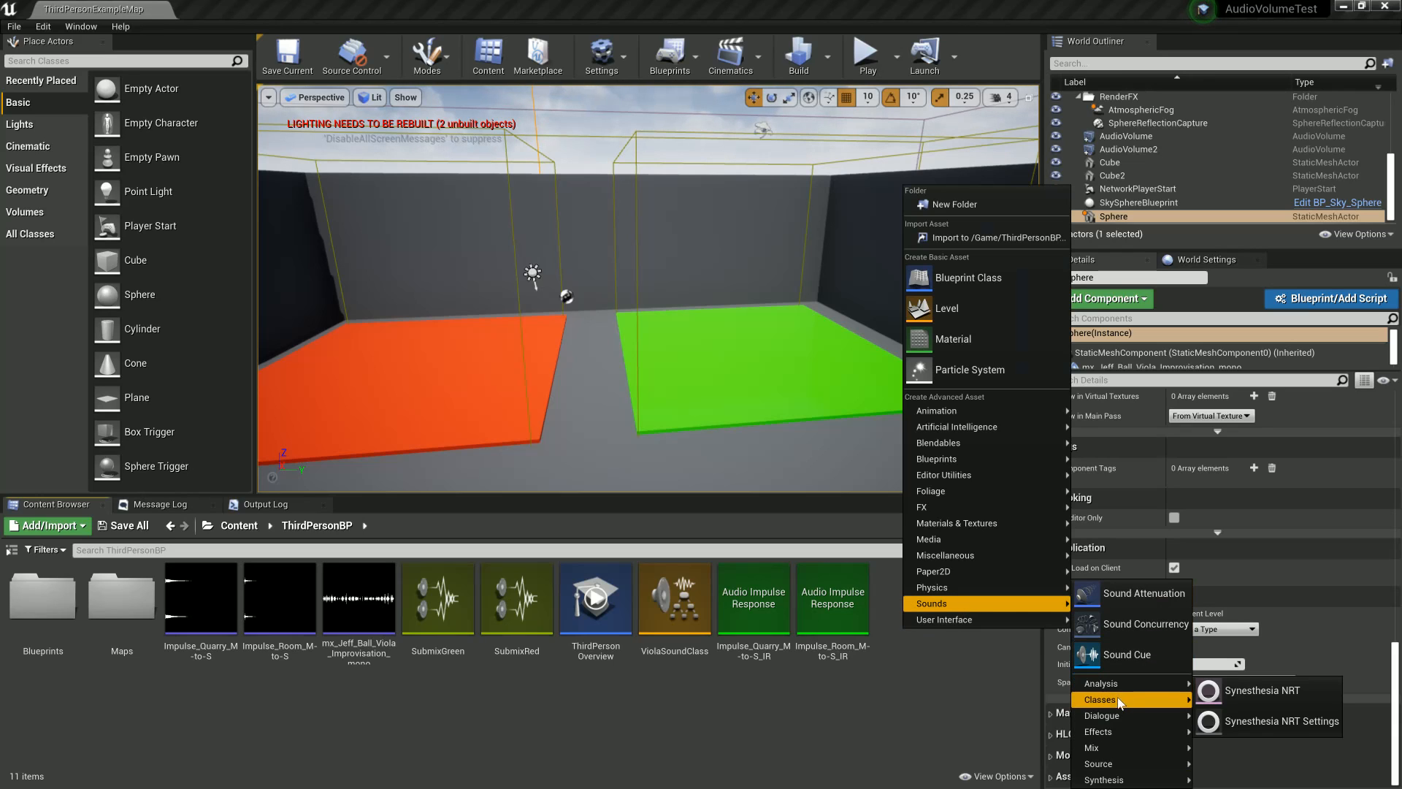
mouse_move(1103, 731)
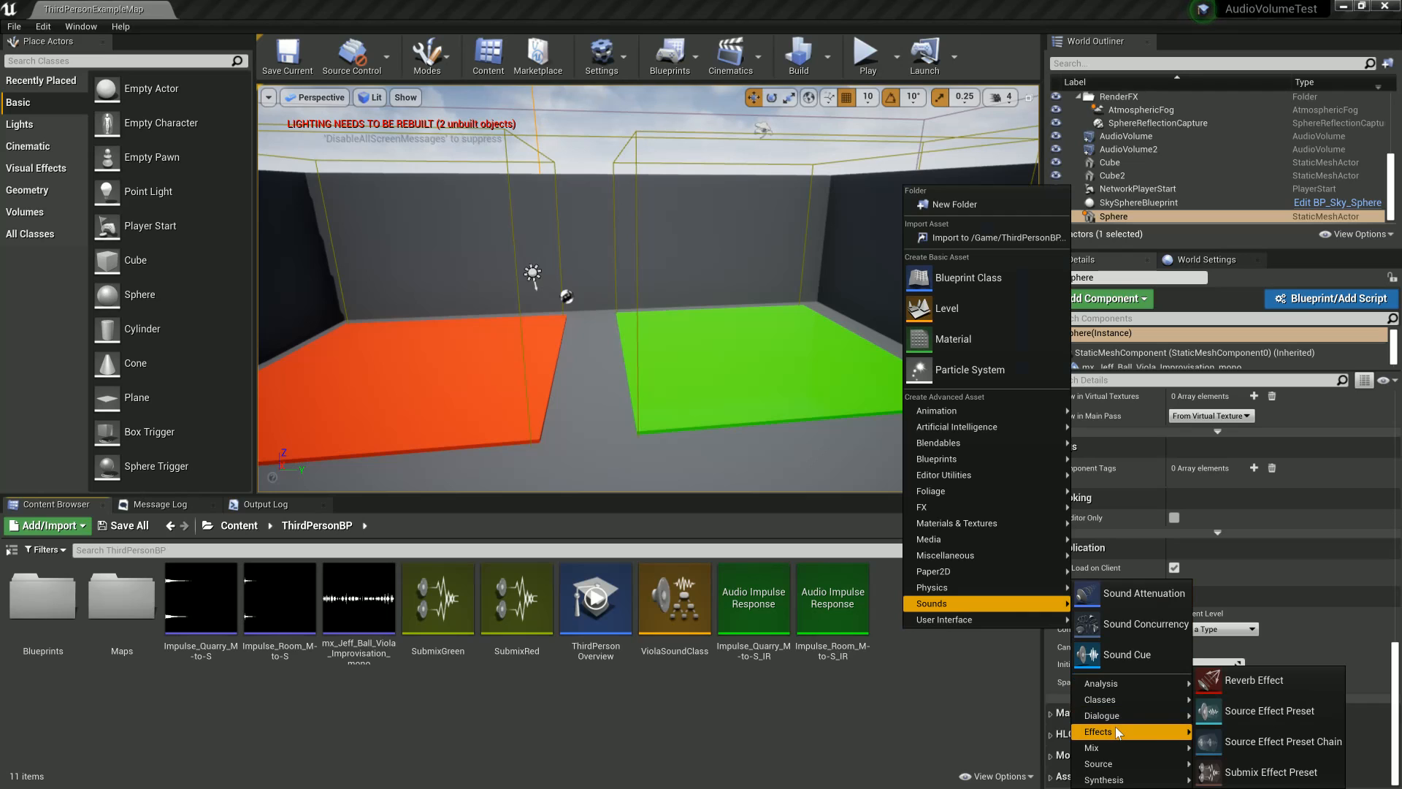
left_click(1283, 778)
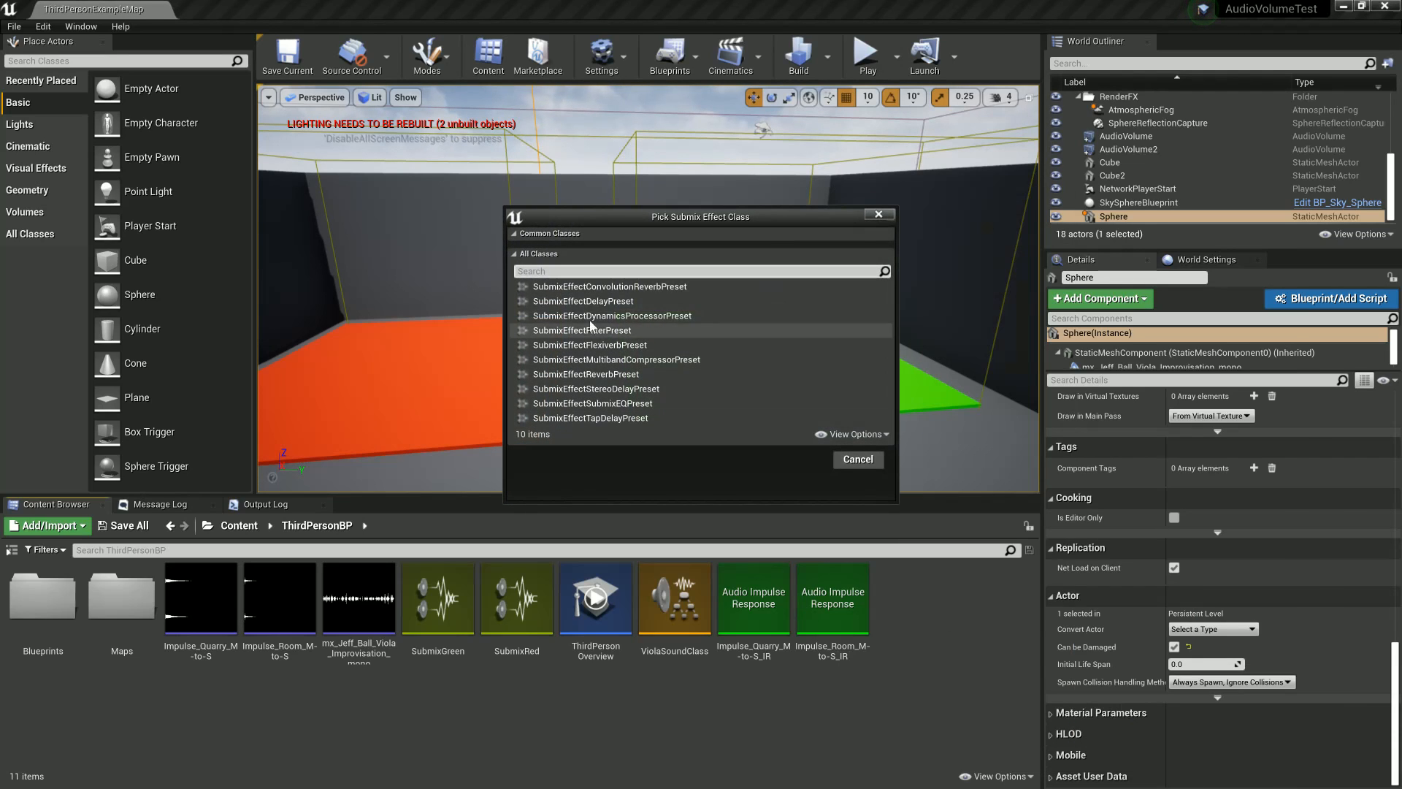
left_click(621, 287)
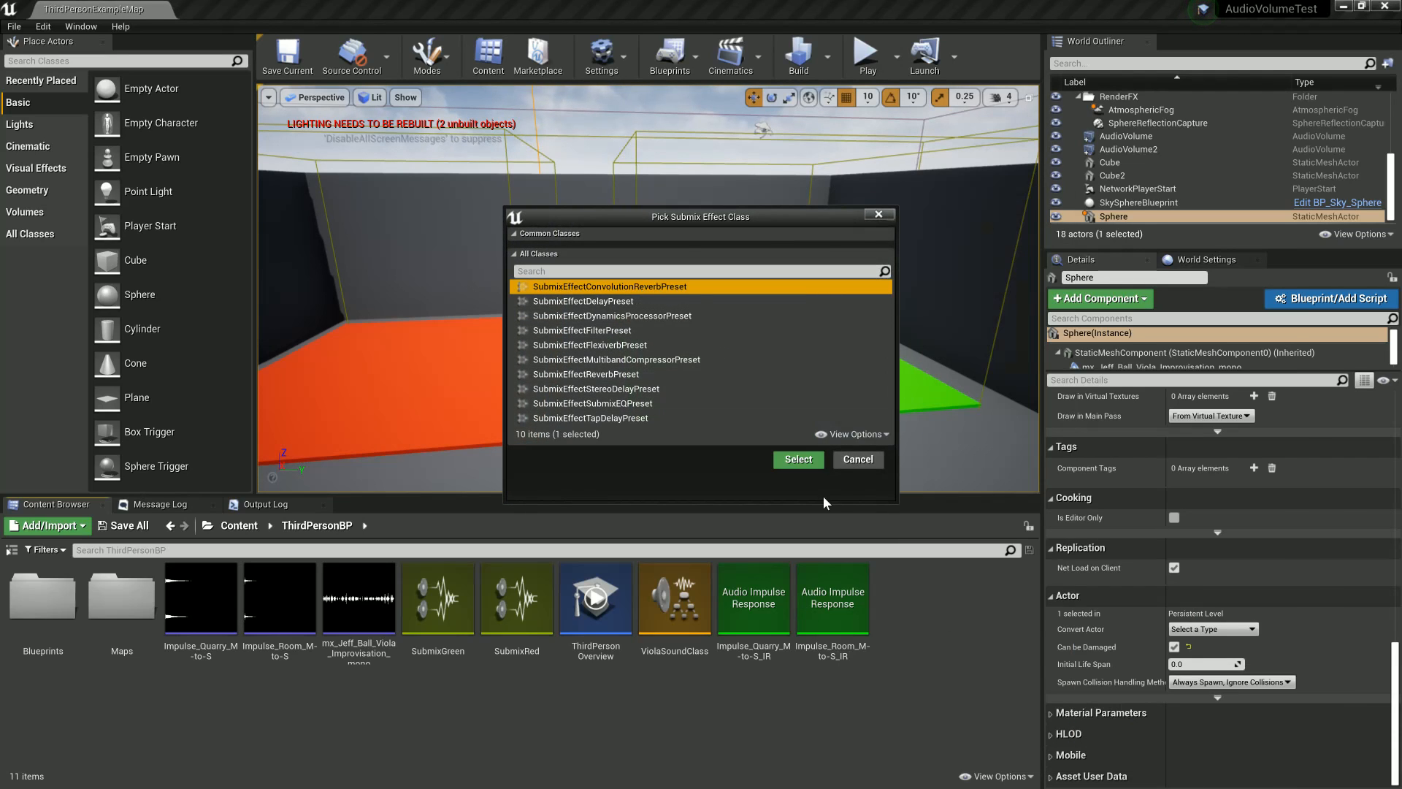
left_click(799, 459)
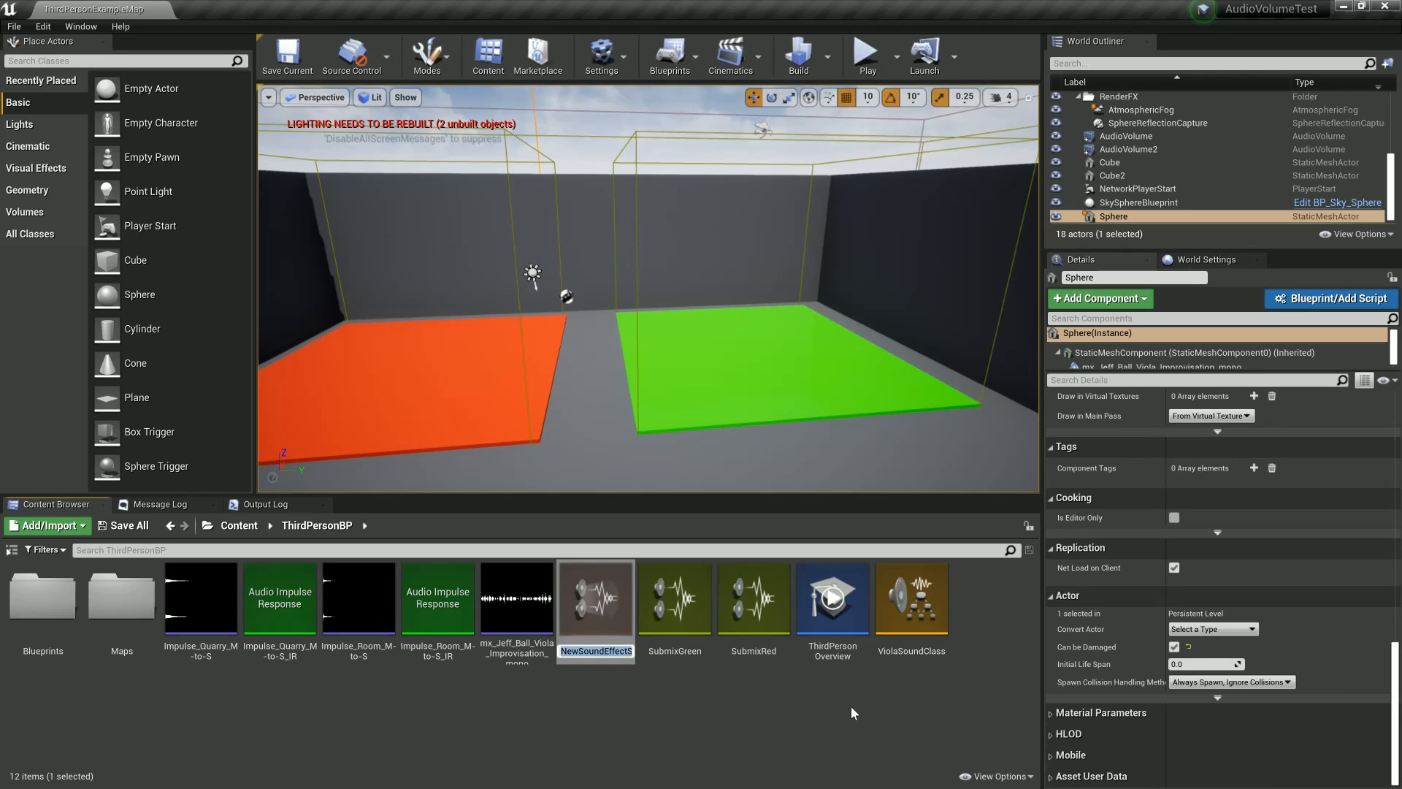
type("Convolution_R")
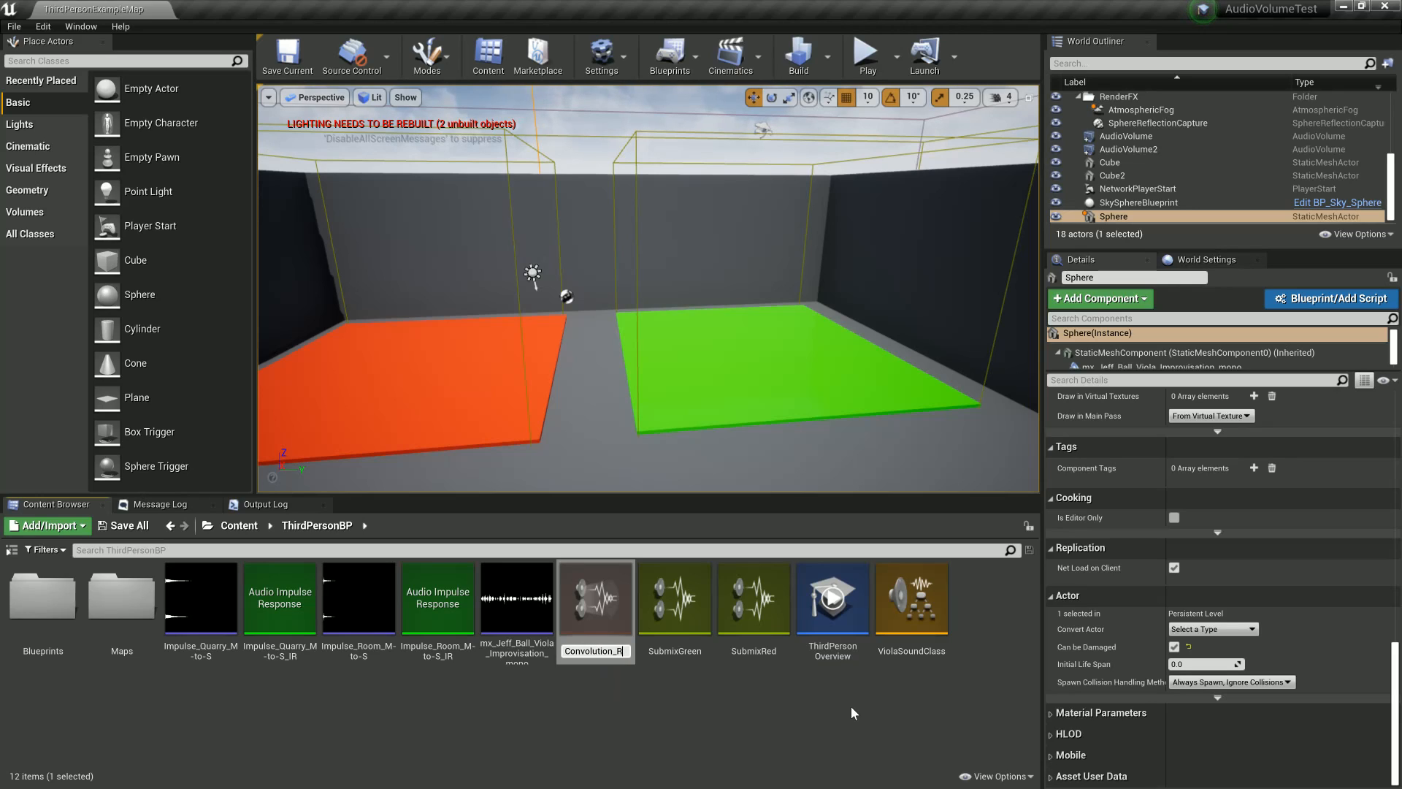
key("Return")
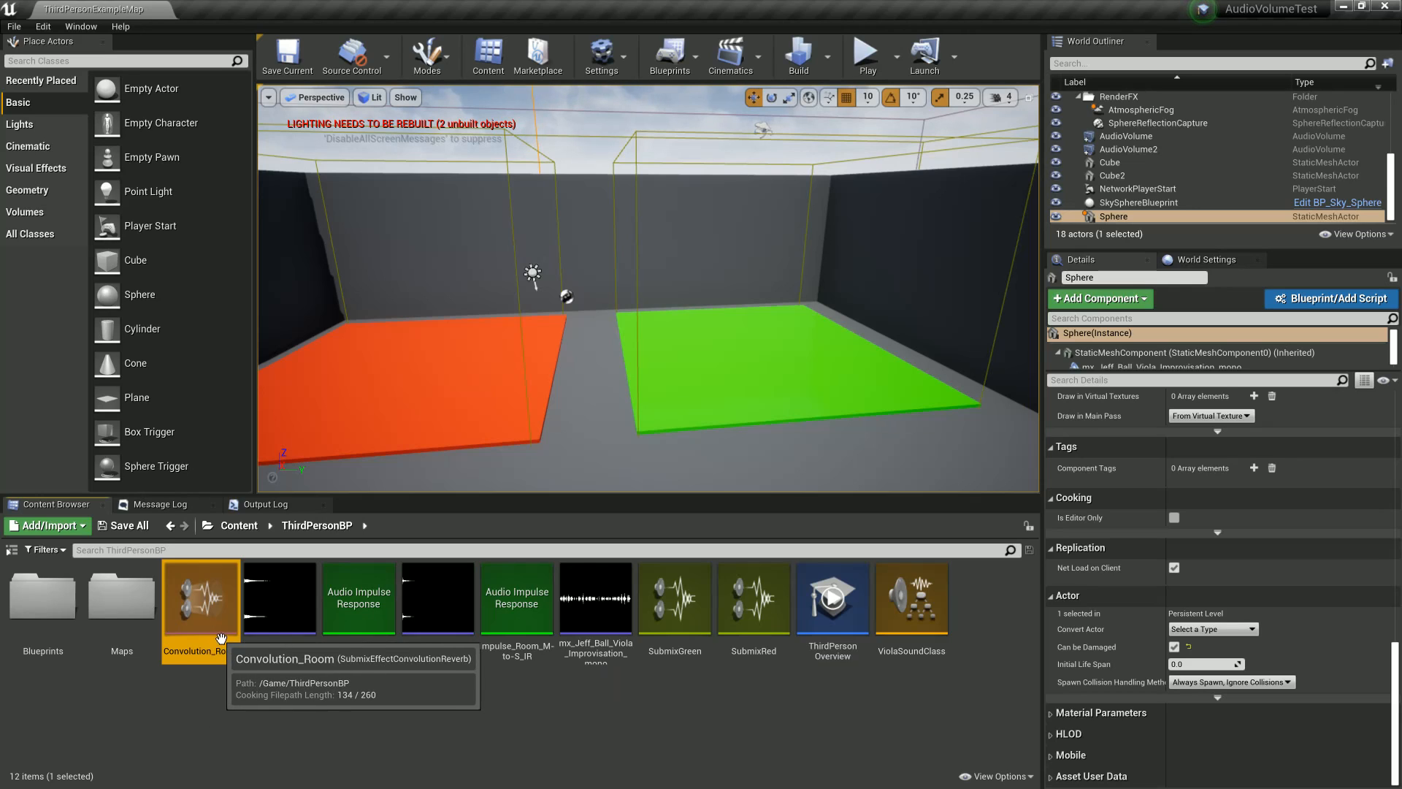
key("ctrl+w")
key("ctrl+v")
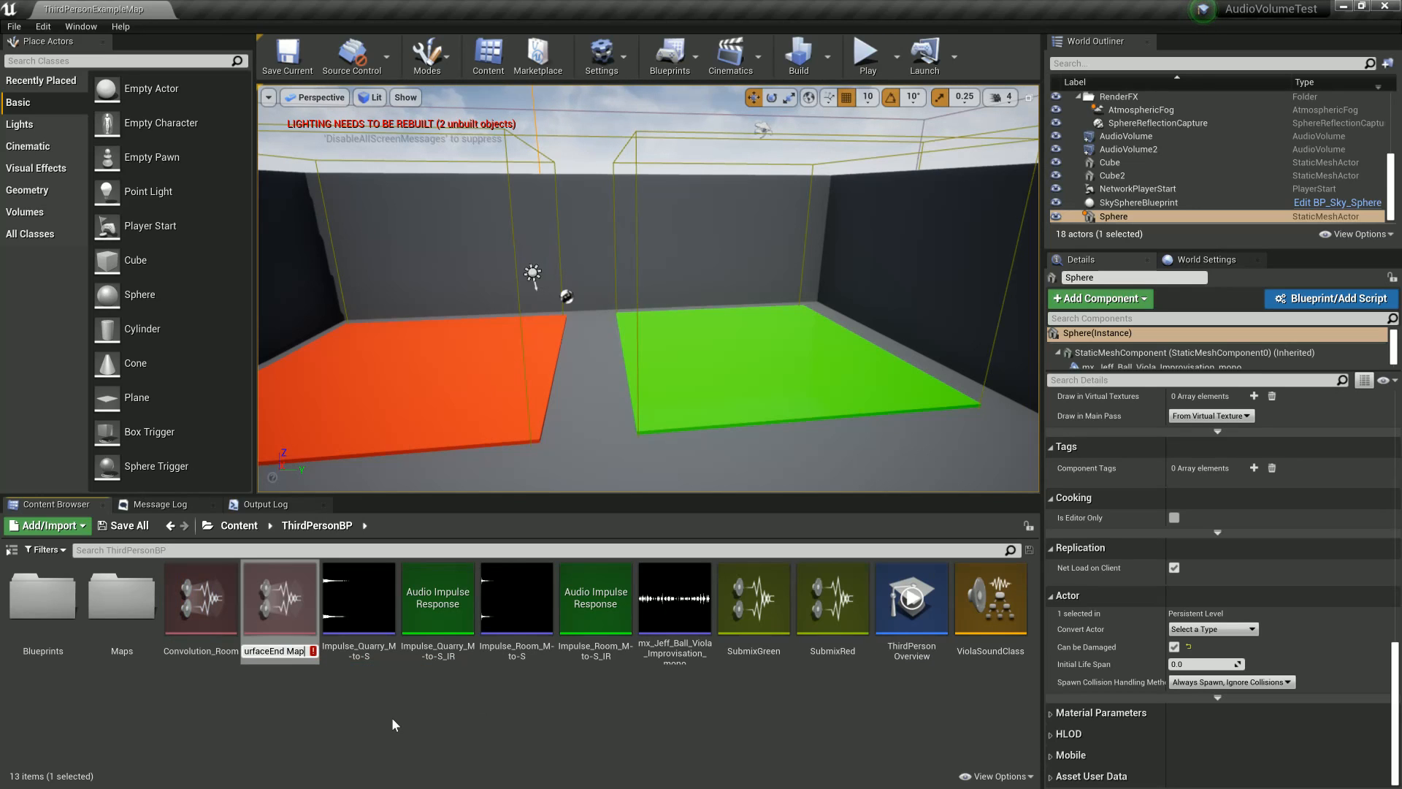
key("BackSpace")
key("BackSpace")
key("BackSpace")
type("LevelBegin")
key("BackSpace")
key("BackSpace")
key("BackSpace")
key("BackSpace")
key("BackSpace")
key("BackSpace")
key("BackSpace")
key("BackSpace")
key("BackSpace")
key("BackSpace")
key("BackSpace")
key("BackSpace")
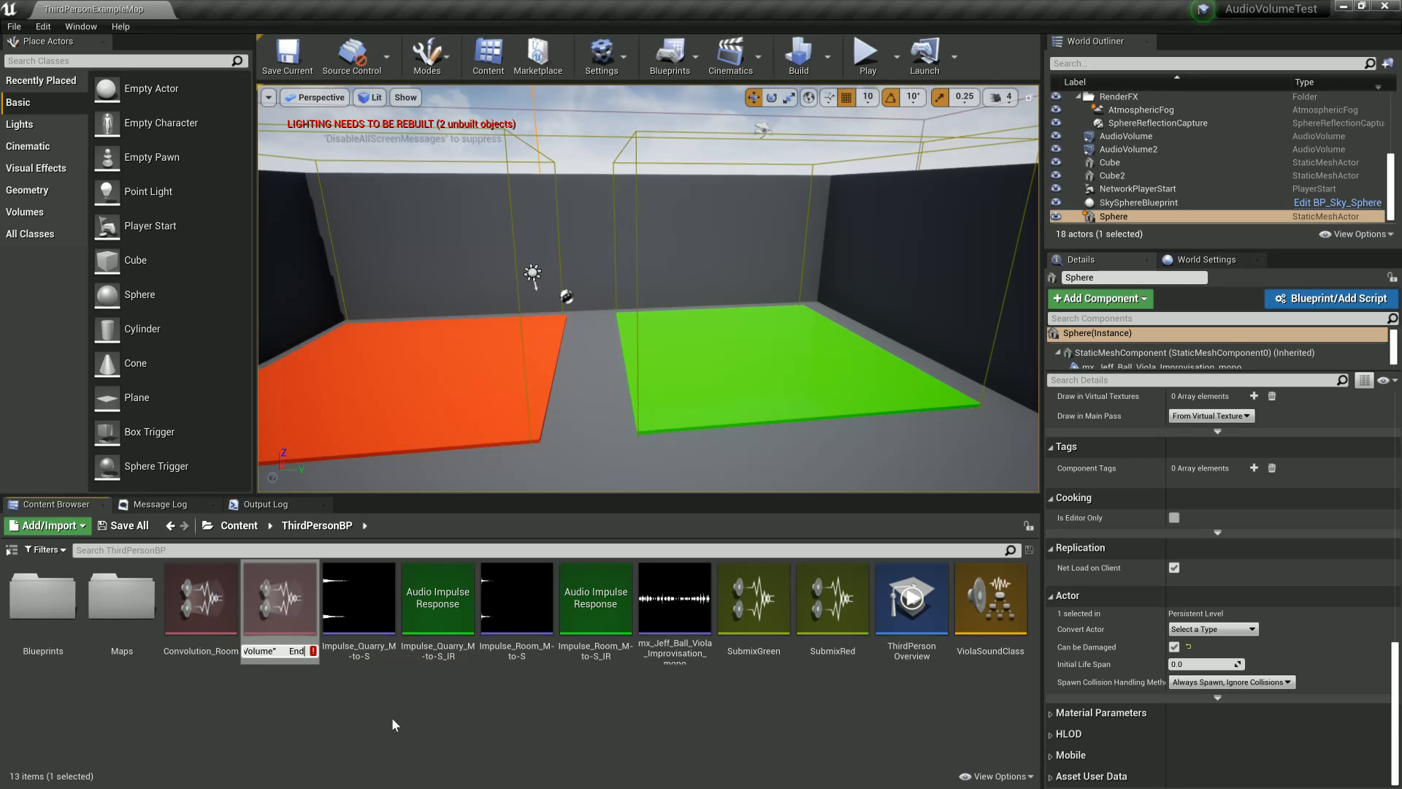
key("Escape")
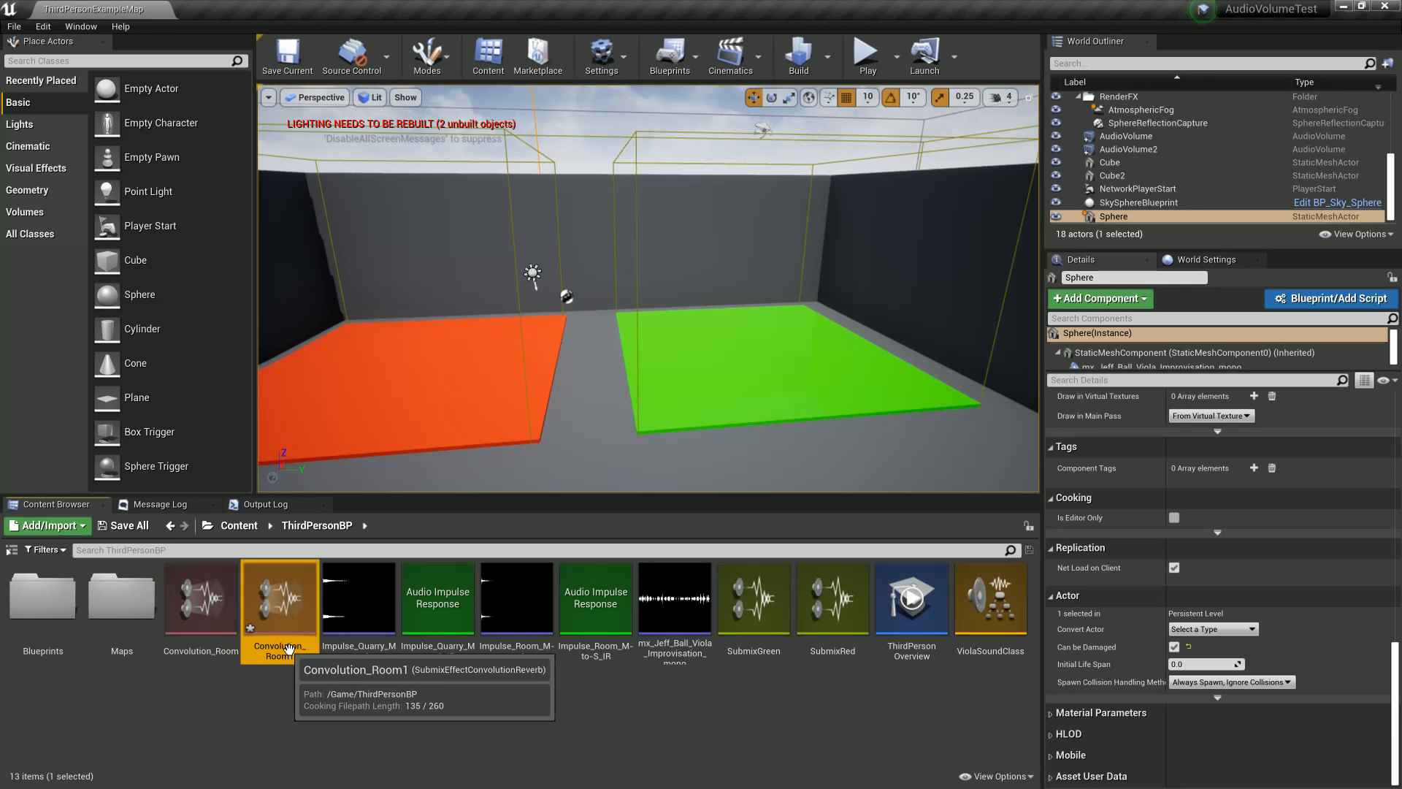
Step: Rename the duplicated convolution reverb preset as Convolution_Quarry
type("Con")
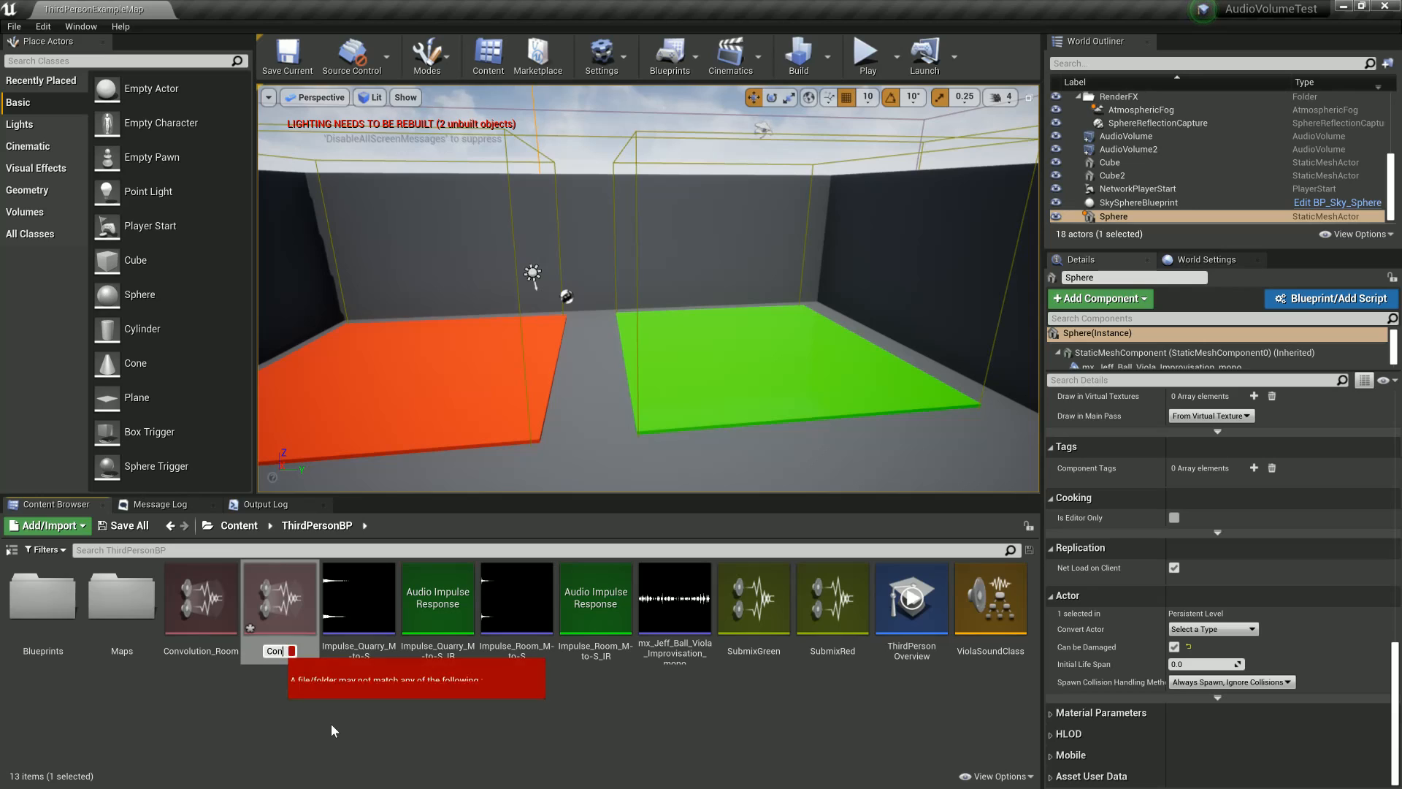
type("volution_Quarry")
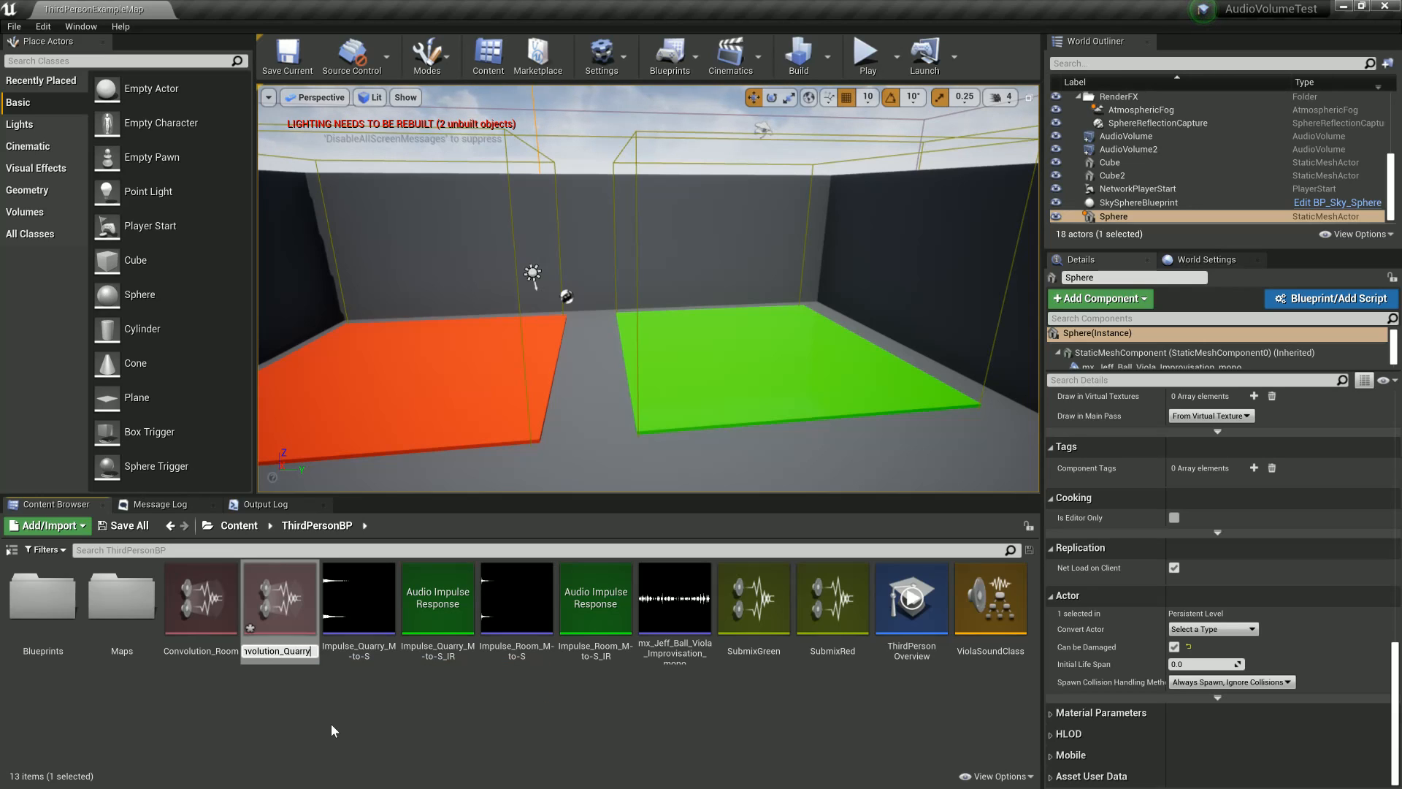
key("Return")
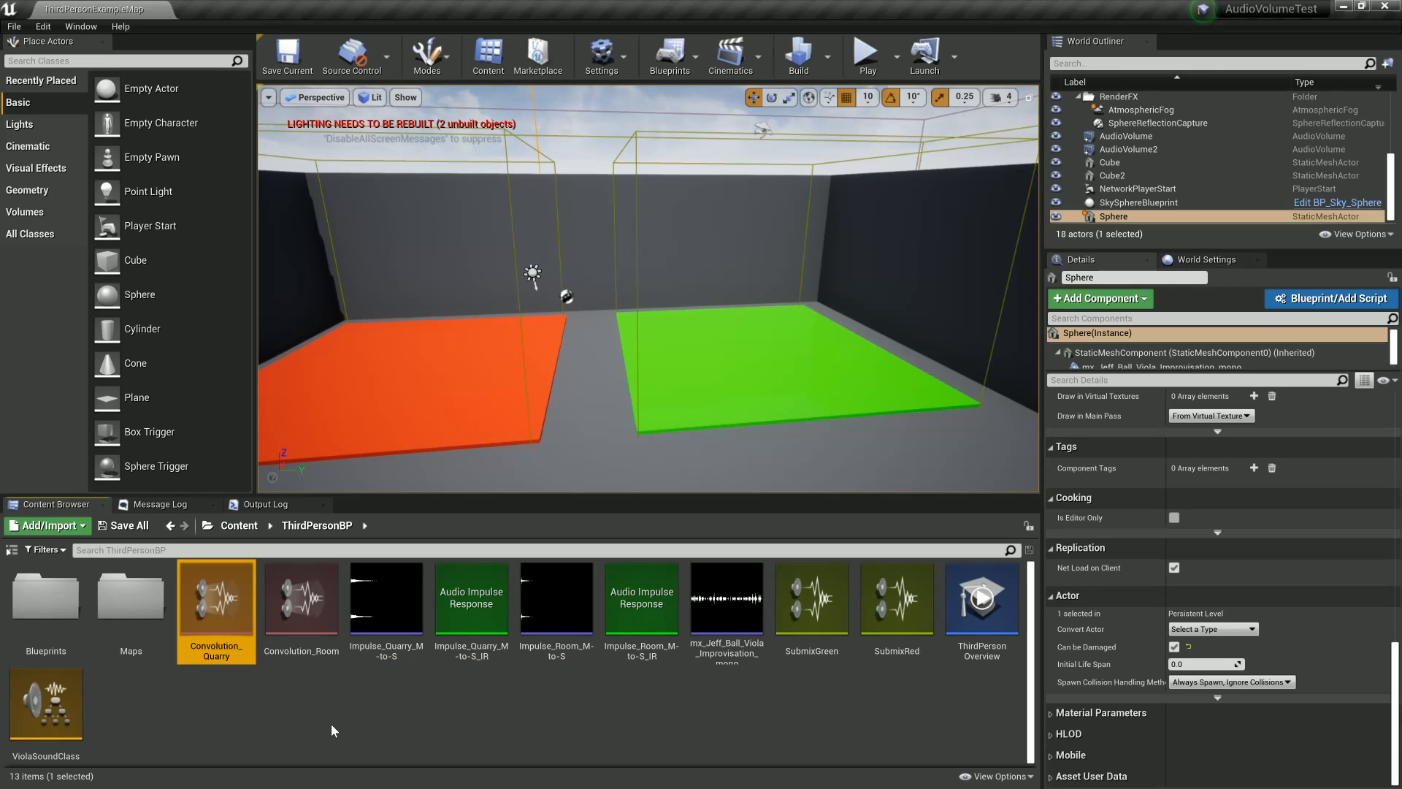
Step: Assign Impulse_Quarry_M-to-S_IR as the impulse response of the Convolution_Quarry preset and save it
double_click(223, 611)
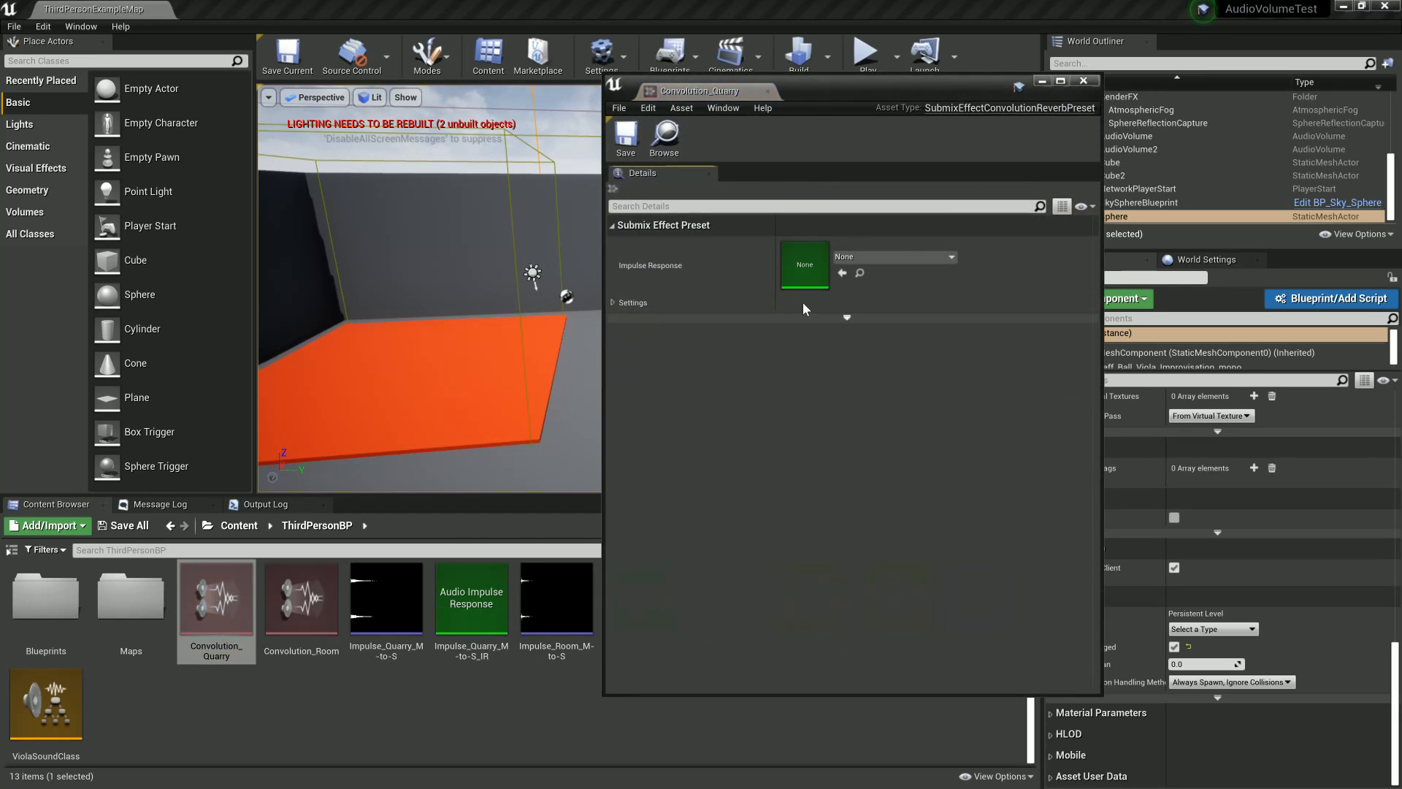
left_click_drag(839, 82, 957, 84)
left_click(1011, 259)
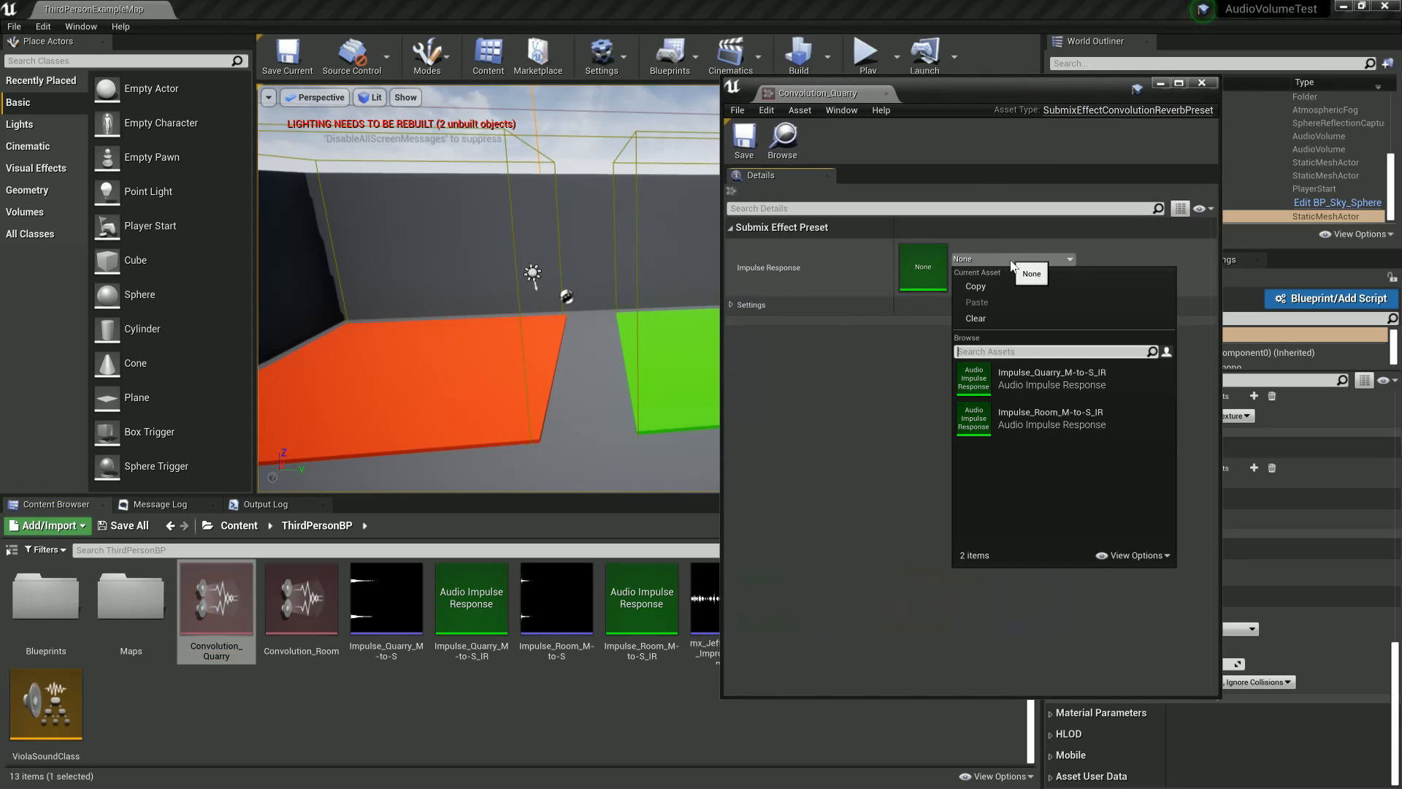
left_click(1072, 394)
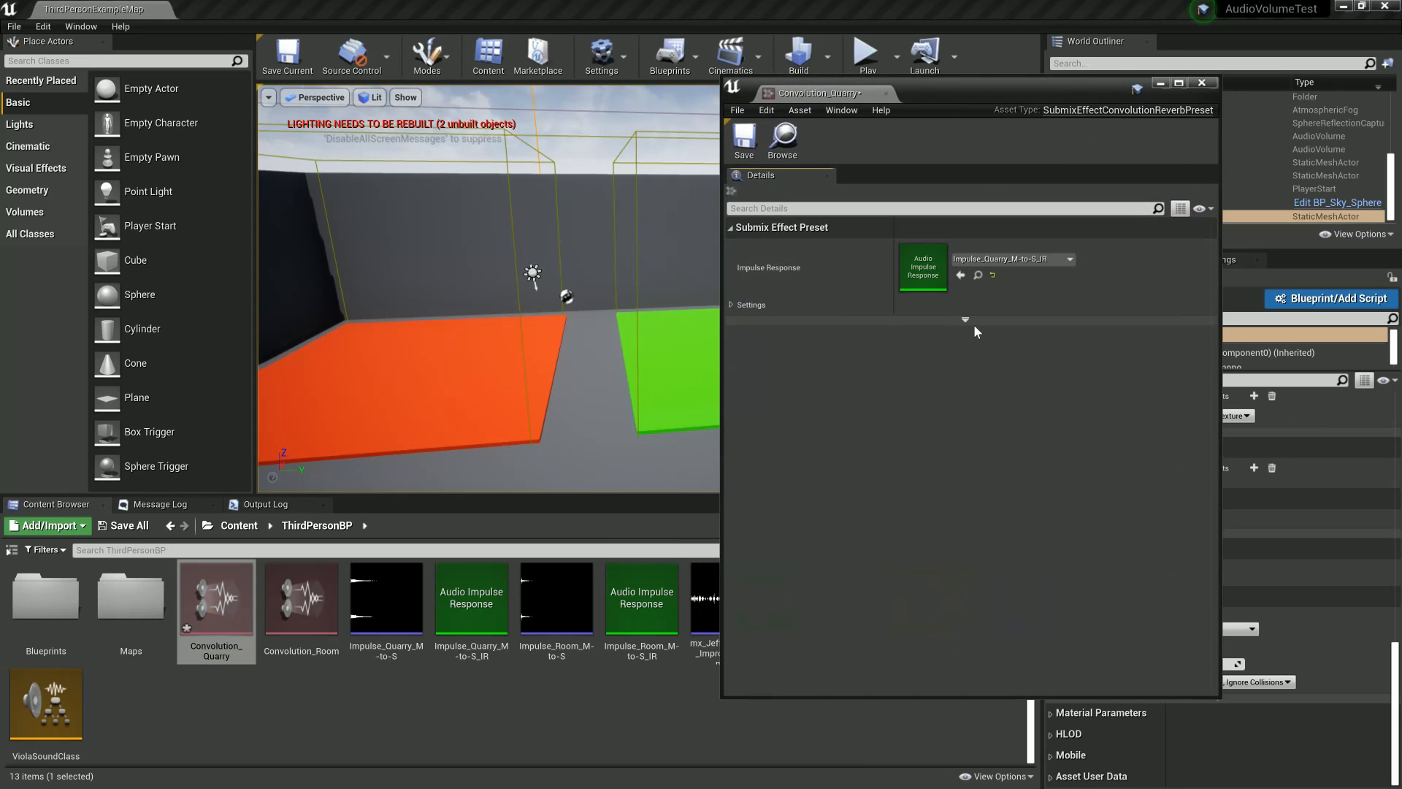
left_click(744, 137)
left_click(1202, 83)
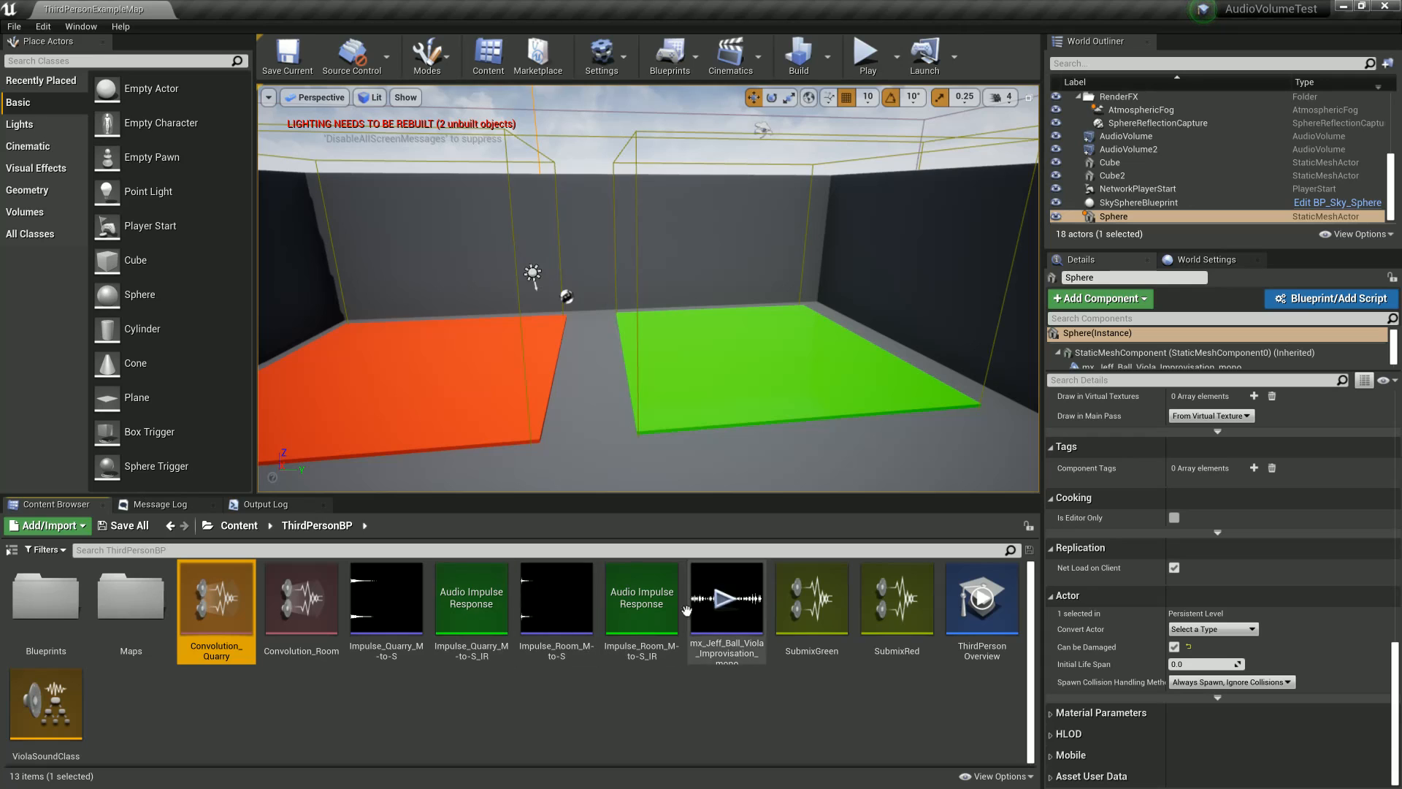
Step: Assign Impulse_Room_M-to-S_IR as the impulse response of the Convolution_Room preset and save it
double_click(302, 595)
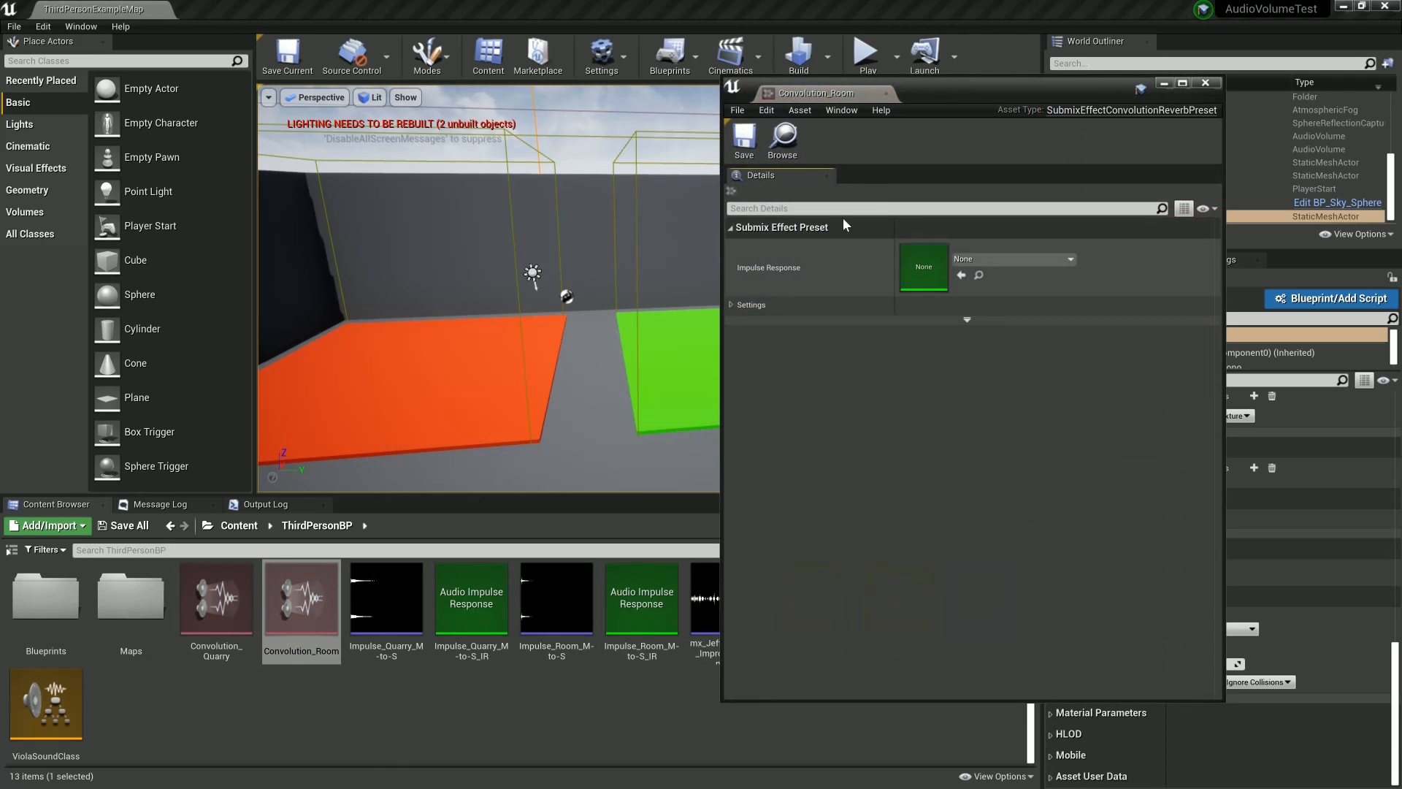
left_click(1012, 259)
left_click(1030, 415)
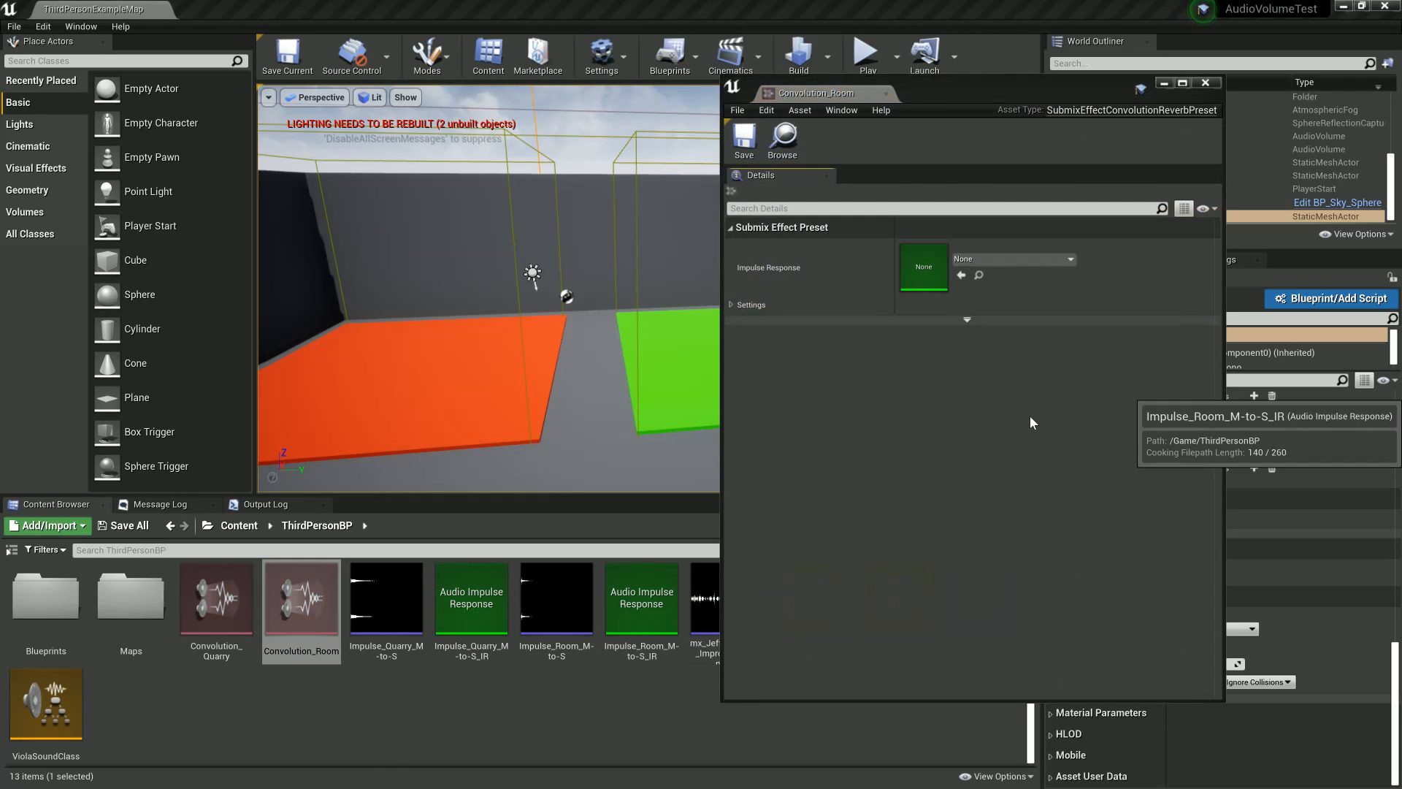
left_click(741, 143)
left_click(1205, 82)
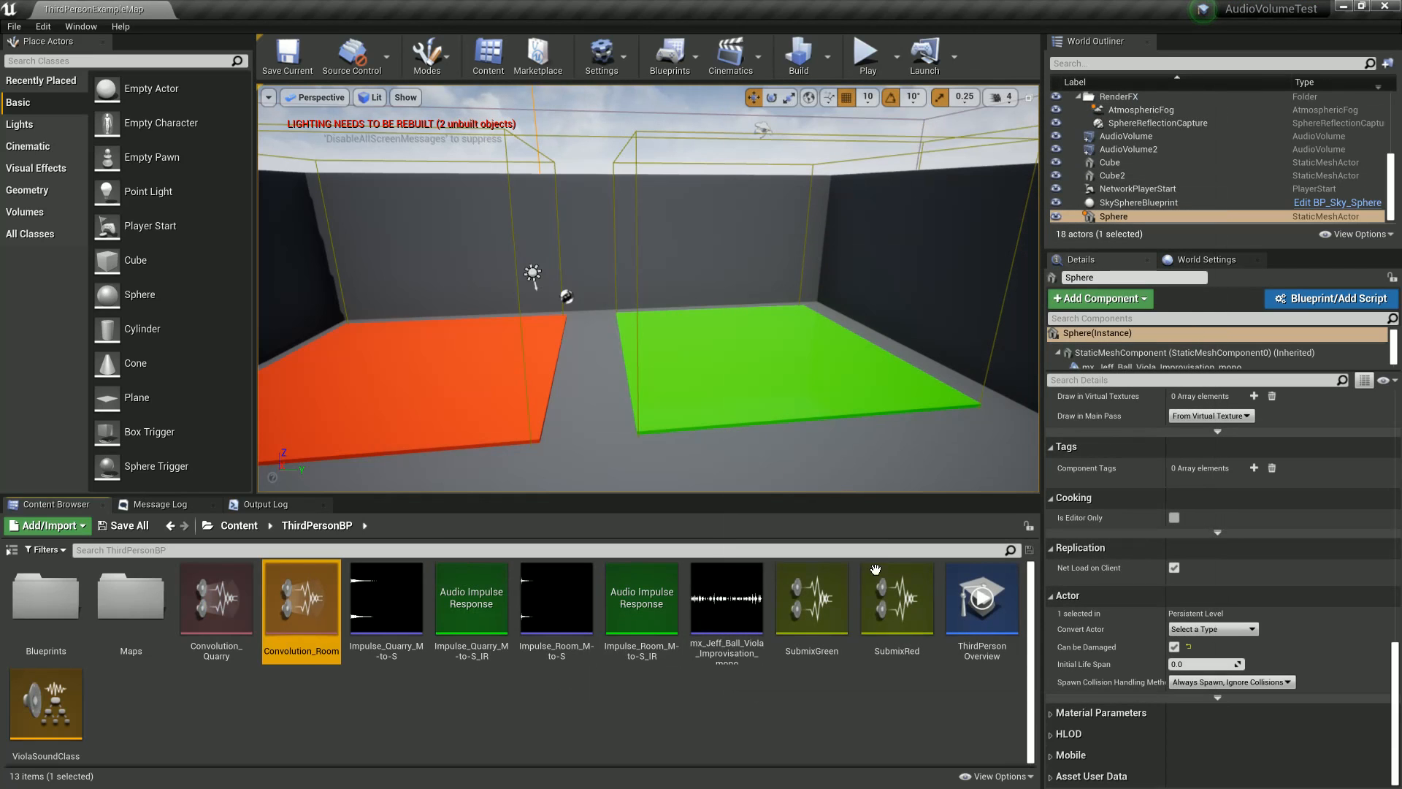
Step: Add an entry to SubmixGreen's Submix Effect Chain, assign Convolution_Quarry to it, and save the submix
double_click(834, 620)
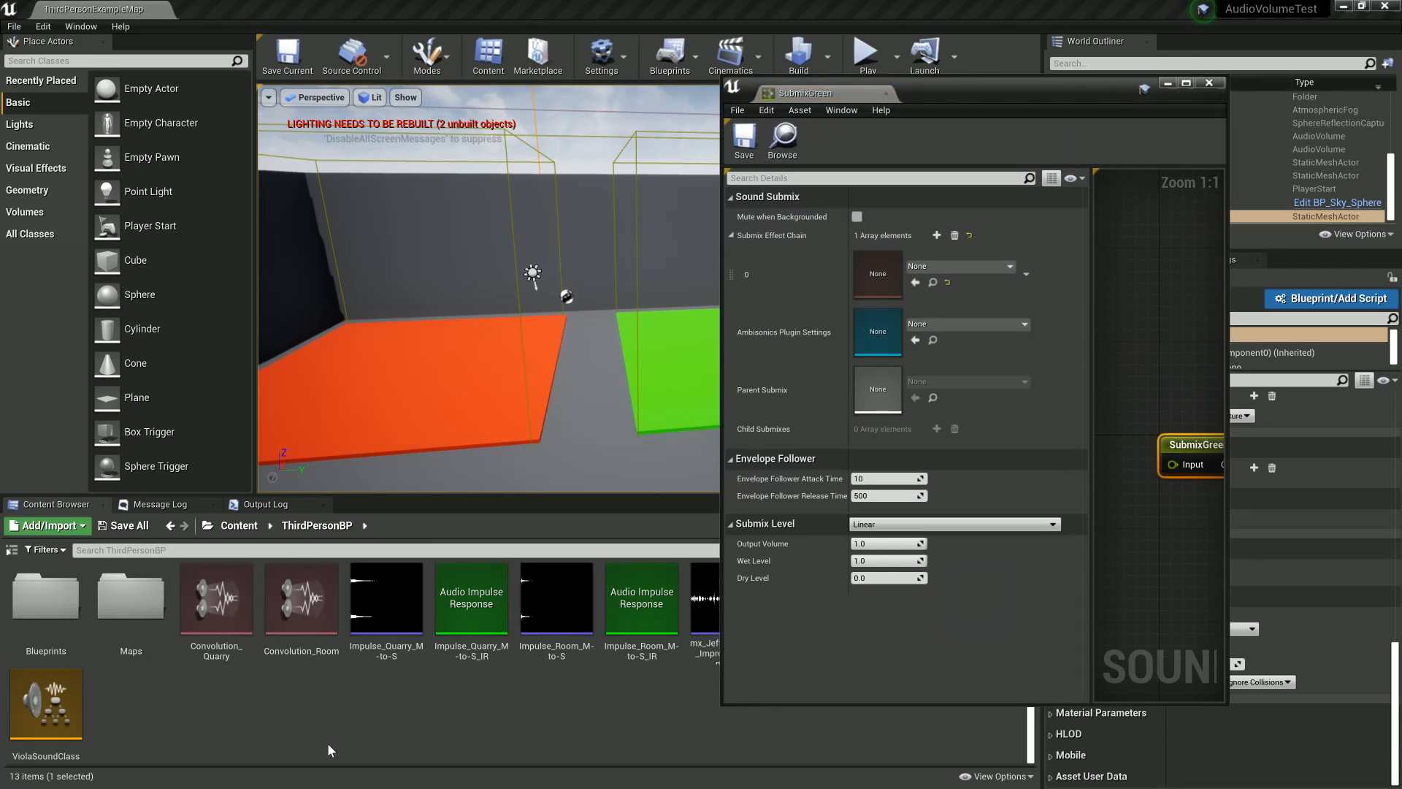
left_click_drag(238, 640, 887, 278)
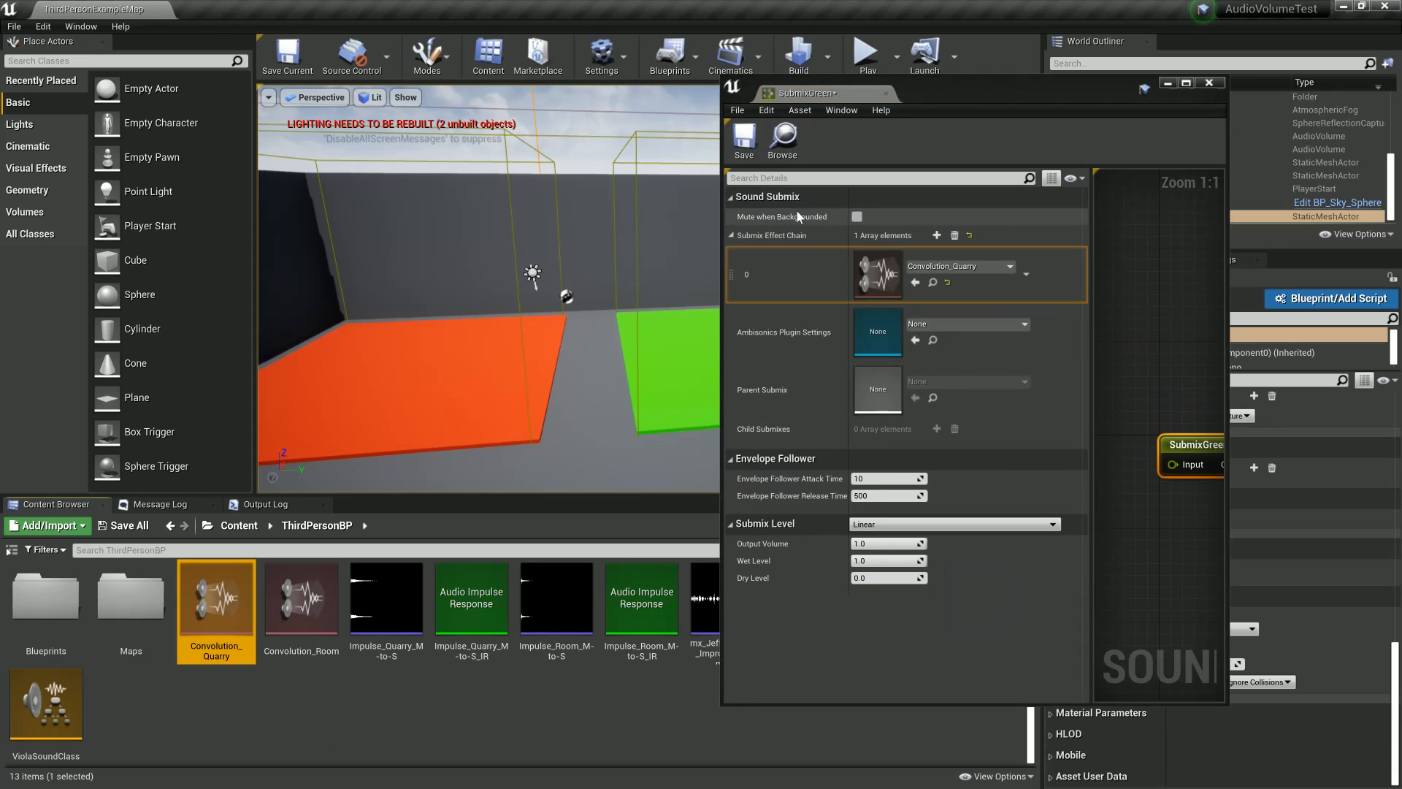
left_click(744, 146)
left_click(1210, 82)
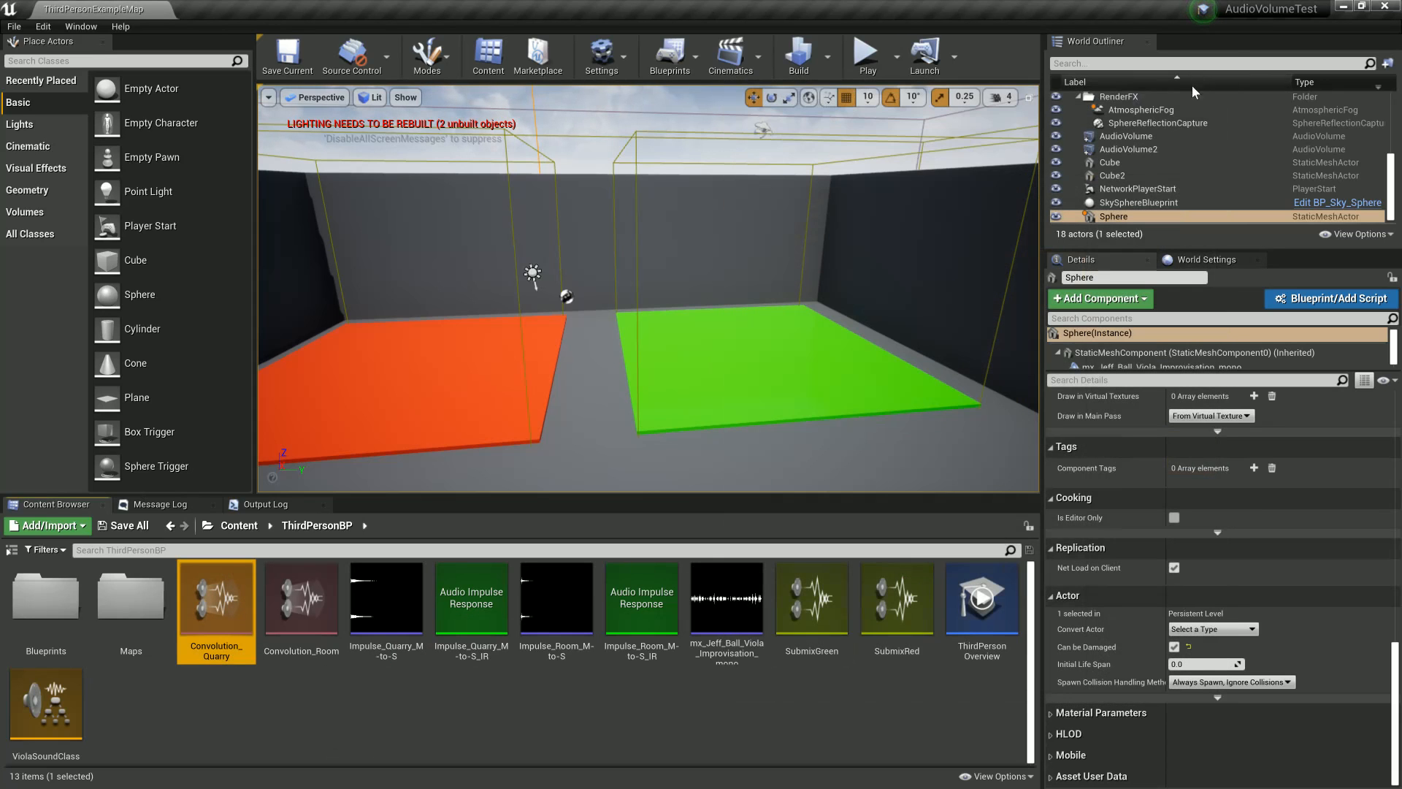
Step: Add an entry to SubmixRed's Submix Effect Chain, assign Convolution_Room to it, and save the submix
double_click(897, 601)
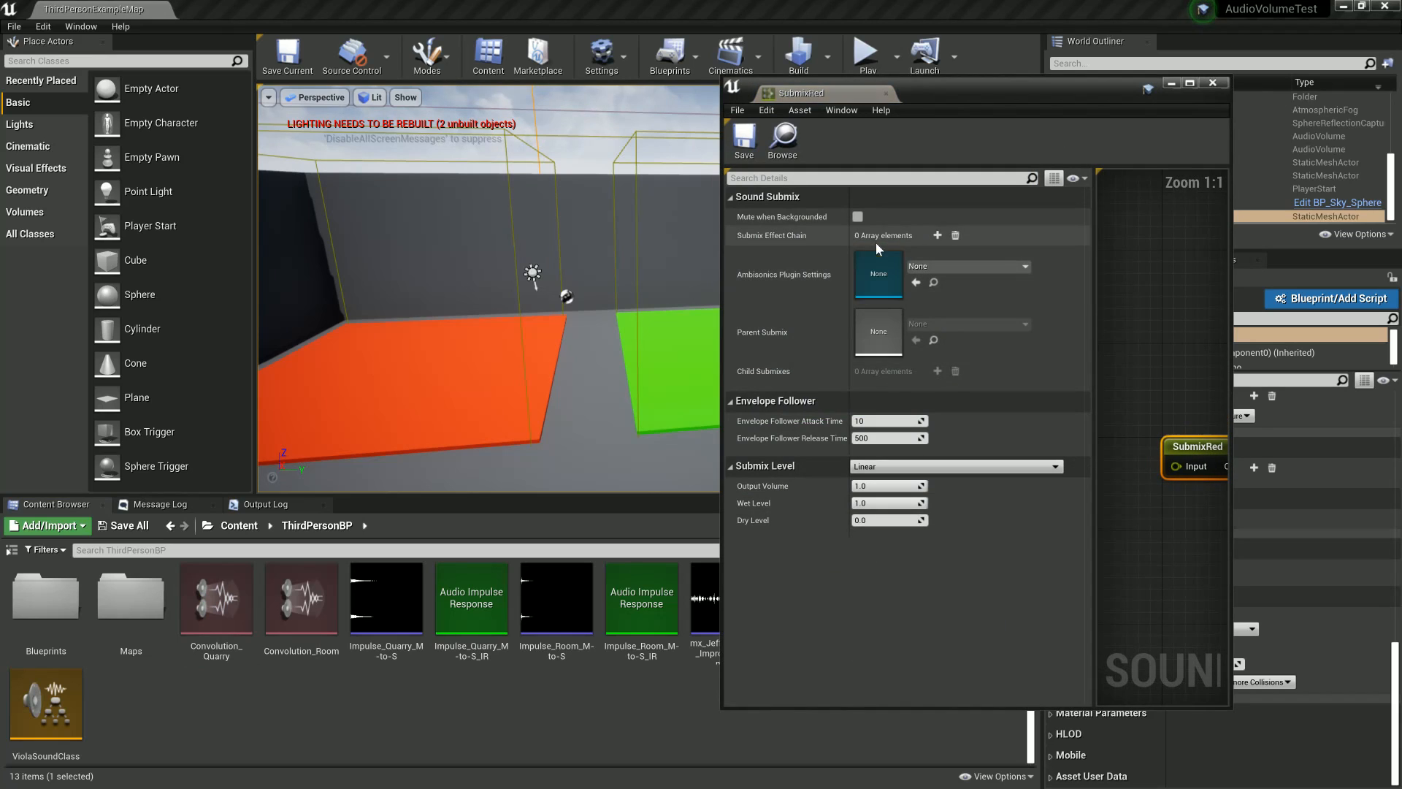
left_click(938, 236)
left_click_drag(301, 599, 870, 282)
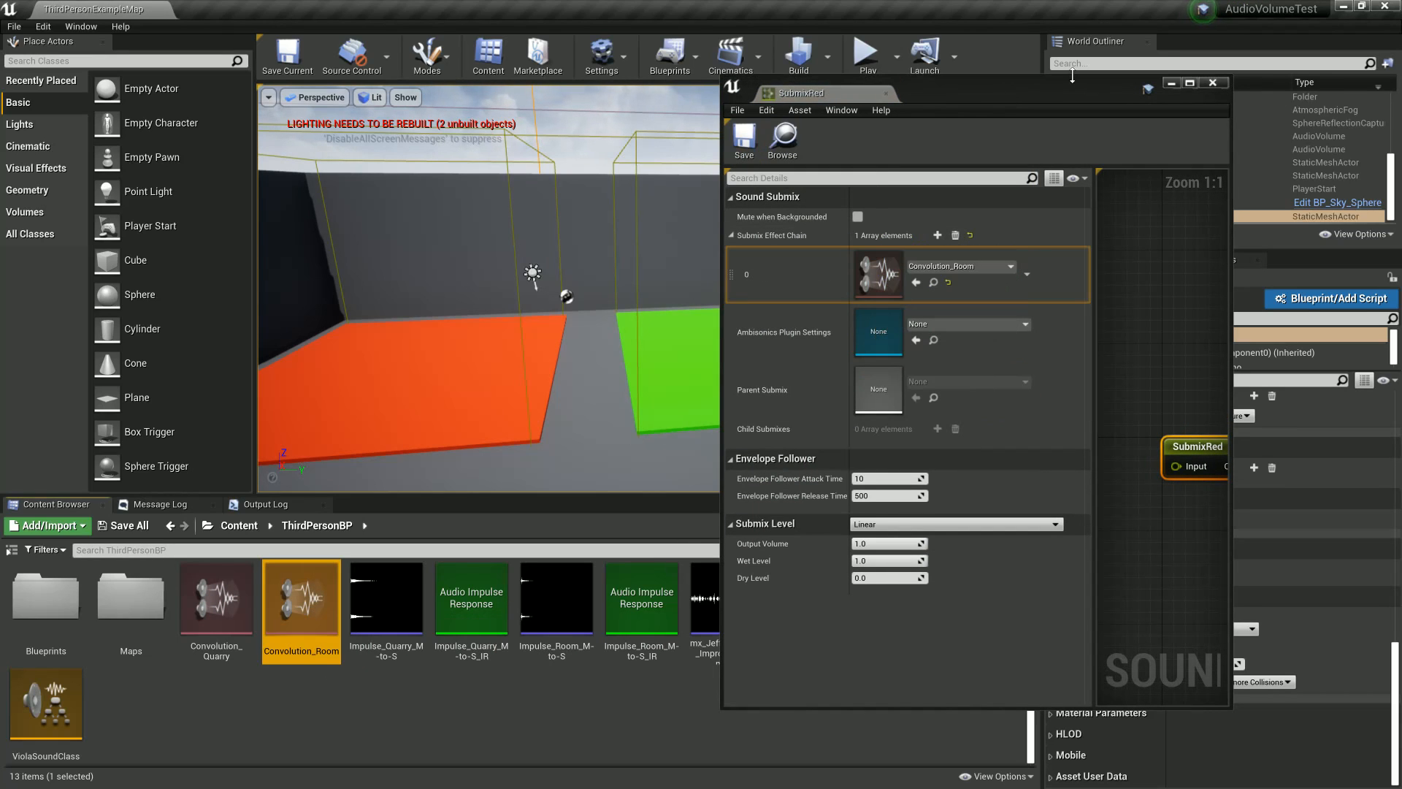
left_click(1212, 83)
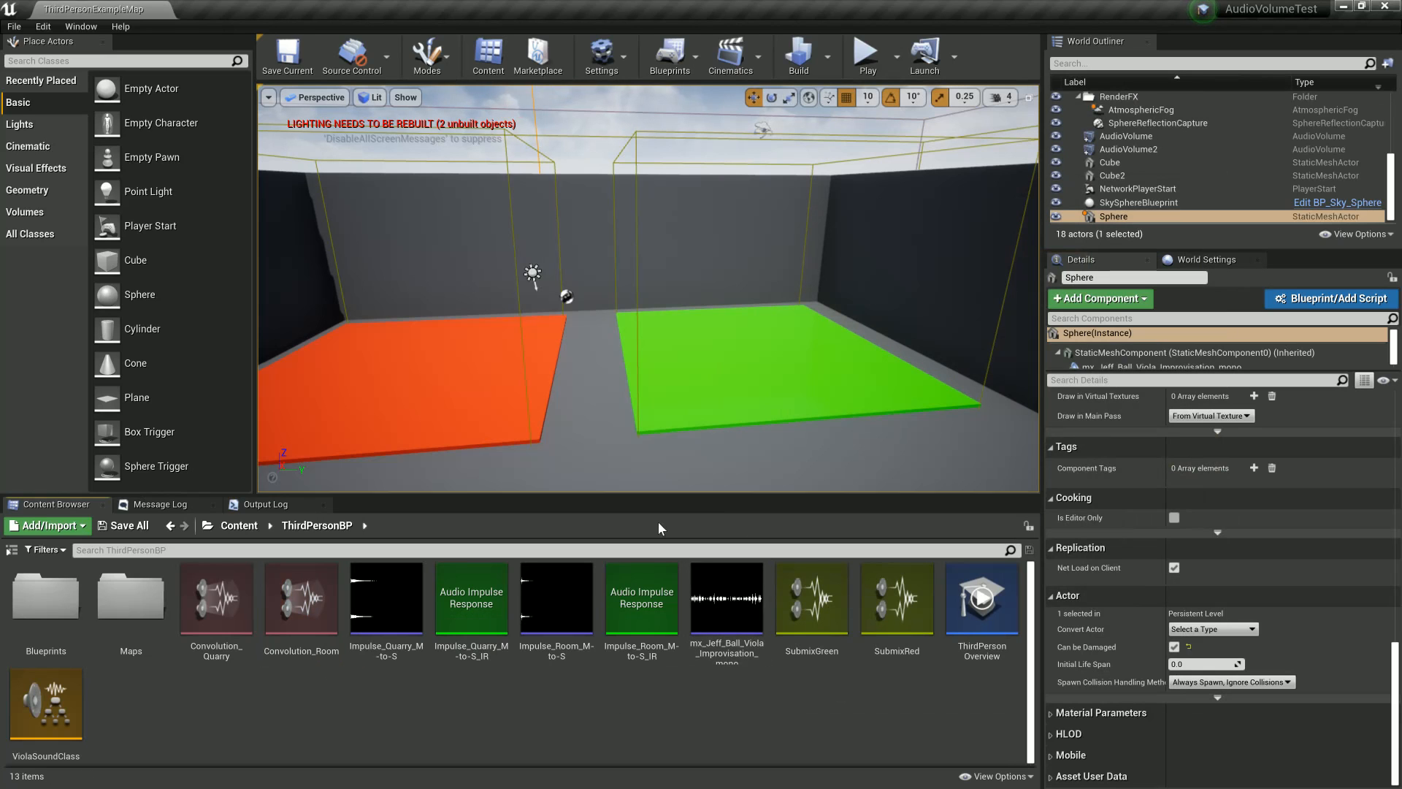
Step: Rename the audio volume above the red platform as AudioVolume_Red
left_click(512, 198)
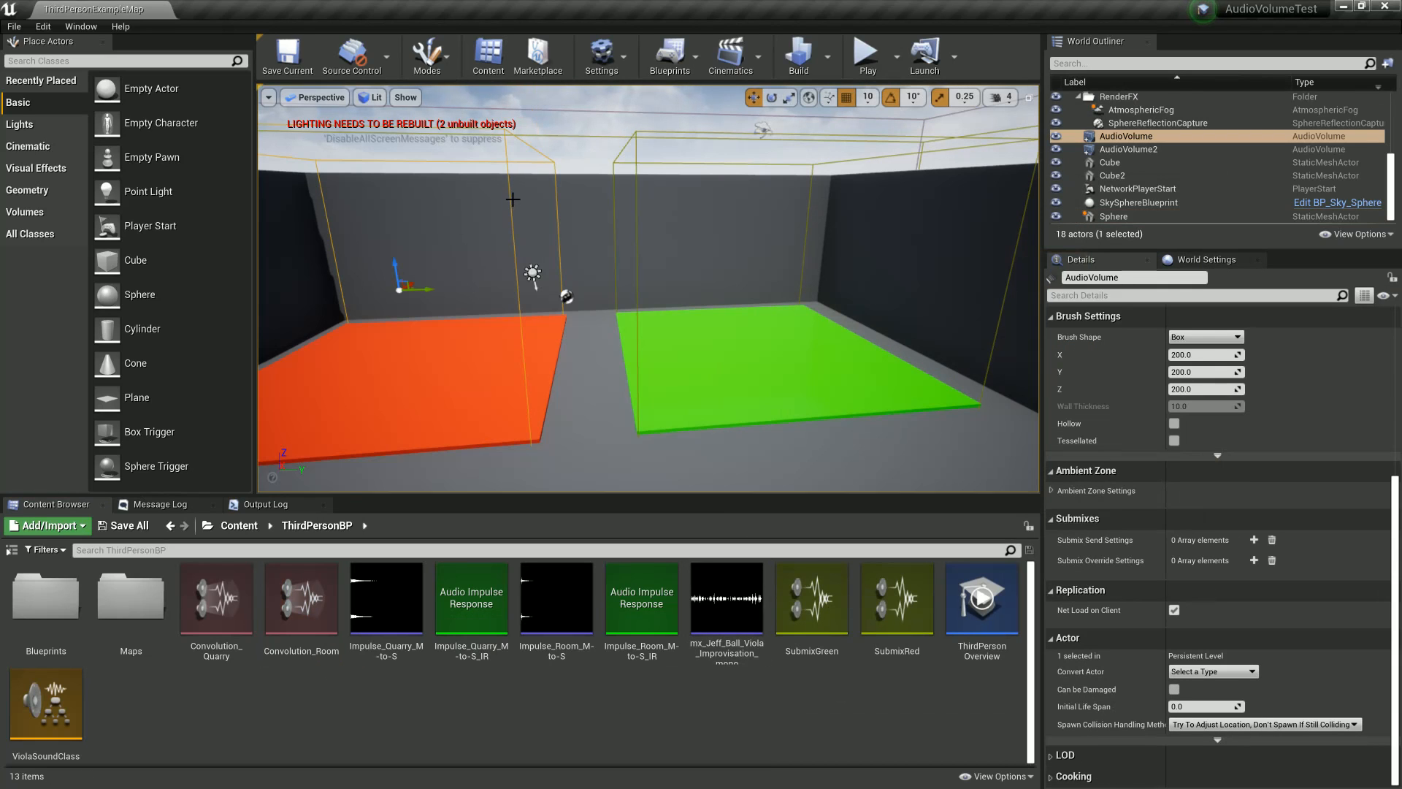
key("f")
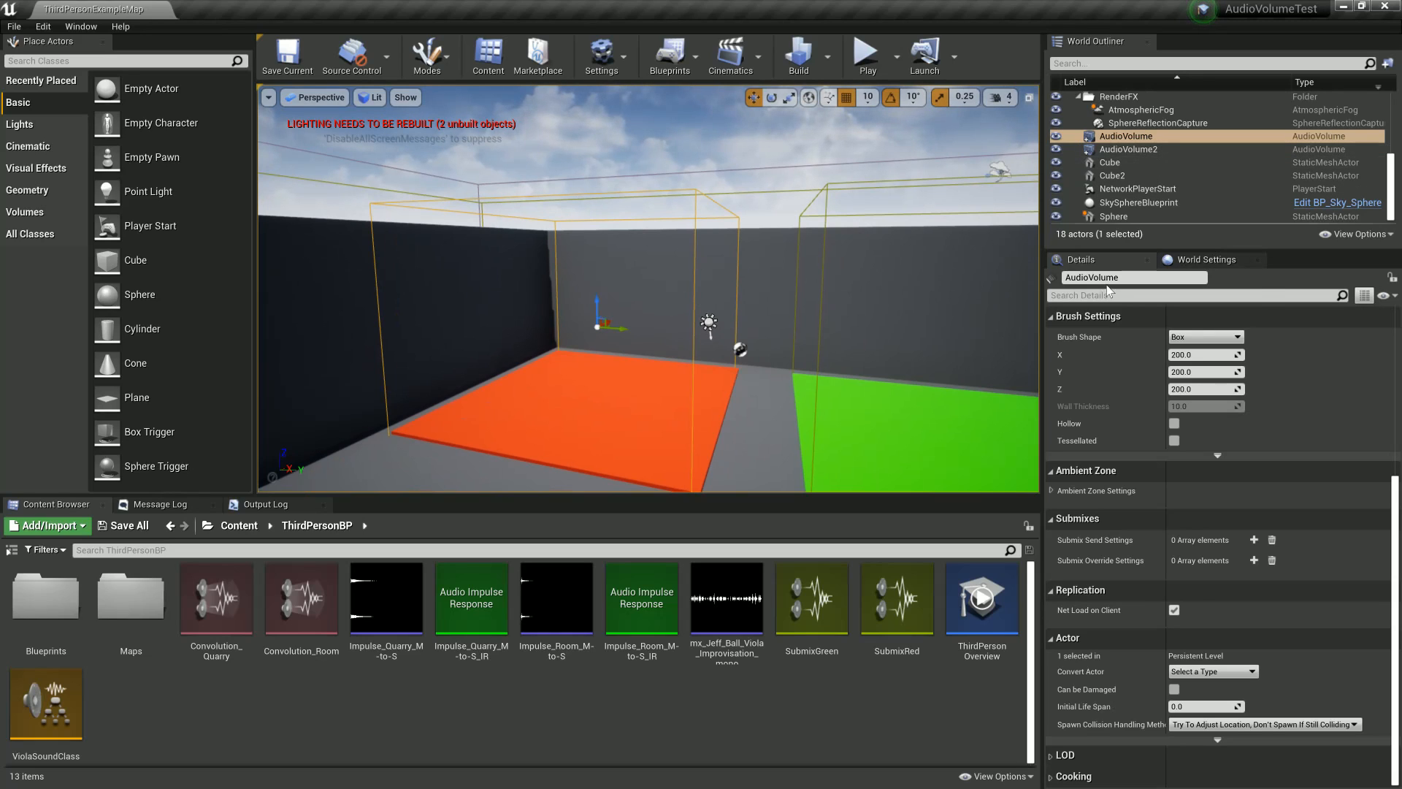
left_click(1132, 277)
left_click(1130, 277)
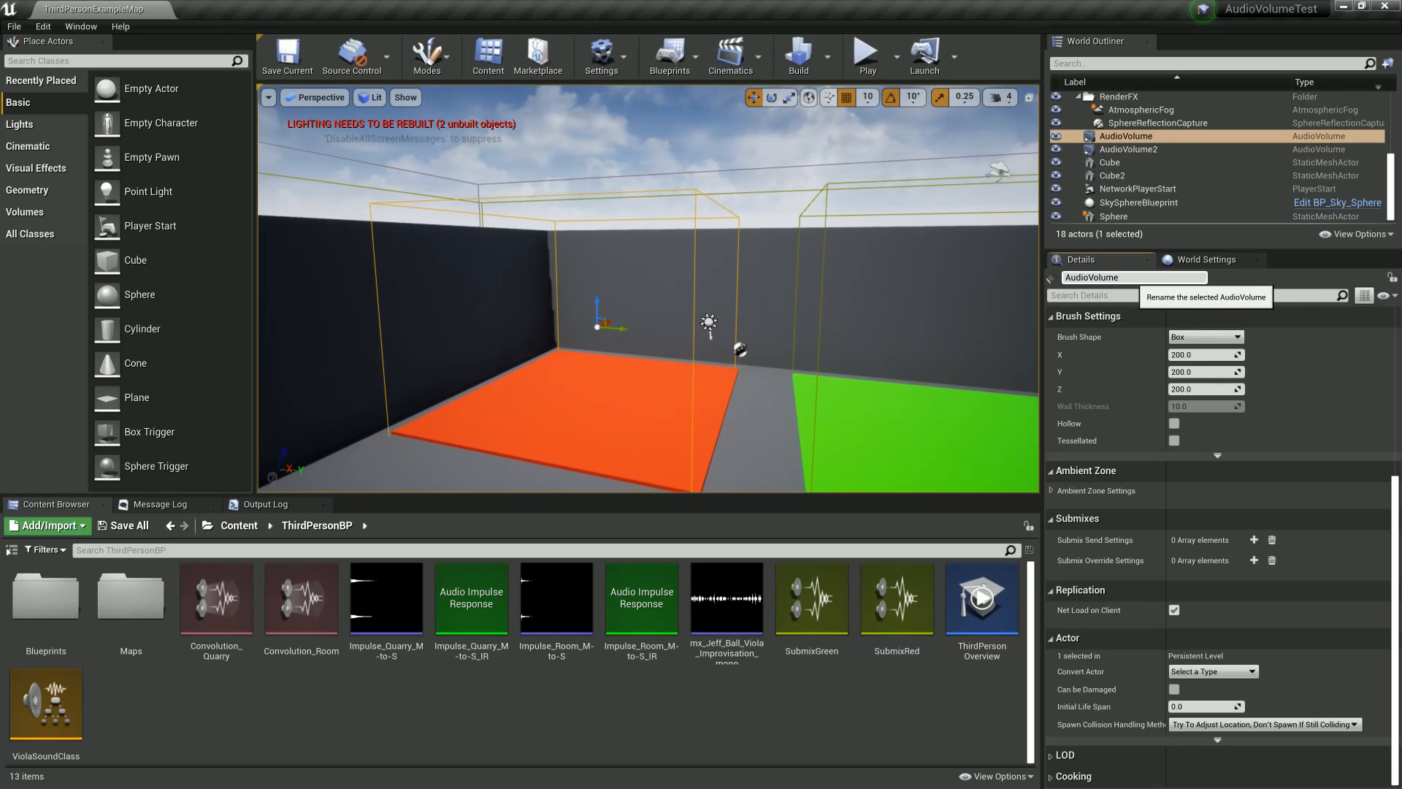
type("_Red")
key("Return")
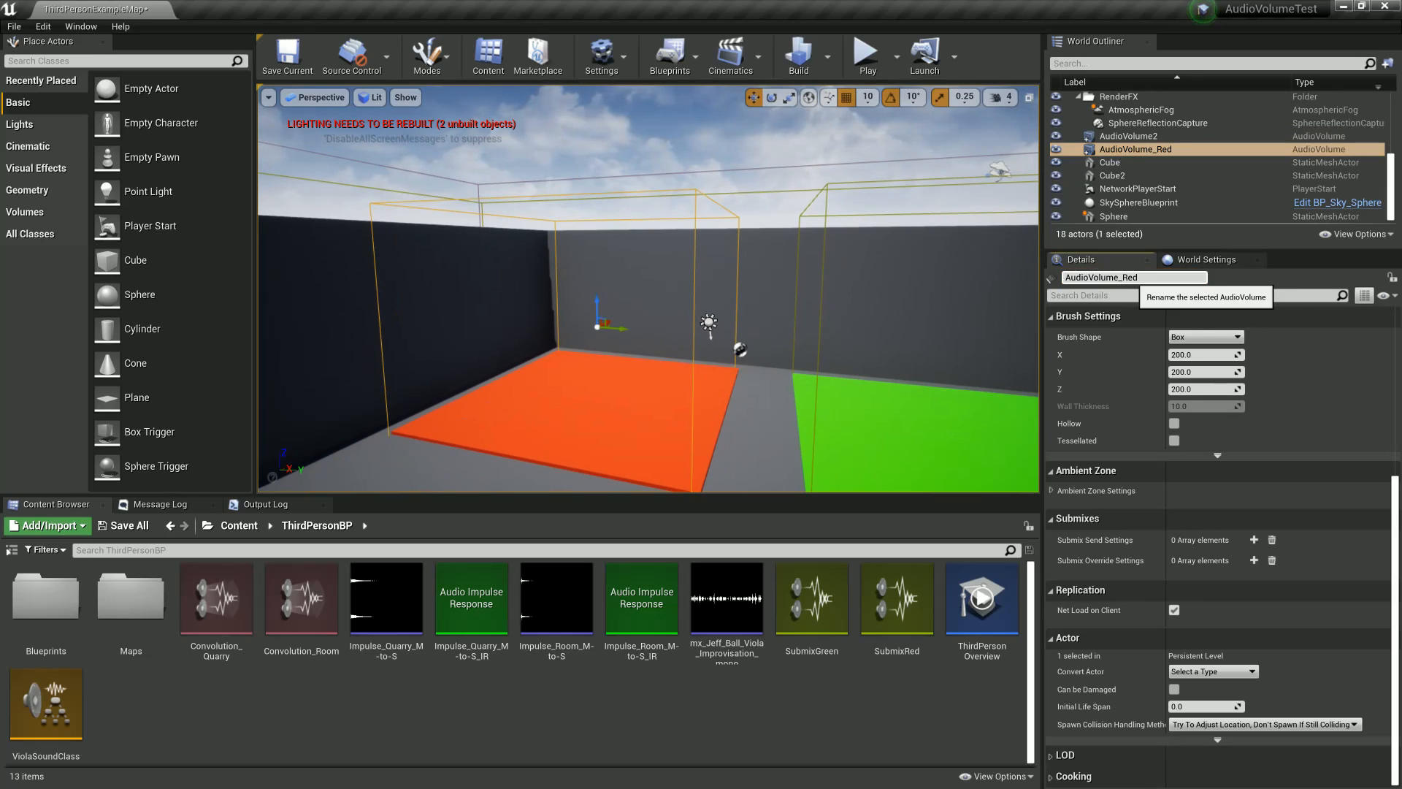
Step: Rename the audio volume above the green platform as AudioVolume_Green, reselect the red volume, and save the level
left_click(826, 208)
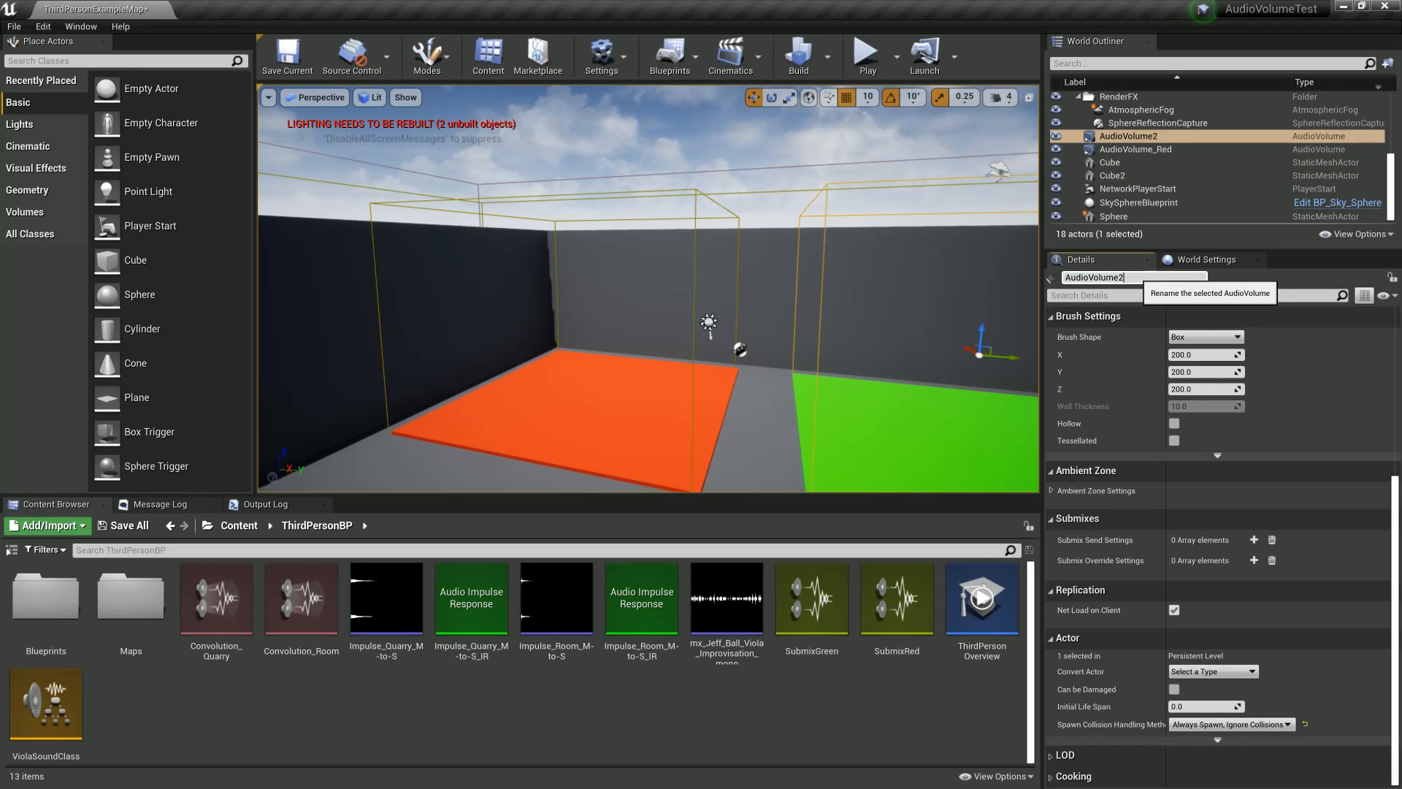
type("en")
key("Return")
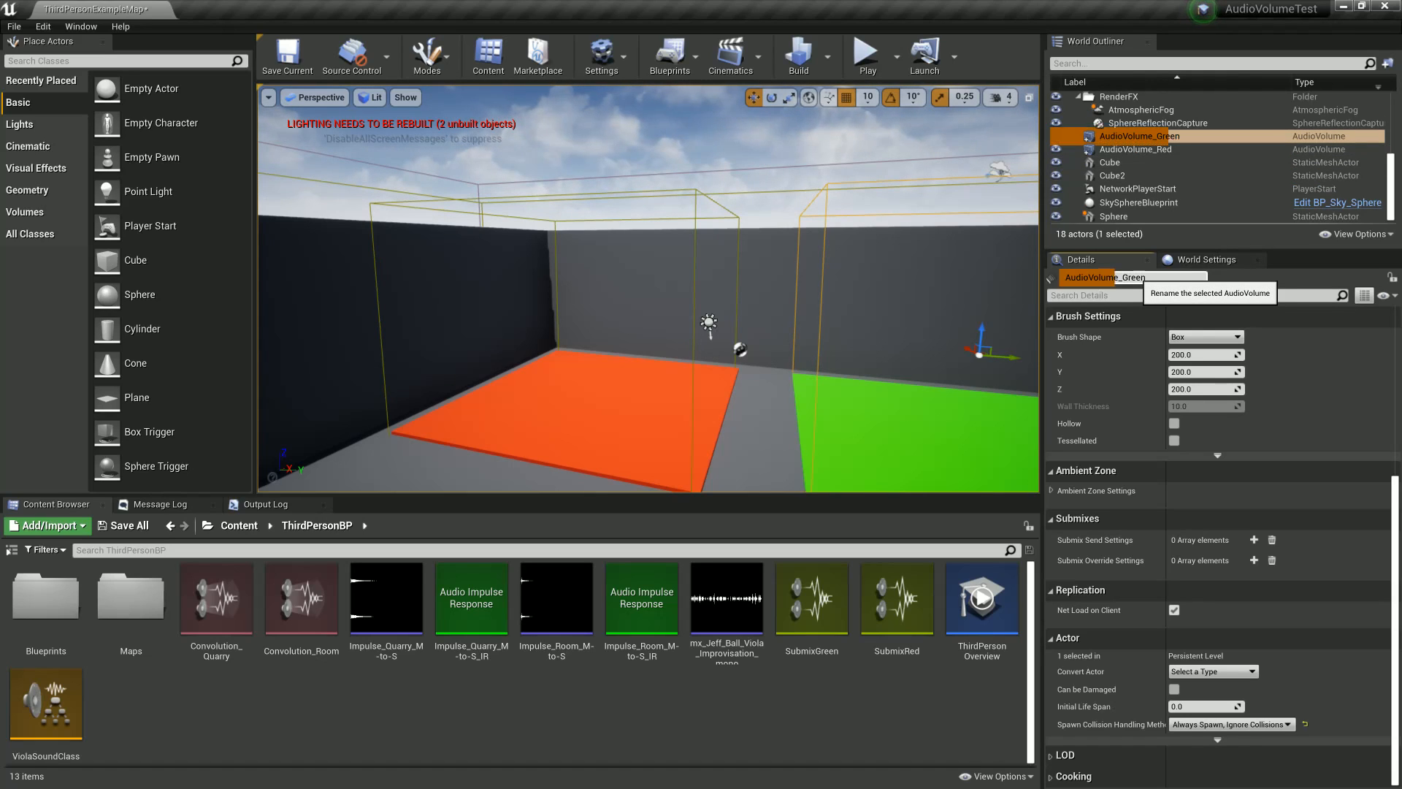
left_click(1183, 151)
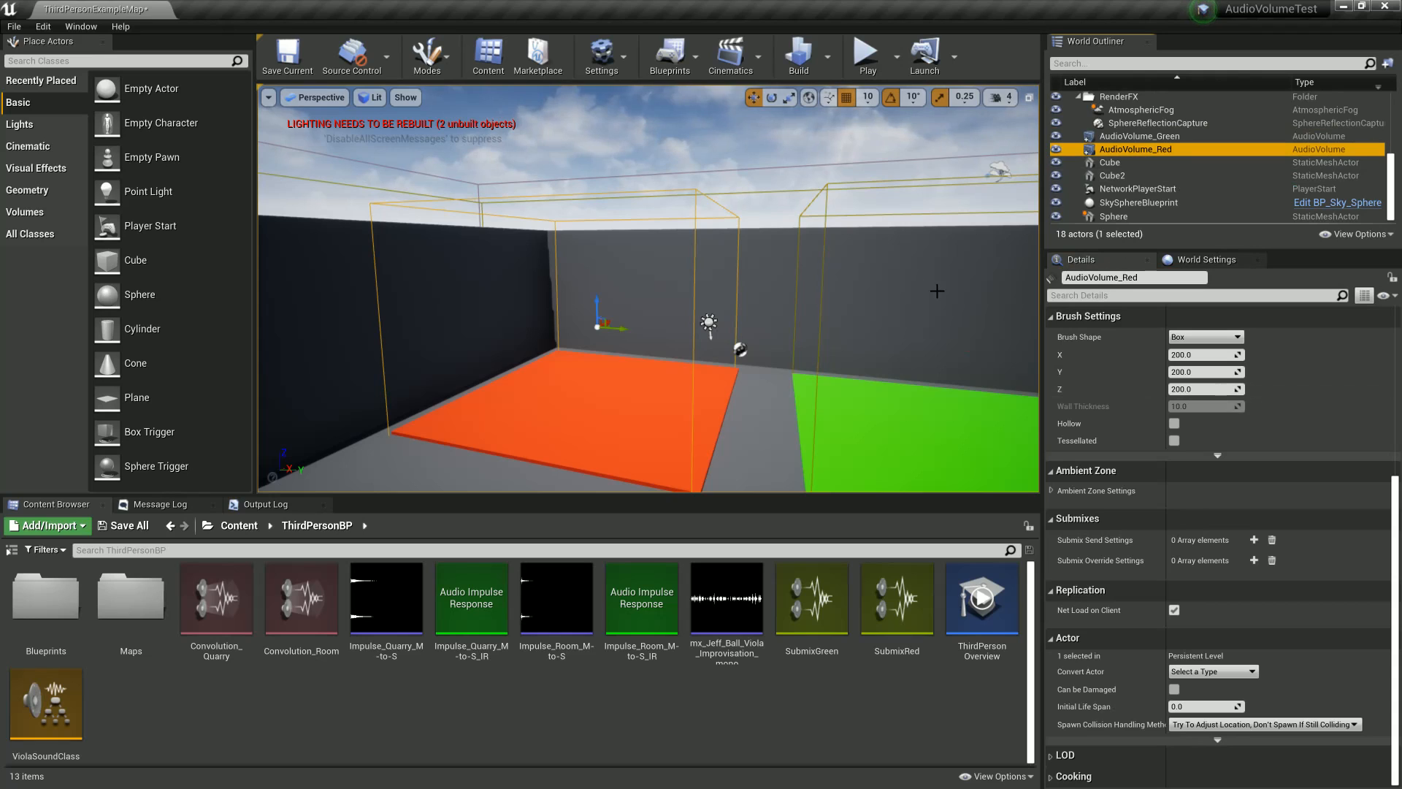
key("ctrl+s")
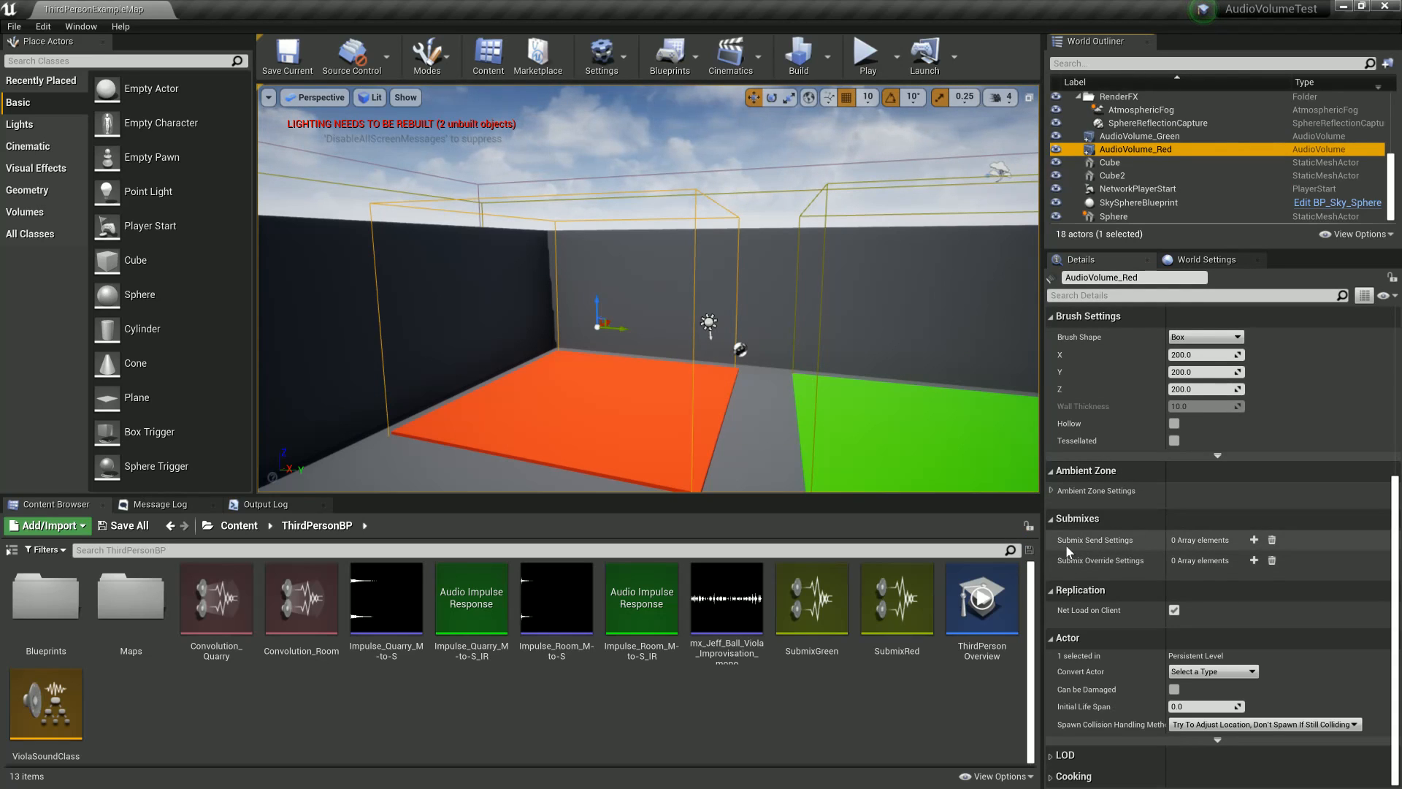
Step: Add a Submix Send Settings entry to AudioVolume_Red and set its Listener Location State to Outside the Volume
left_click(1261, 542)
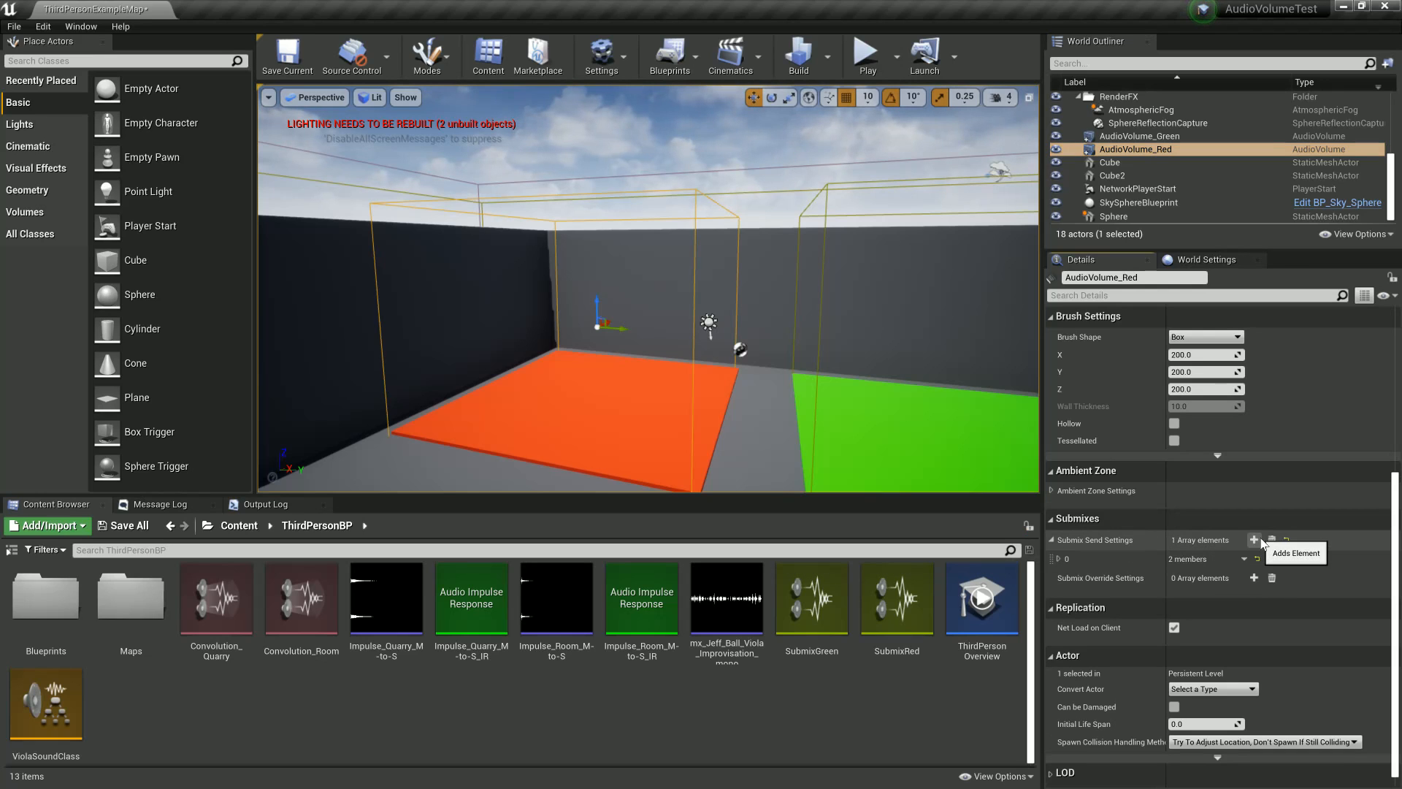
left_click(1059, 561)
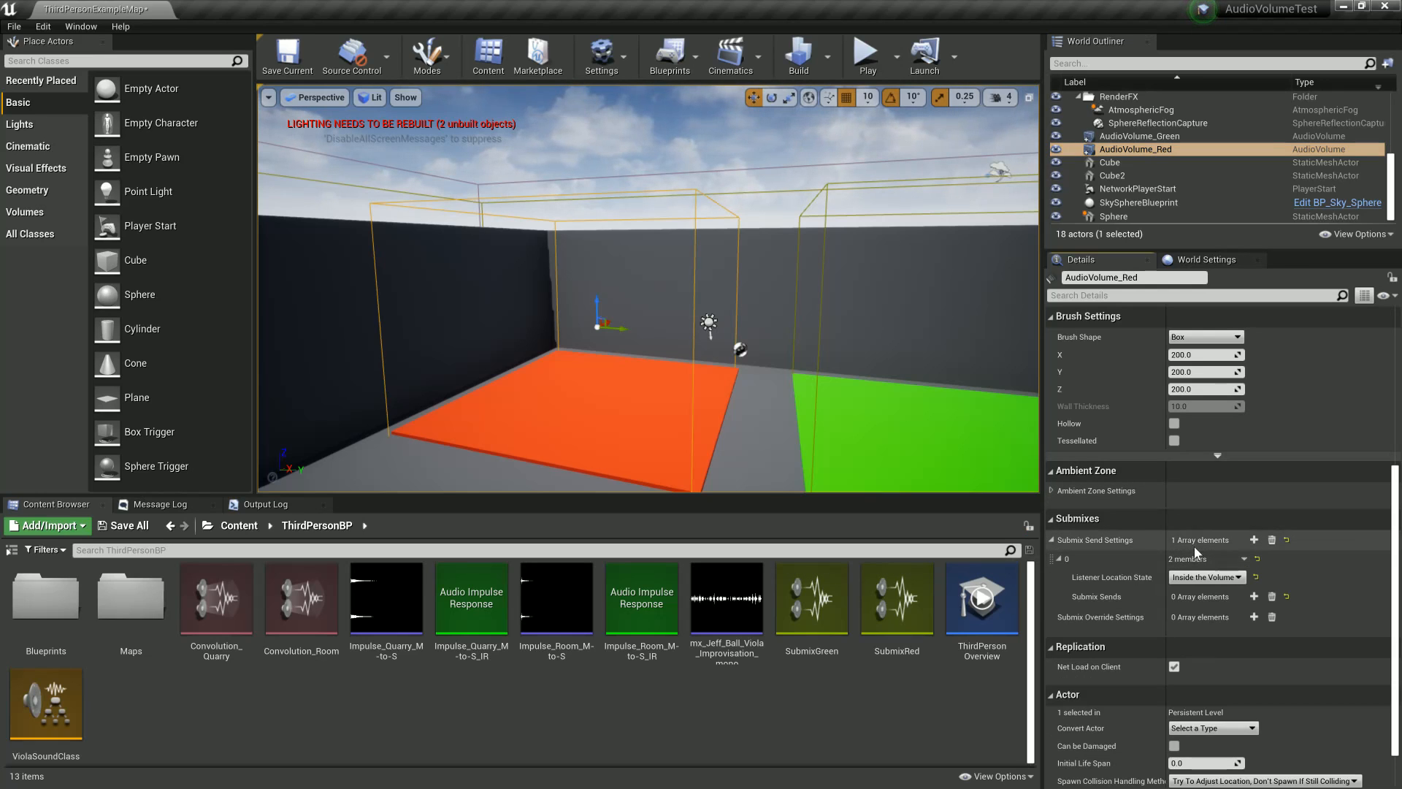
right_click_drag(737, 387, 825, 400)
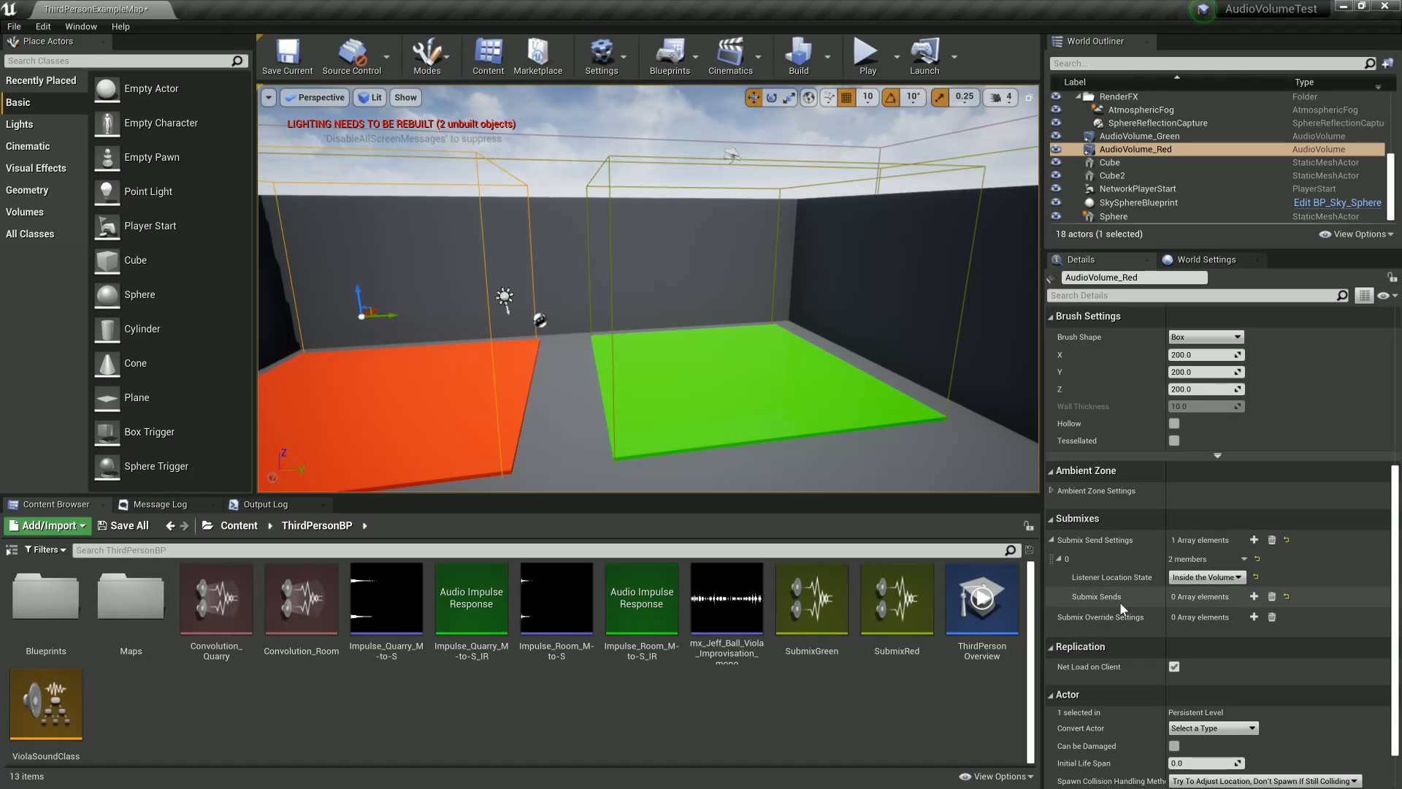
left_click(1218, 578)
left_click(1224, 604)
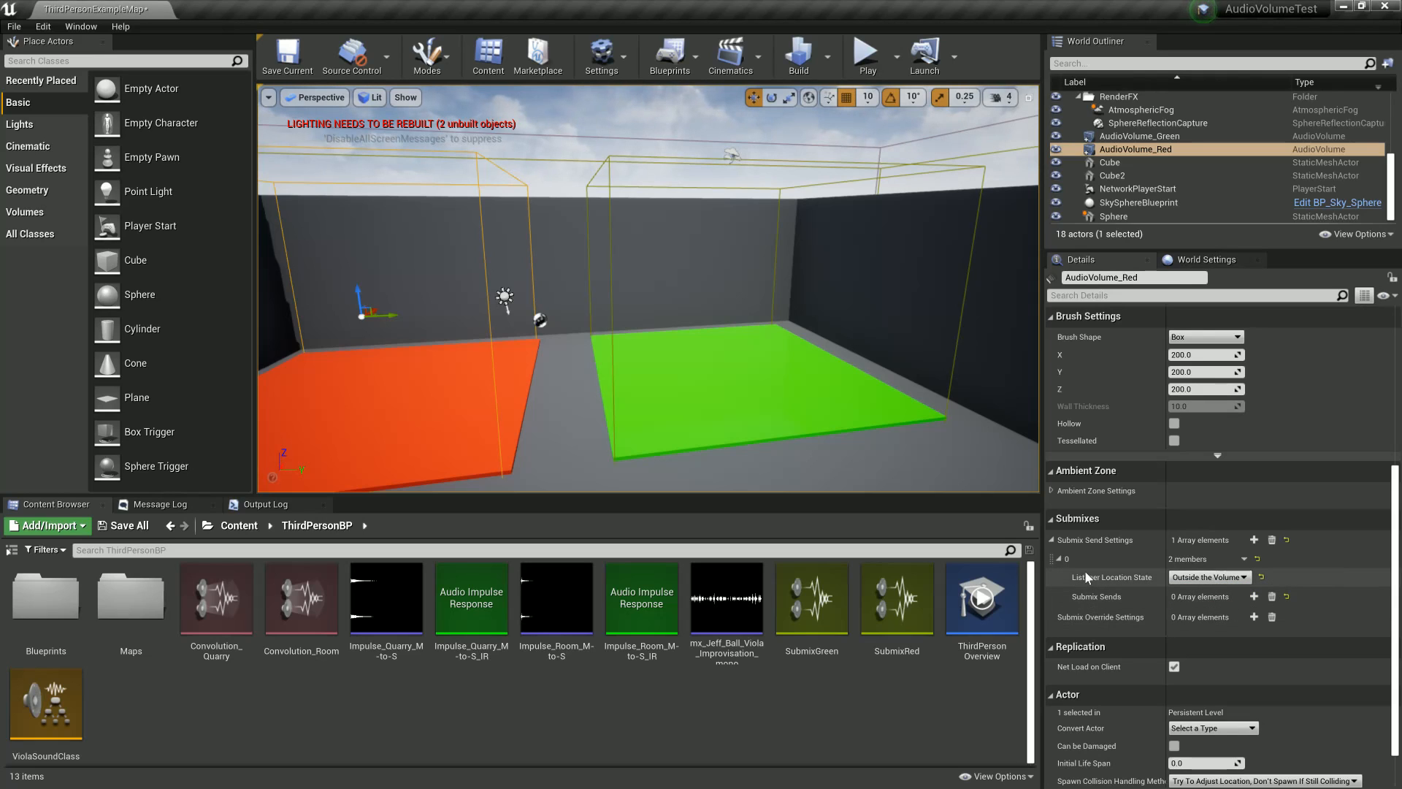
Step: Add a submix send to that entry with Linear send level control and the Post Distance Attenuation send stage
left_click(1254, 597)
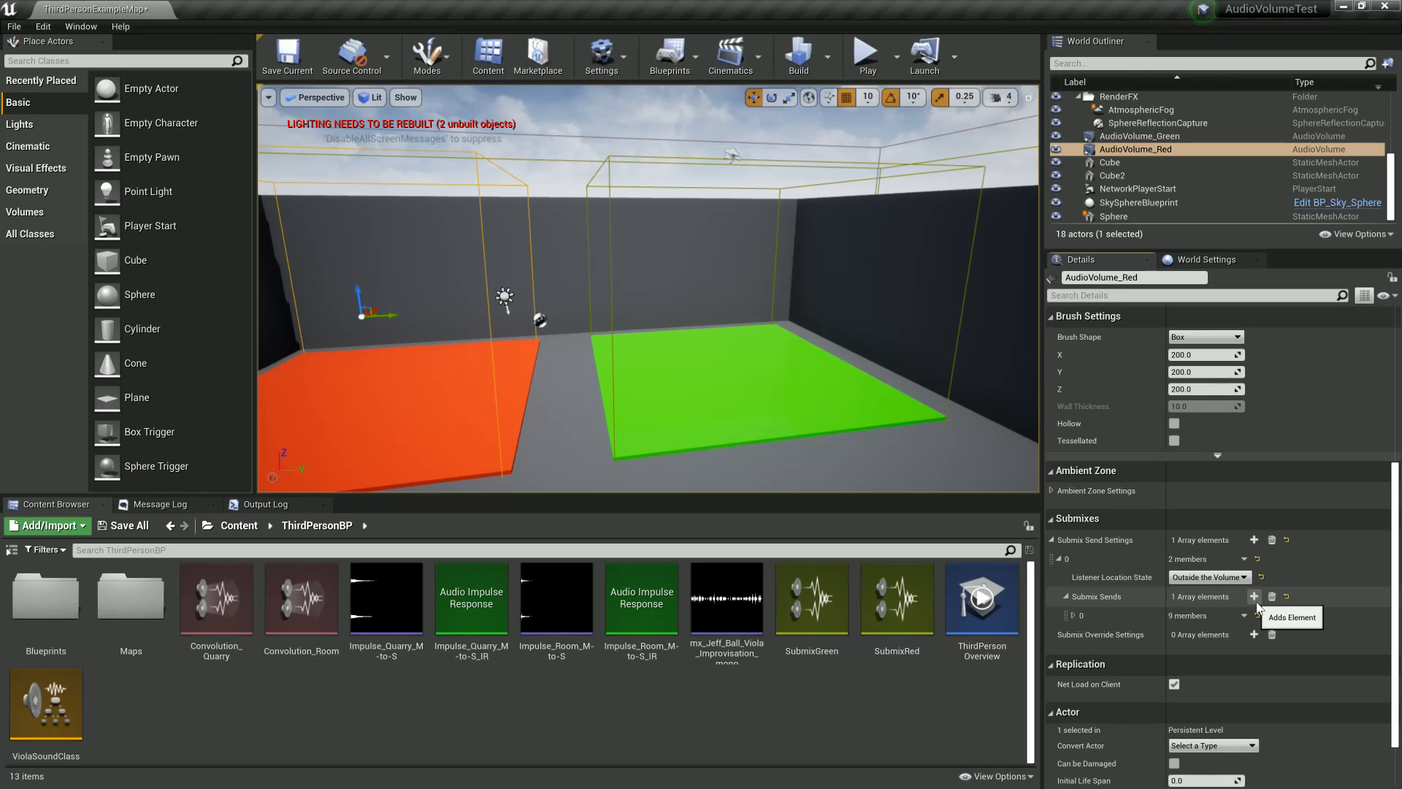
left_click(1073, 615)
scroll(1080, 640, "down", 4)
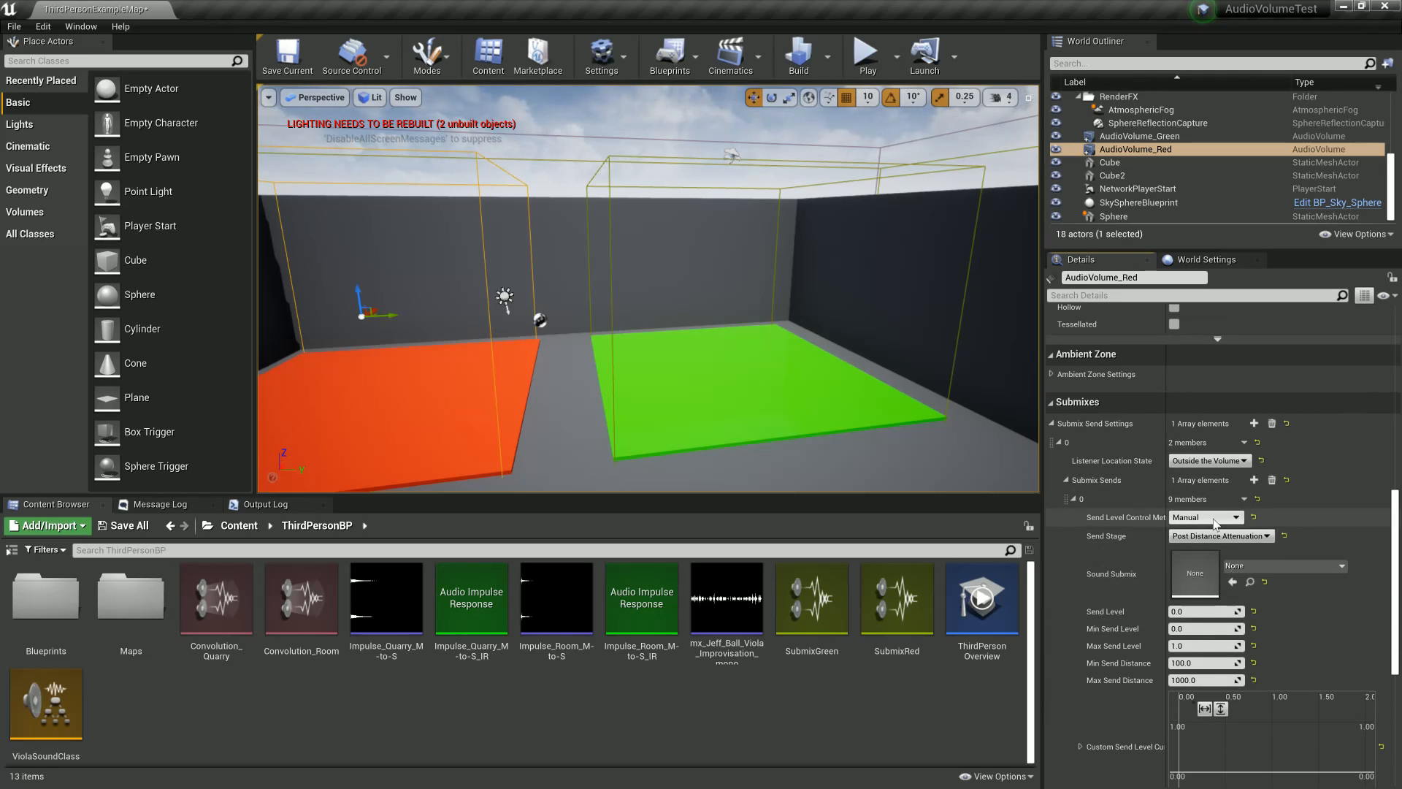
left_click(1205, 518)
left_click(1196, 530)
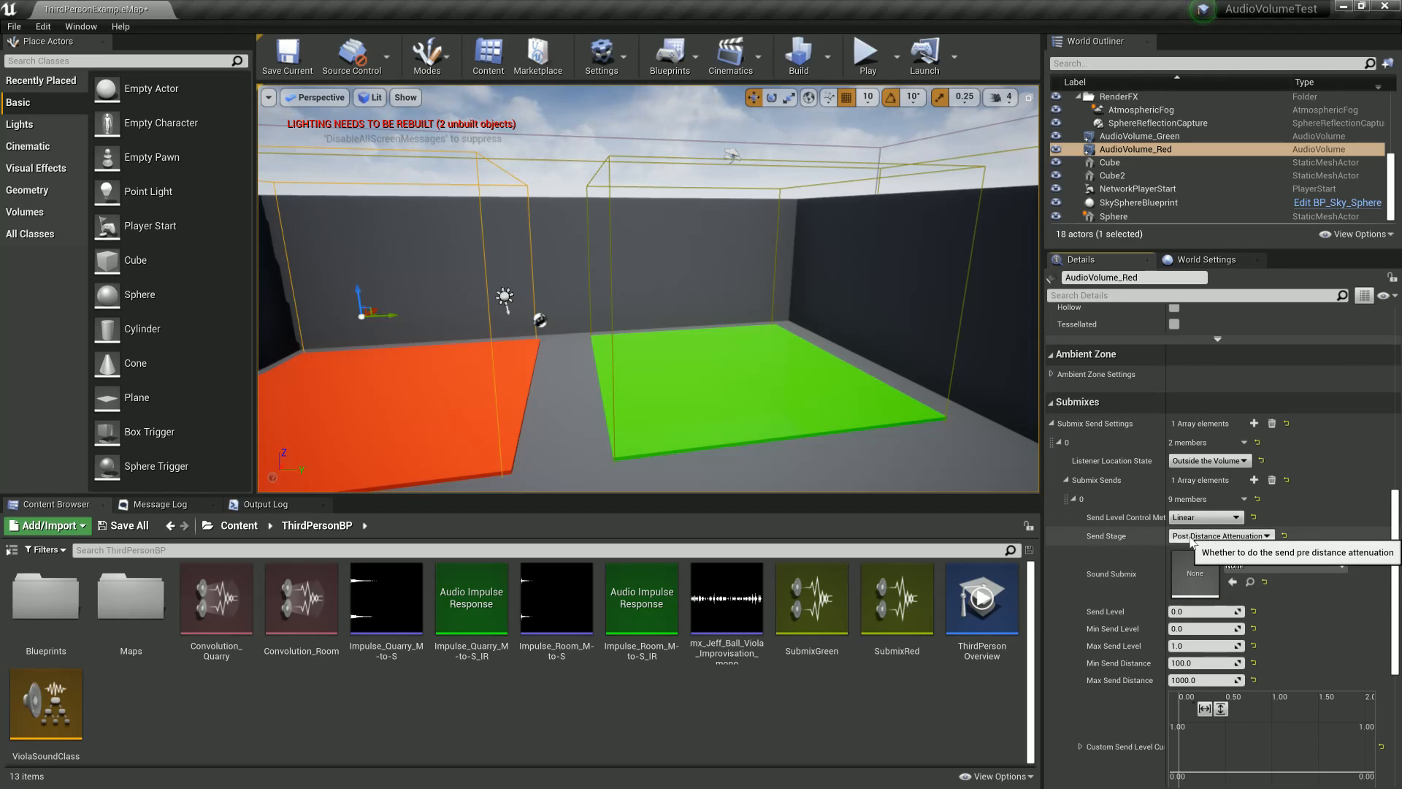
left_click(1255, 541)
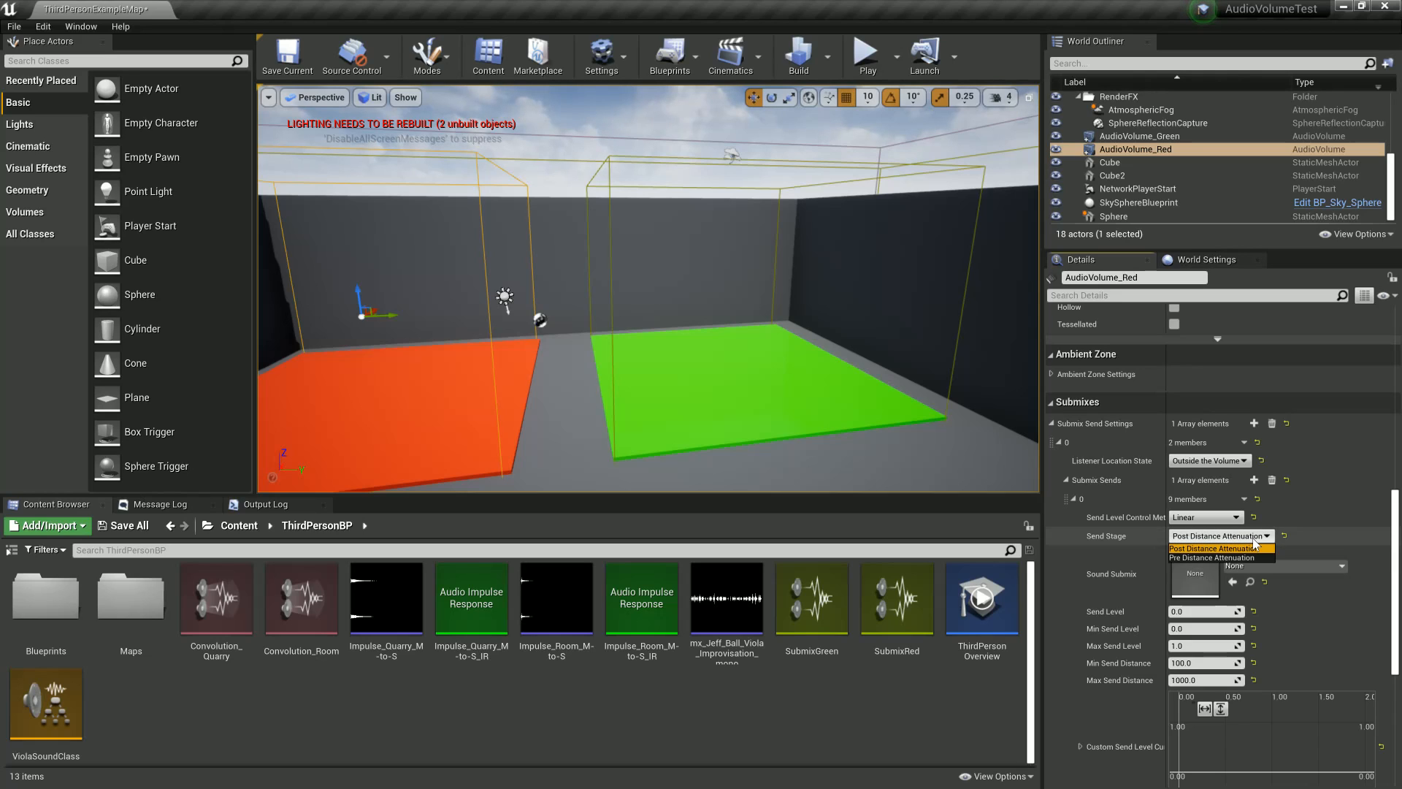
left_click(1266, 540)
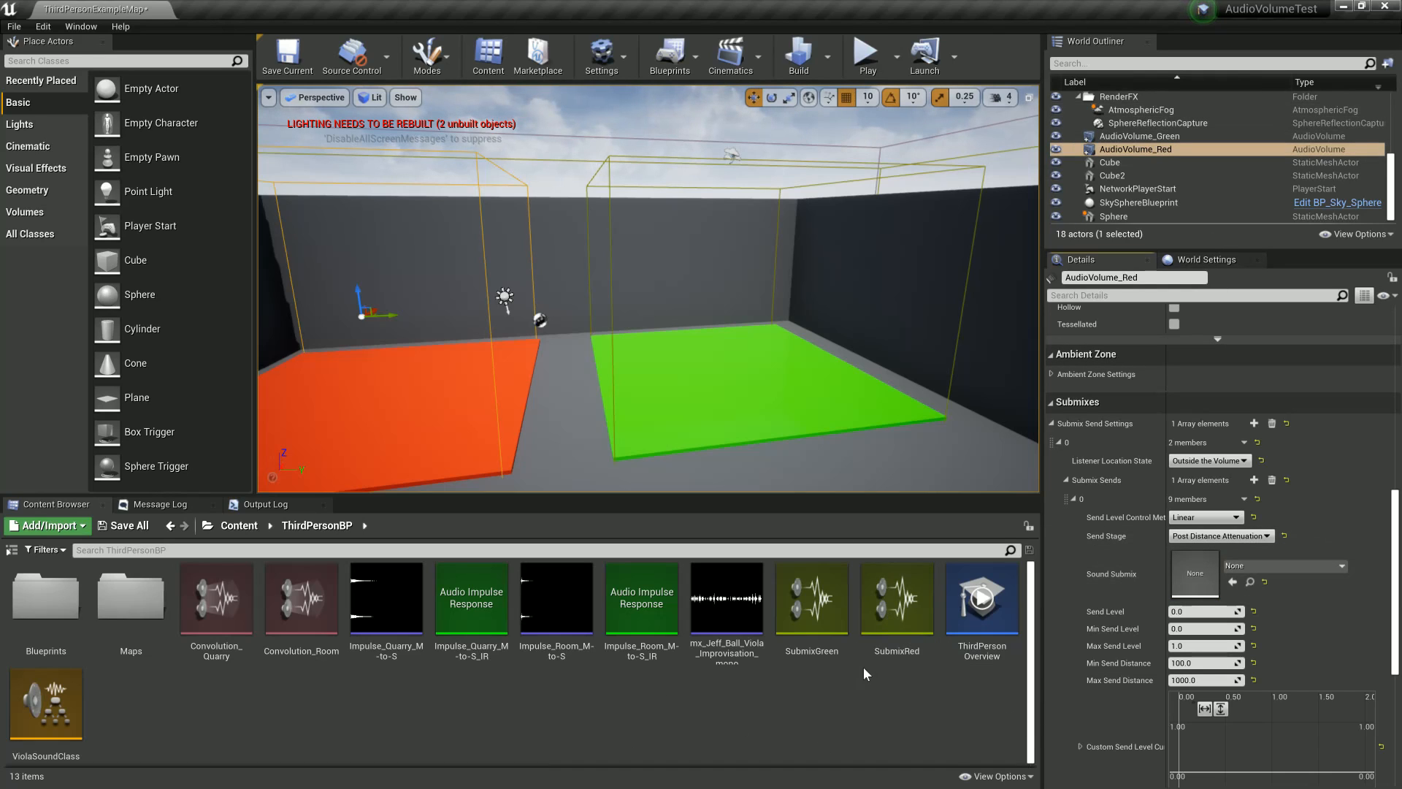
Step: Assign SubmixRed to the send, set Min Send Level to 0.1 and Max Send Distance to 3000, and save the level
left_click_drag(877, 662, 1195, 574)
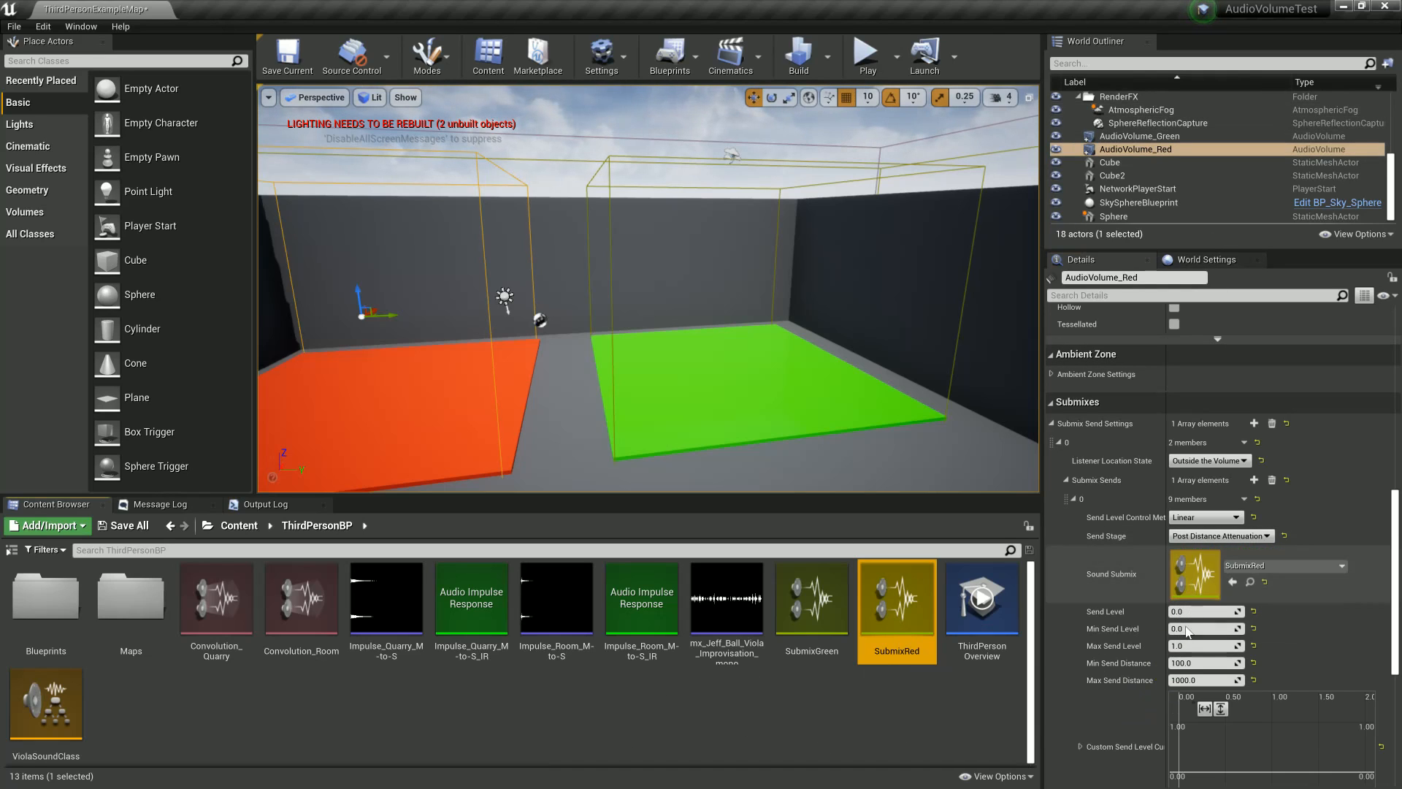
left_click(1201, 628)
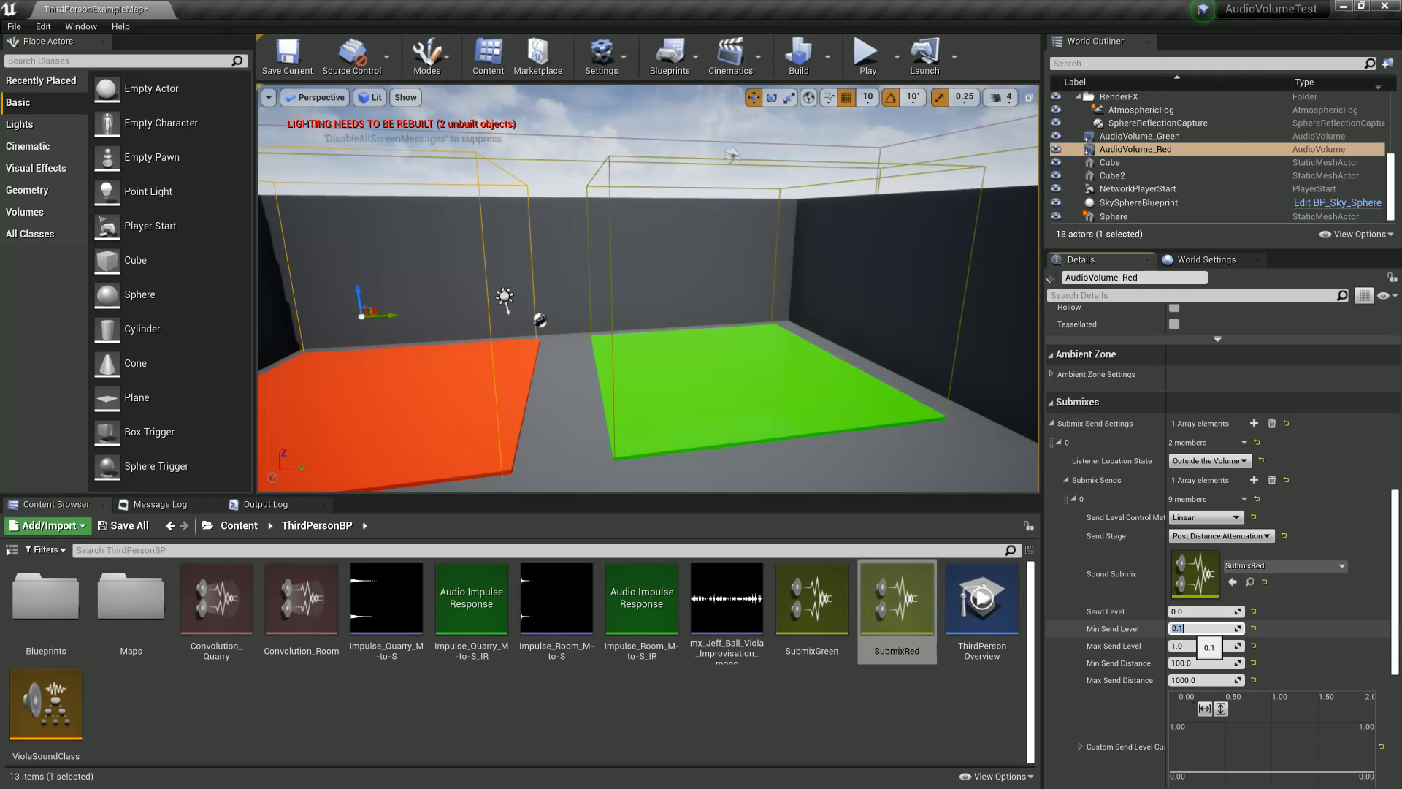
left_click(1208, 681)
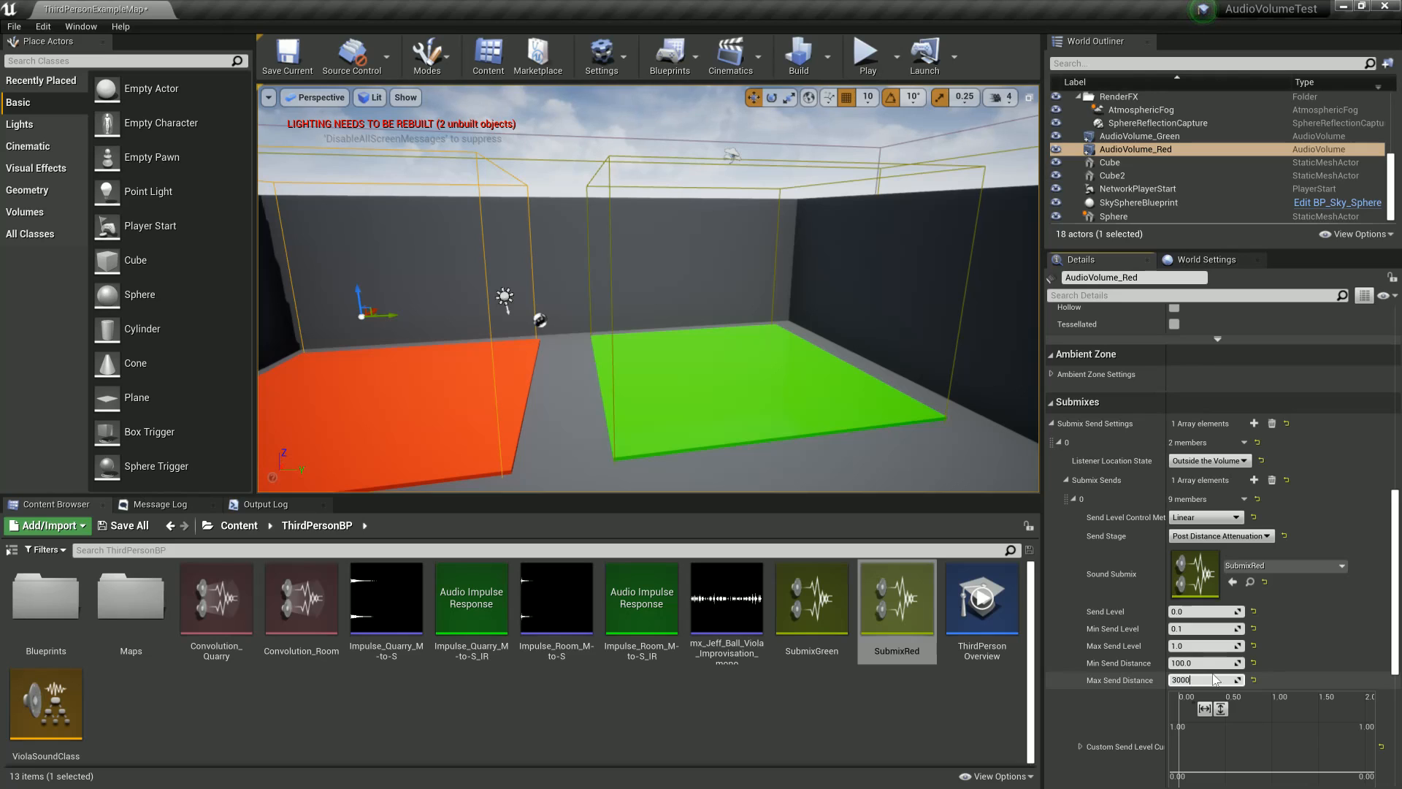
key("Return")
left_click(289, 59)
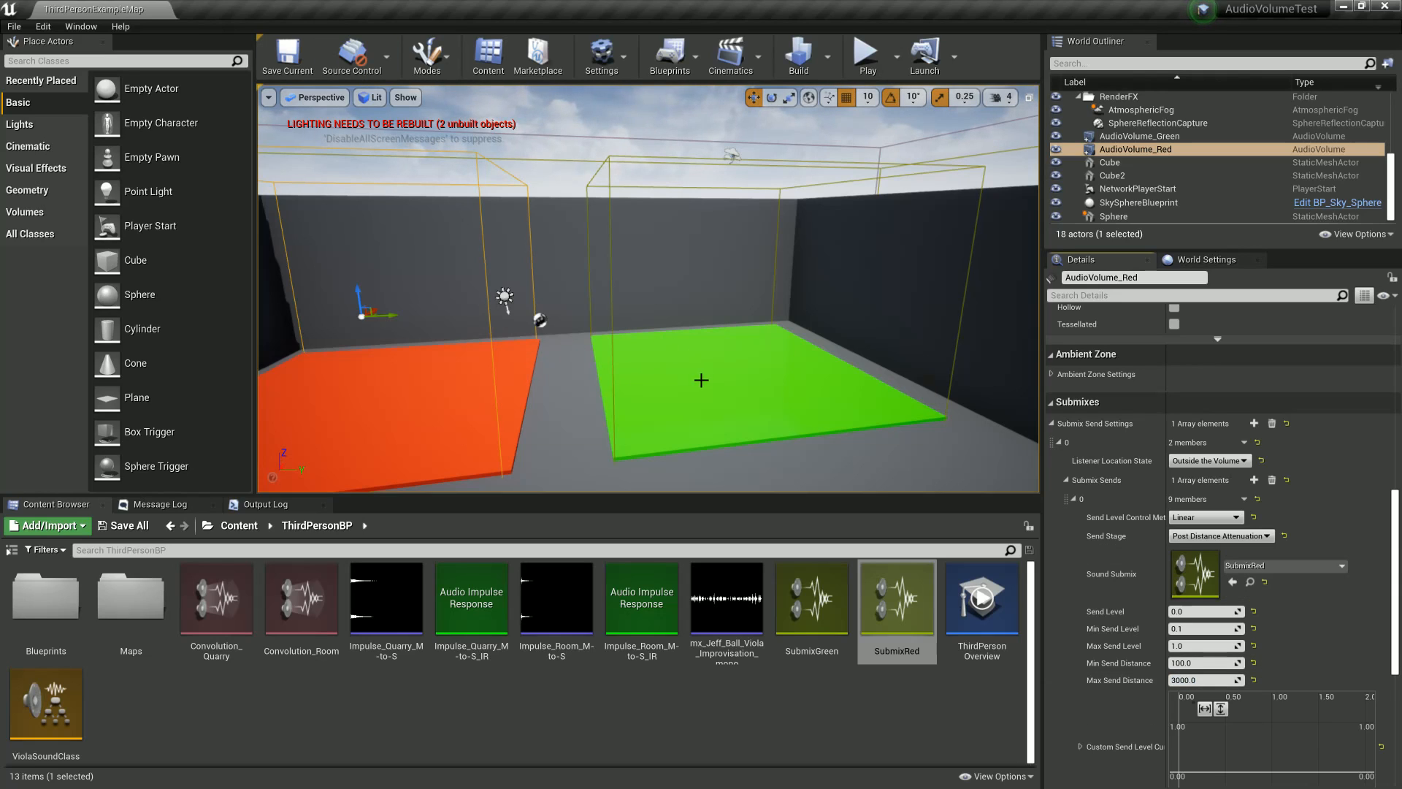
Step: Play the level and push the sphere onto the red platform to listen to the send from outside the volume
right_click_drag(735, 384, 560, 445)
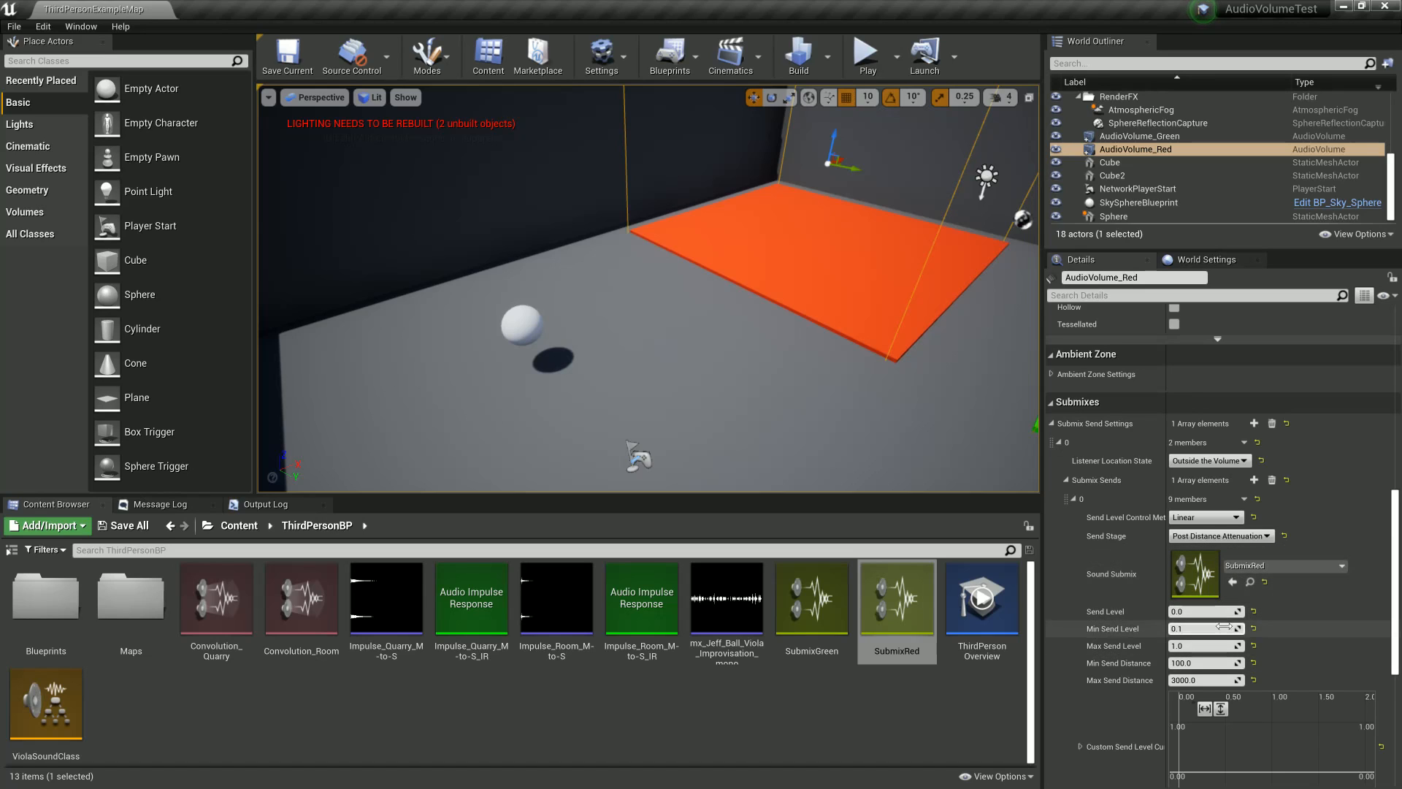
scroll(1129, 703, "down", 3)
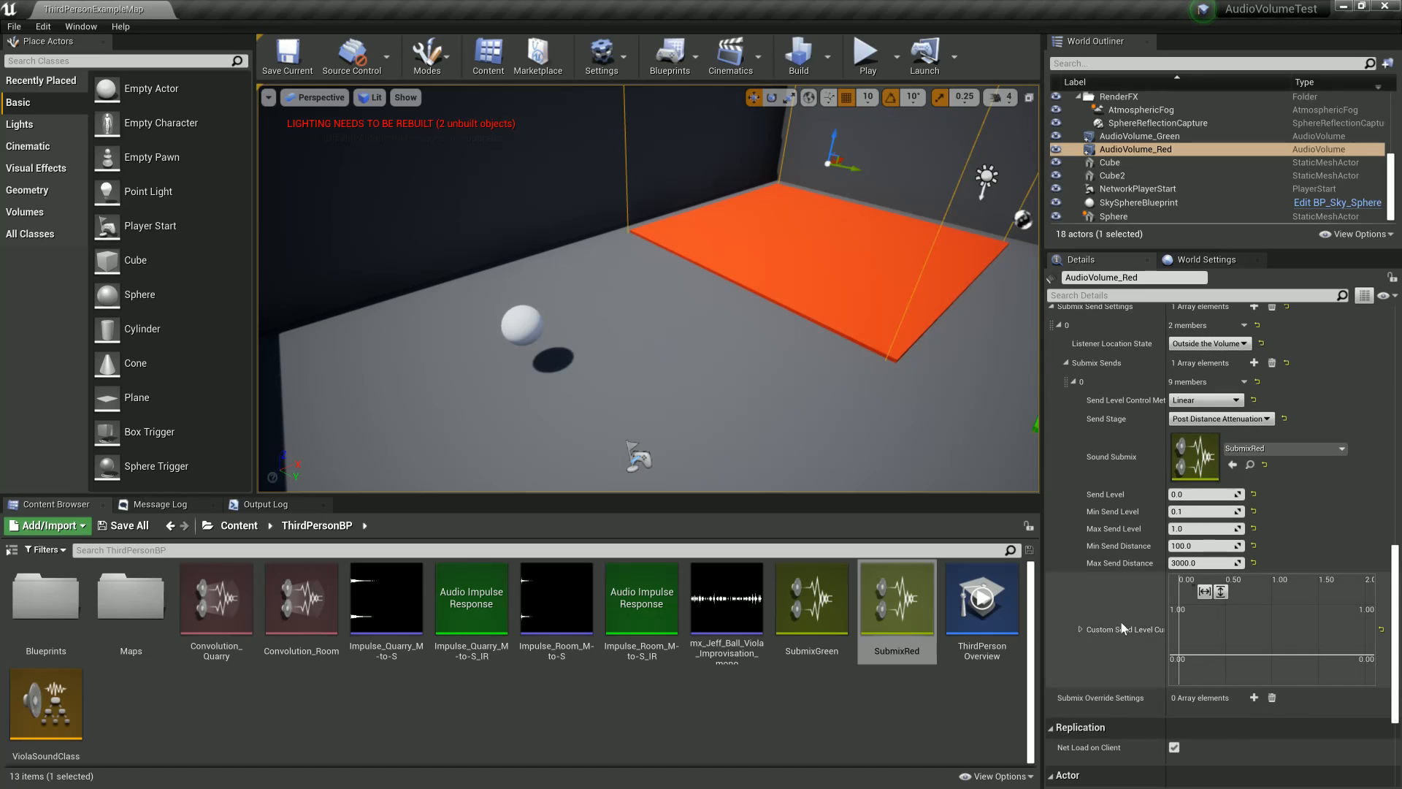
scroll(1128, 624, "up", 2)
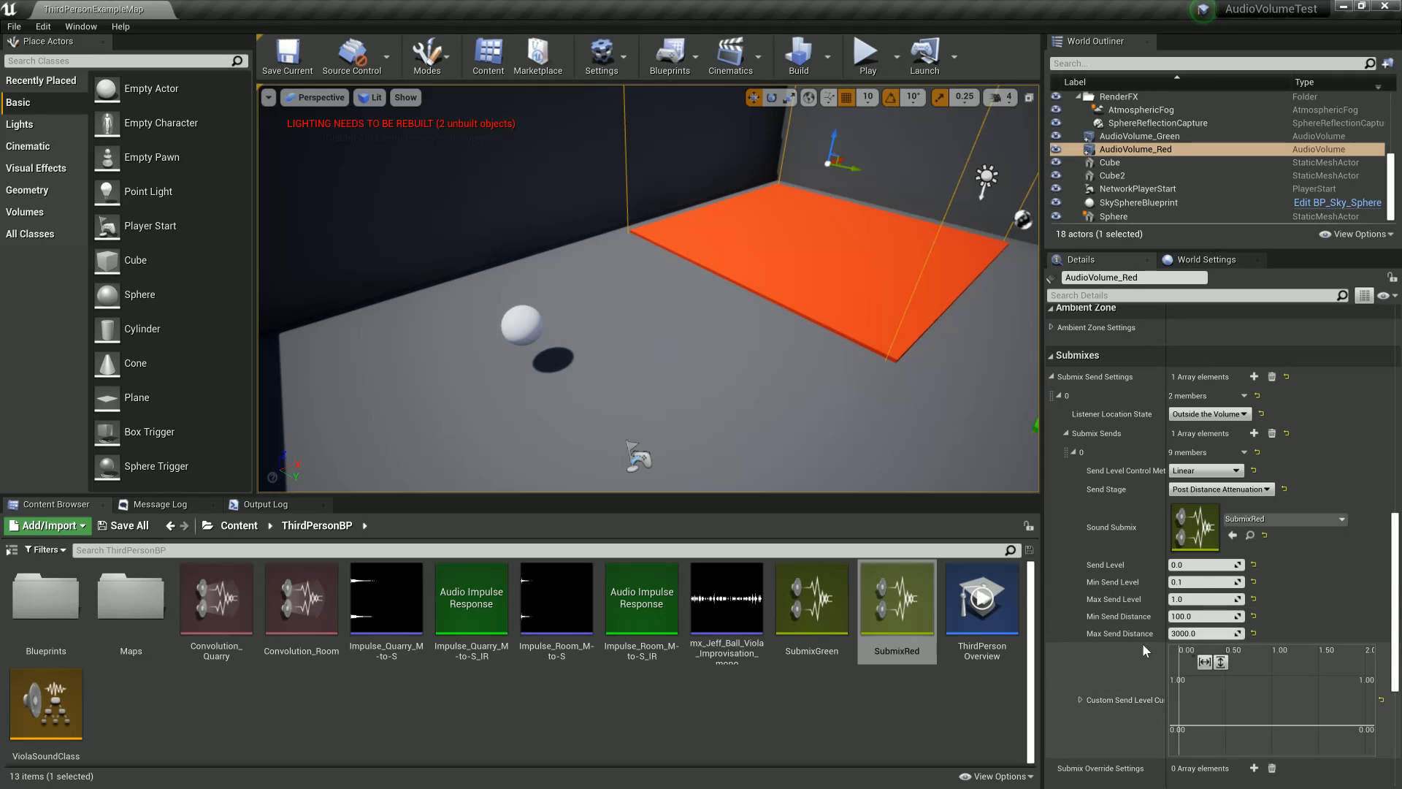
left_click(868, 58)
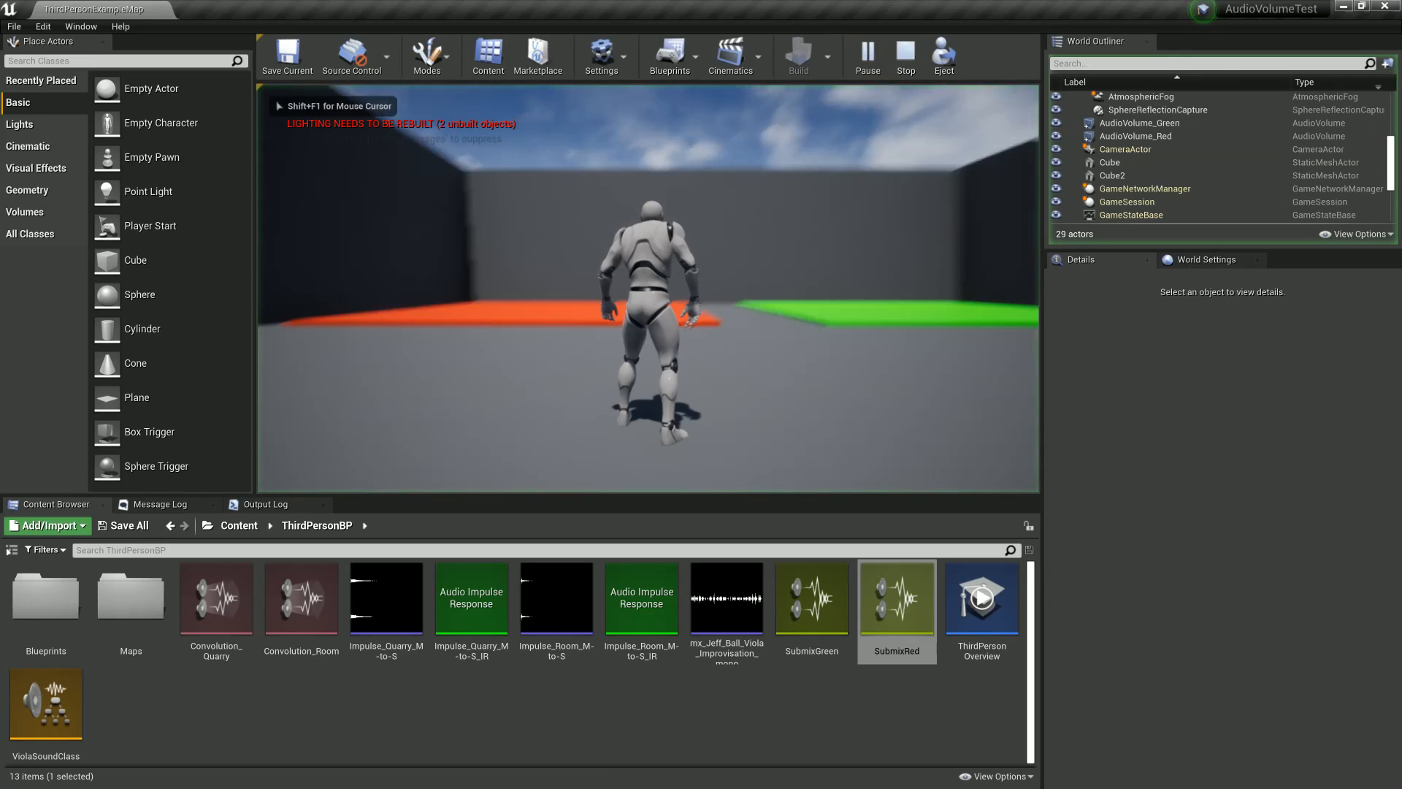
key("w")
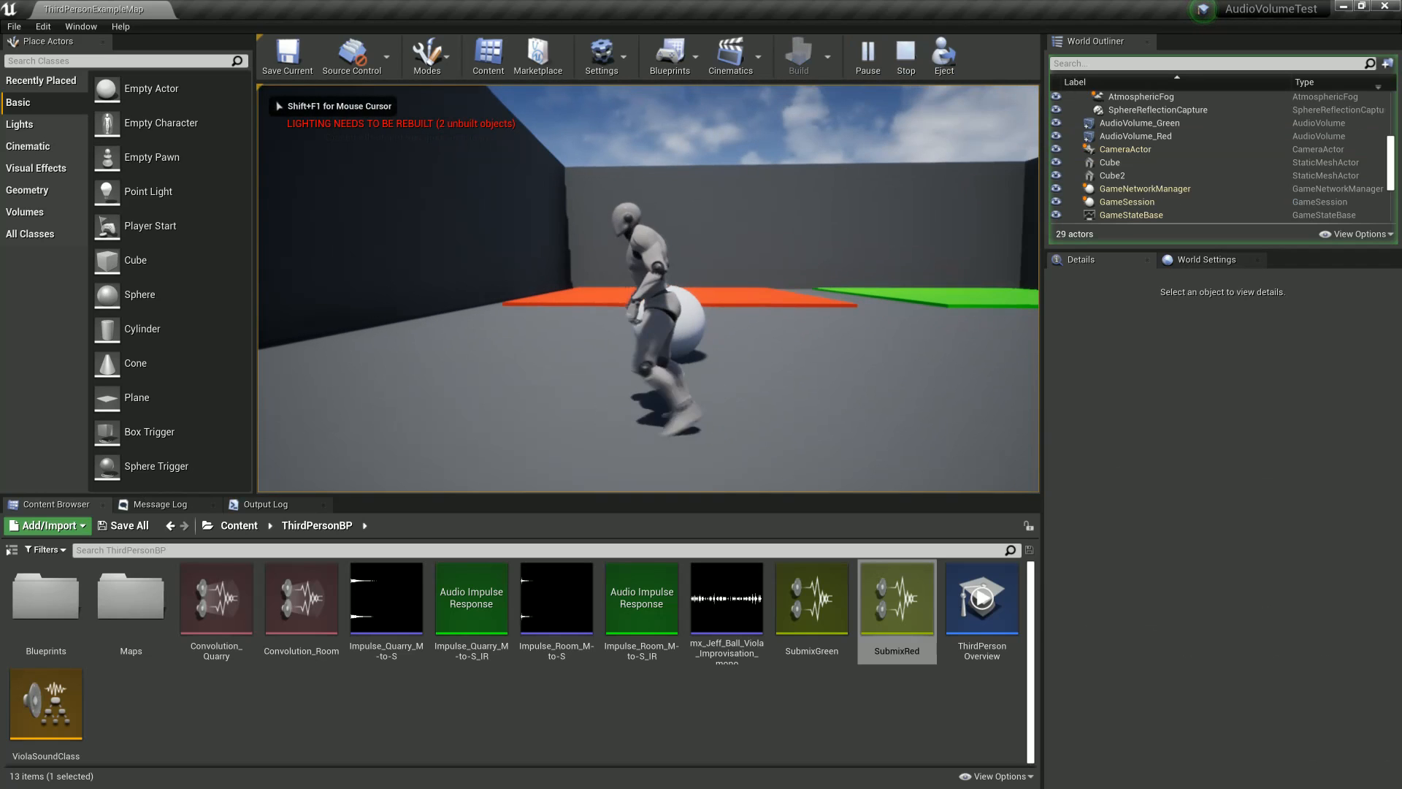
key("w")
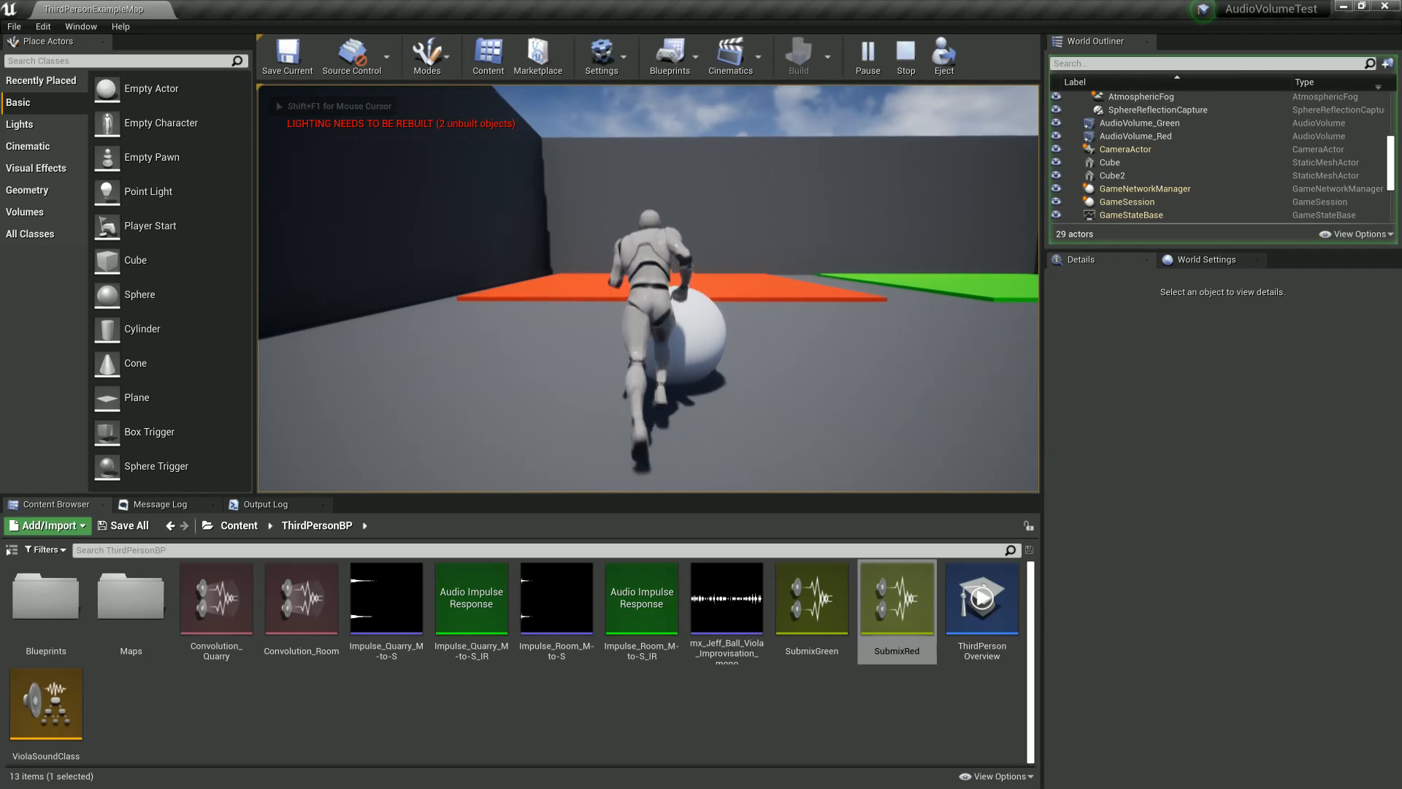
key("s")
key("w")
key("d")
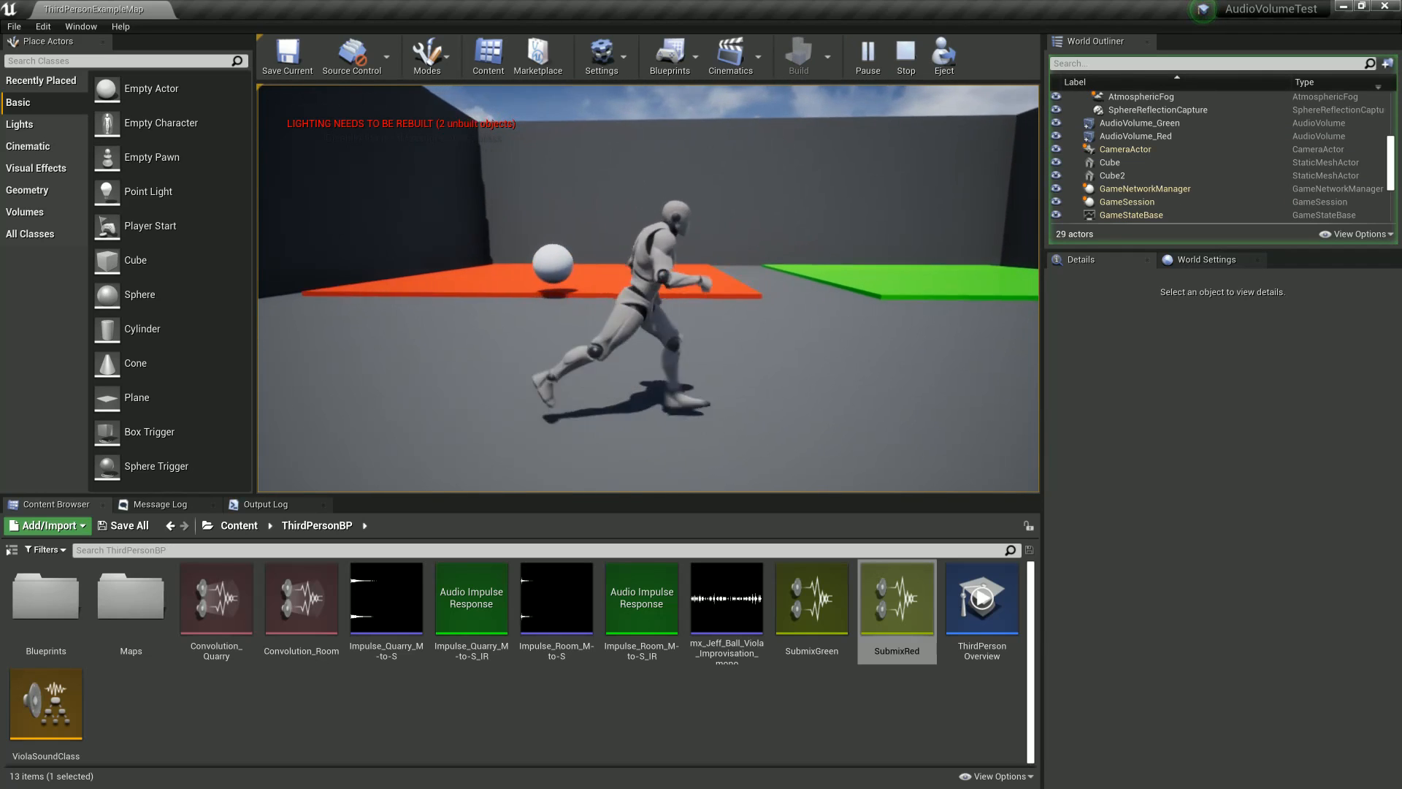
Step: Walk the character around the platforms to the sphere and onto the red platform while listening, and end the play test
key("d")
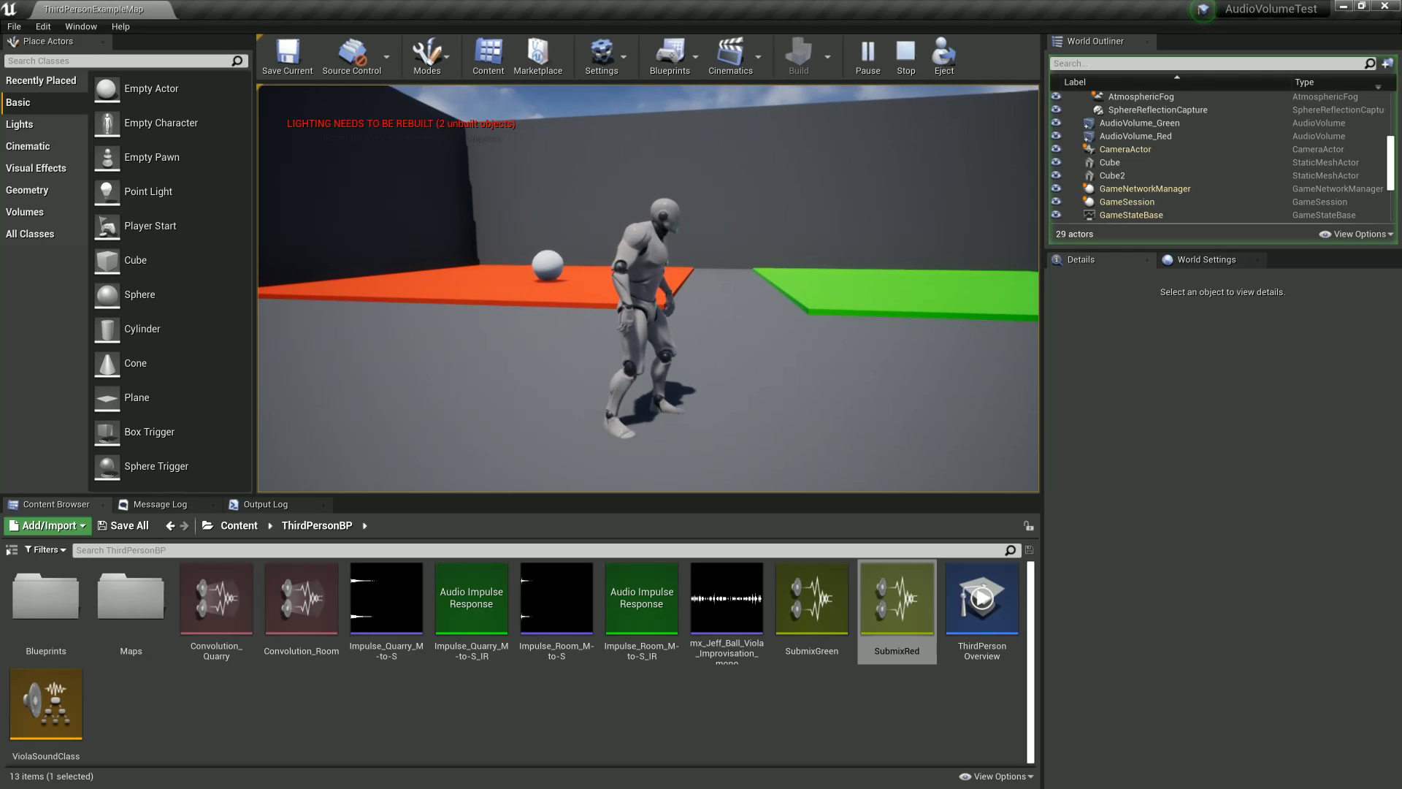
key("w")
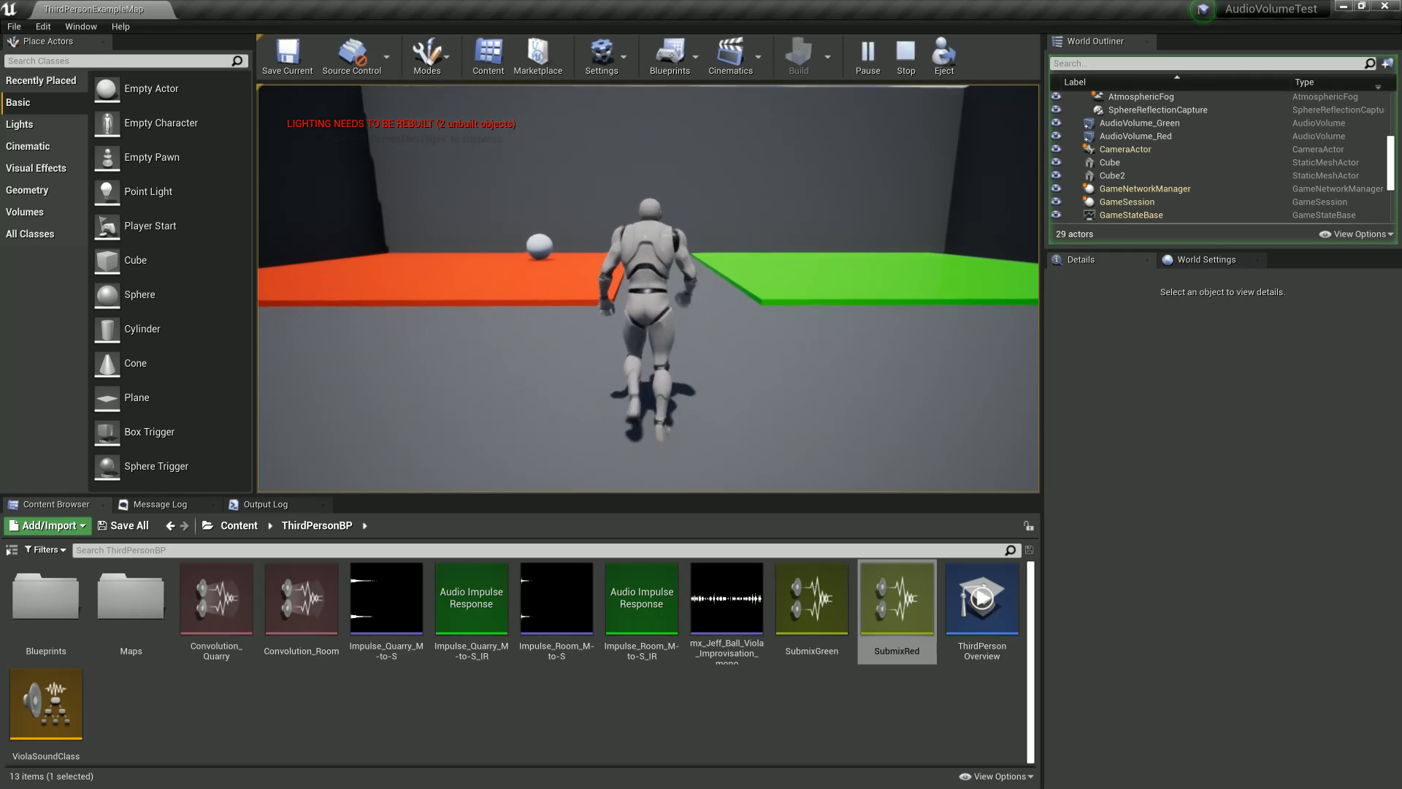
key("a")
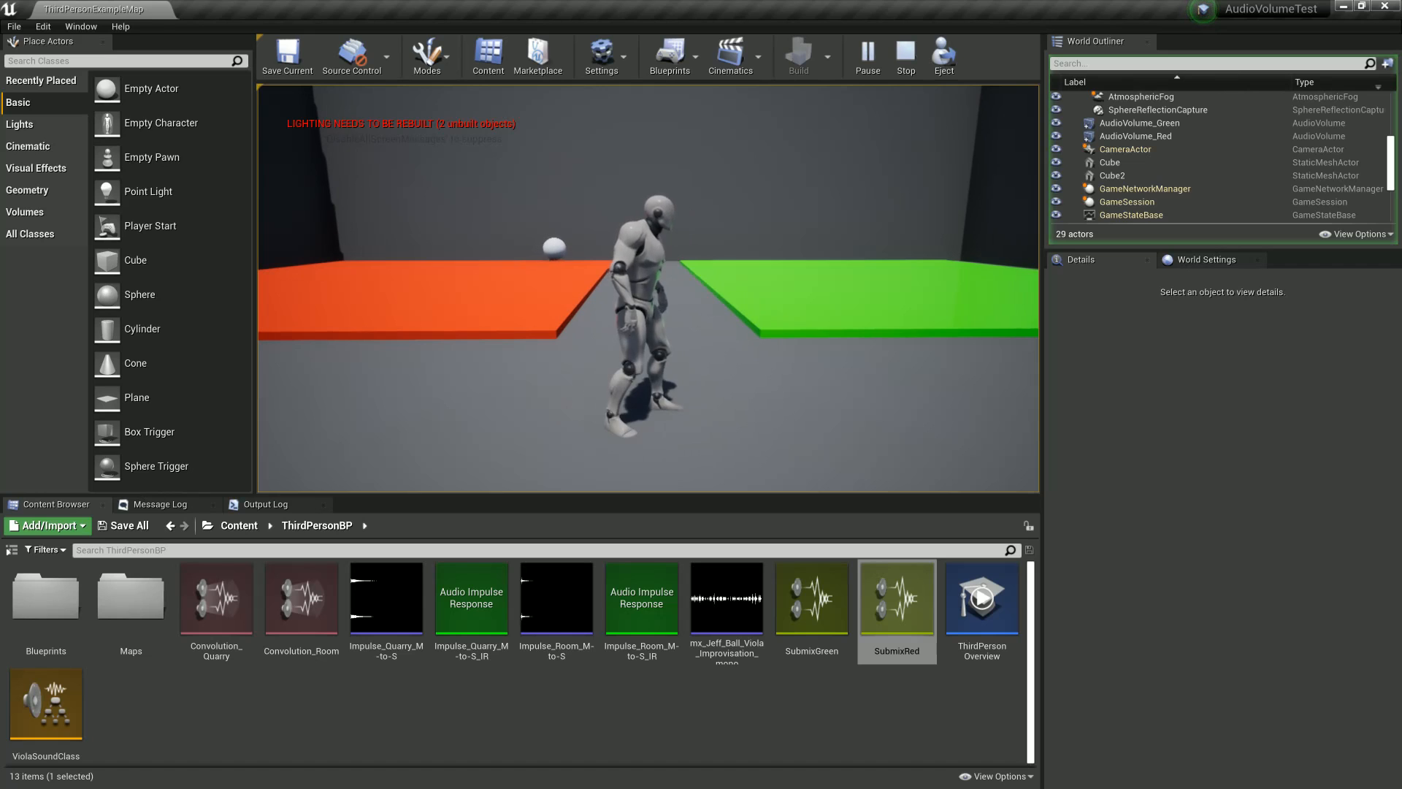
key("s")
key("w")
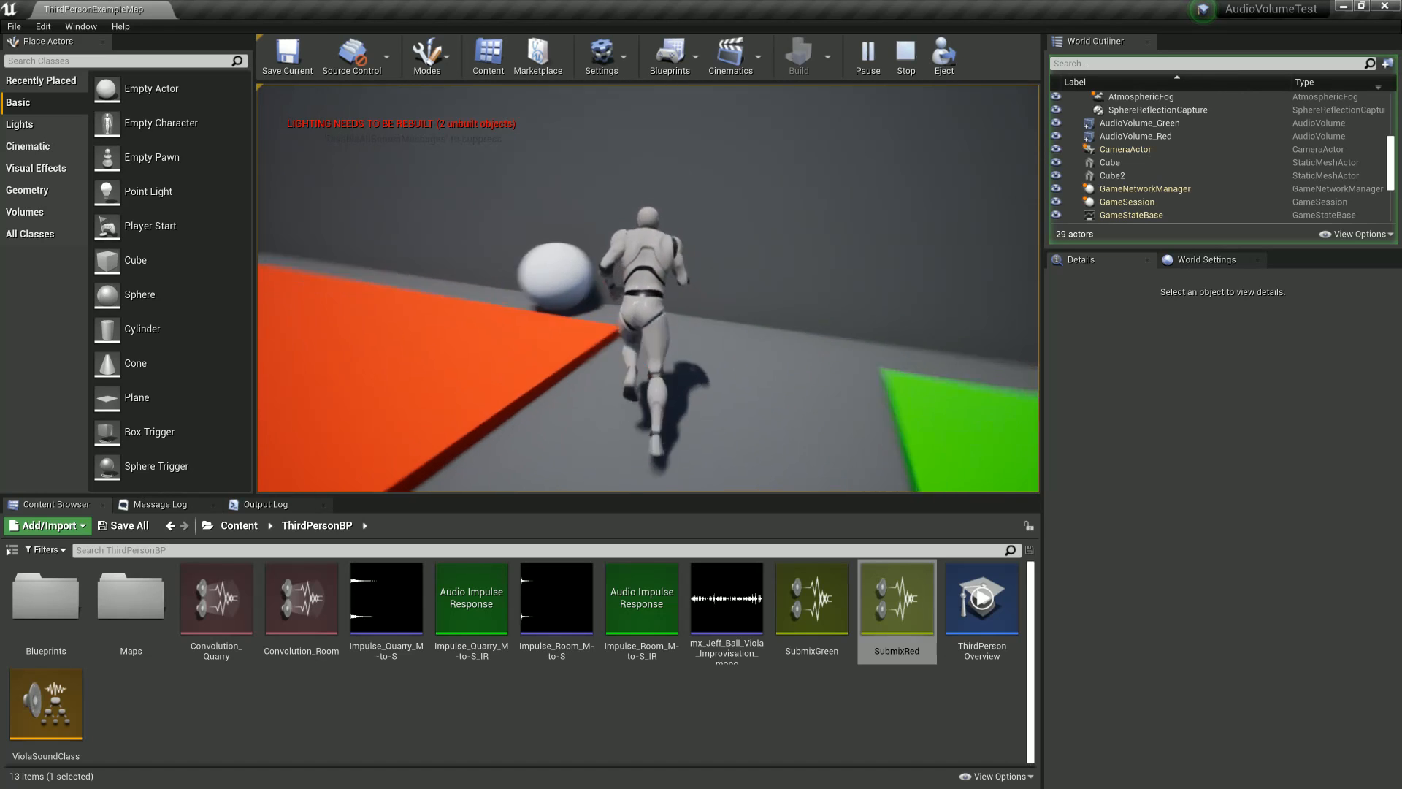
key("a")
key("w")
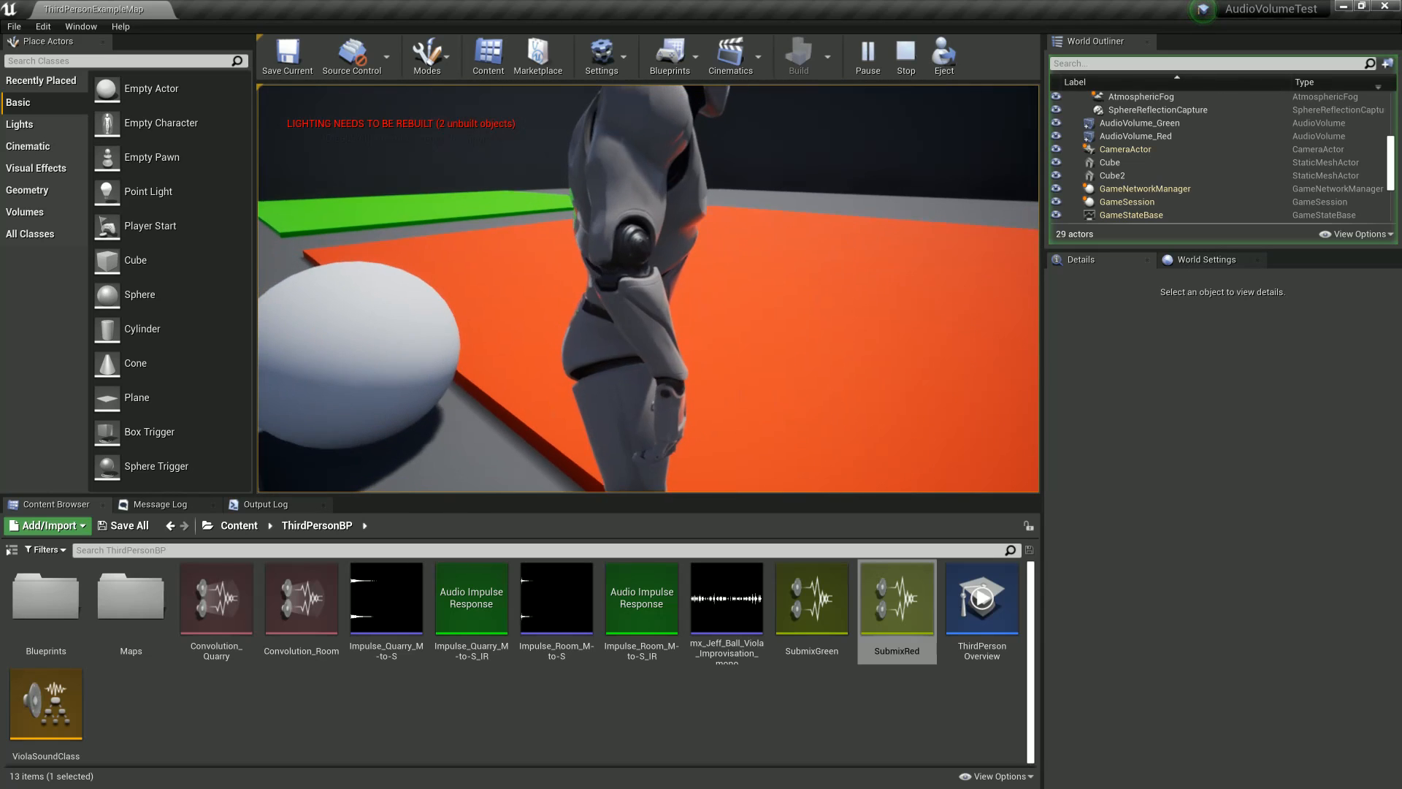
key("Escape")
Step: Add a second Submix Send Settings entry to AudioVolume_Red and expand it
right_click_drag(745, 267, 548, 258)
key("s")
key("w")
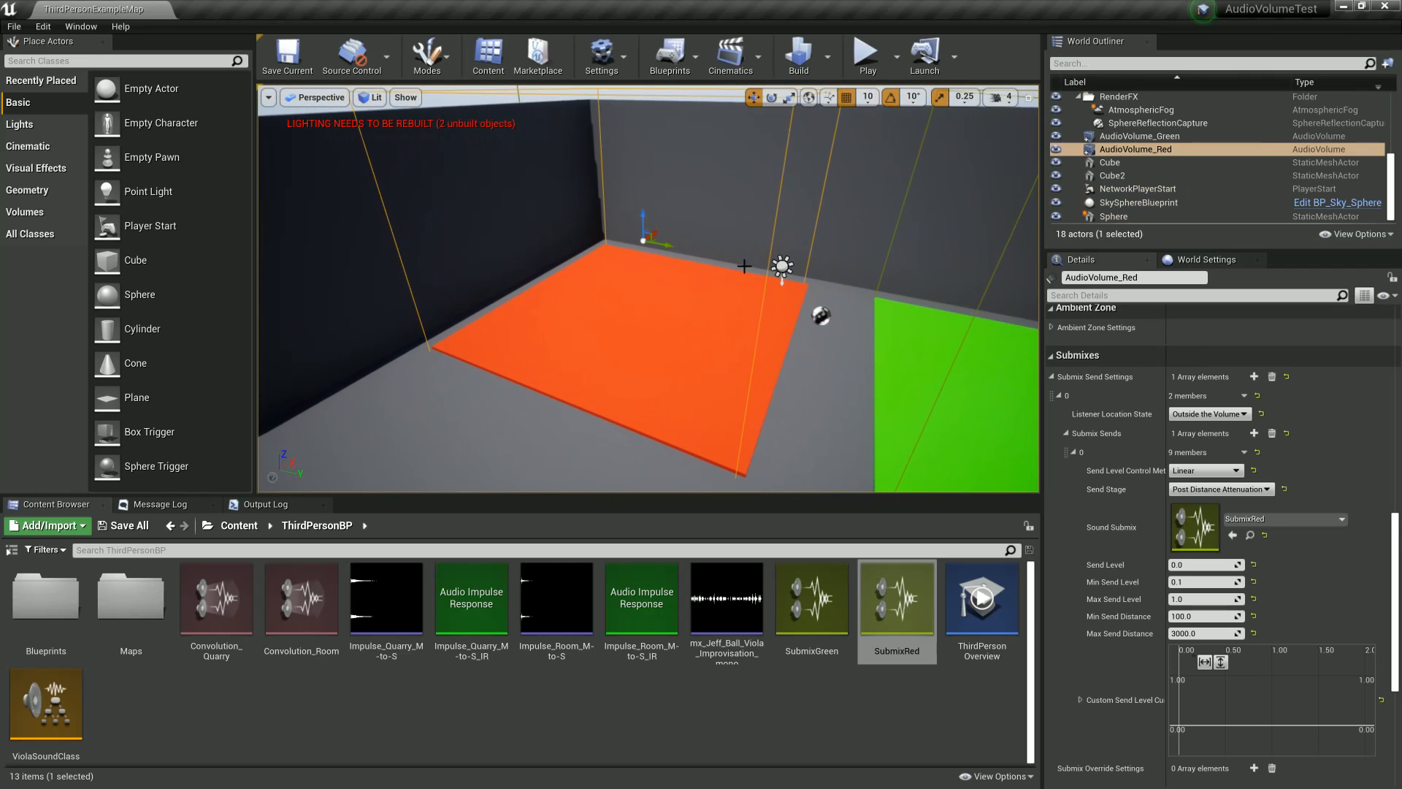
left_click(1254, 377)
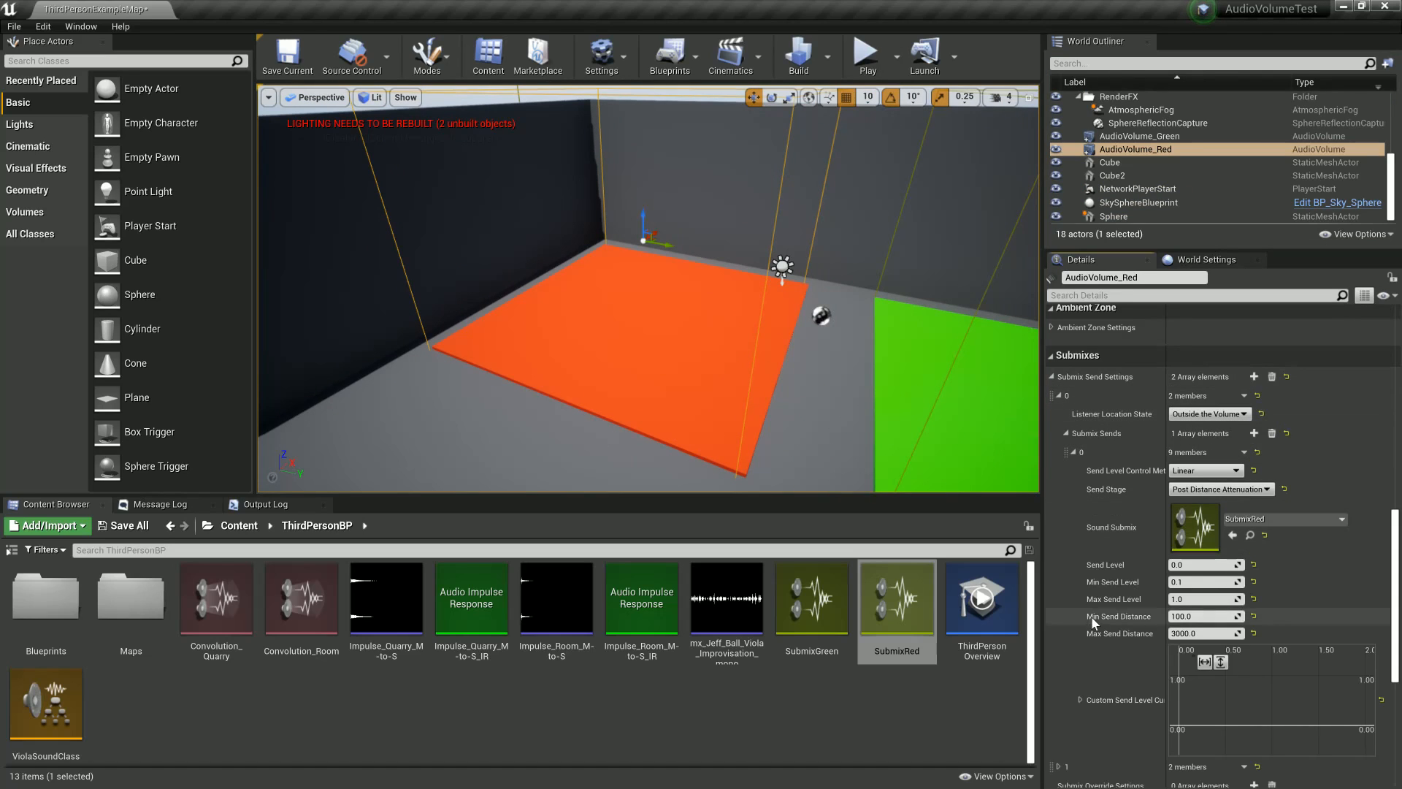
scroll(1090, 669, "down", 1)
left_click(1059, 721)
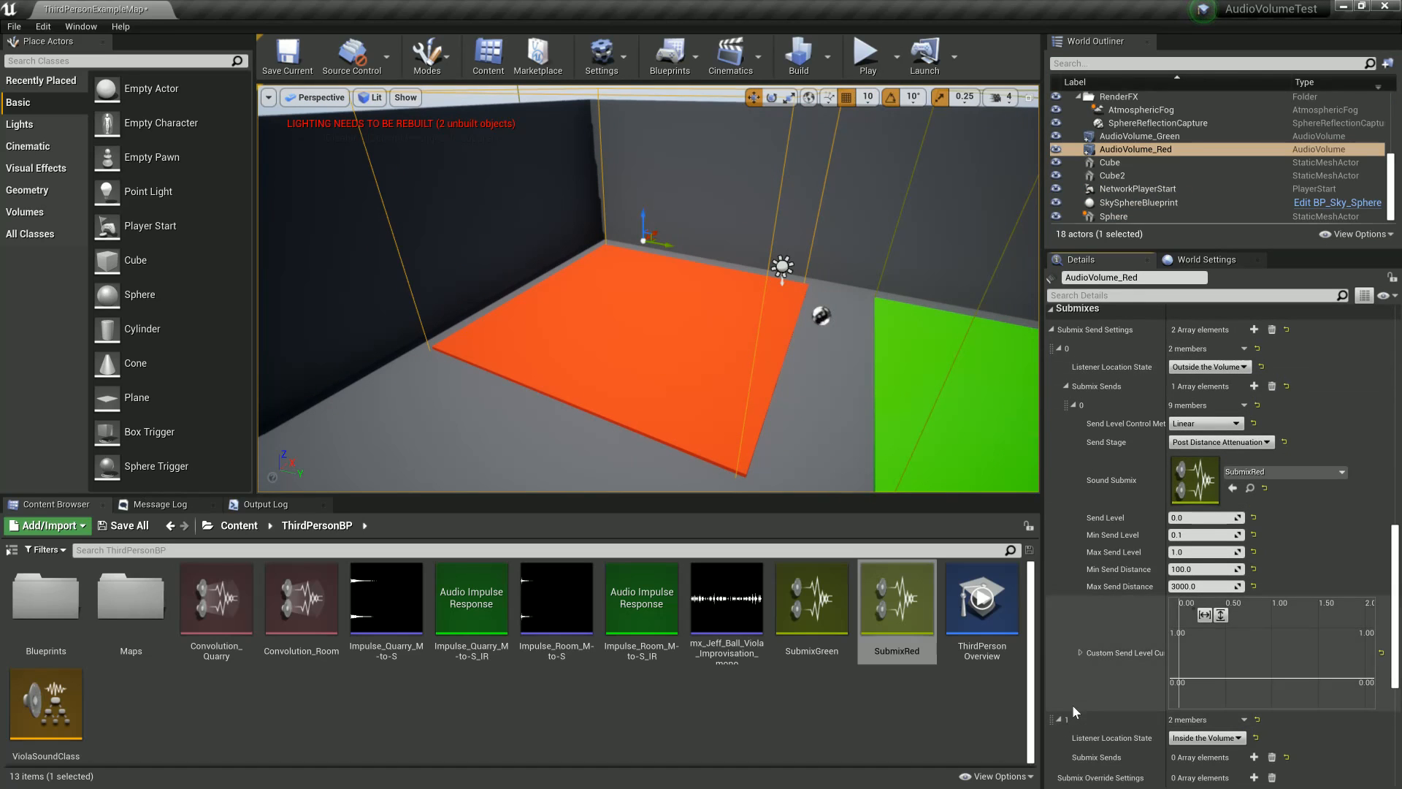
Step: Move the wall behind the platforms and the side wall next to the red platform inward against the platform edges
left_click(740, 185)
mouse_move(803, 197)
right_mouse_down()
mouse_move(840, 197)
mouse_move(796, 197)
mouse_move(811, 197)
right_mouse_up()
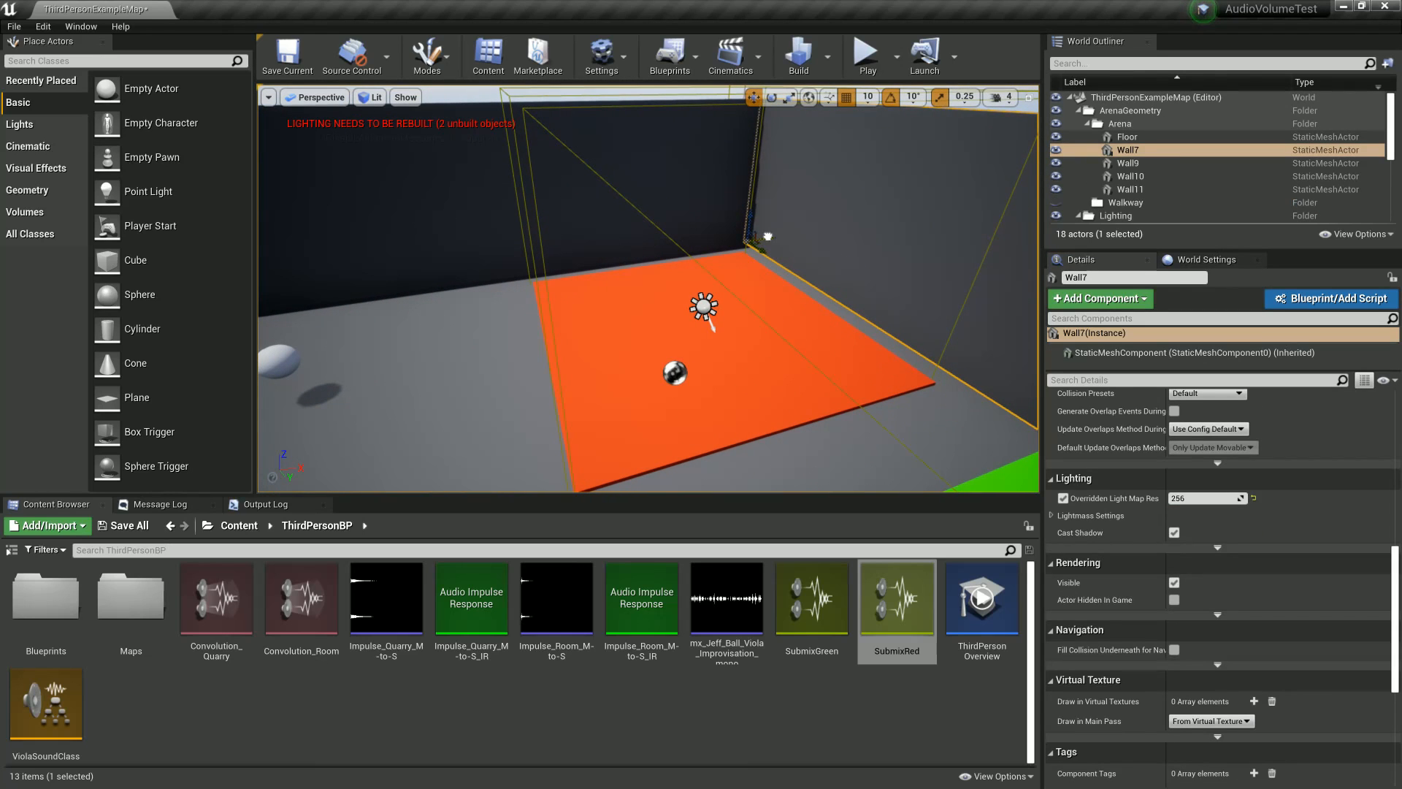
left_click_drag(768, 236, 756, 238)
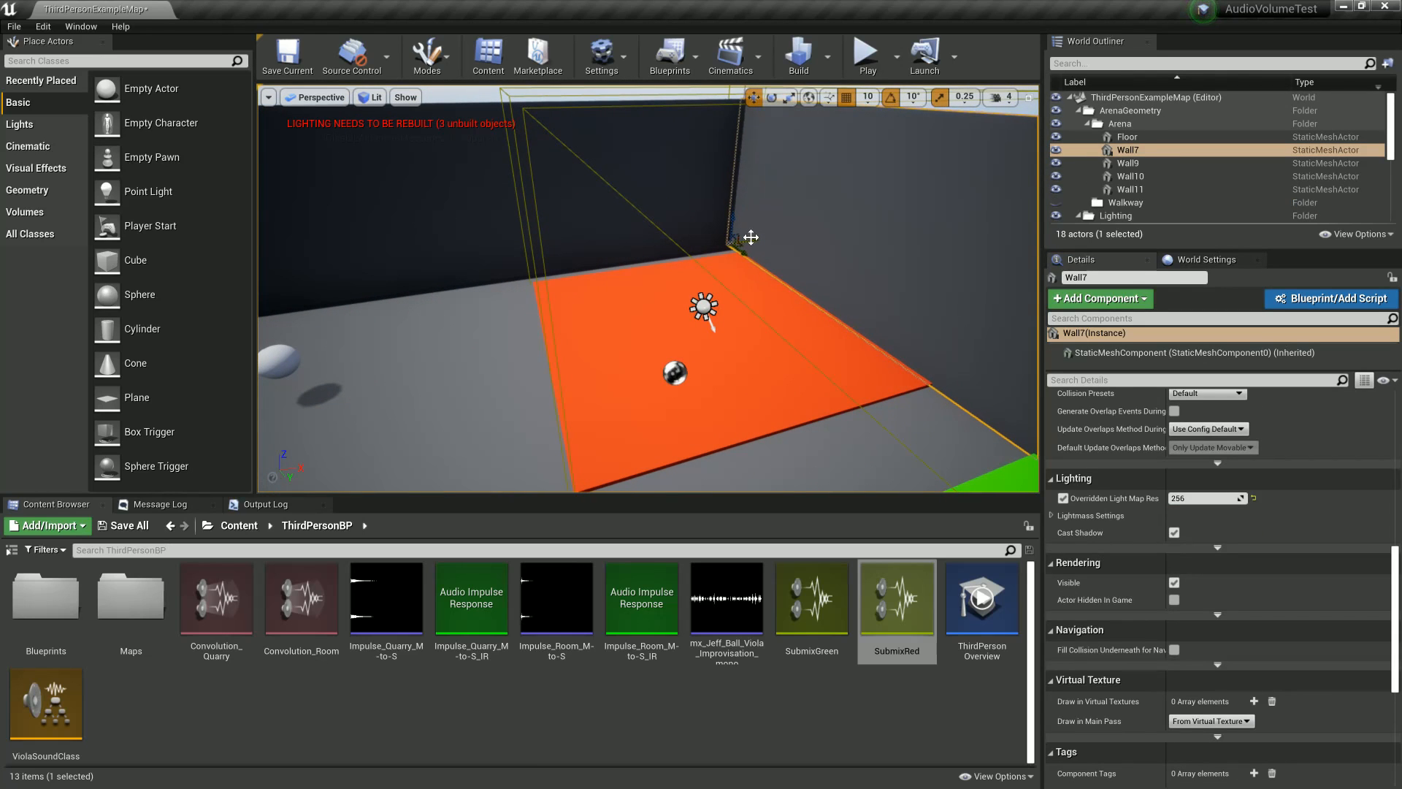
left_click(585, 198)
right_click_drag(586, 197, 697, 199)
left_click_drag(691, 222, 711, 225)
Step: Move the side wall next to the green platform inward against the platform's edge and save the level
right_click_drag(711, 225, 862, 225)
left_click(844, 234)
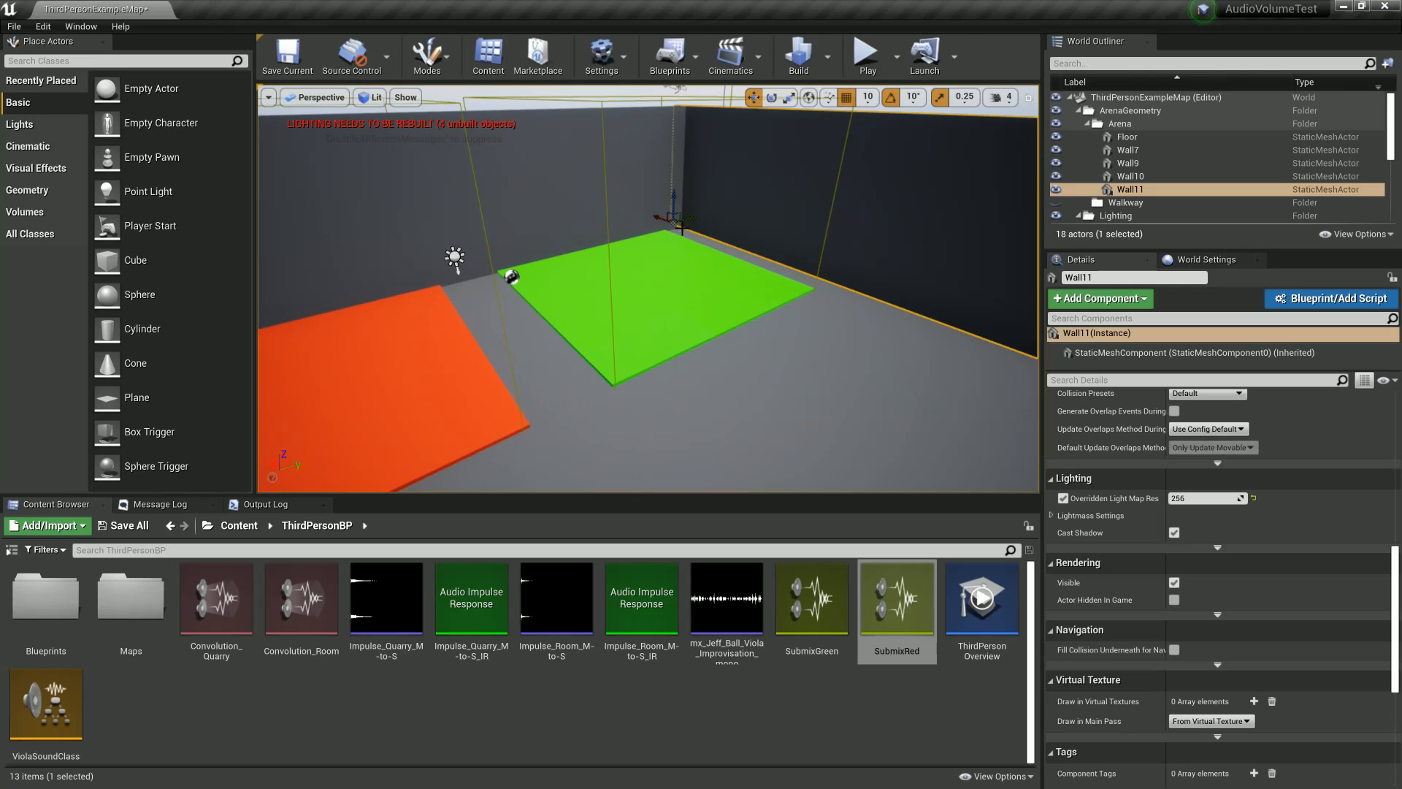
left_click_drag(689, 217, 670, 217)
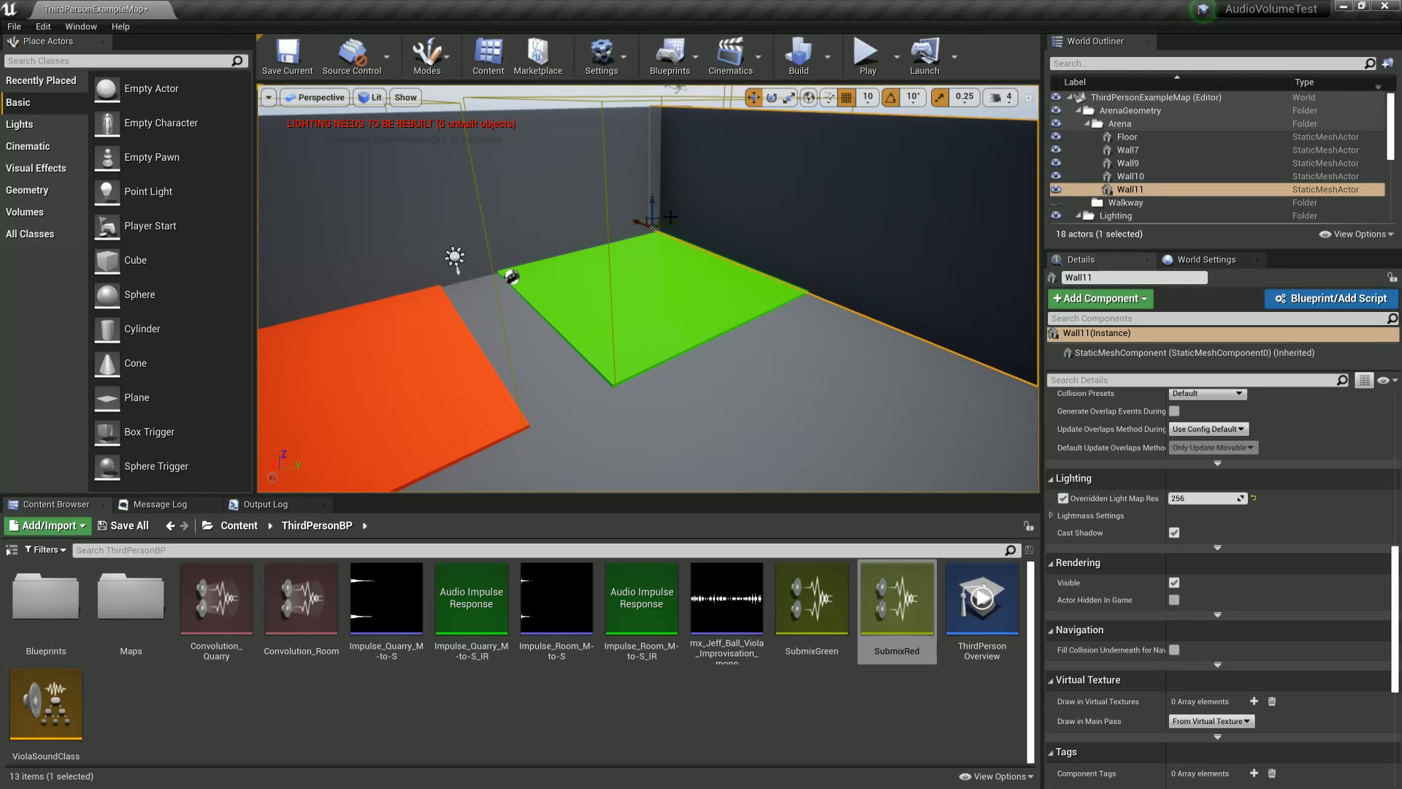
right_click_drag(865, 205, 665, 233)
left_click(290, 58)
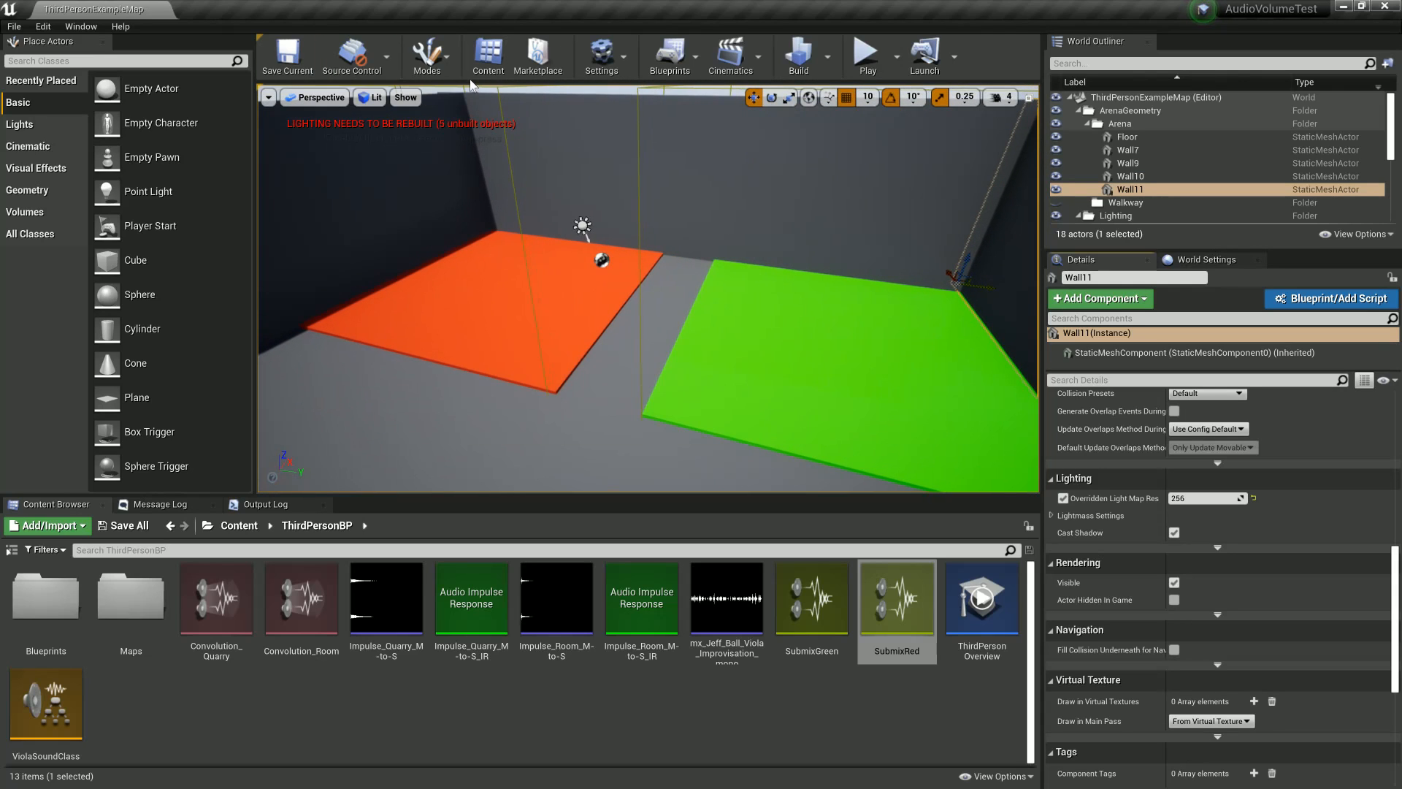
mouse_move(815, 220)
right_mouse_down()
mouse_move(706, 233)
mouse_move(803, 218)
right_mouse_up()
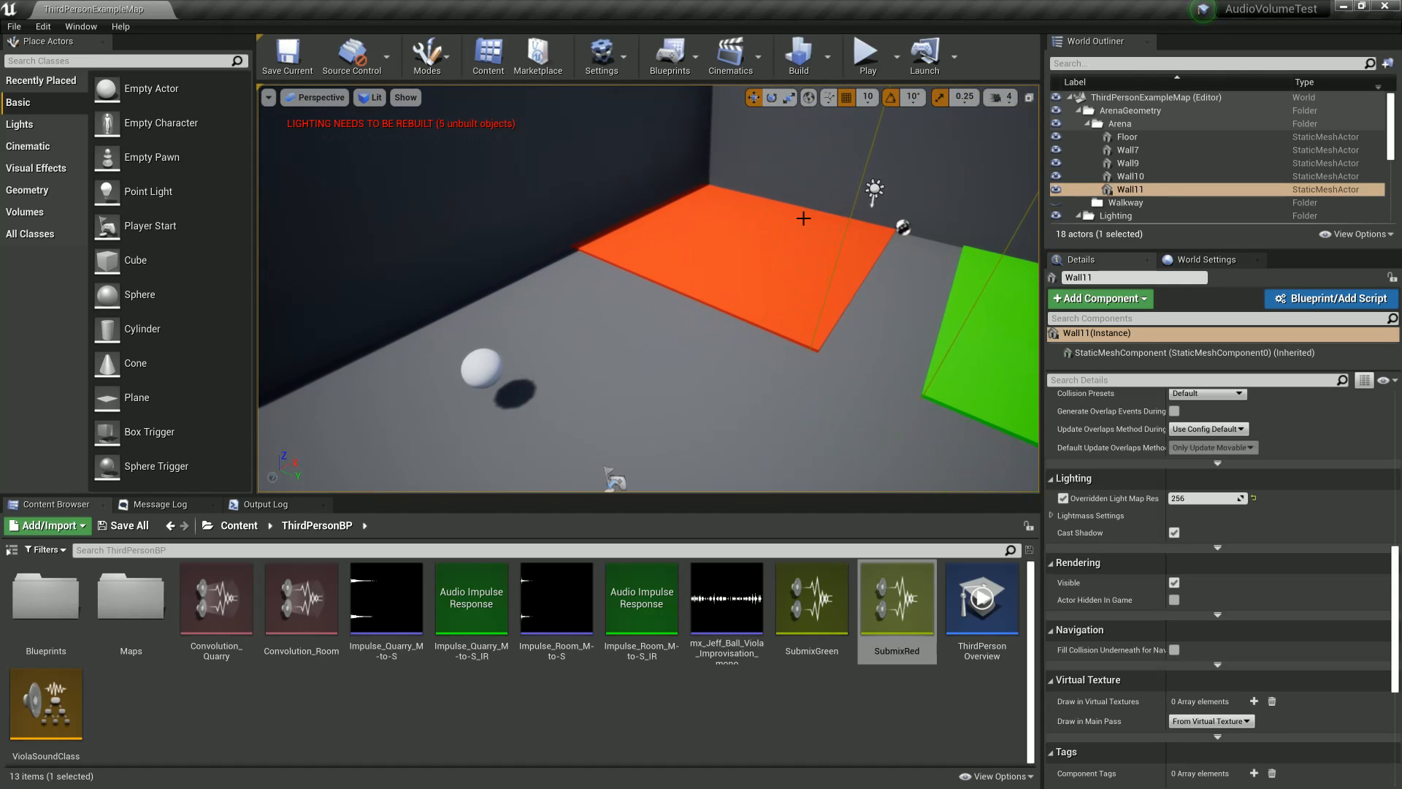
right_click_drag(737, 321, 815, 296)
scroll(1112, 431, "up", 6)
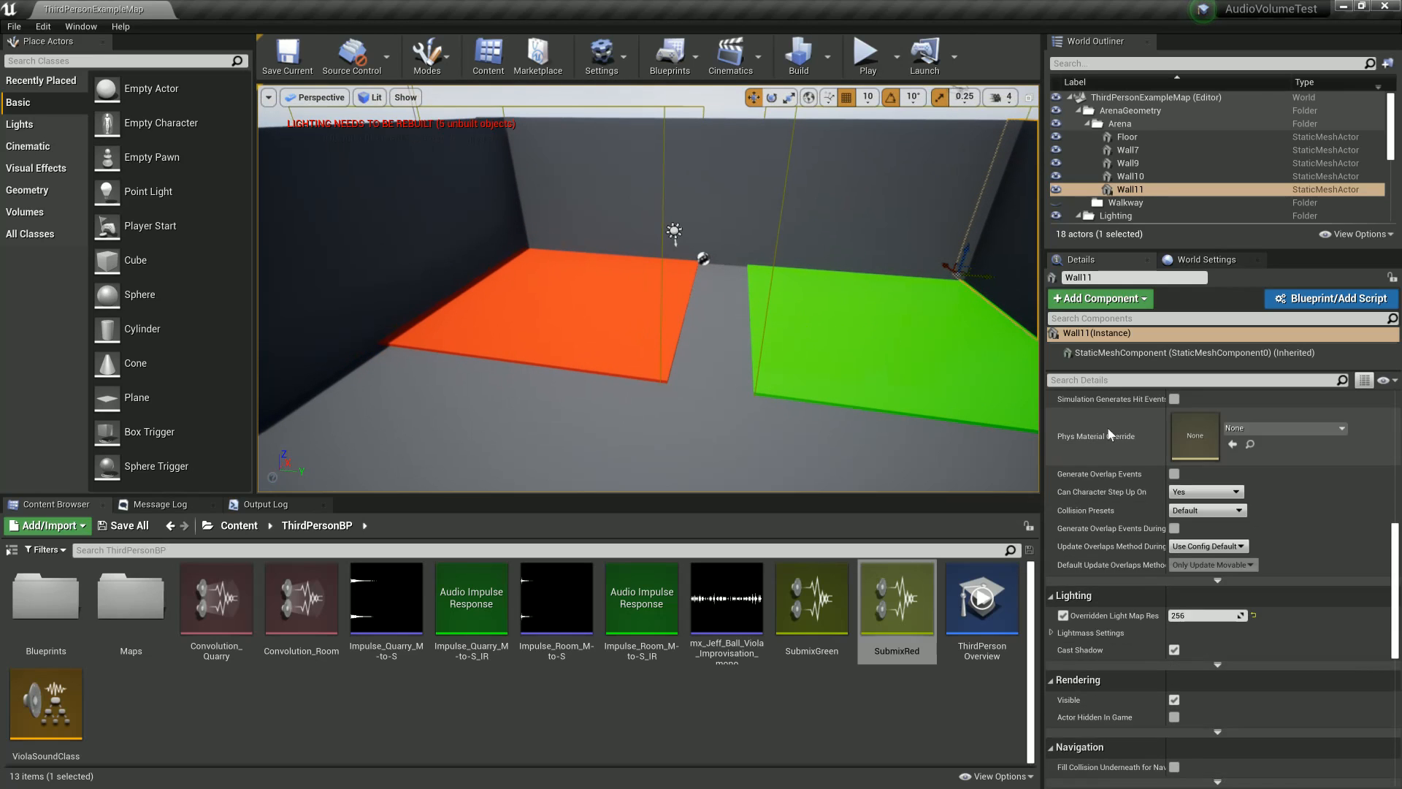
Step: Add a Submix Send to AudioVolume_Red's second Submix Send Settings entry, the one for Inside the Volume, and expand it
scroll(1143, 516, "down", 6)
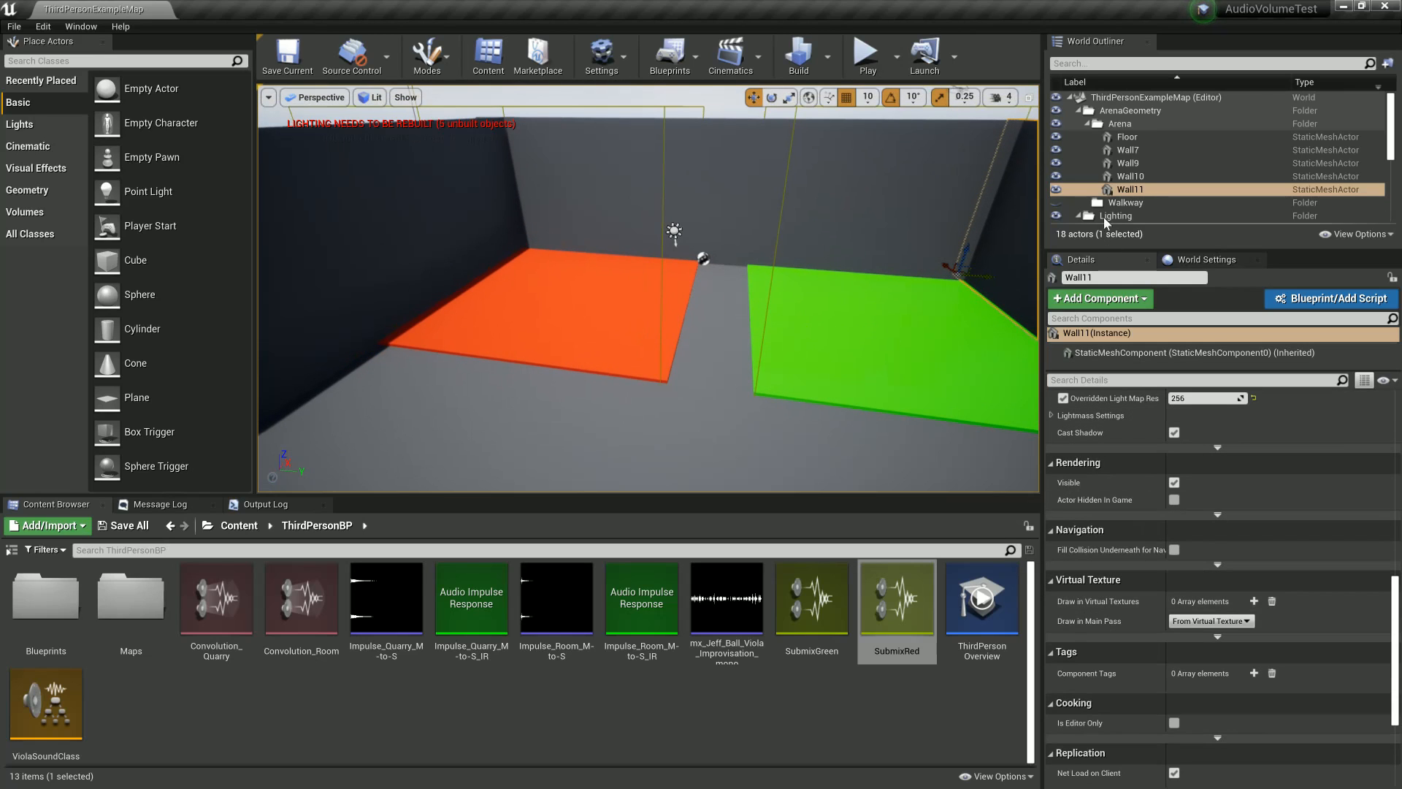
left_click(656, 106)
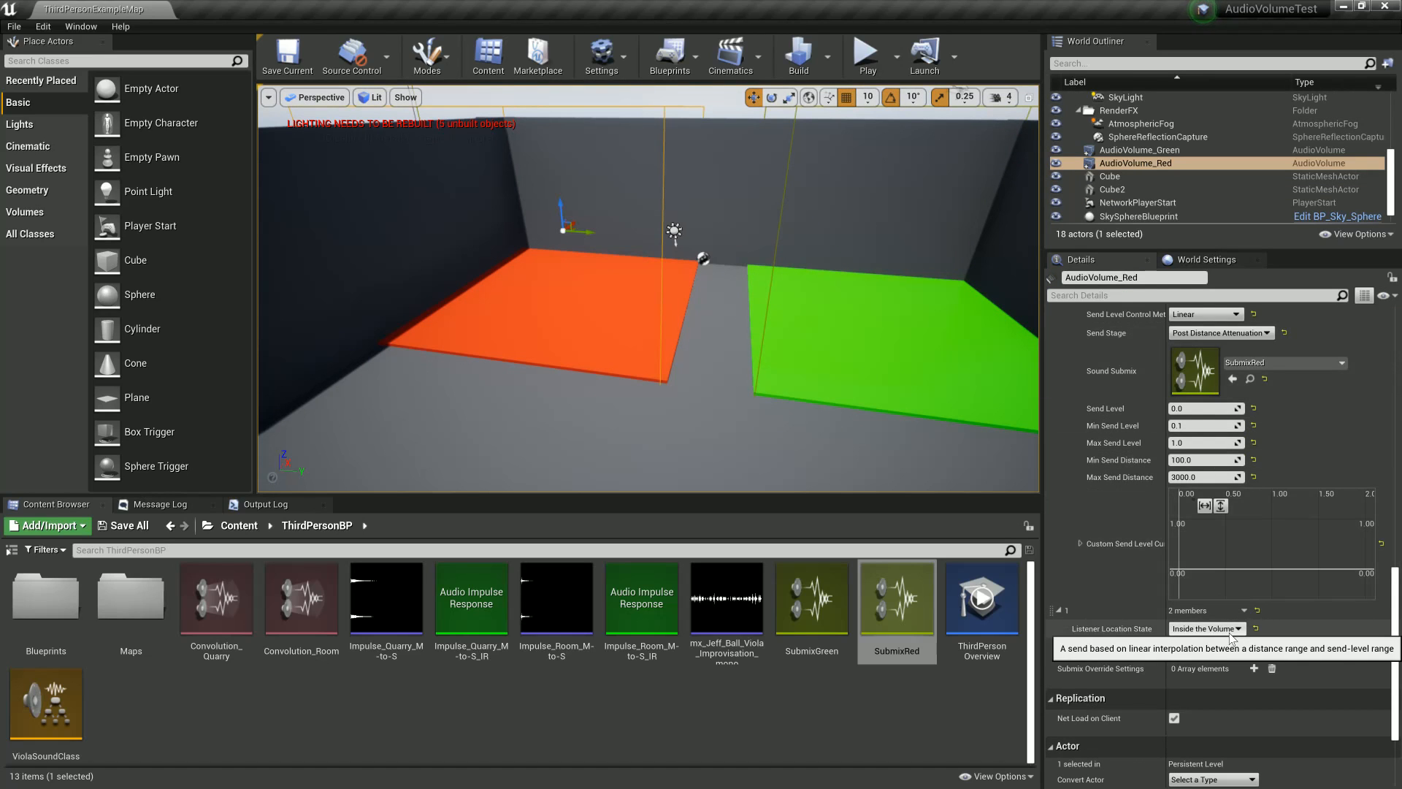
scroll(1059, 525, "up", 3)
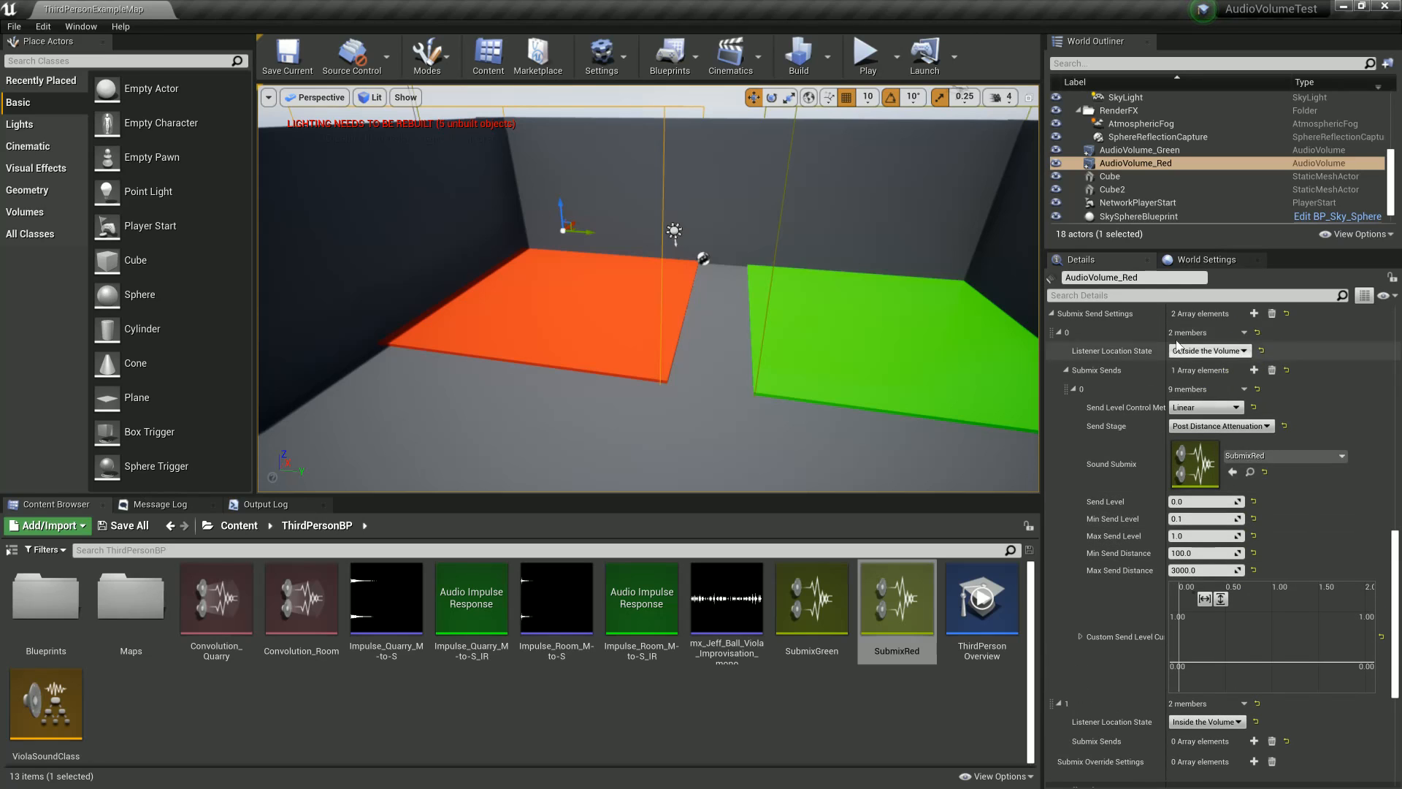
scroll(1094, 542, "down", 2)
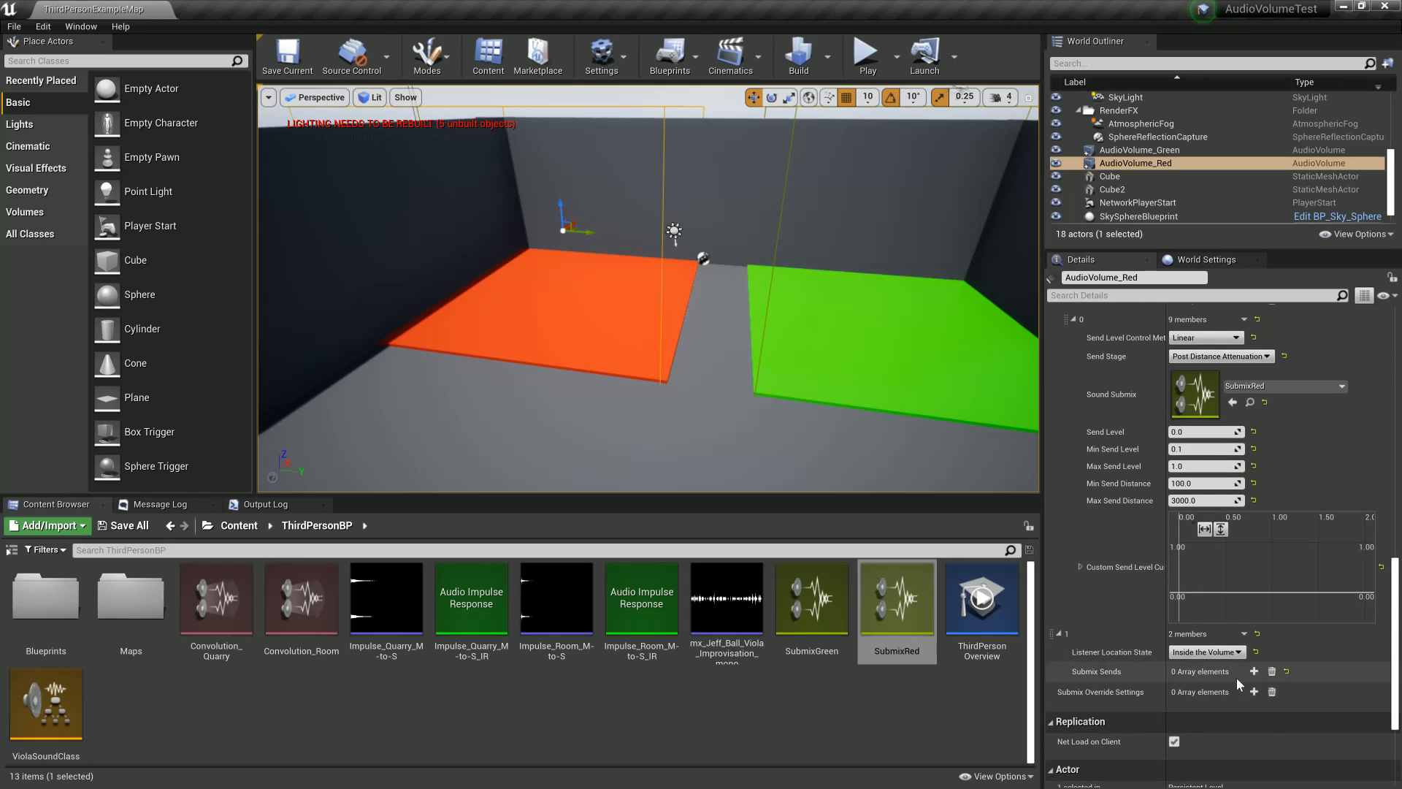
left_click(1255, 672)
left_click(1073, 690)
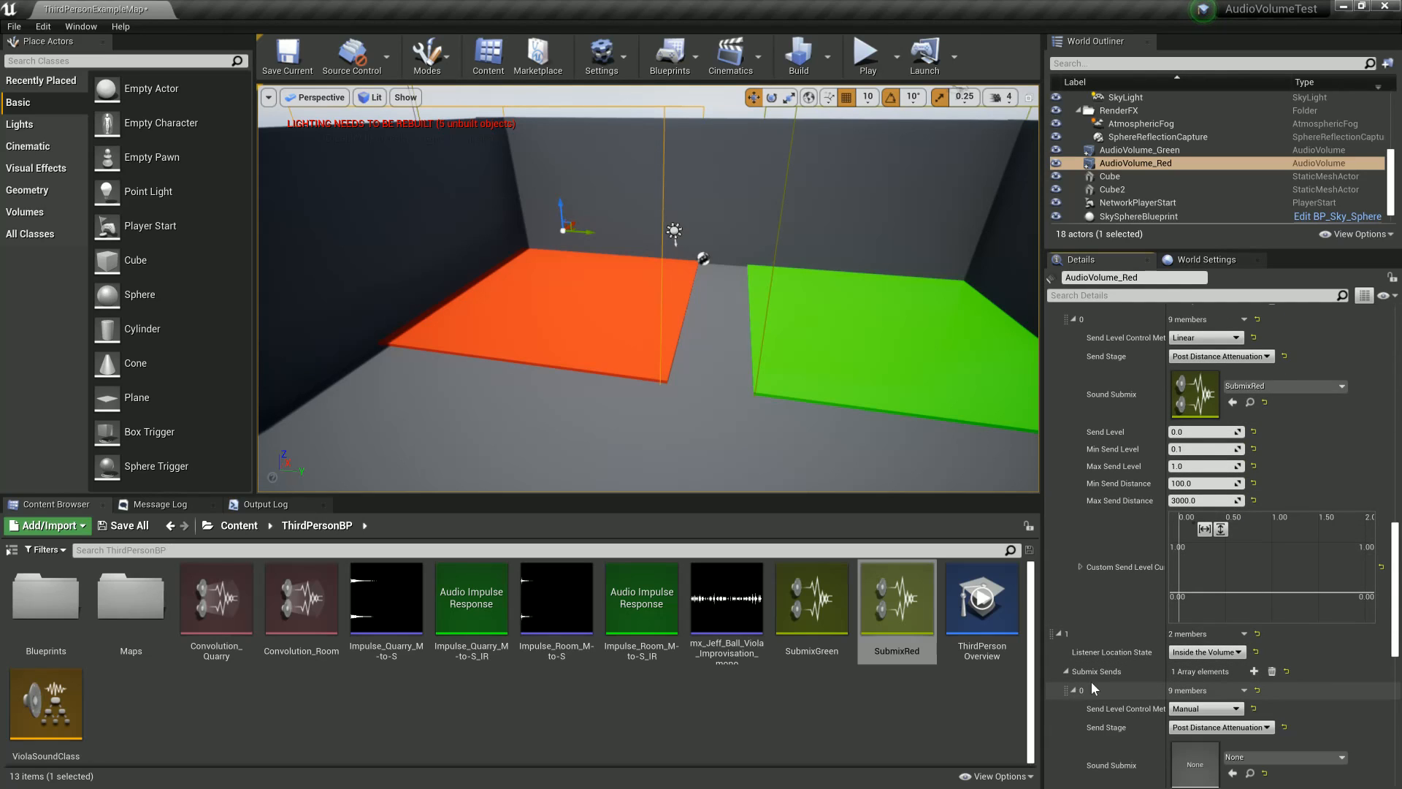
Step: Set the new send to Linear with Min Send Level 0.1, Max Send Distance 3000 and SubmixRed as Sound Submix, and save the level
scroll(1091, 681, "down", 4)
scroll(1101, 663, "down", 3)
left_click(1205, 474)
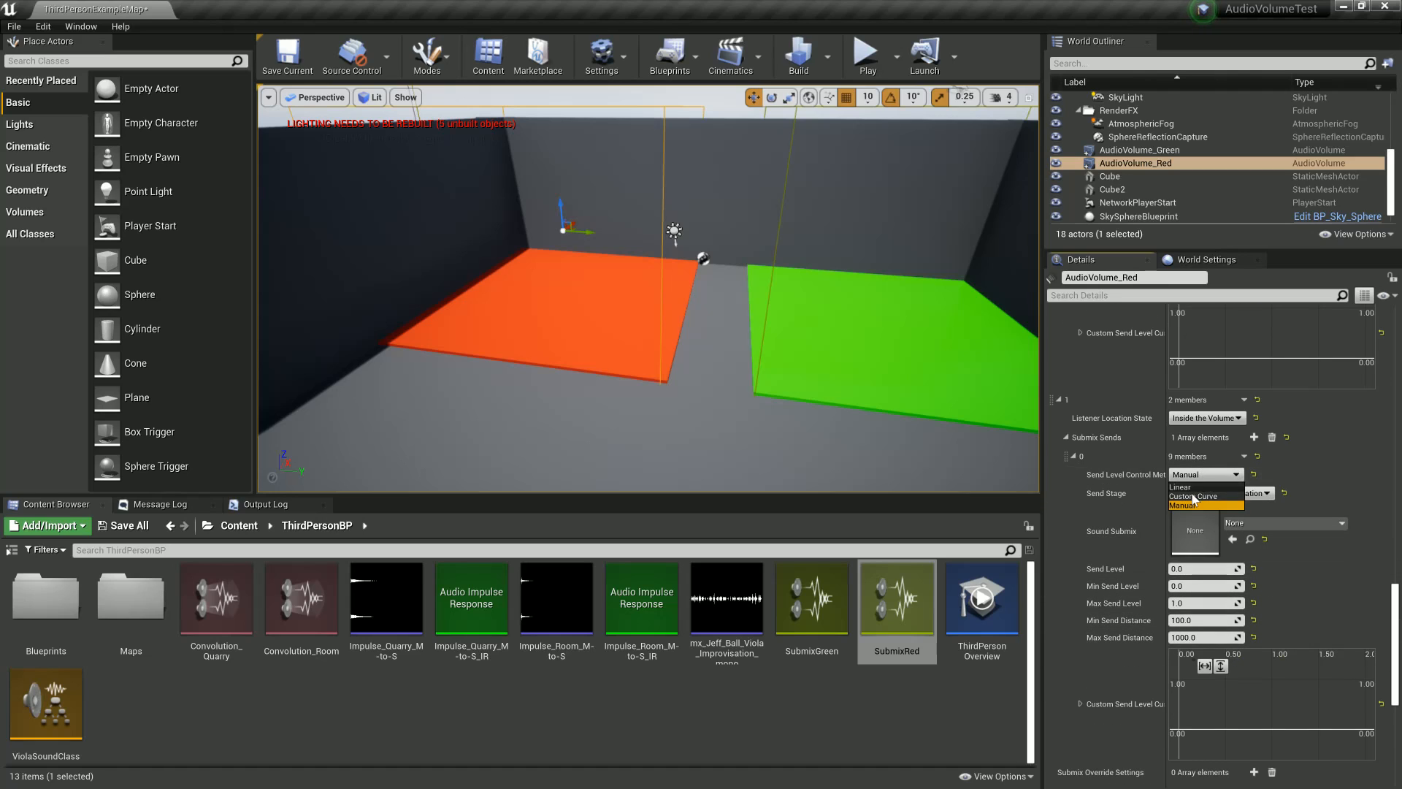
left_click(1194, 493)
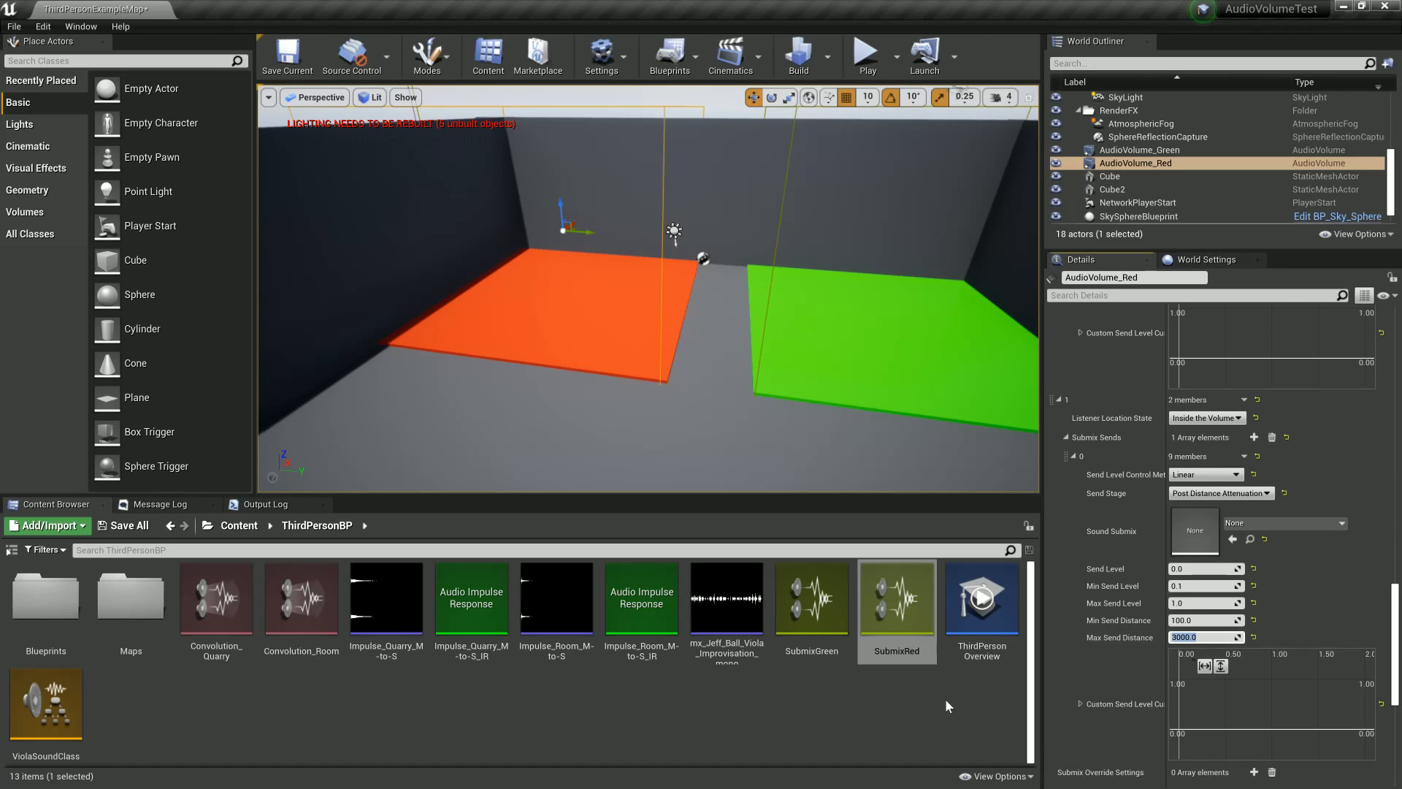
left_click_drag(900, 610, 1195, 531)
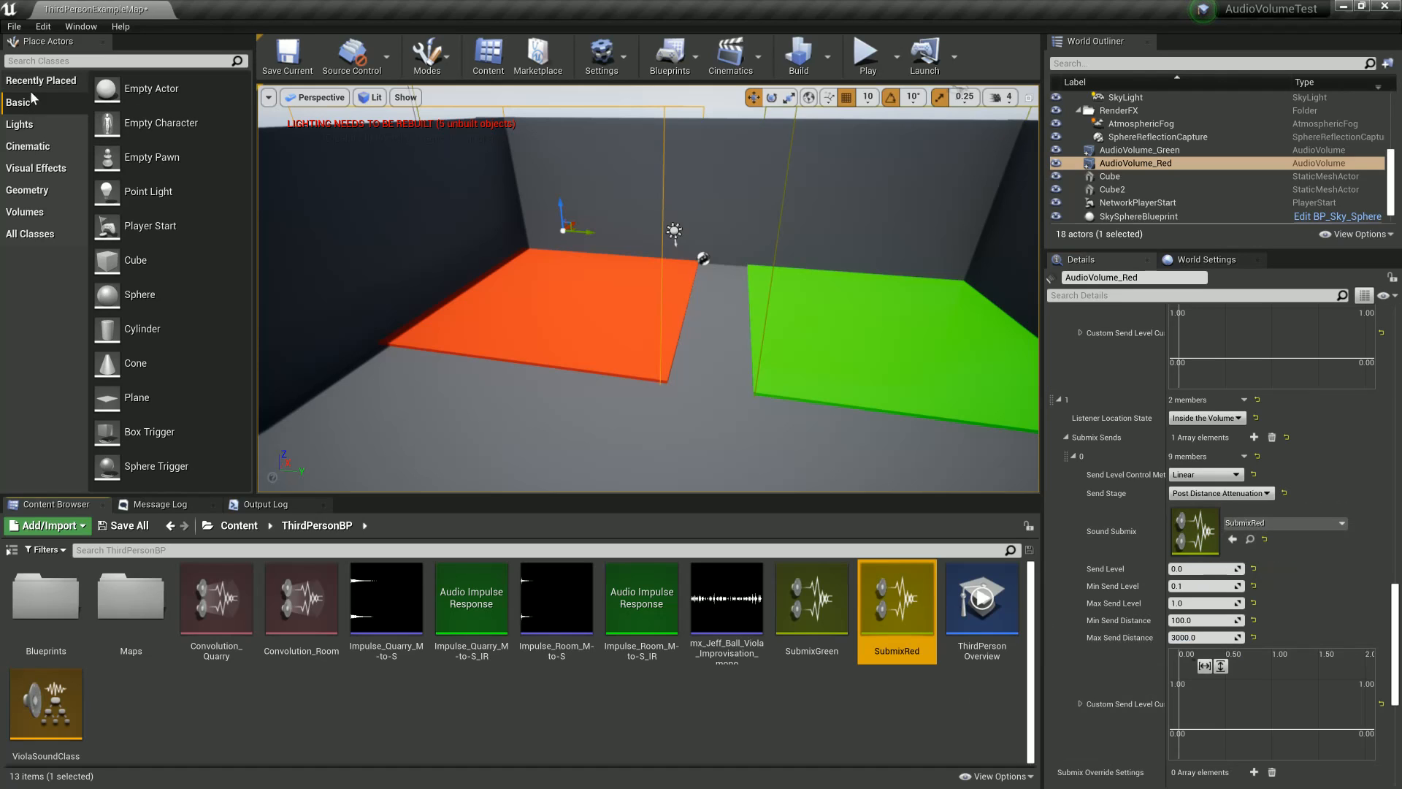
left_click(291, 67)
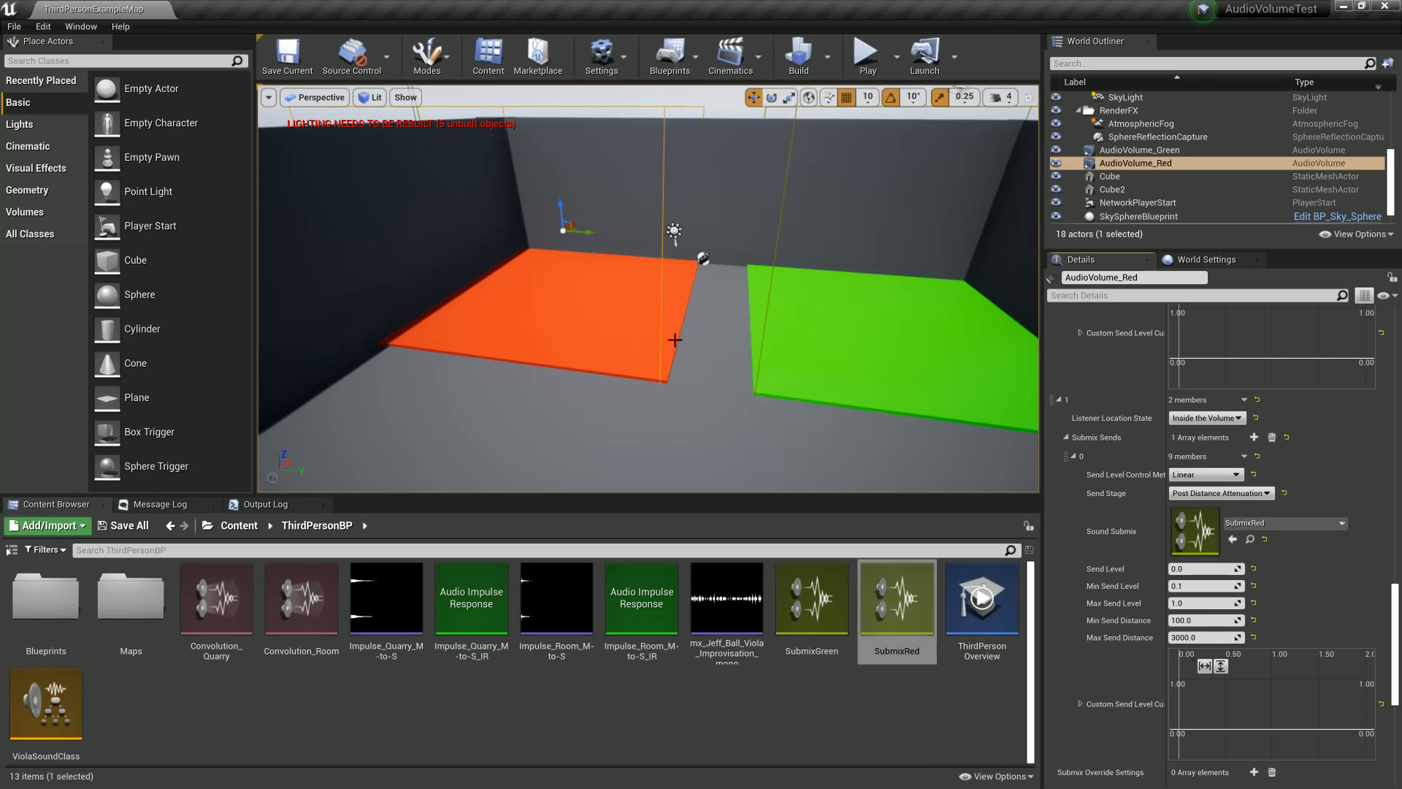
Step: Play-test the level by pushing the sphere onto the red platform and following it there while listening, and end the test
left_click(862, 73)
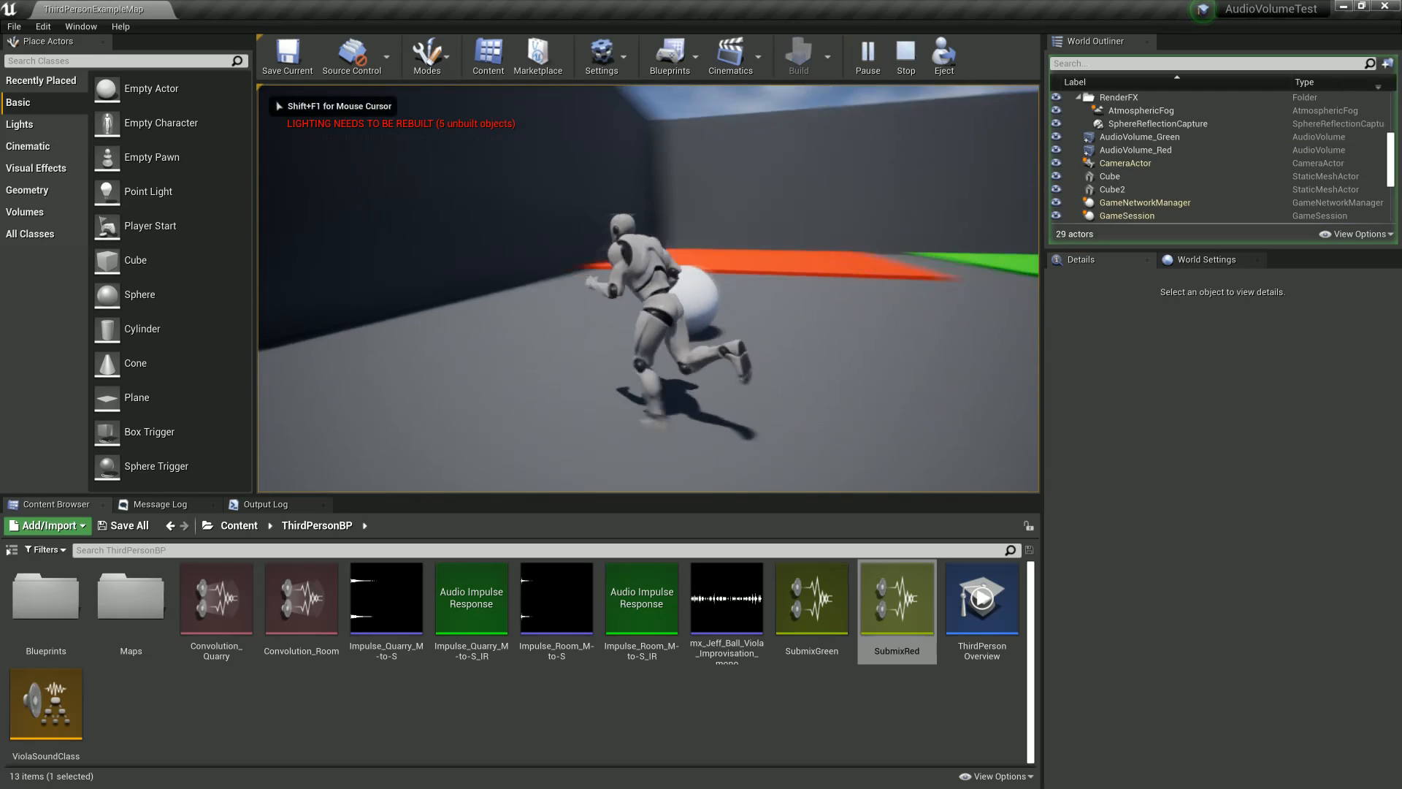
key("w")
key("d")
key("d")
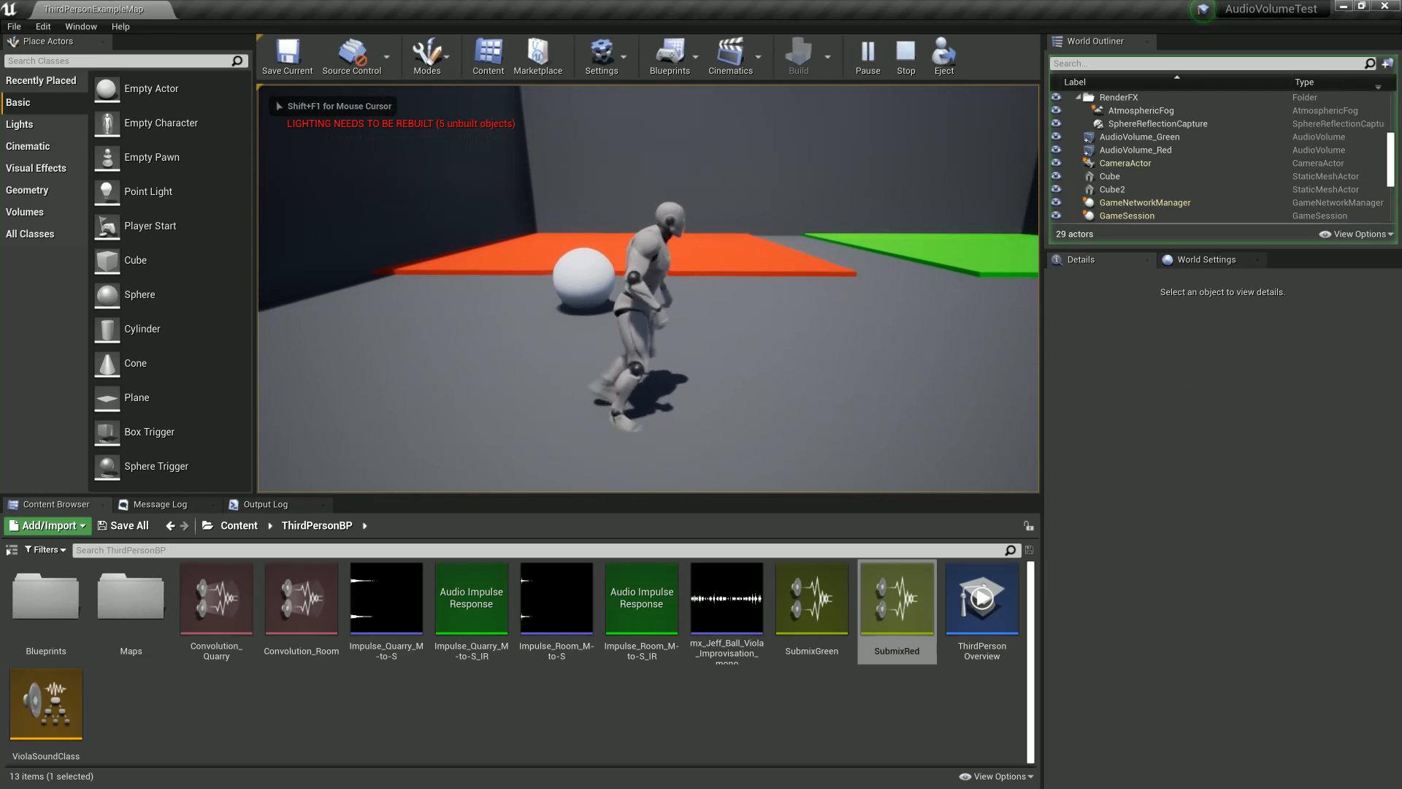
key("w")
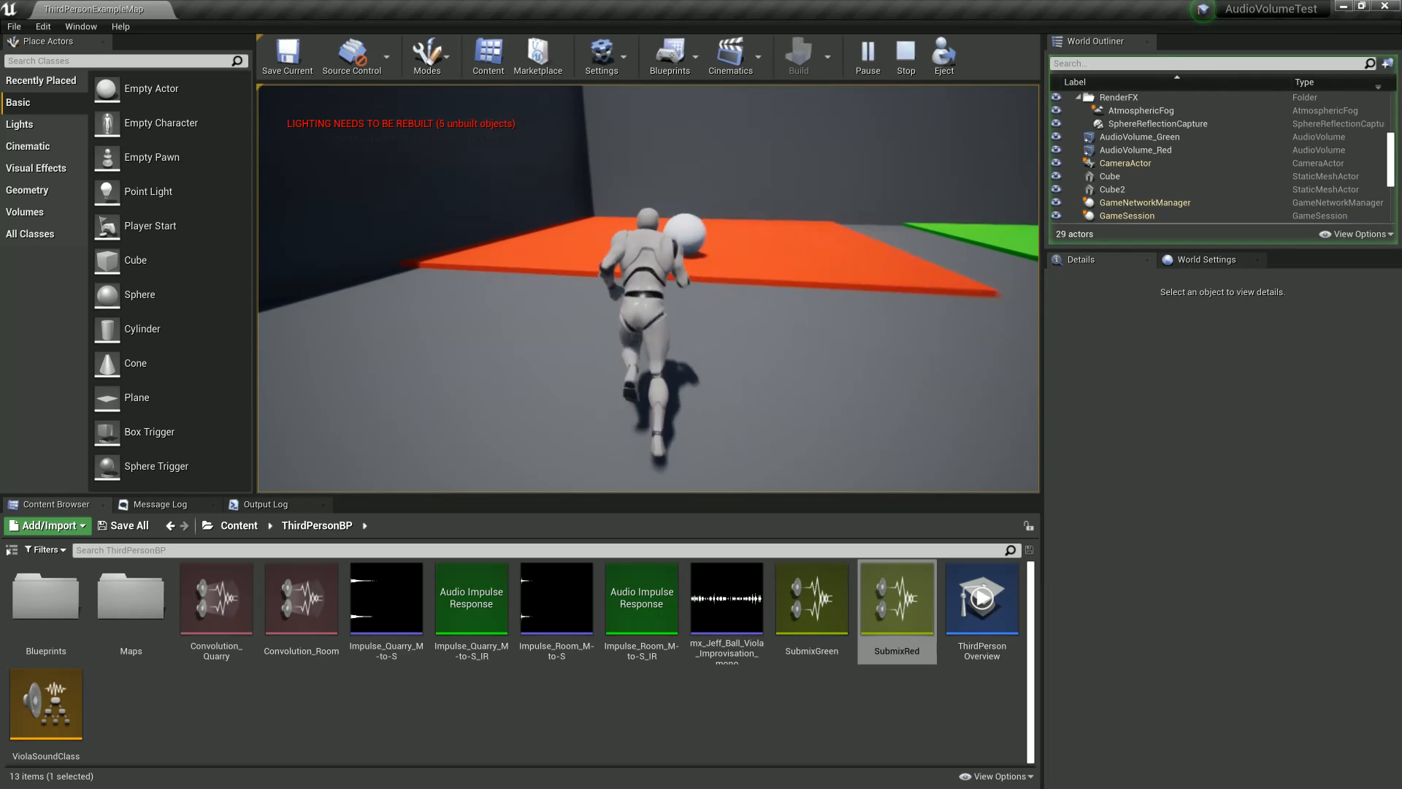
key("s")
key("w")
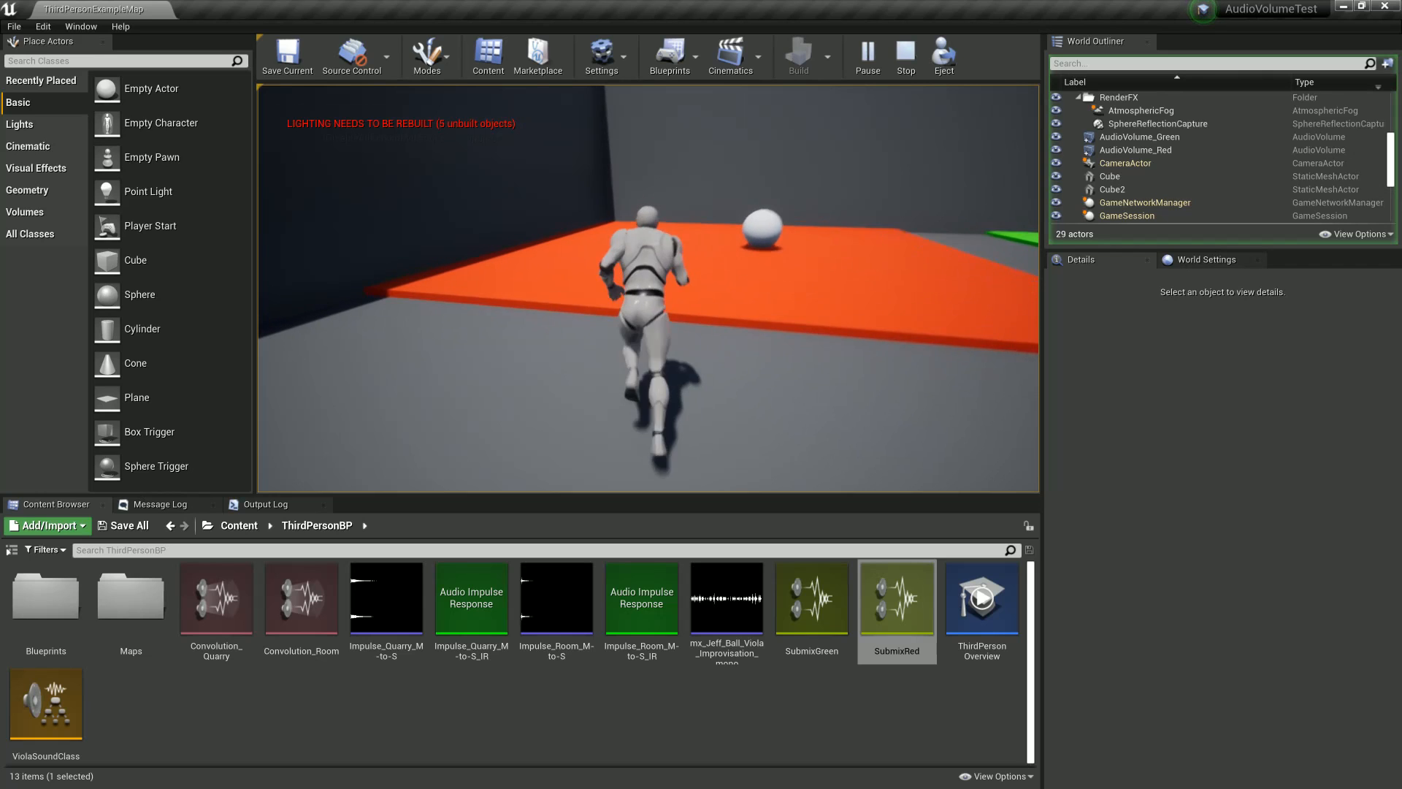
key("a")
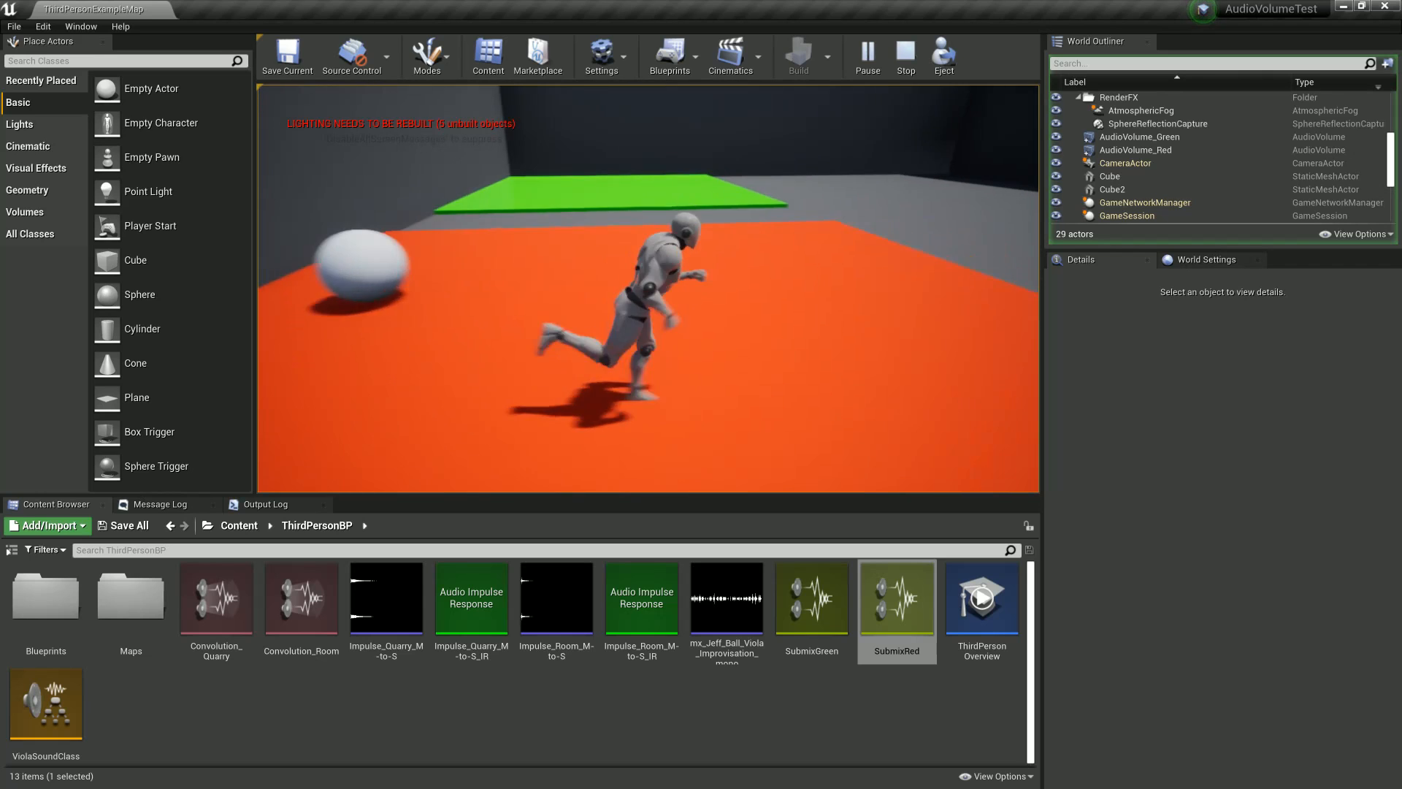
key("Escape")
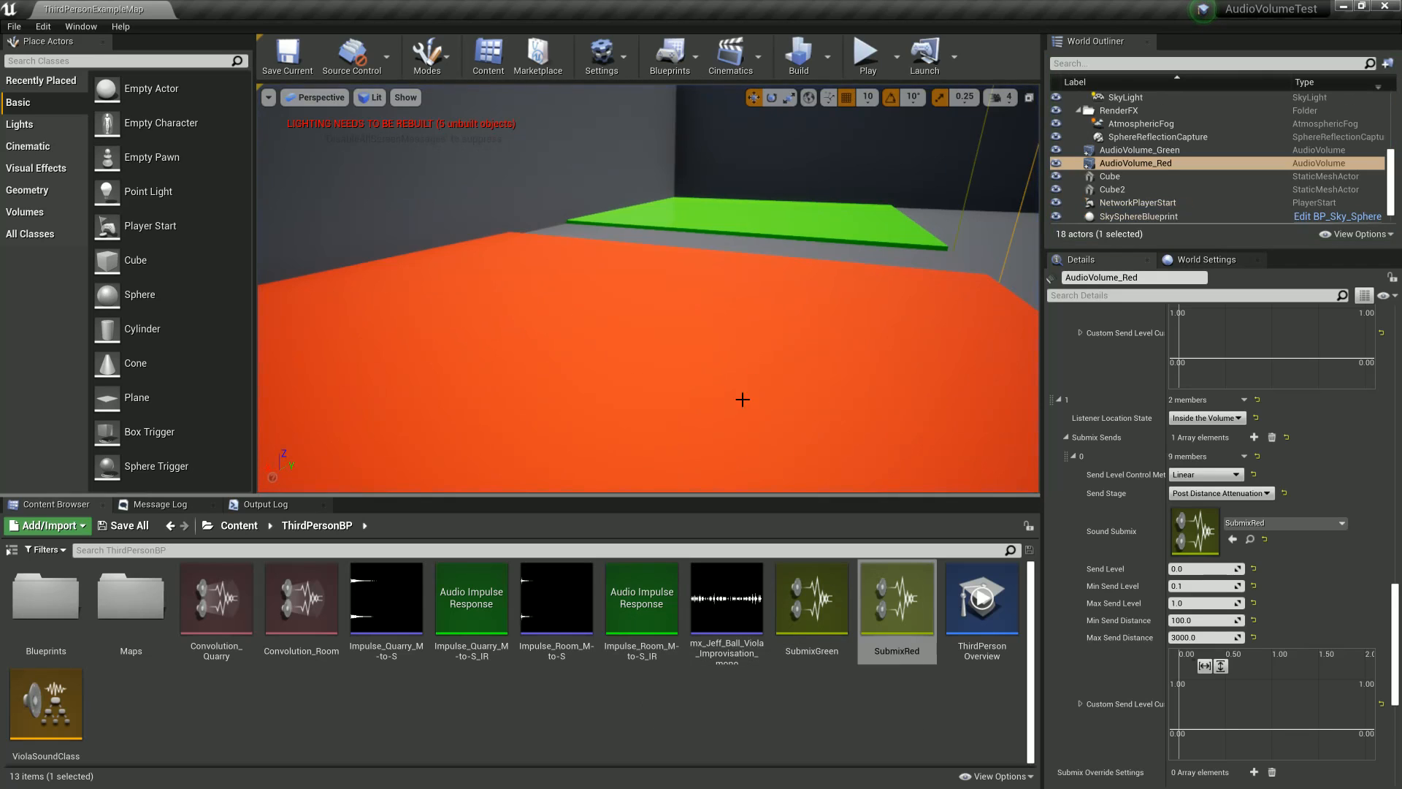
Step: Set the Normalization Volume Db of Impulse_Room_M-to-S_IR to -12, save the asset and close its editor
right_click_drag(742, 398, 541, 403)
key("s")
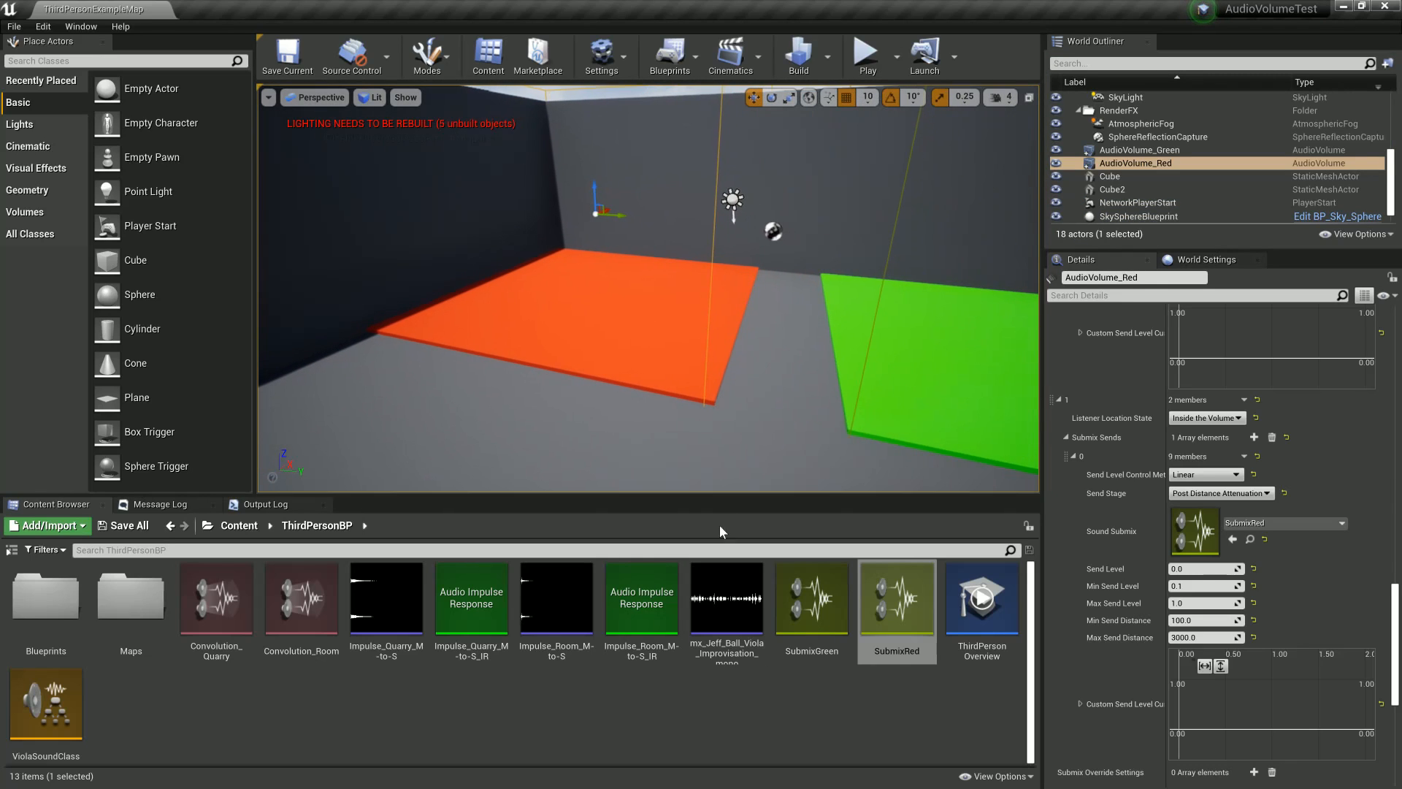
double_click(642, 606)
left_click(935, 247)
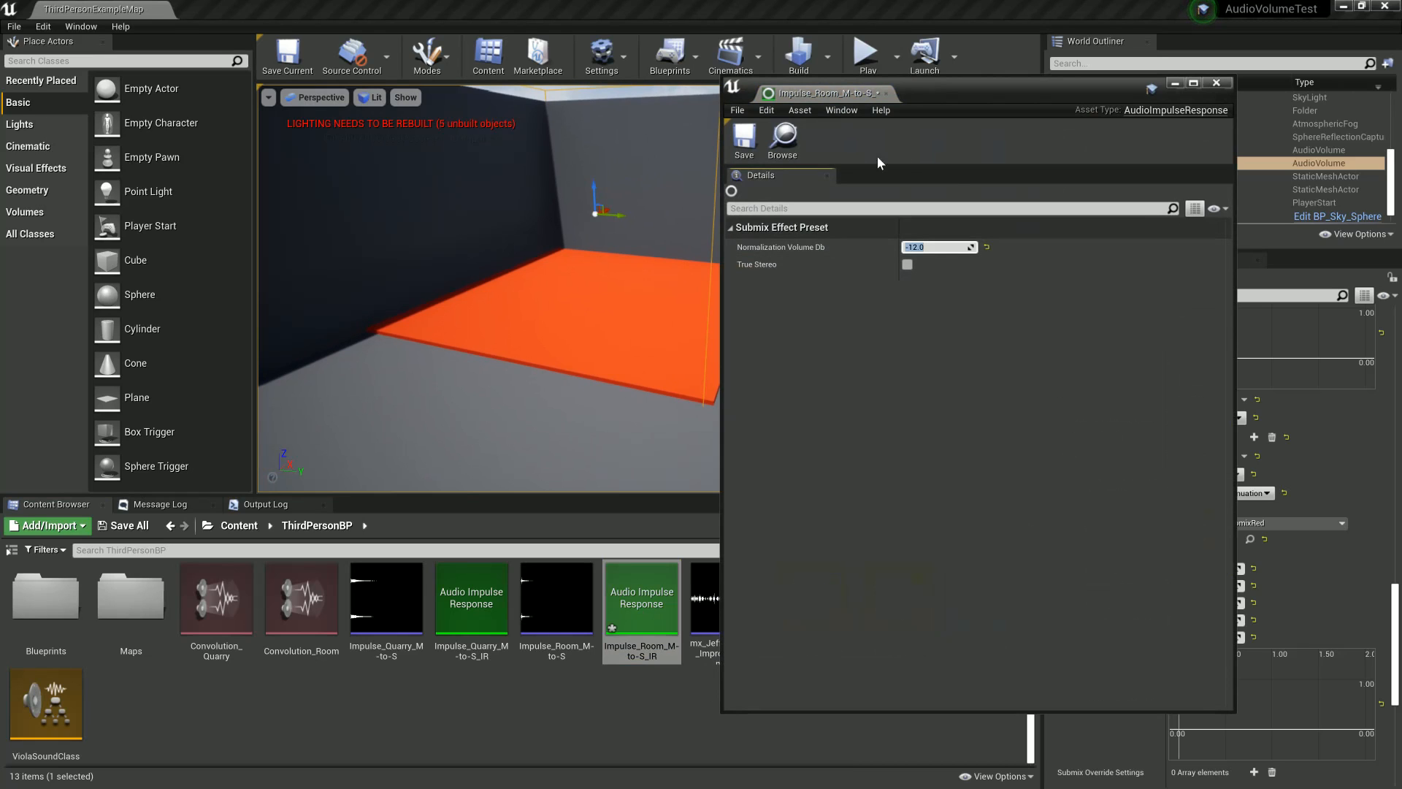
left_click(742, 147)
left_click(1216, 83)
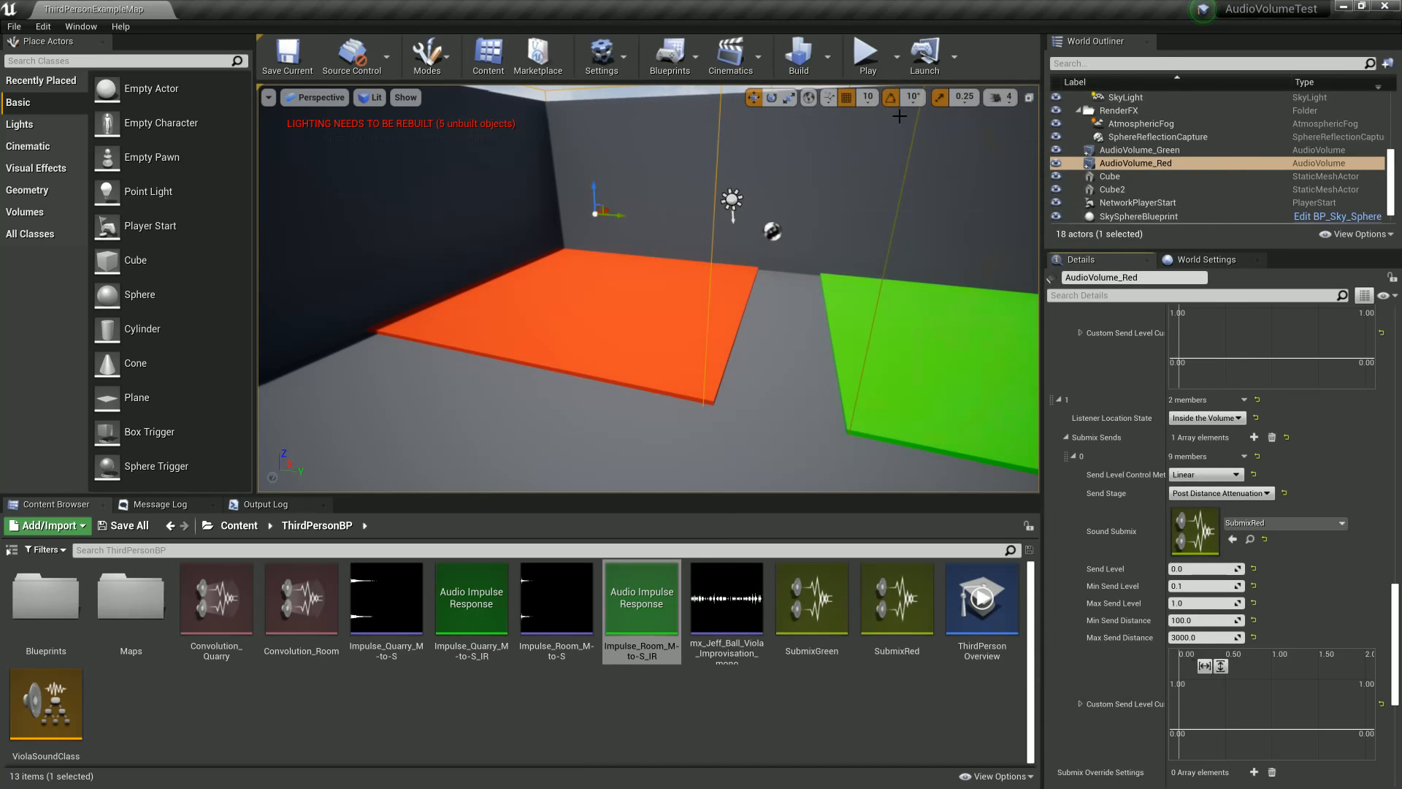
Step: Play-test again by pushing the sphere onto the red platform and moving around outside it while listening, and end the test
left_click(867, 59)
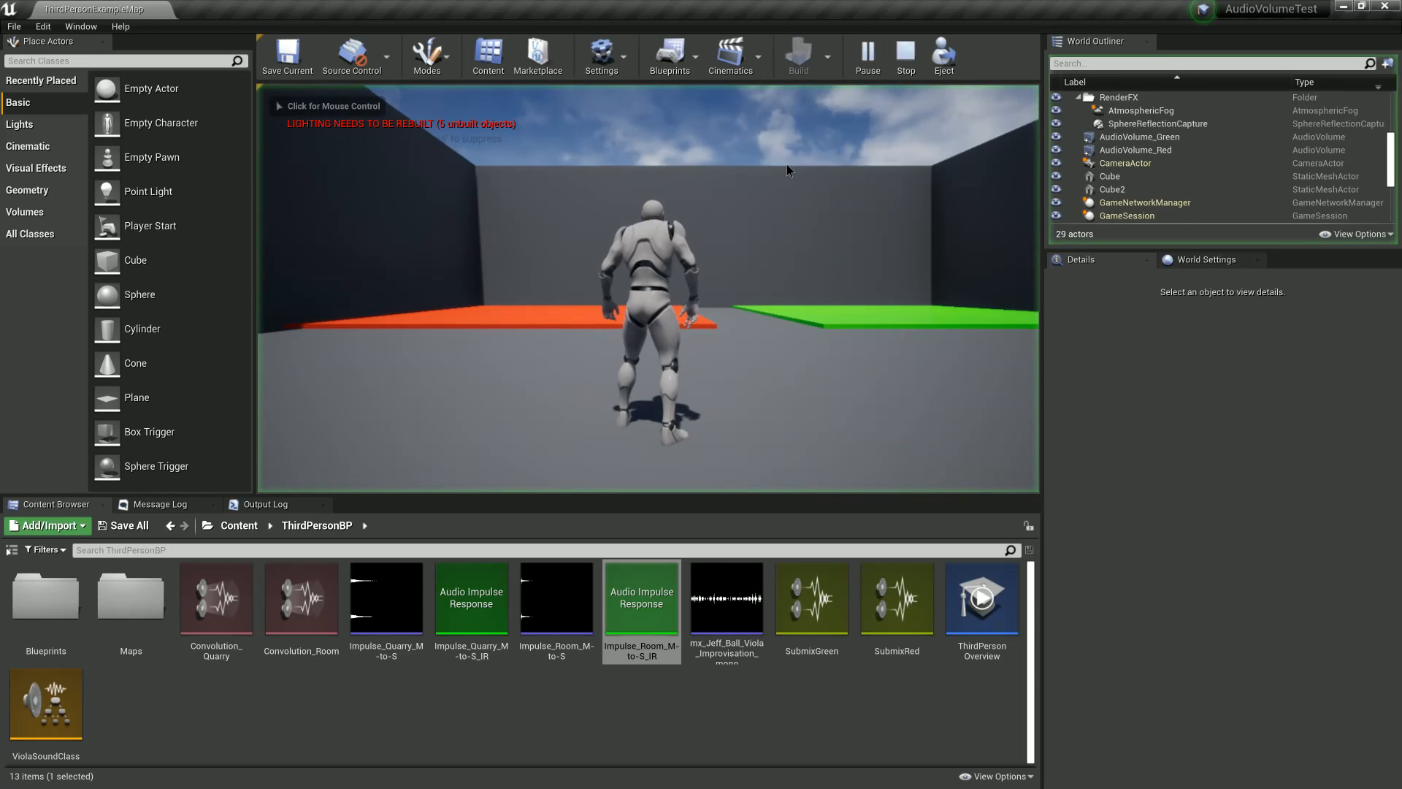
key("w")
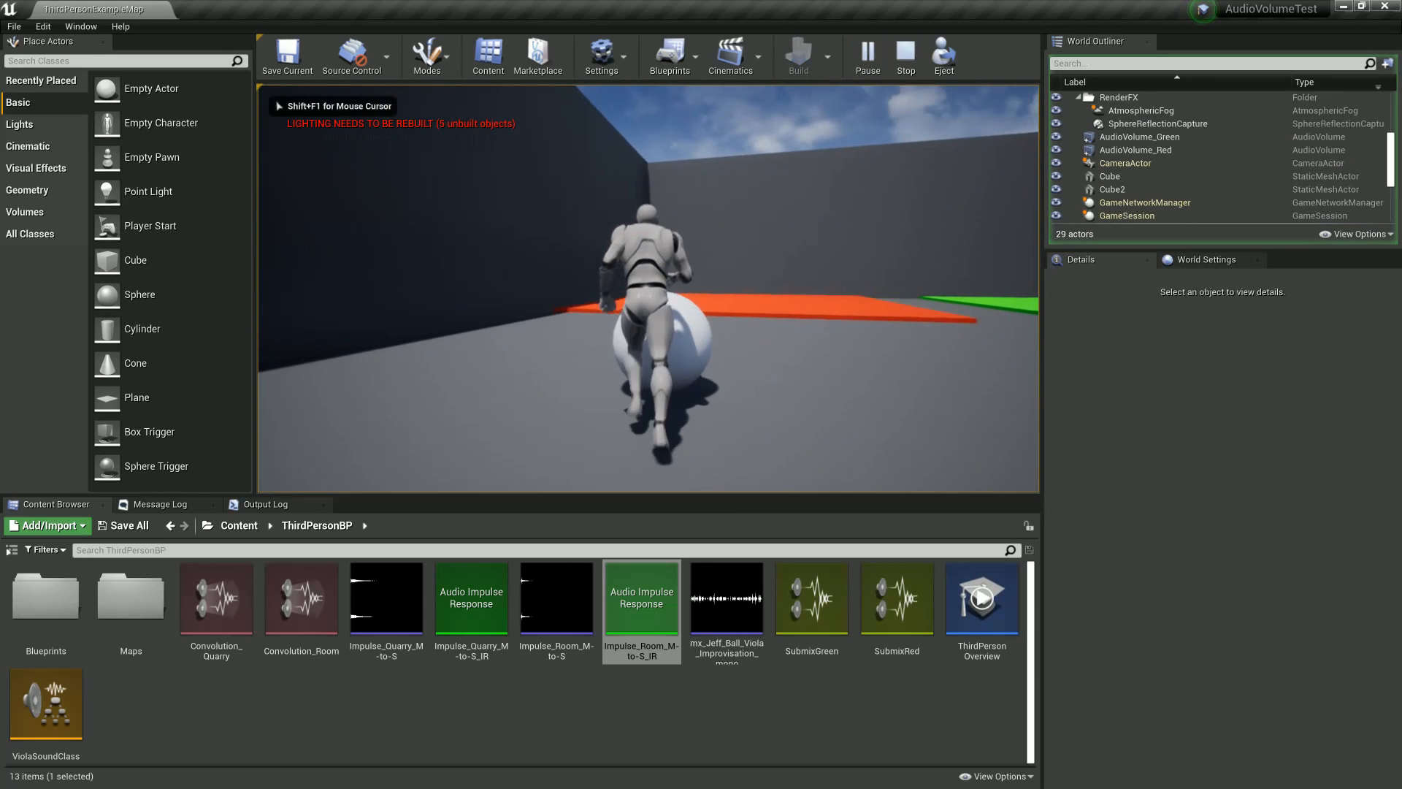
key("d")
key("w")
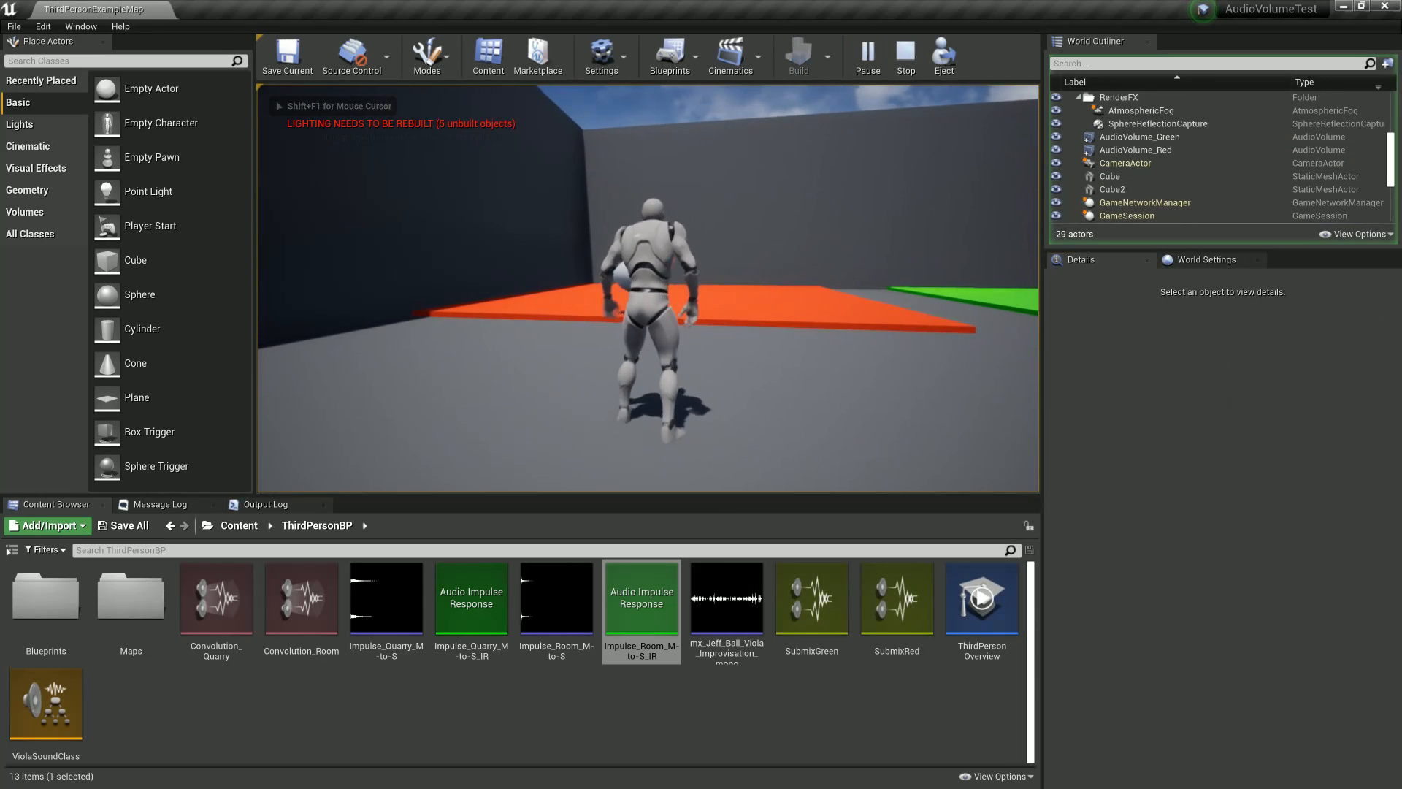
key("d")
key("s")
key("d")
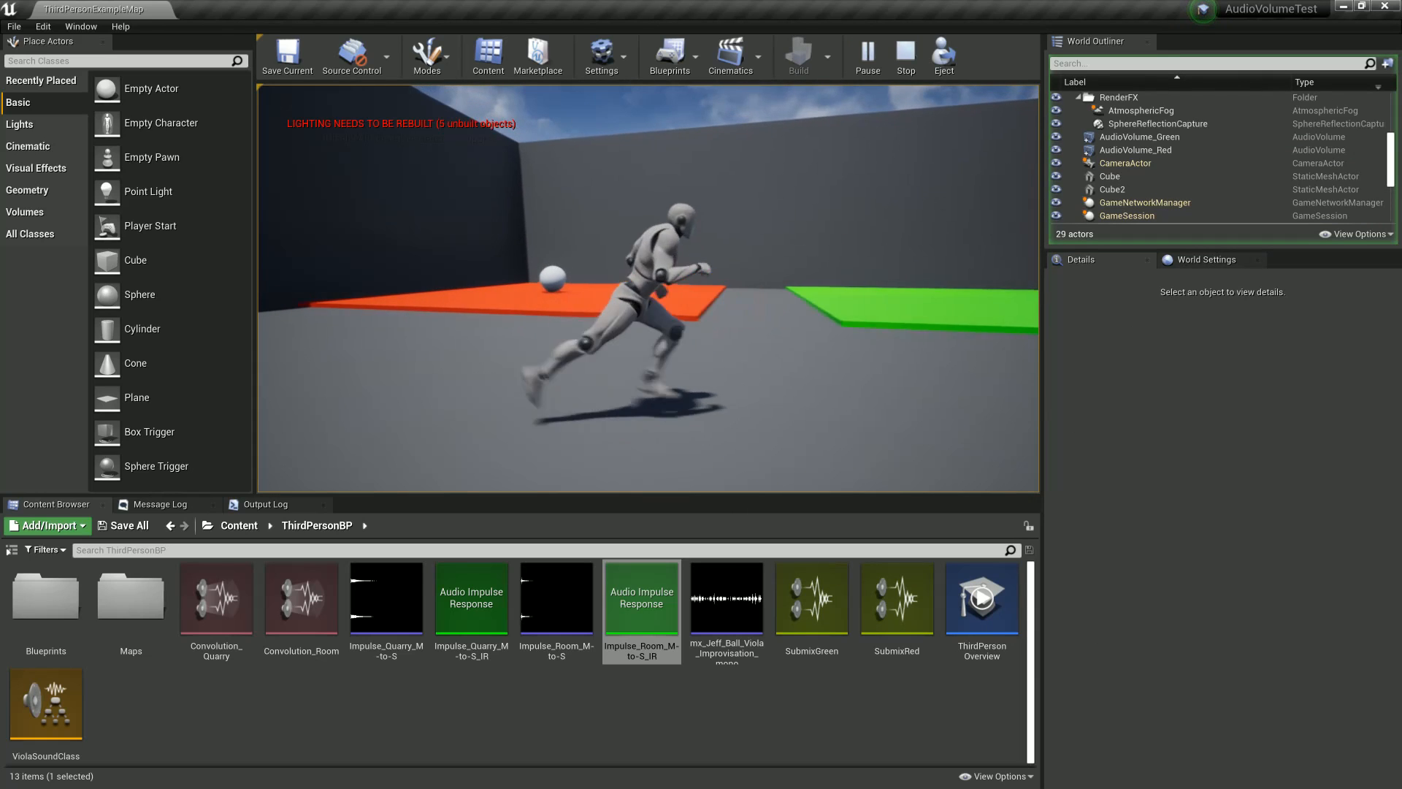
key("a")
key("d")
key("s")
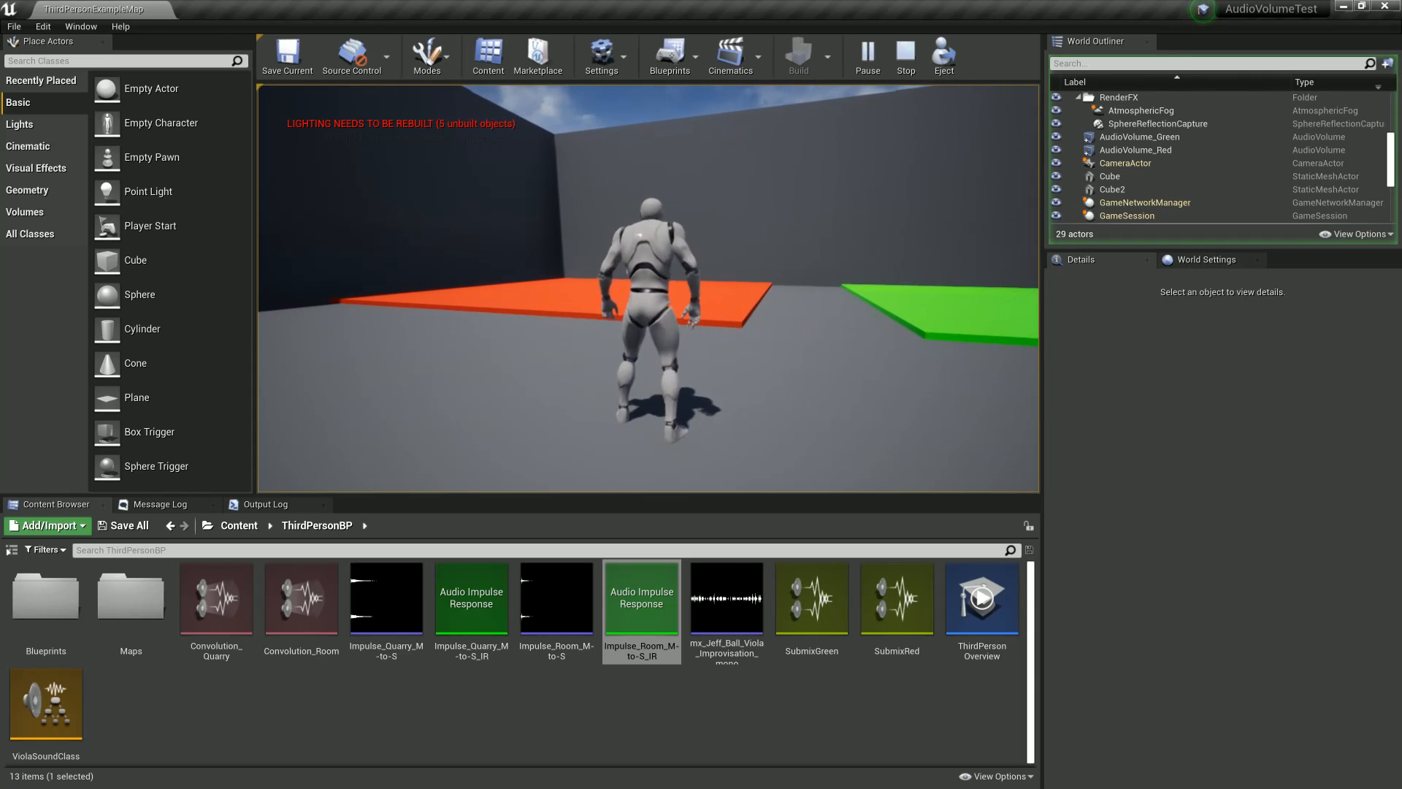
key("Escape")
Step: Set the Normalization Volume Db of Impulse_Room_M-to-S_IR to -18, save the asset and close its editor
mouse_move(673, 231)
right_mouse_down()
mouse_move(719, 285)
mouse_move(719, 157)
mouse_move(712, 249)
mouse_move(698, 241)
right_mouse_up()
key("s")
key("w")
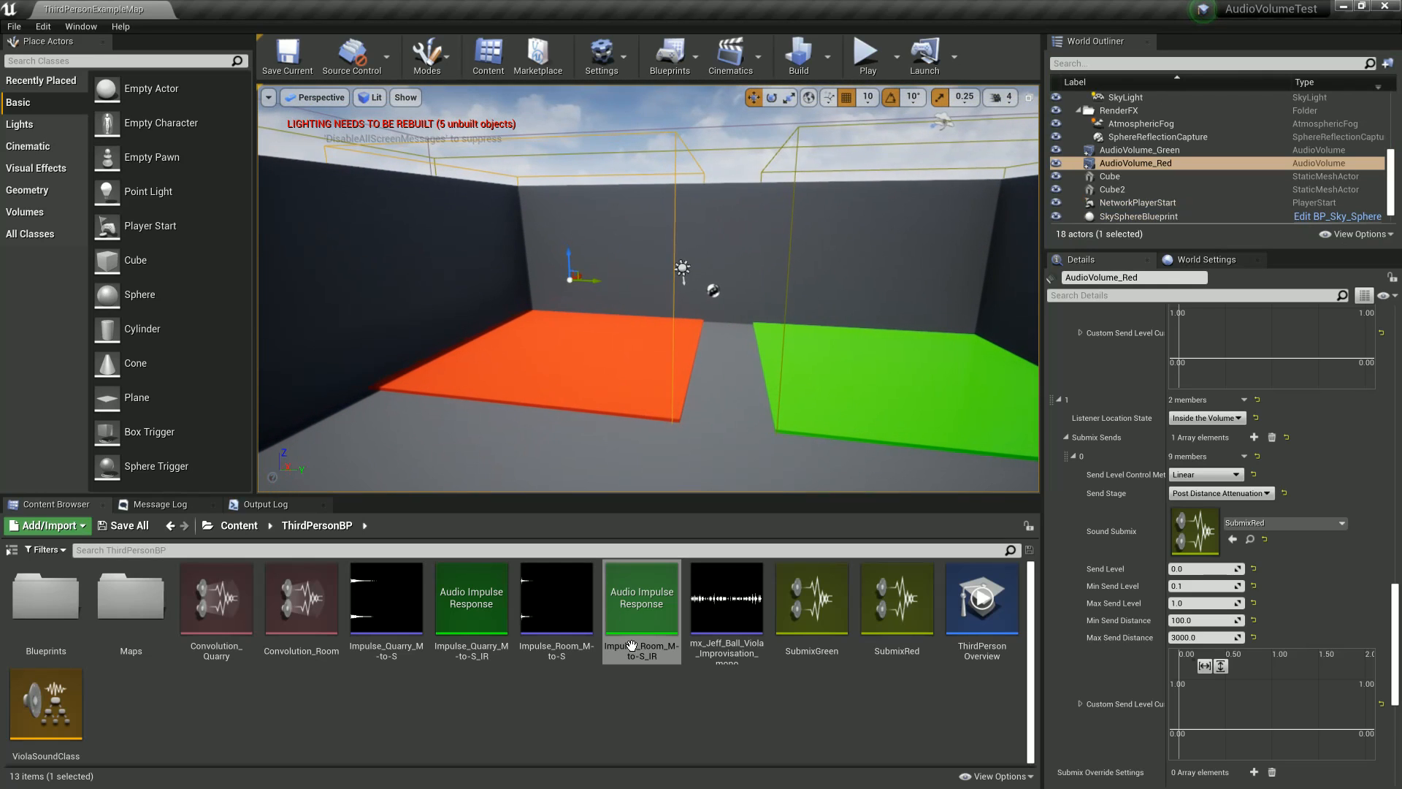
double_click(638, 627)
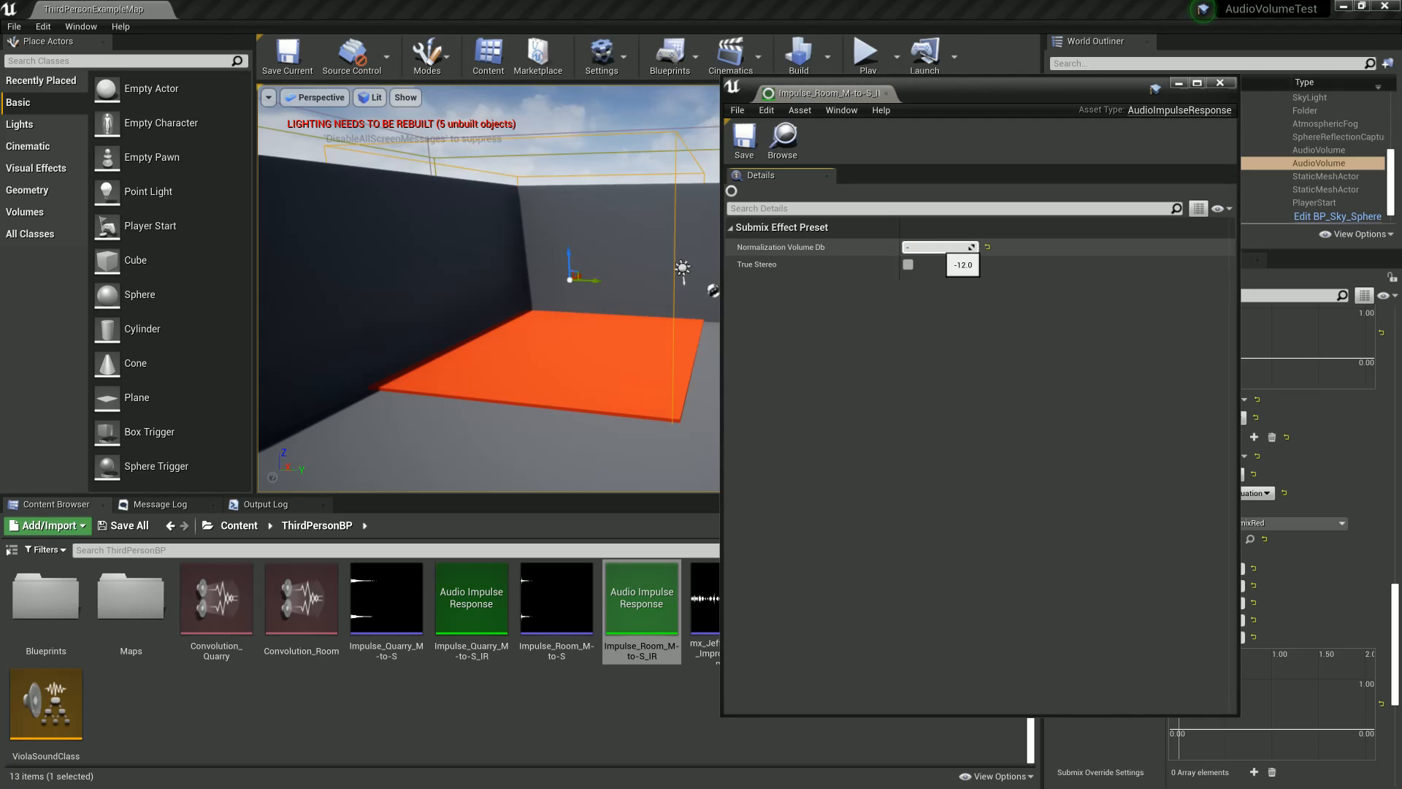
left_click(749, 142)
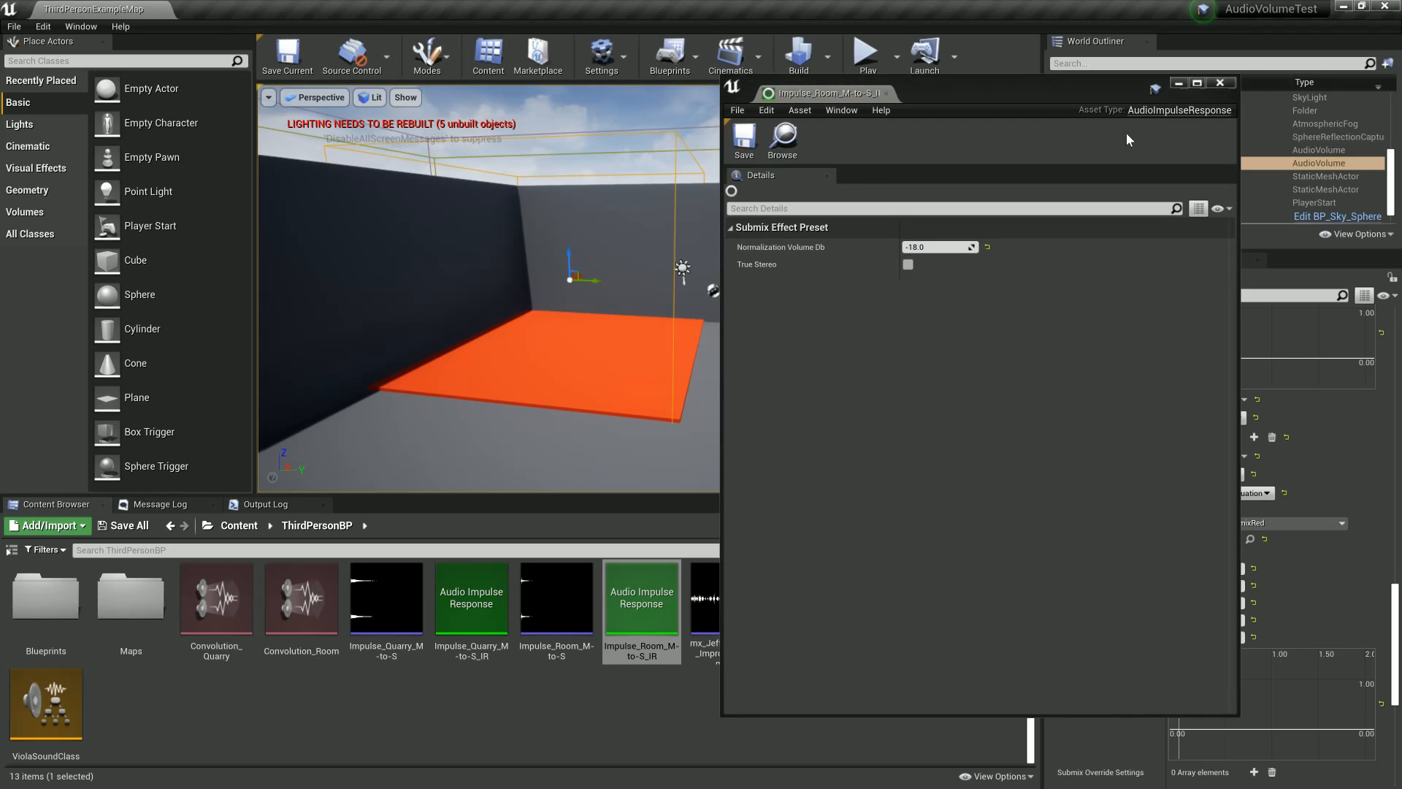
left_click(1222, 83)
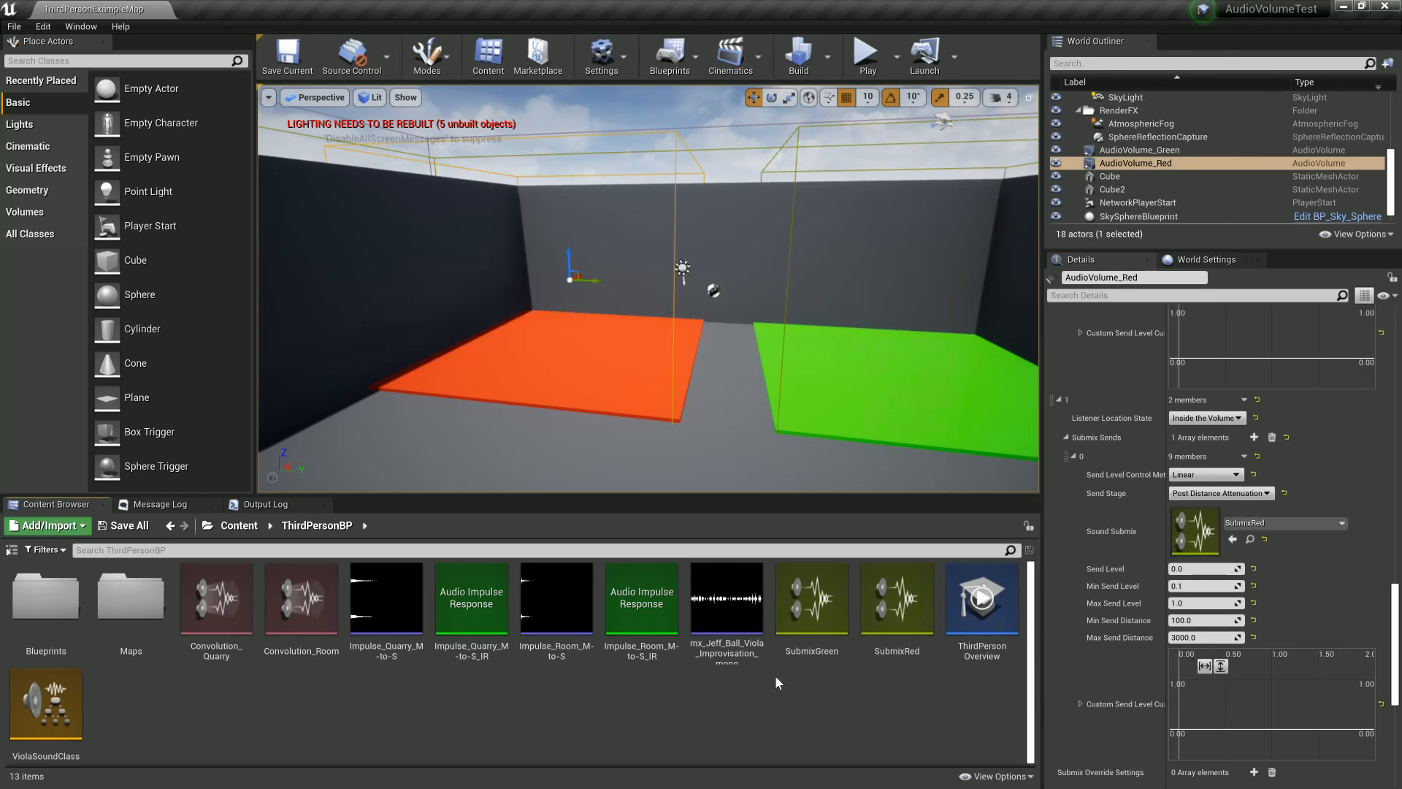
Step: Add a Submix Send Settings entry to AudioVolume_Green and set its Listener Location State to Outside the Volume
left_click(796, 151)
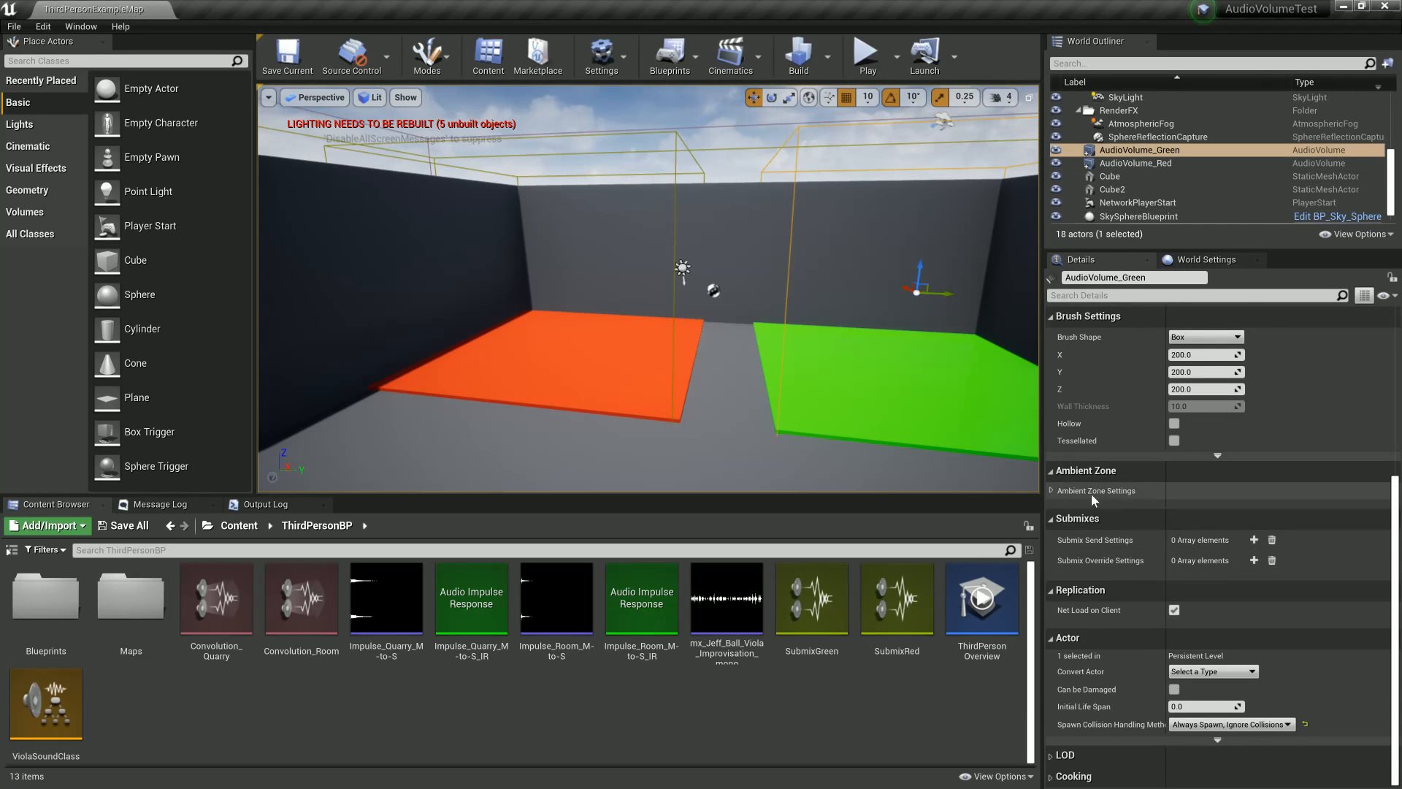
left_click(1254, 540)
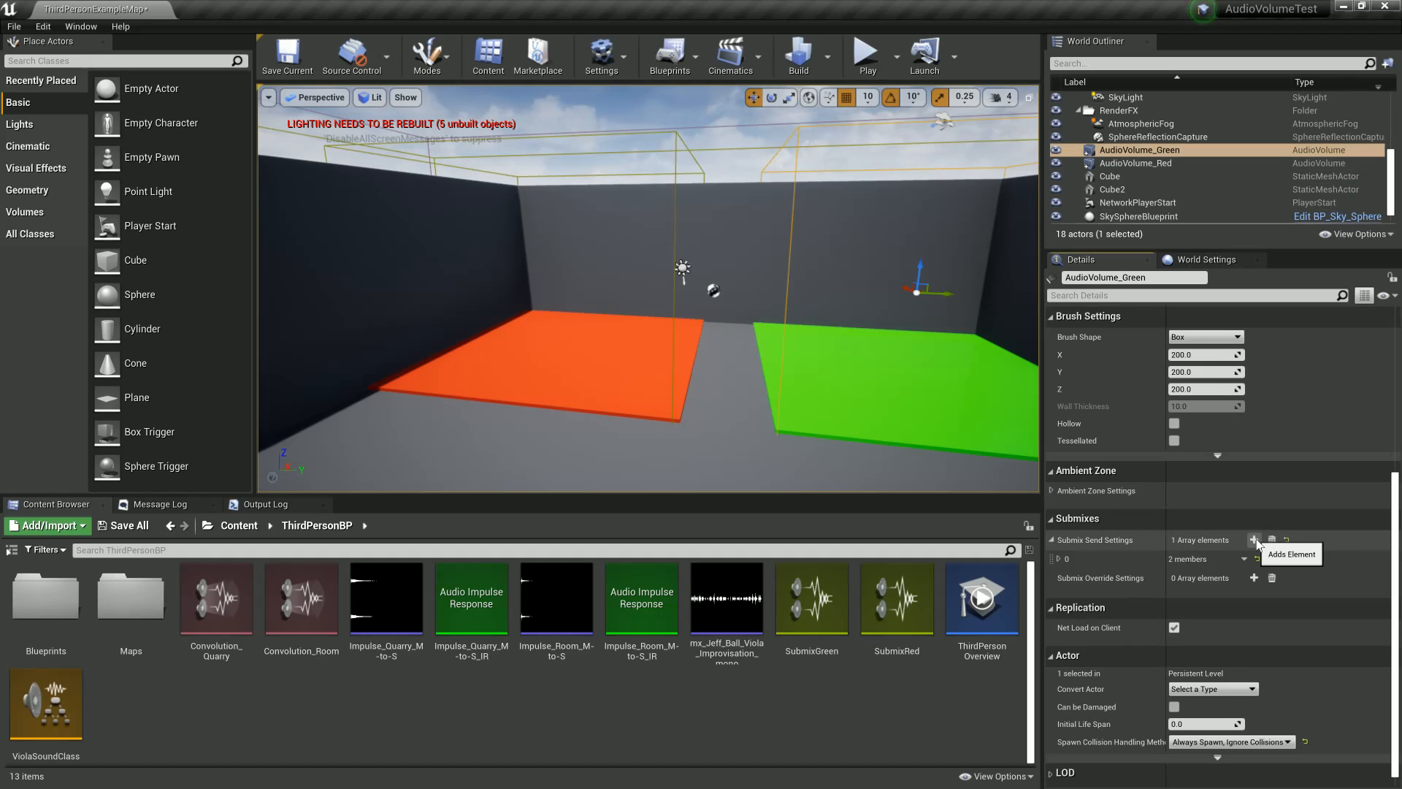
left_click(1059, 559)
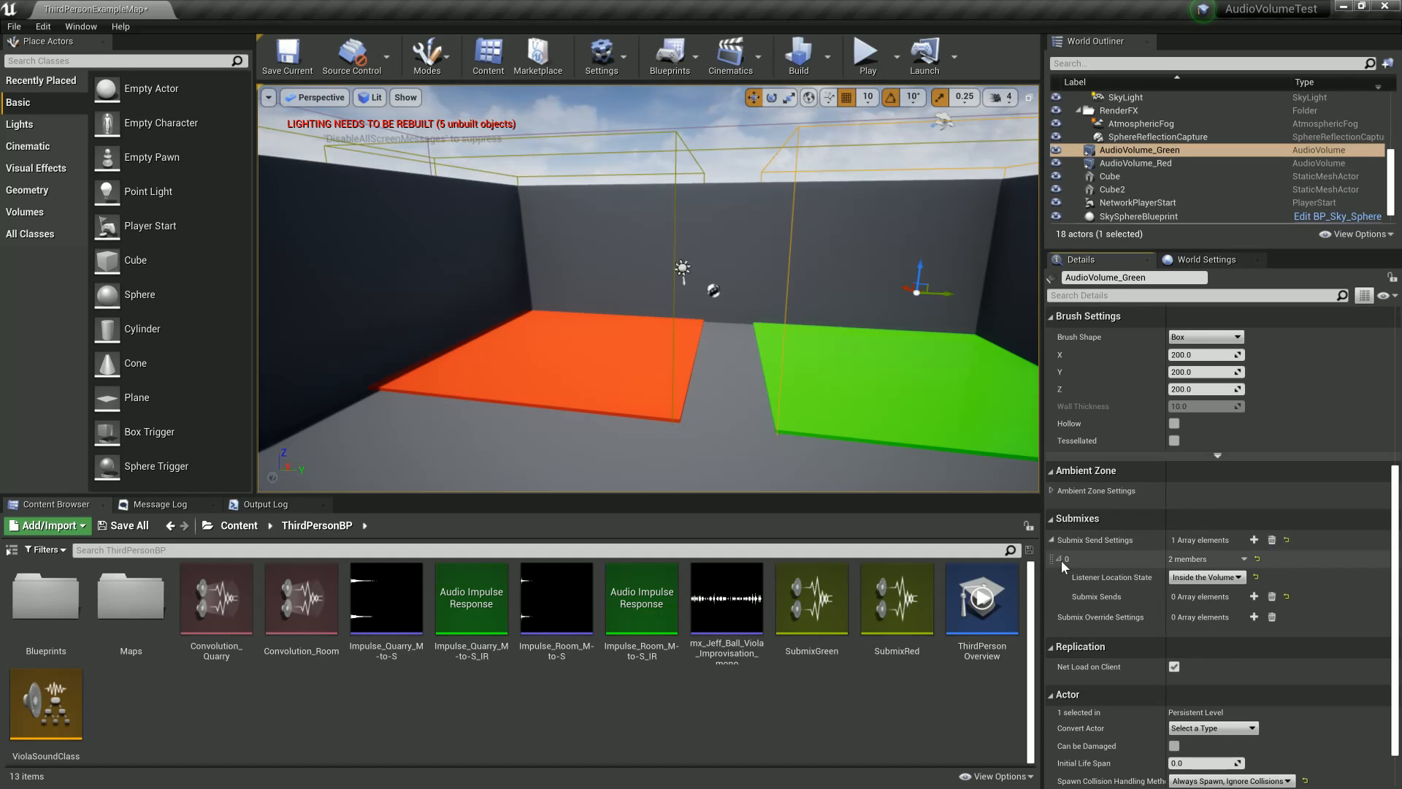
left_click(1207, 577)
left_click(1204, 599)
Step: Add a Submix Send to AudioVolume_Green's Outside the Volume entry and expand its settings
left_click(1254, 597)
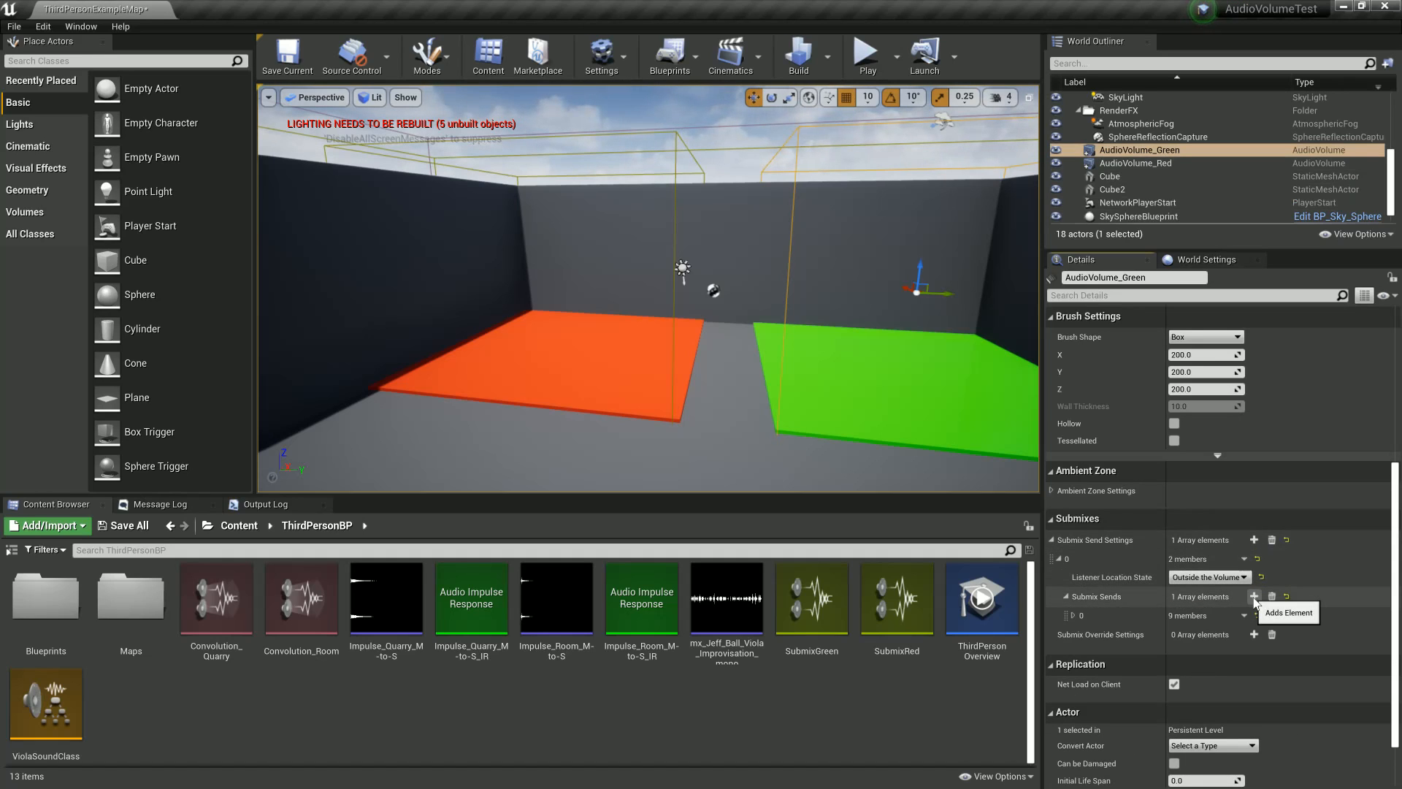
left_click(1073, 616)
scroll(1073, 616, "down", 4)
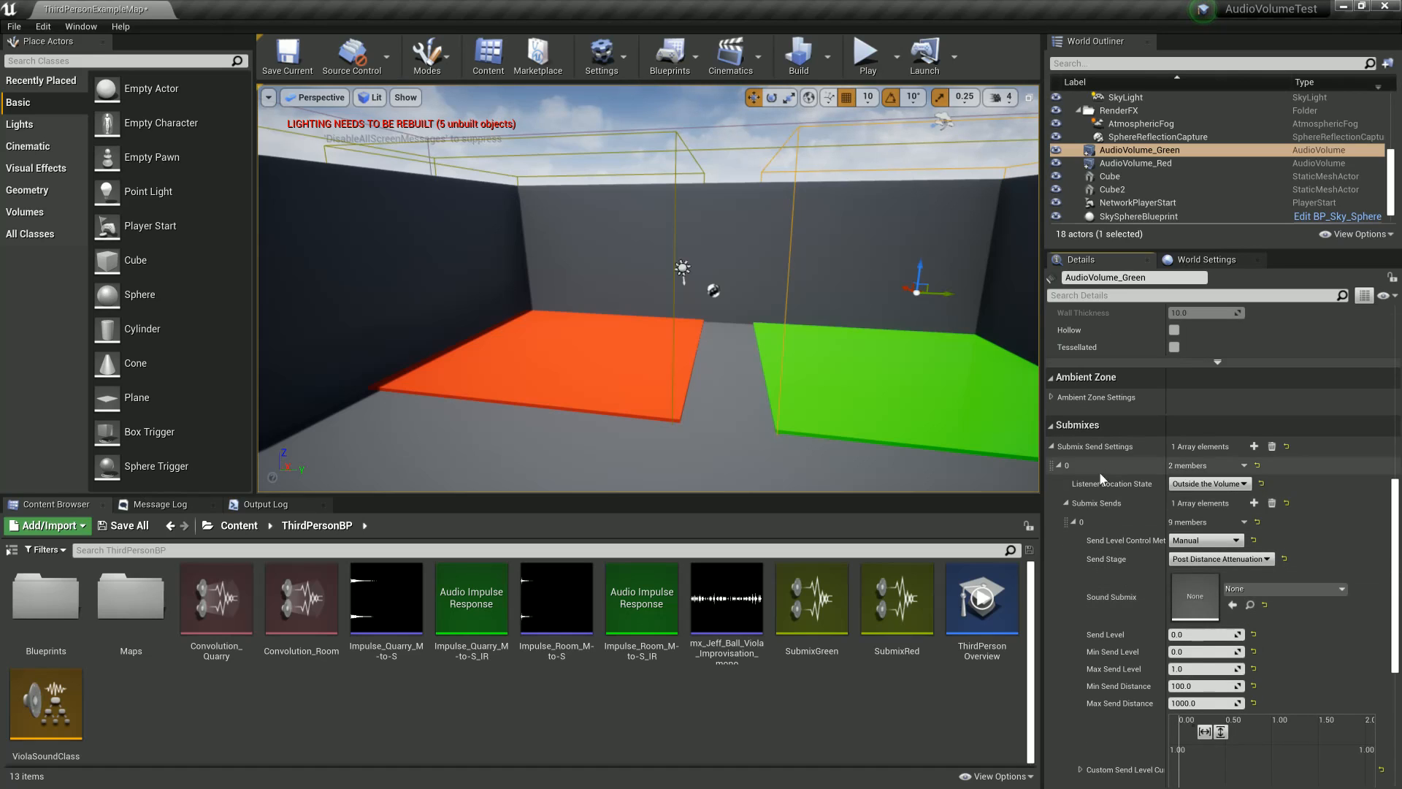
left_click(1066, 501)
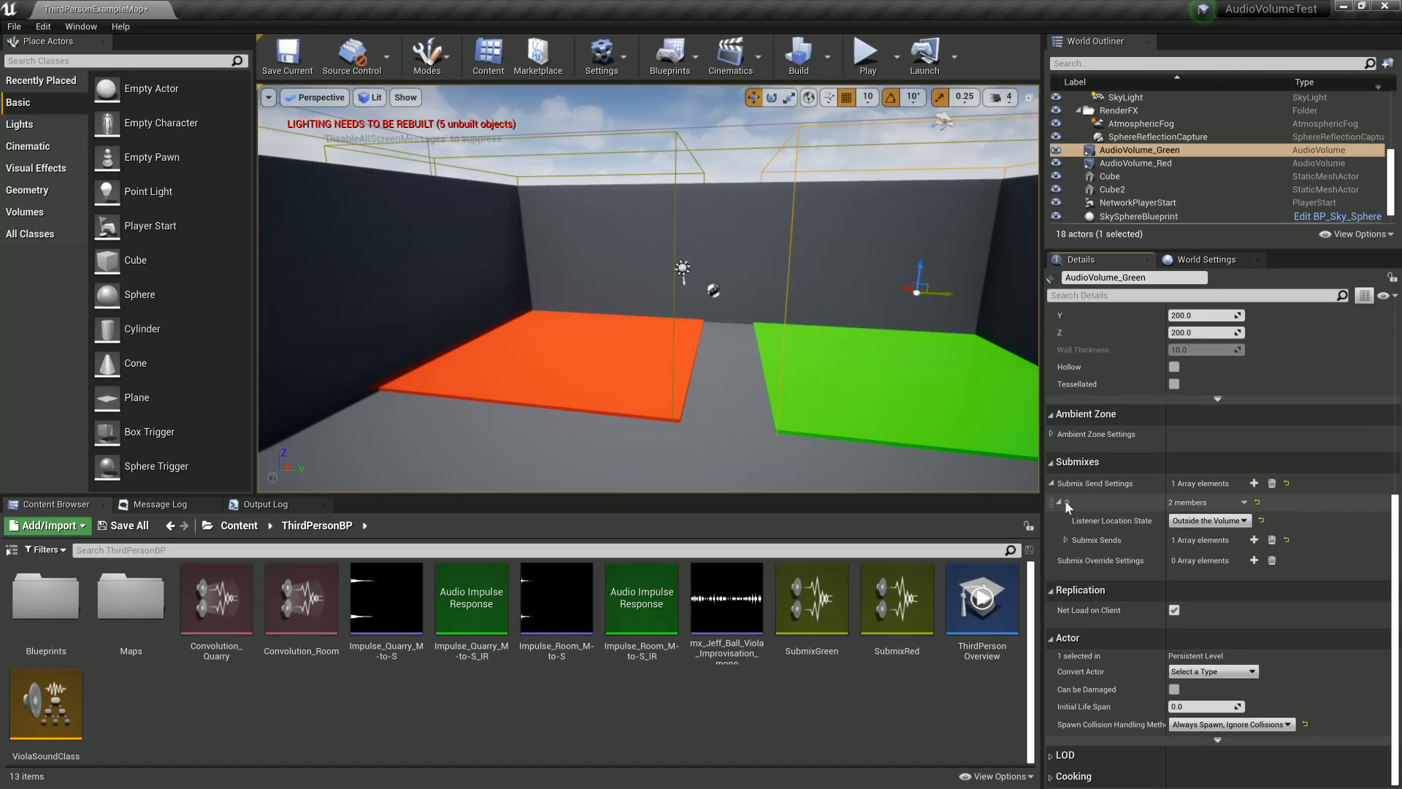
left_click(1065, 540)
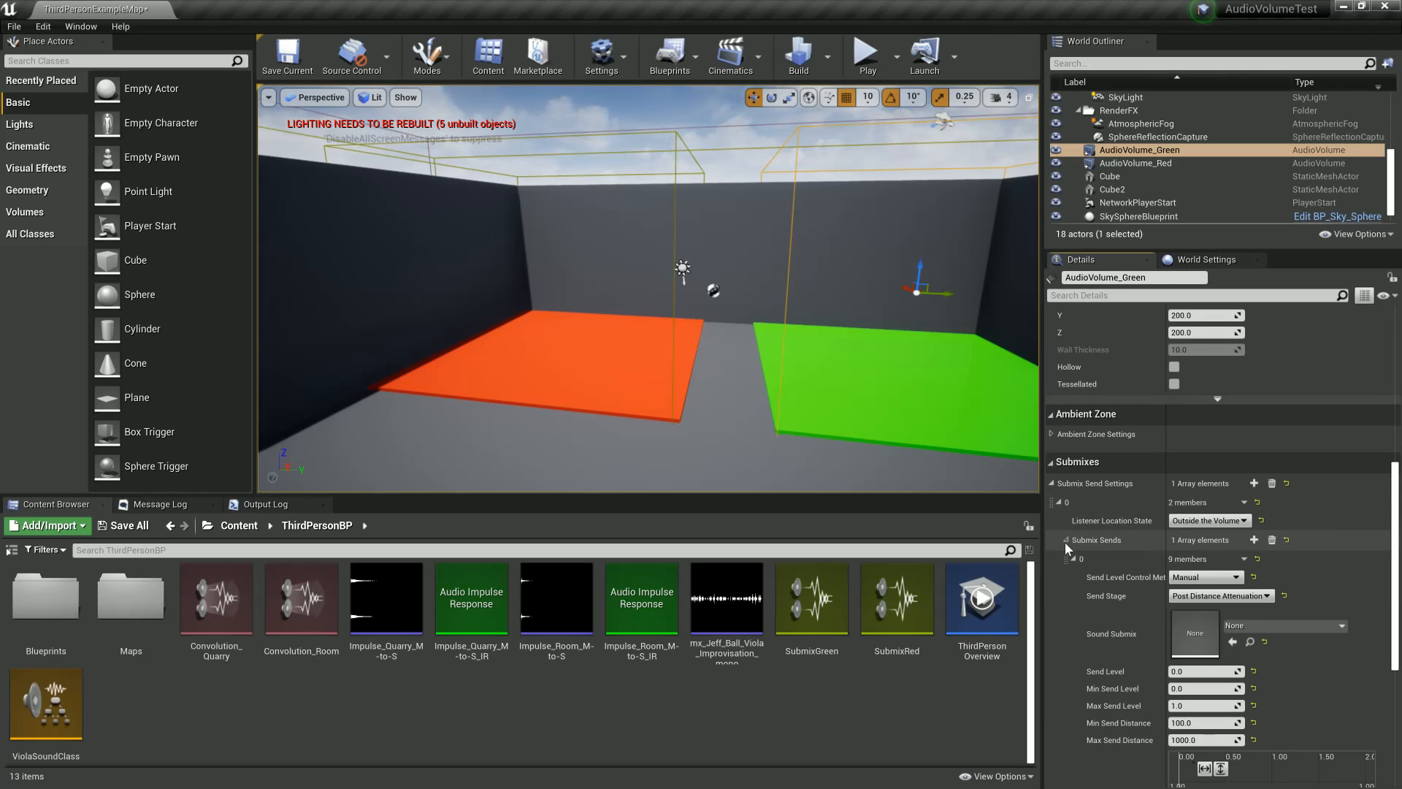
scroll(1061, 555, "down", 3)
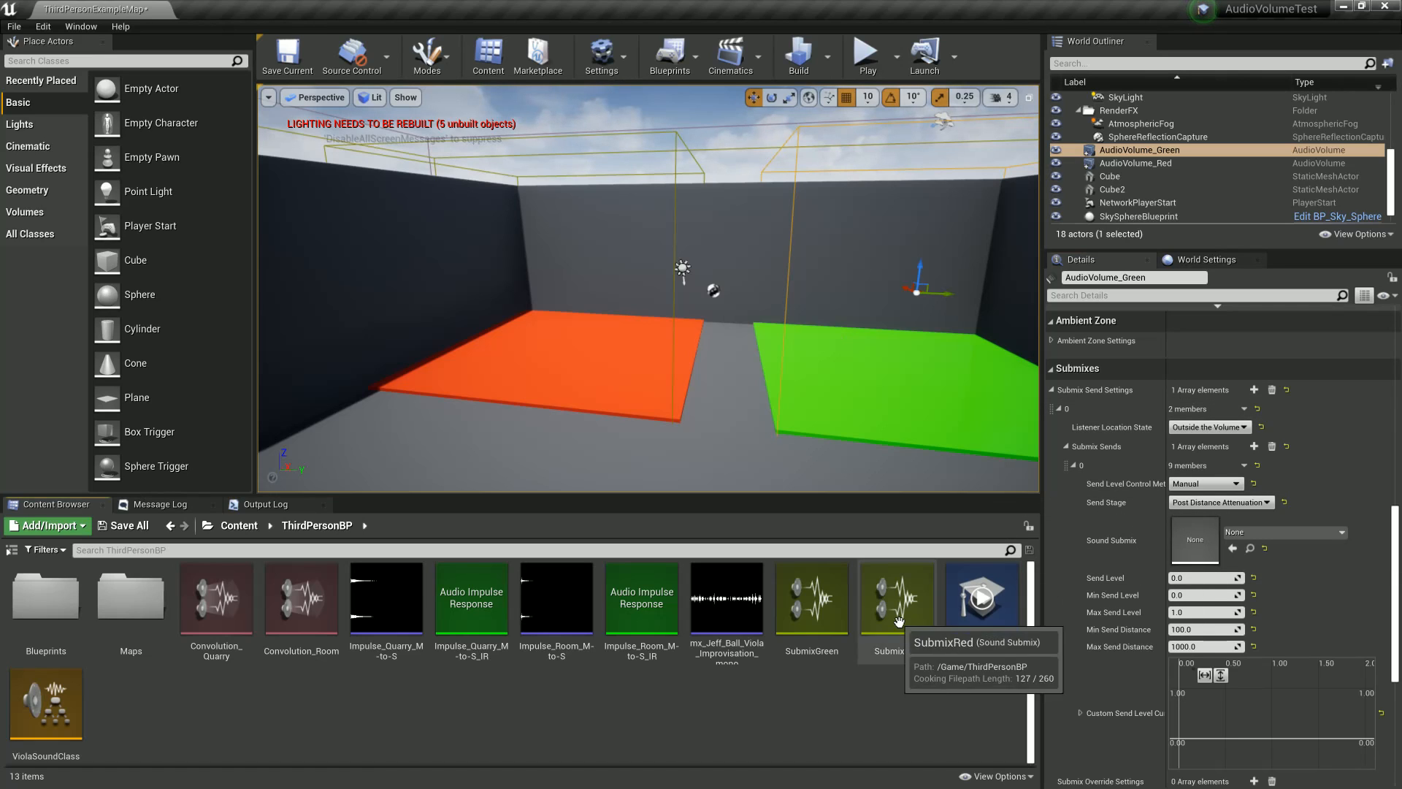
Step: Assign SubmixGreen to AudioVolume_Green's Outside the Volume send with Min Send Level 0.1 and Max Send Distance 3000, and save the level
left_click(813, 614)
left_click_drag(813, 614, 1205, 540)
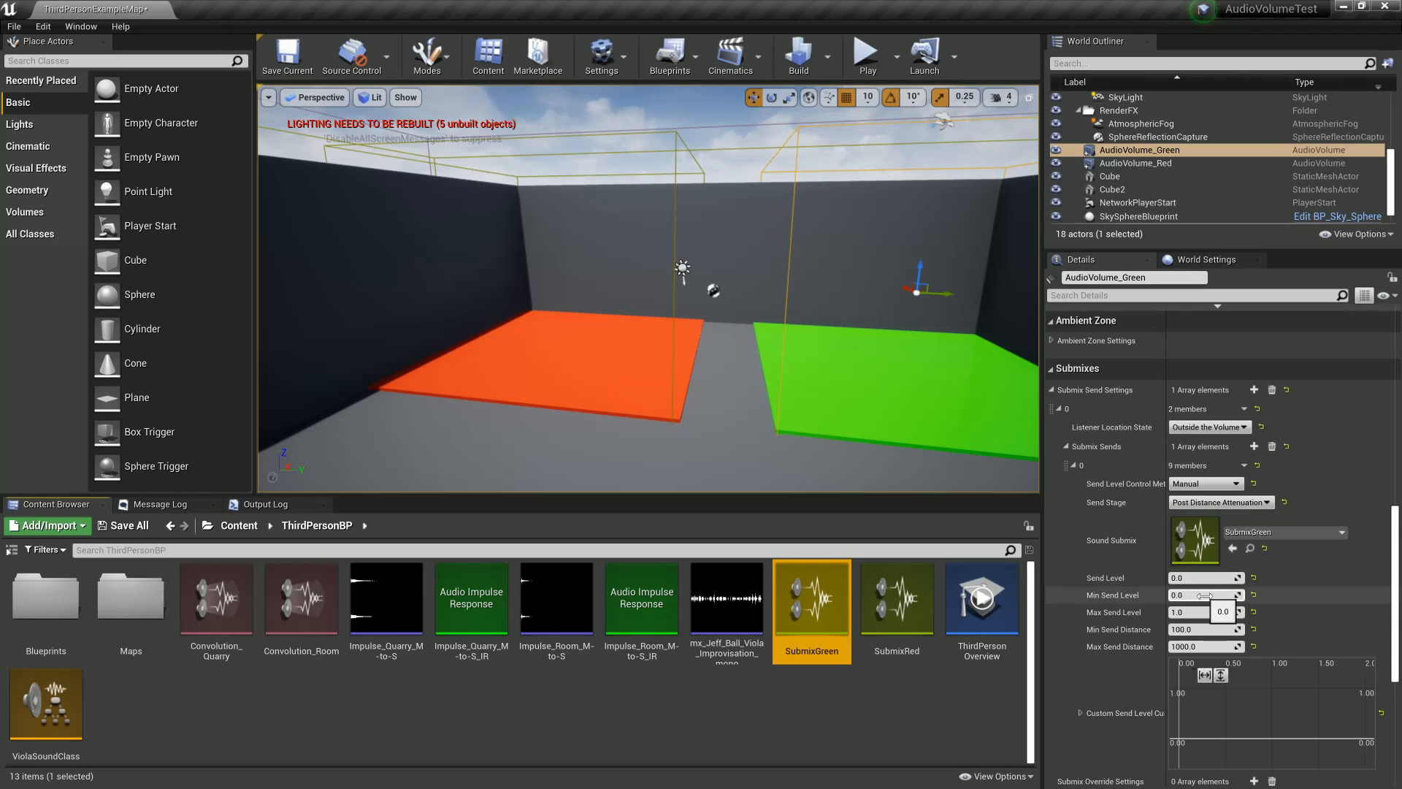
left_click(1211, 595)
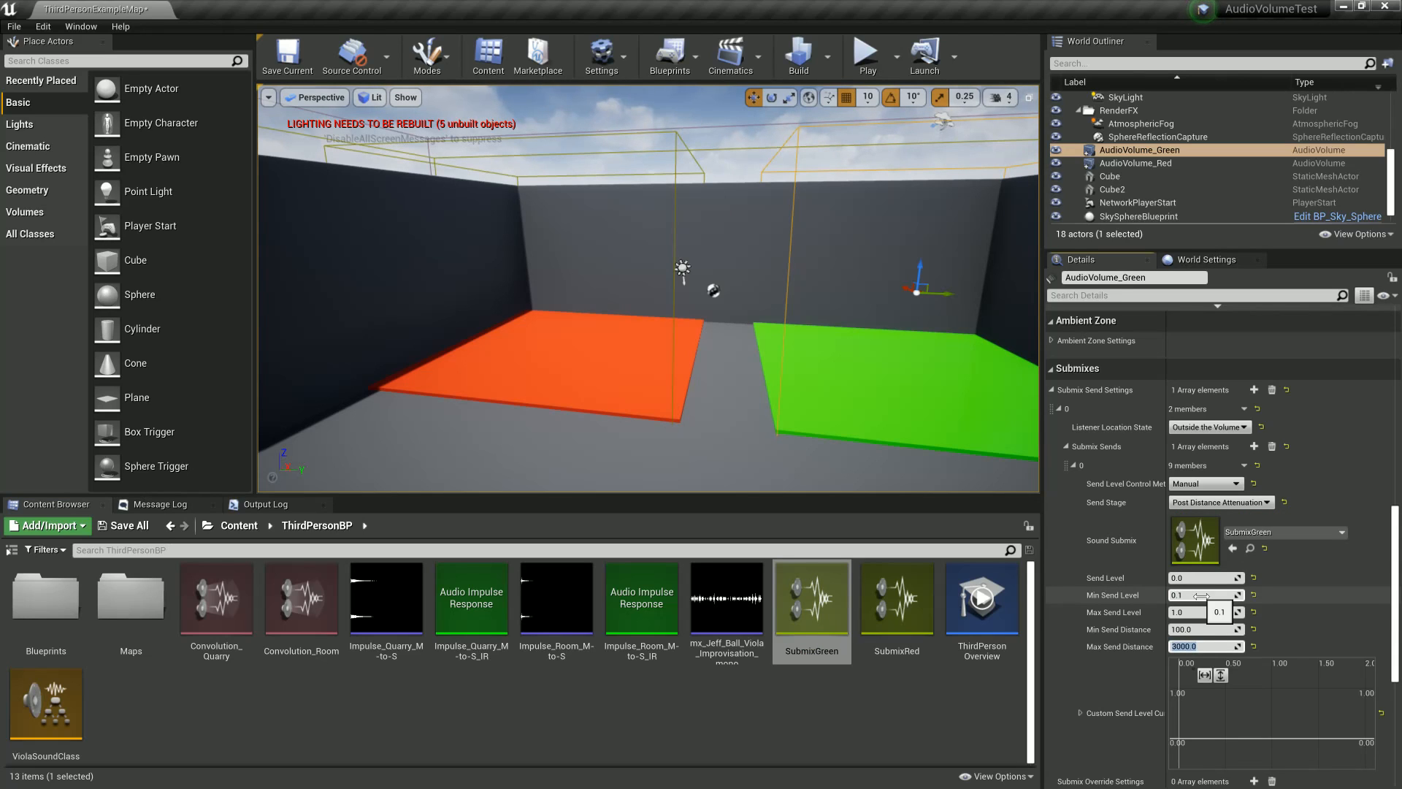
key("ctrl+s")
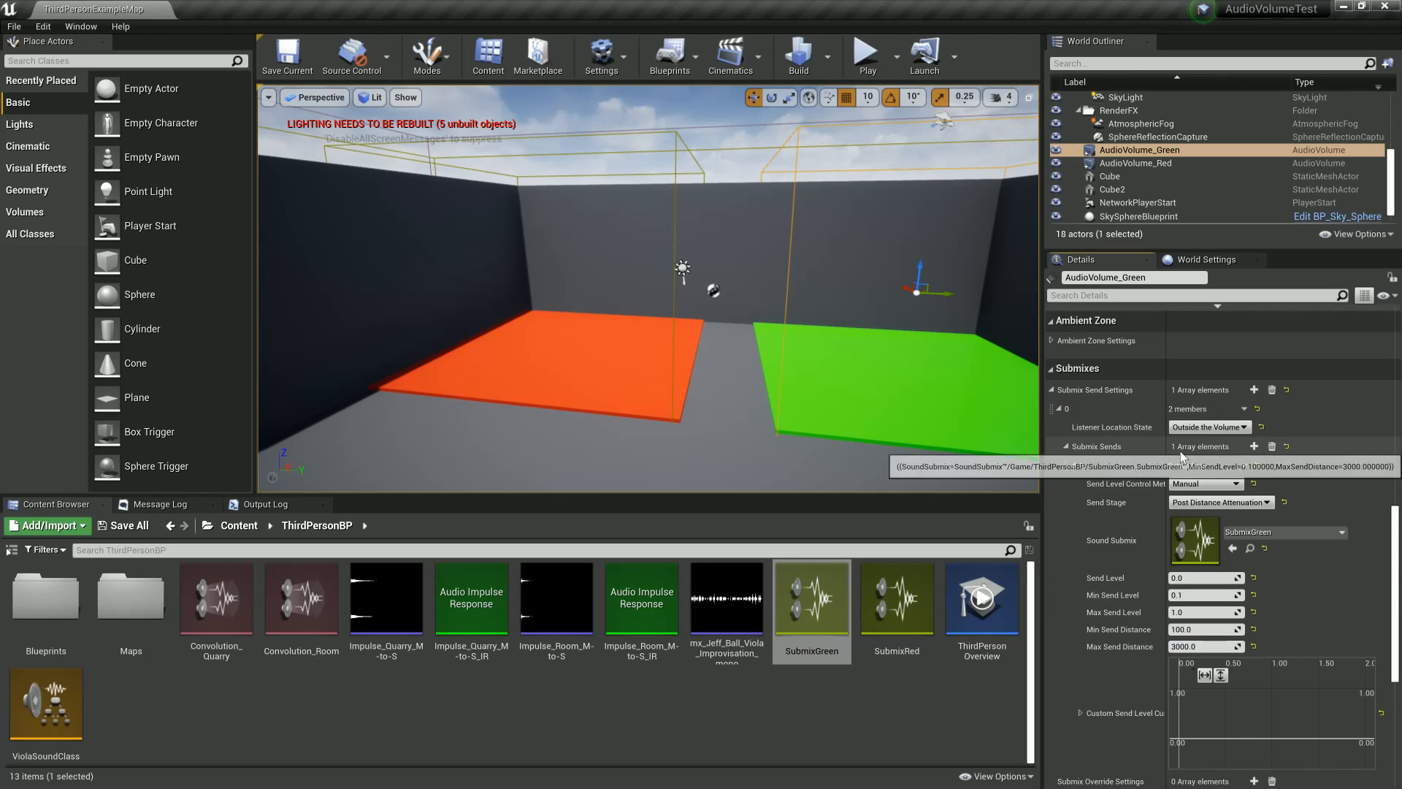
Step: Add an Inside the Volume entry to AudioVolume_Green's Submix Send Settings with one Submix Send using SubmixGreen
left_click(1254, 389)
scroll(1061, 410, "up", 3)
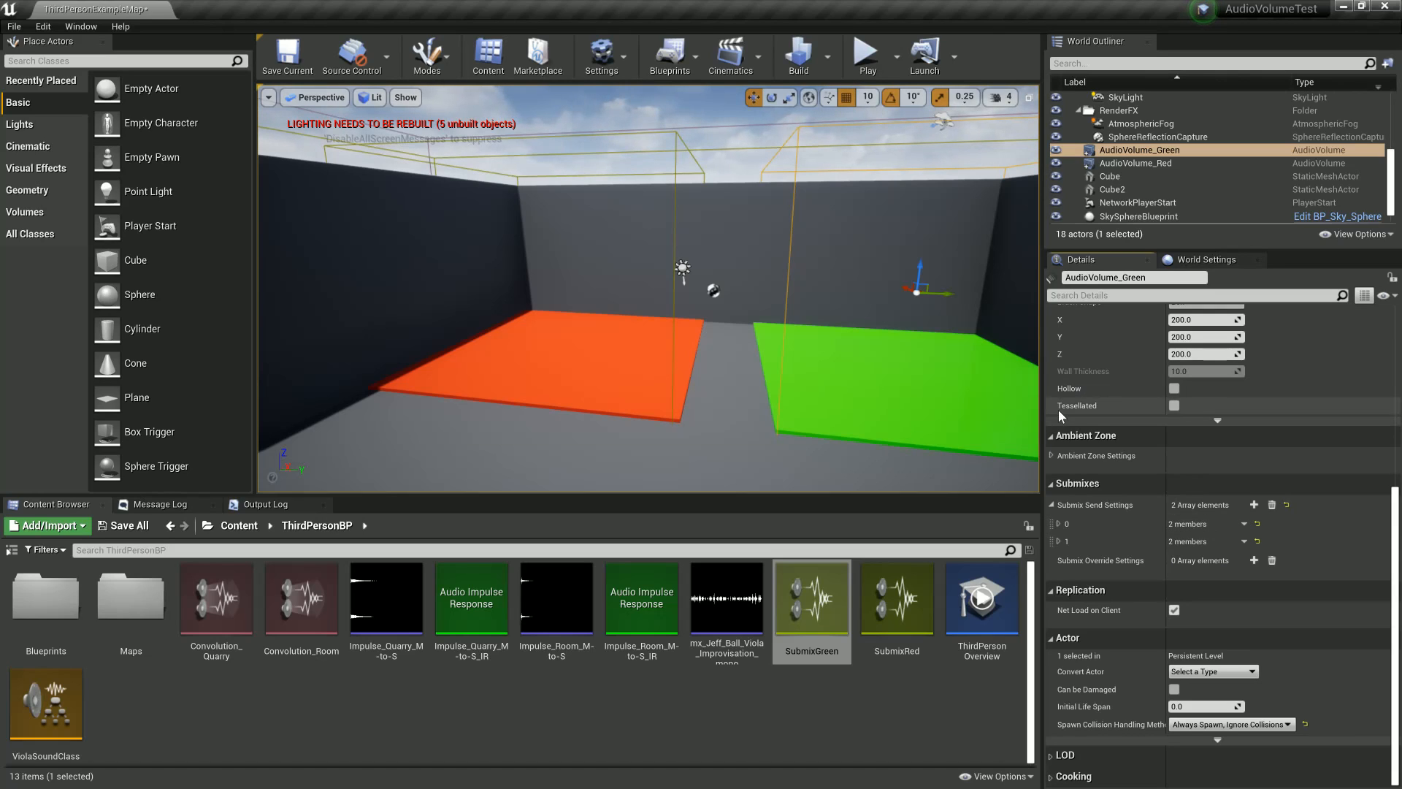
left_click(1058, 541)
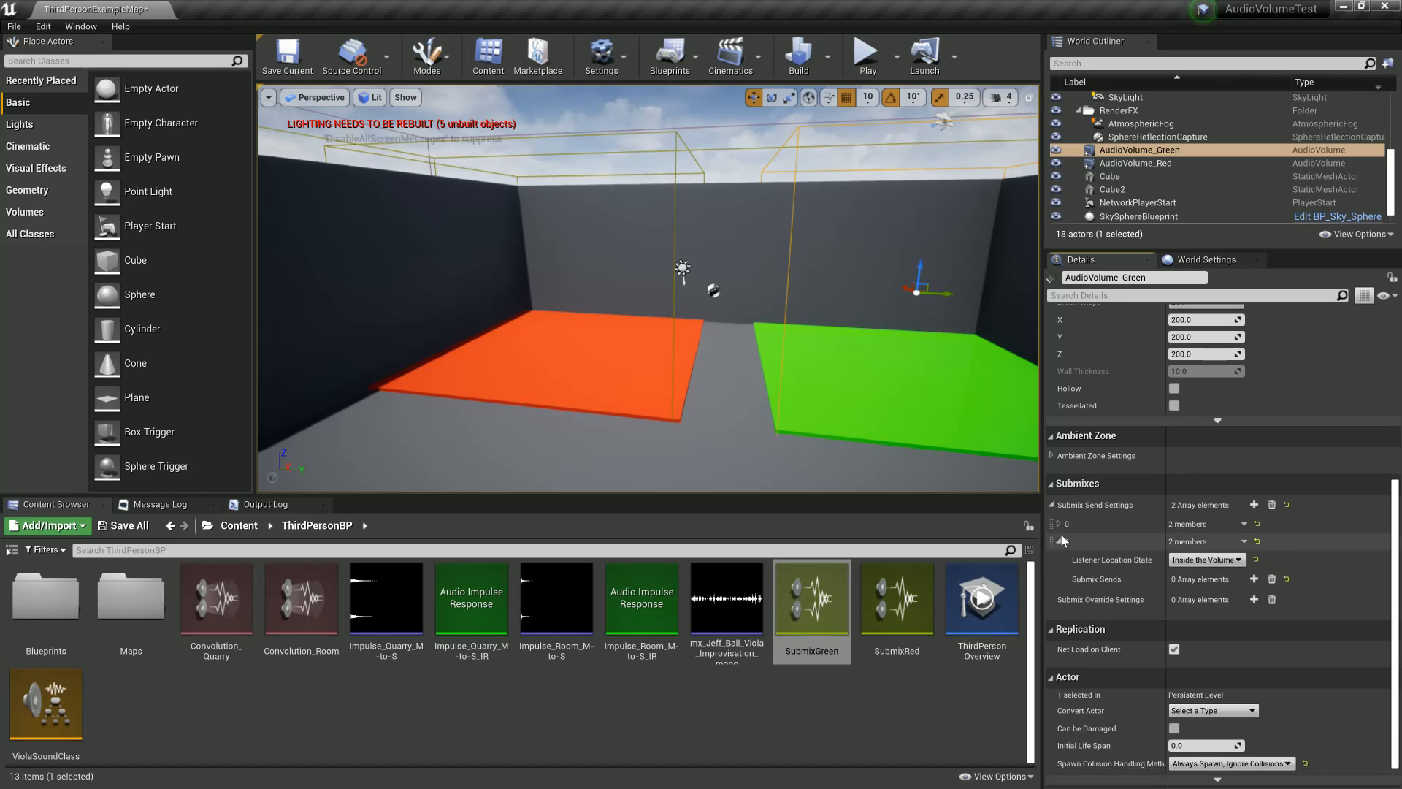
left_click(1059, 523)
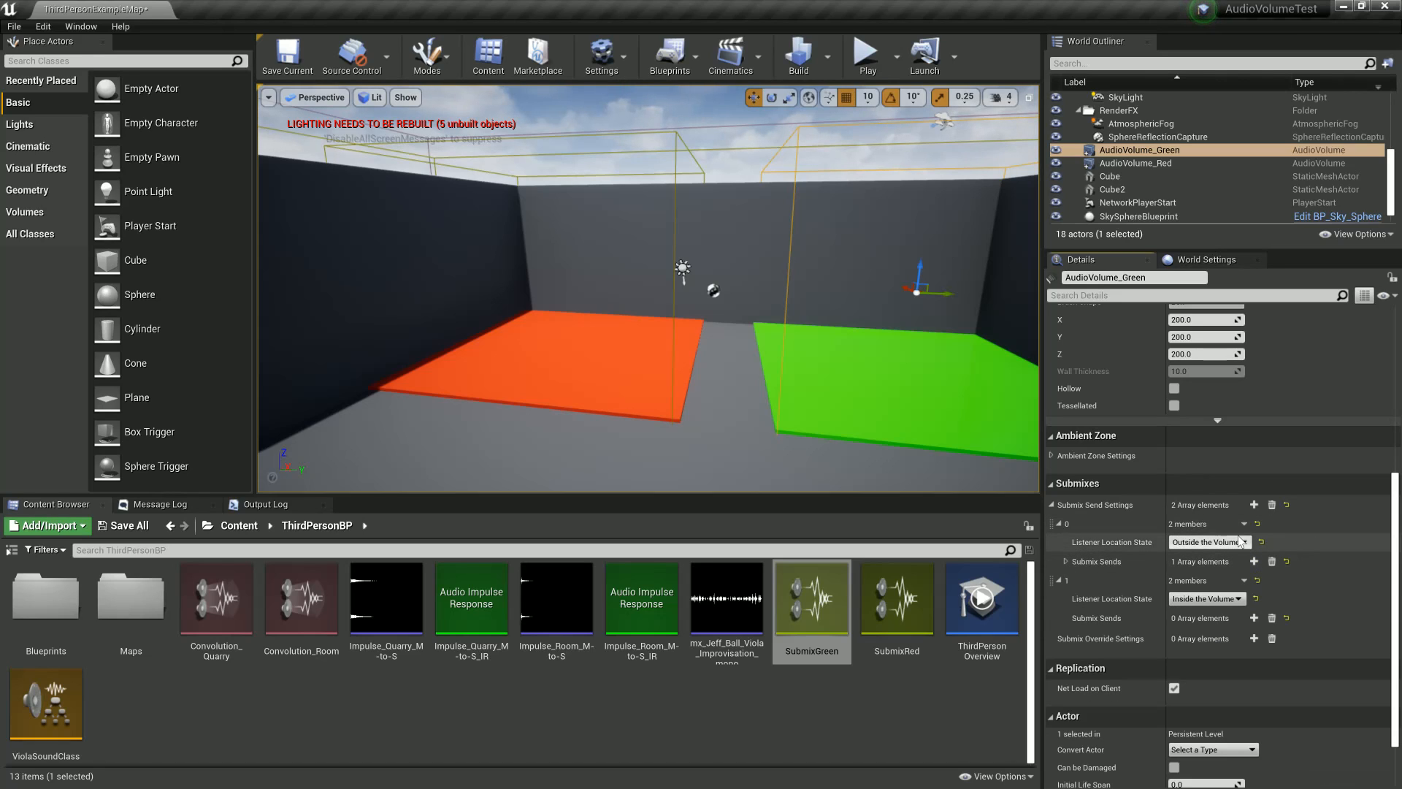
left_click(1254, 618)
left_click(1073, 637)
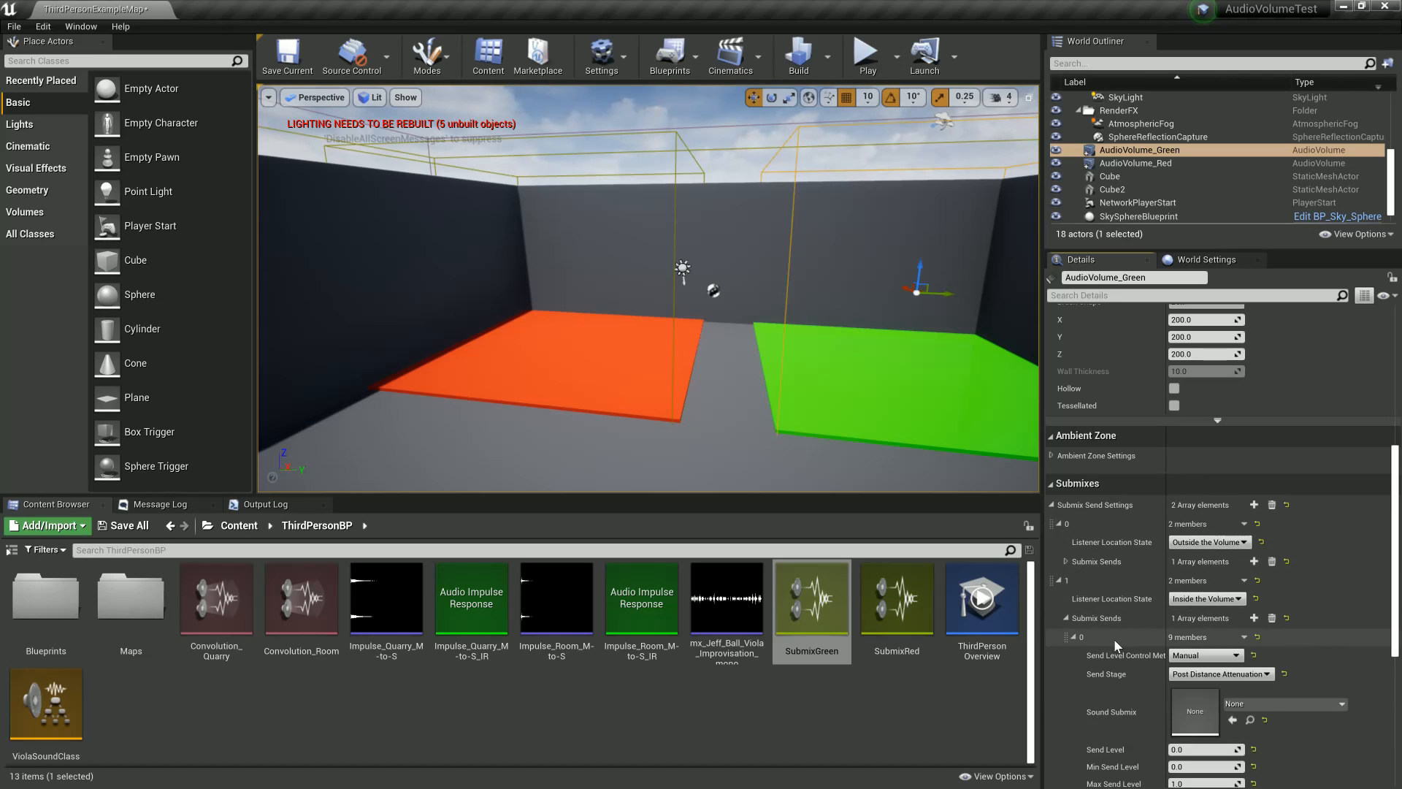
scroll(1114, 638, "down", 3)
left_click_drag(844, 623, 1227, 621)
Step: Set the Send Level Control Method of AudioVolume_Green's Outside the Volume send to Linear and collapse its settings
left_click(1067, 467)
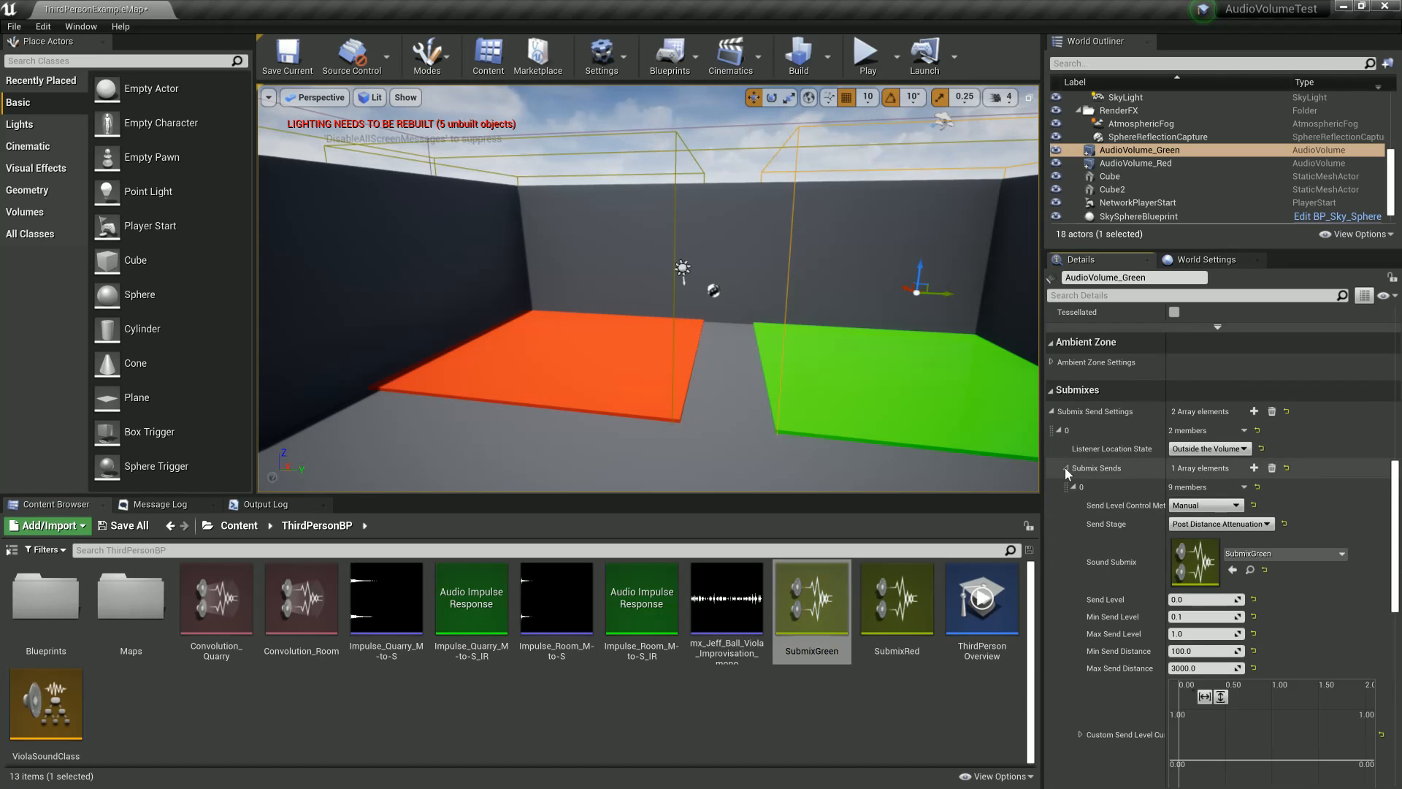
left_click(1205, 505)
left_click(1181, 518)
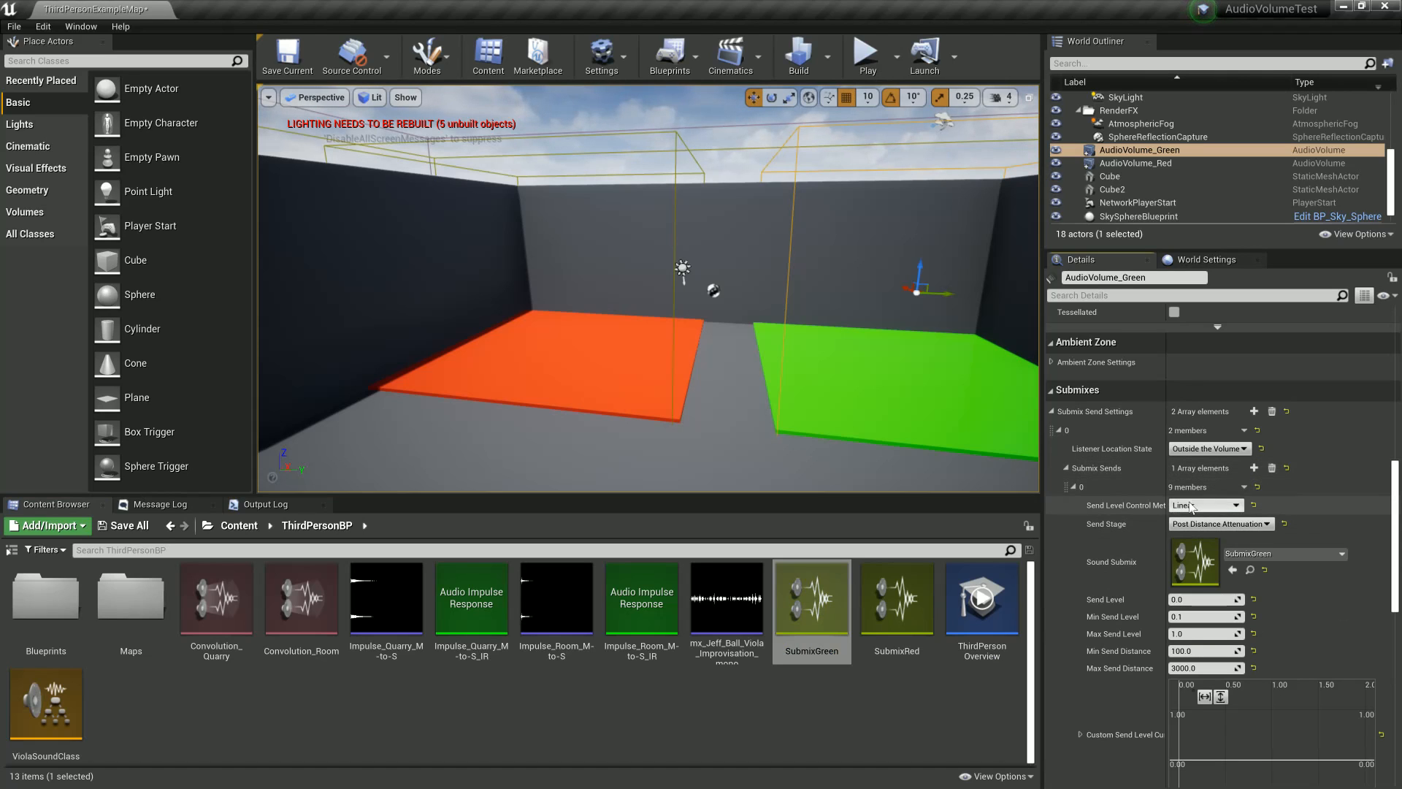
left_click(1066, 468)
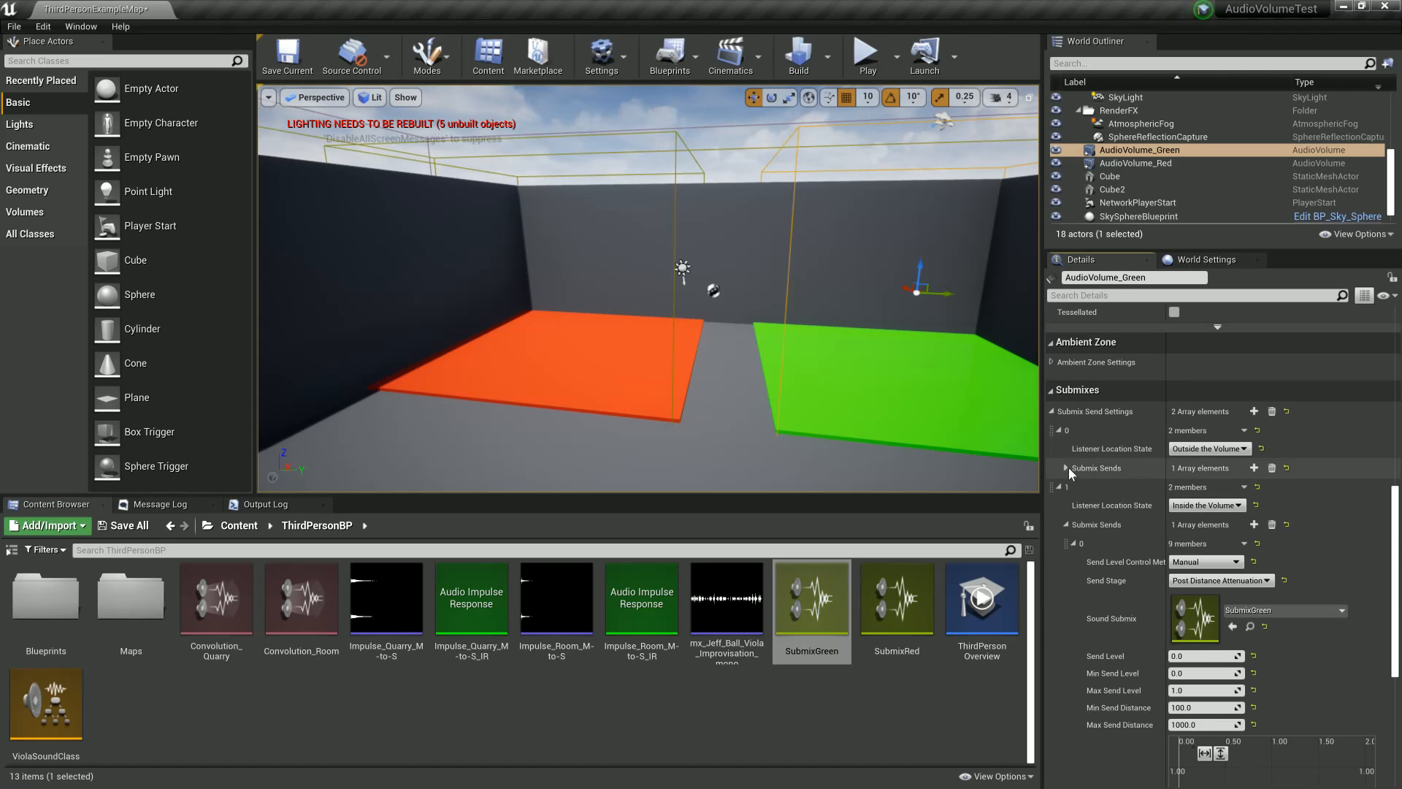
Step: Set the Inside the Volume send to Linear control with Min Send Level 0.1 and Max Send Distance 3000, and save the level
left_click(1206, 562)
left_click(1193, 577)
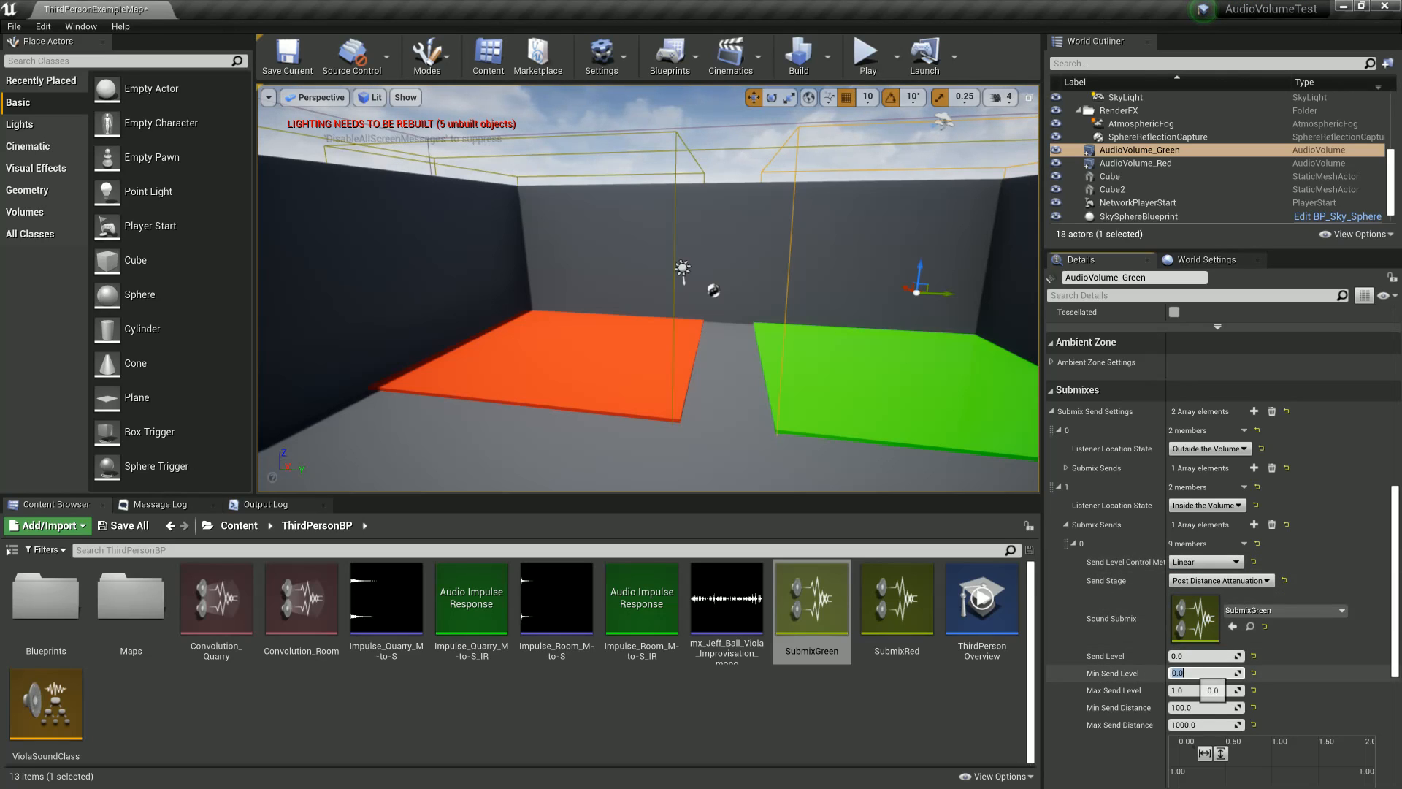
left_click(1216, 725)
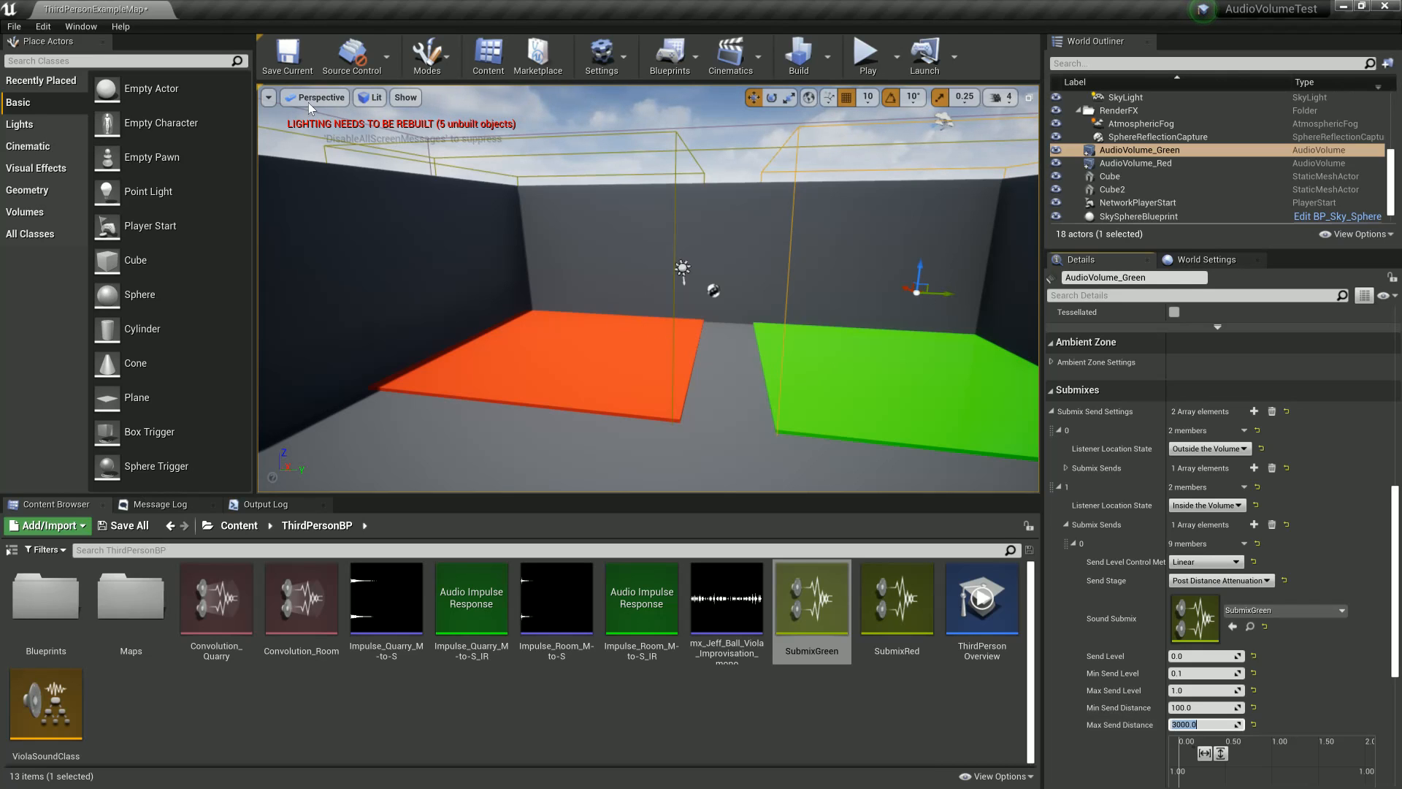
Step: Start a play-test and push the sphere across the floor onto the green platform
left_click(868, 54)
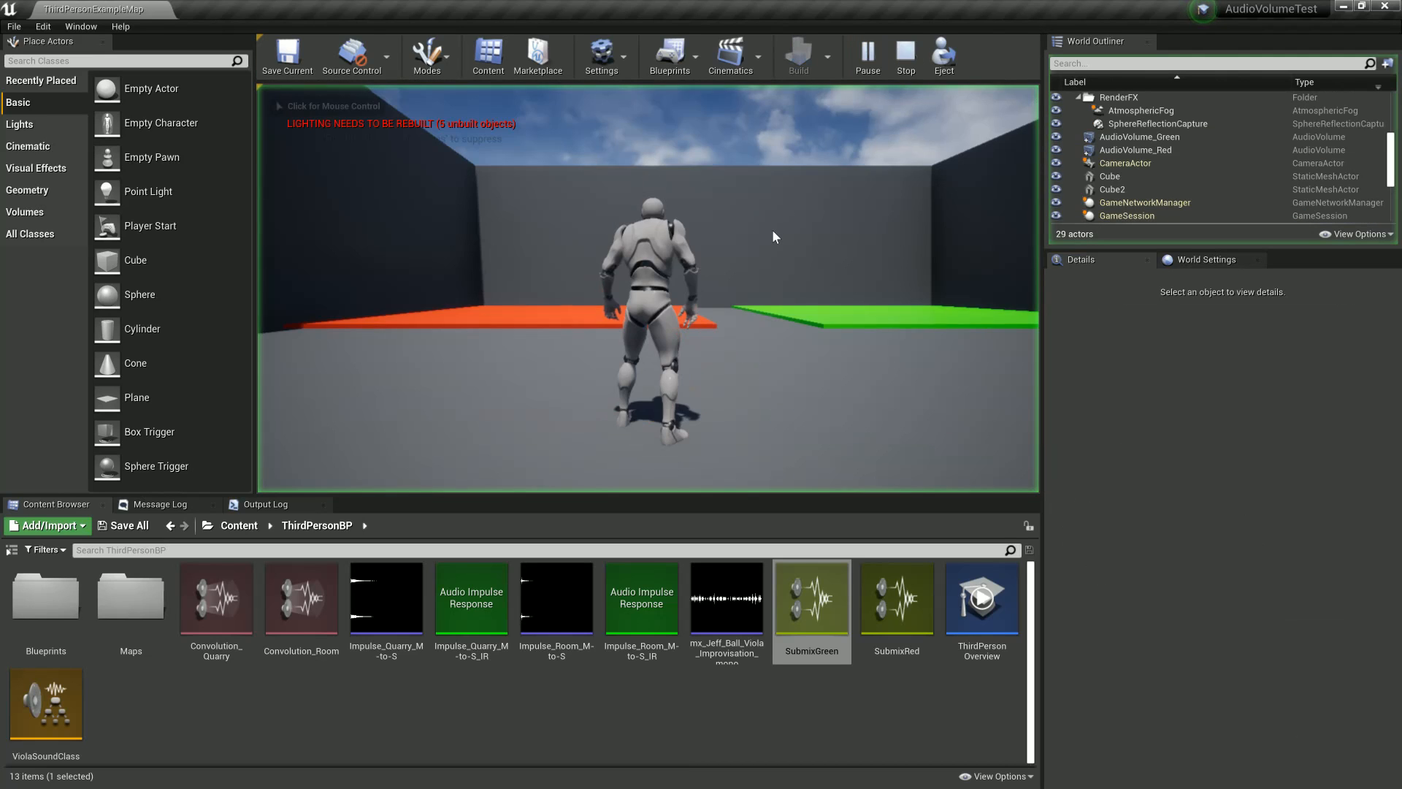
left_click(775, 236)
key("w")
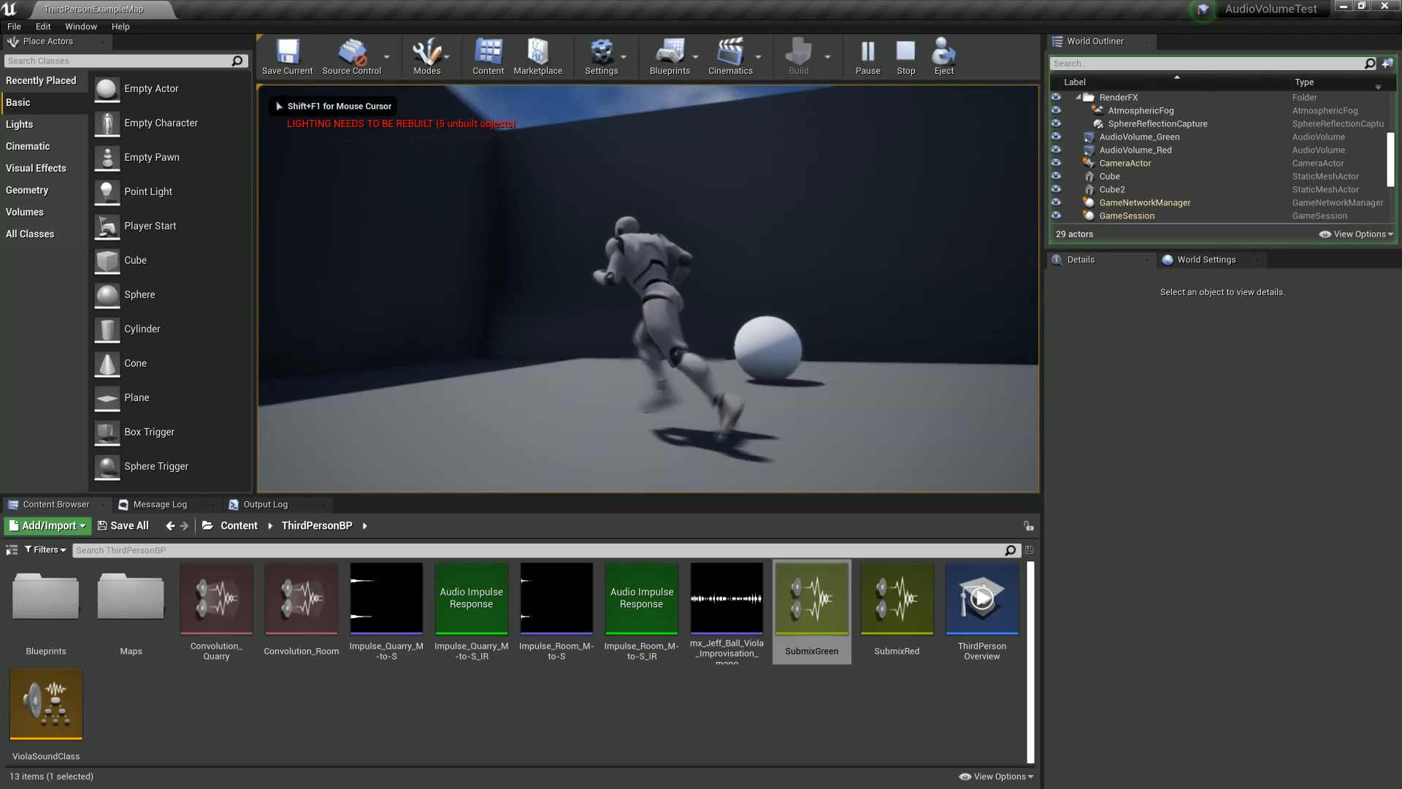
key("w")
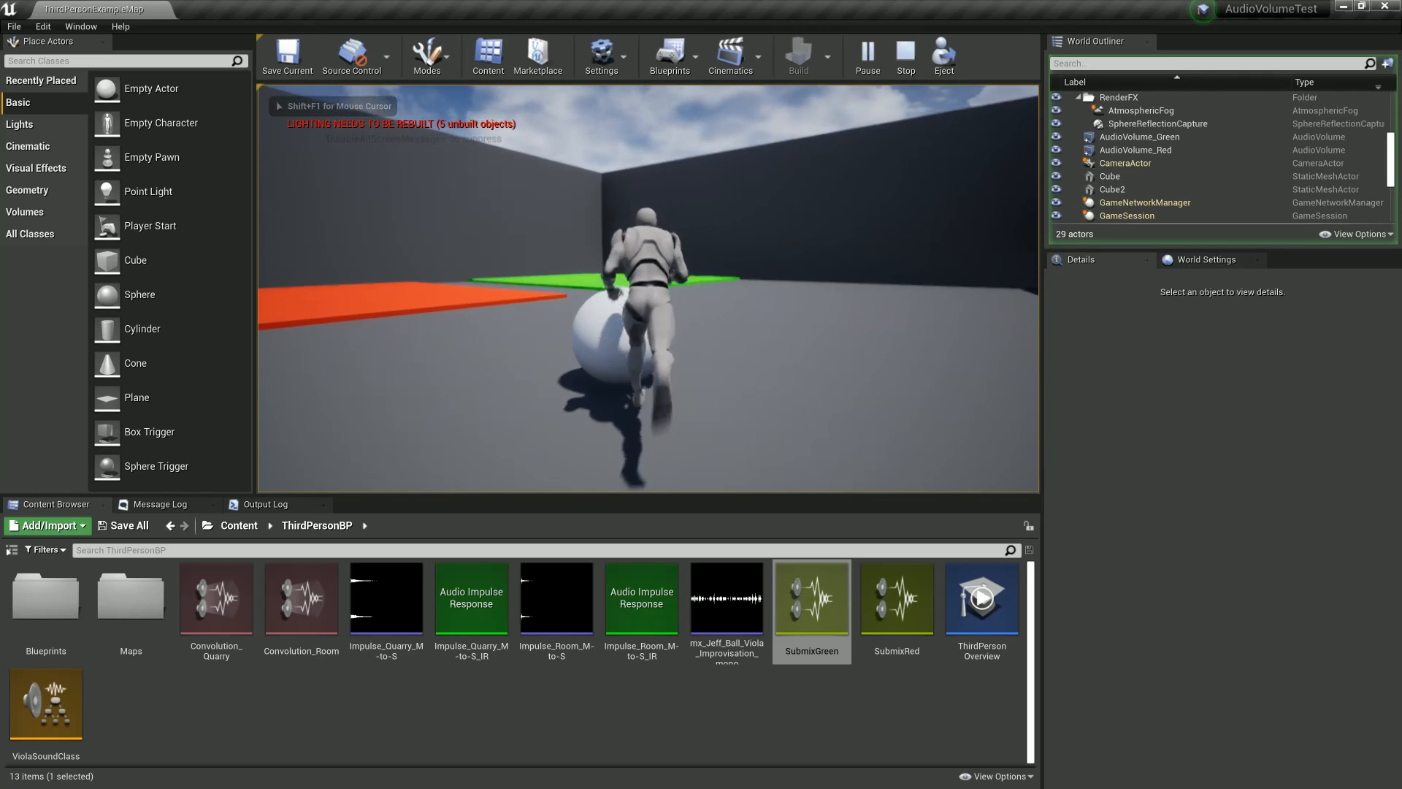
key("w")
key("a")
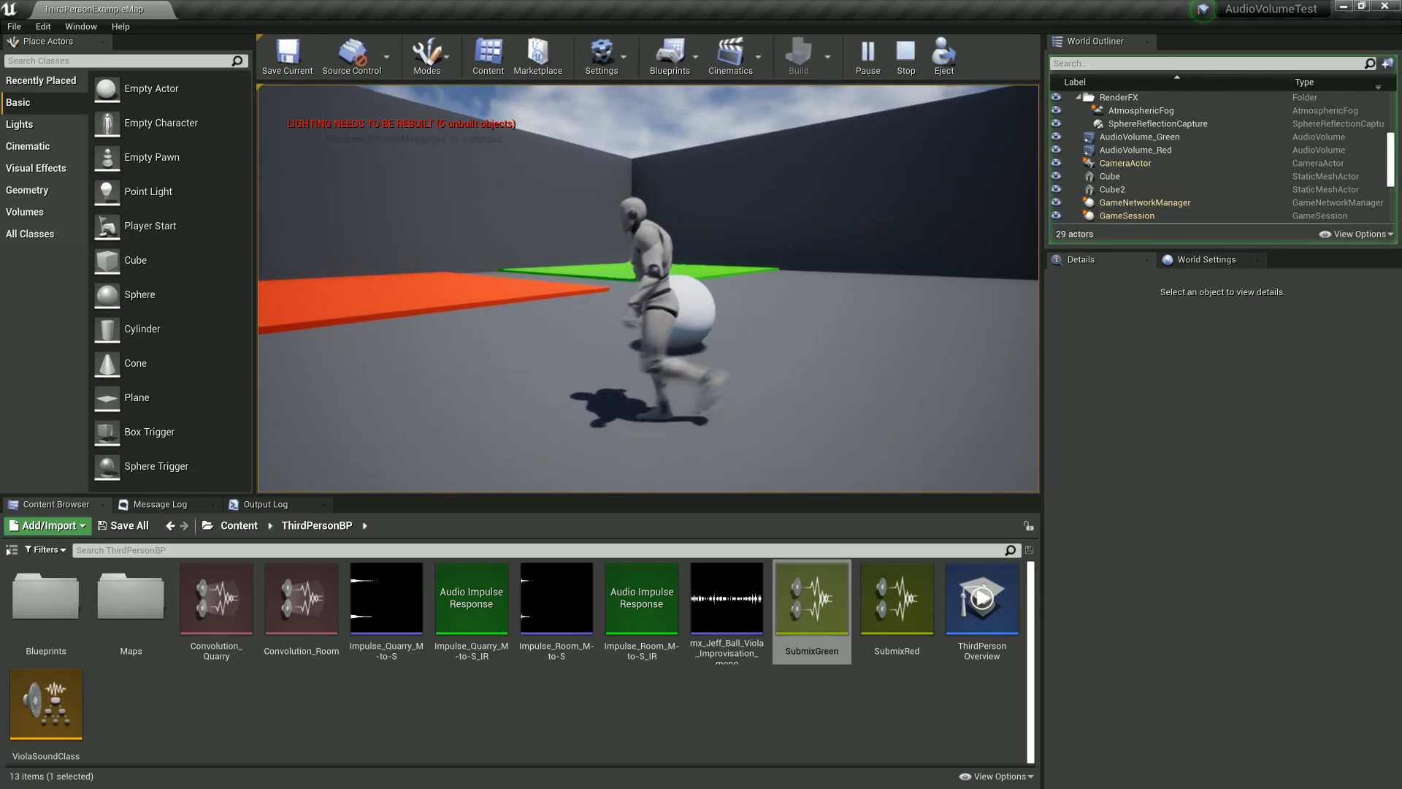
key("w")
key("d")
key("a")
key("d")
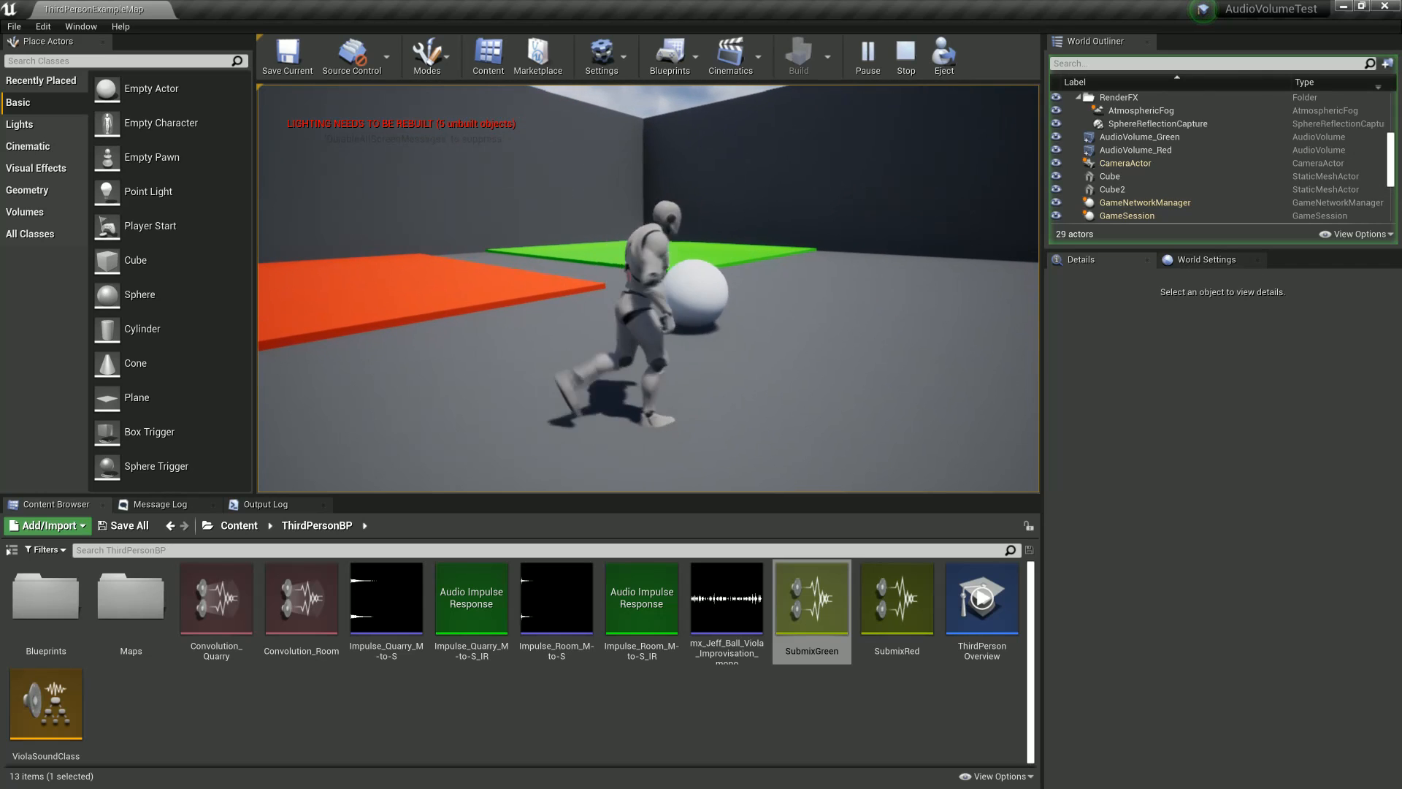
key("w")
key("w")
key("d")
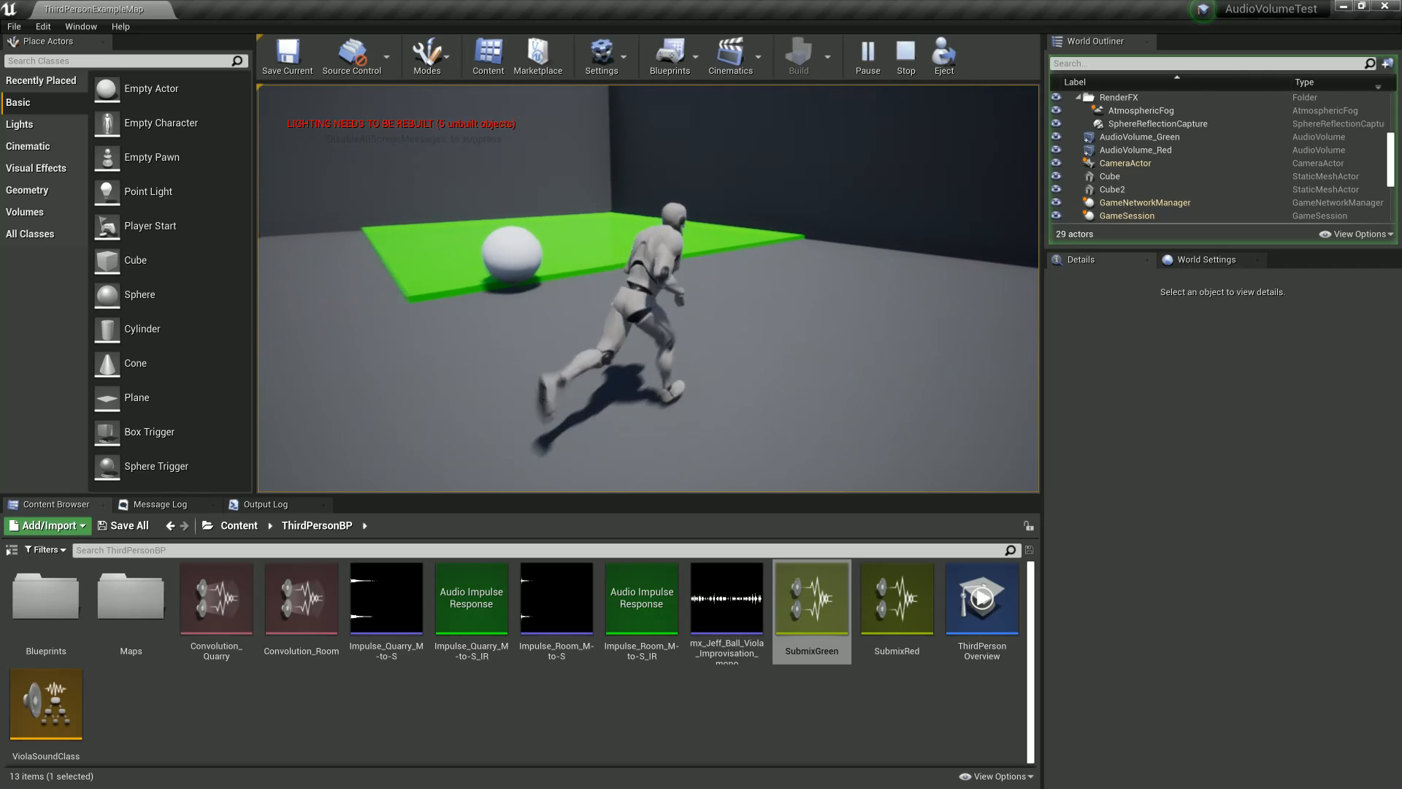
key("w")
key("d")
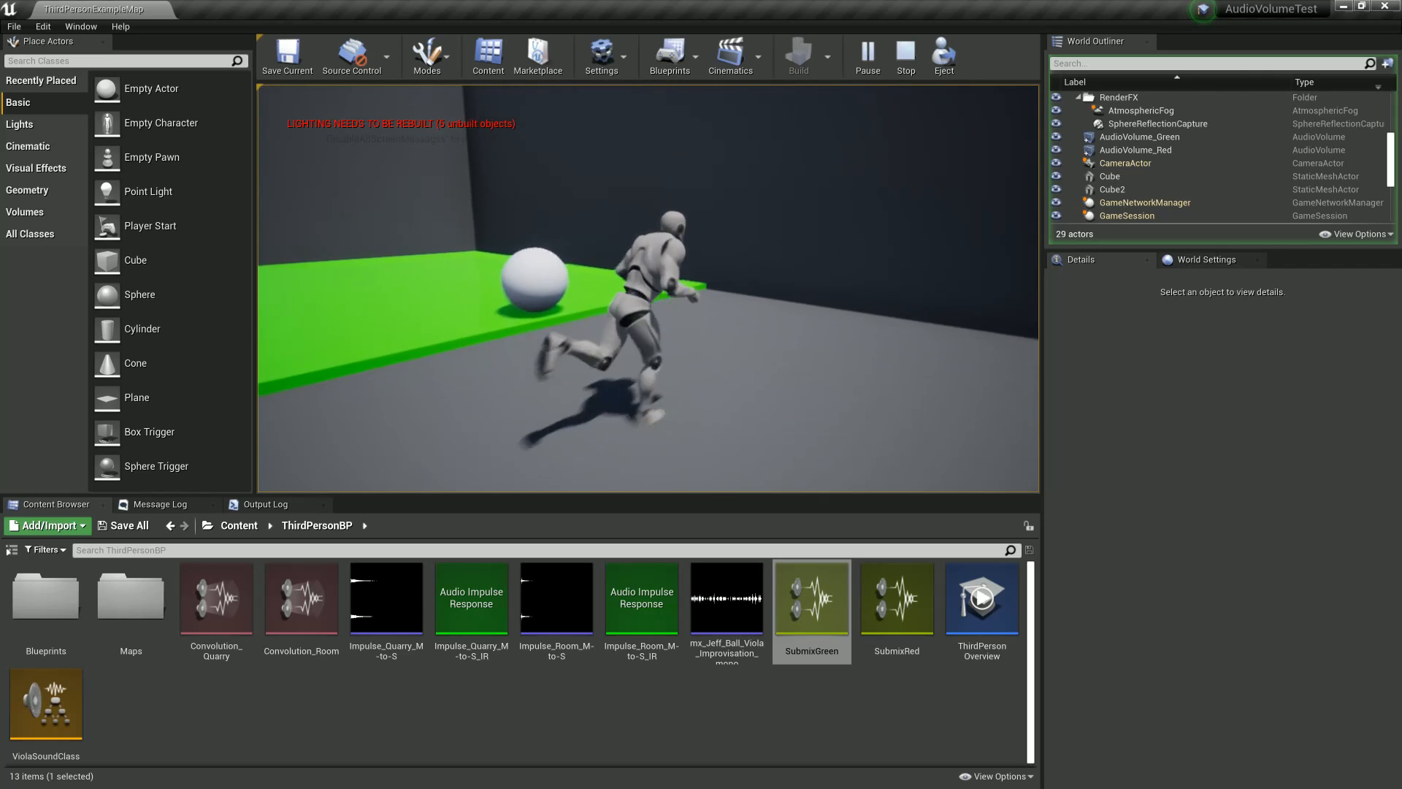
Step: Move the character away from and back toward the green platform while listening to the sphere's reverb from outside
key("w")
key("d")
key("s")
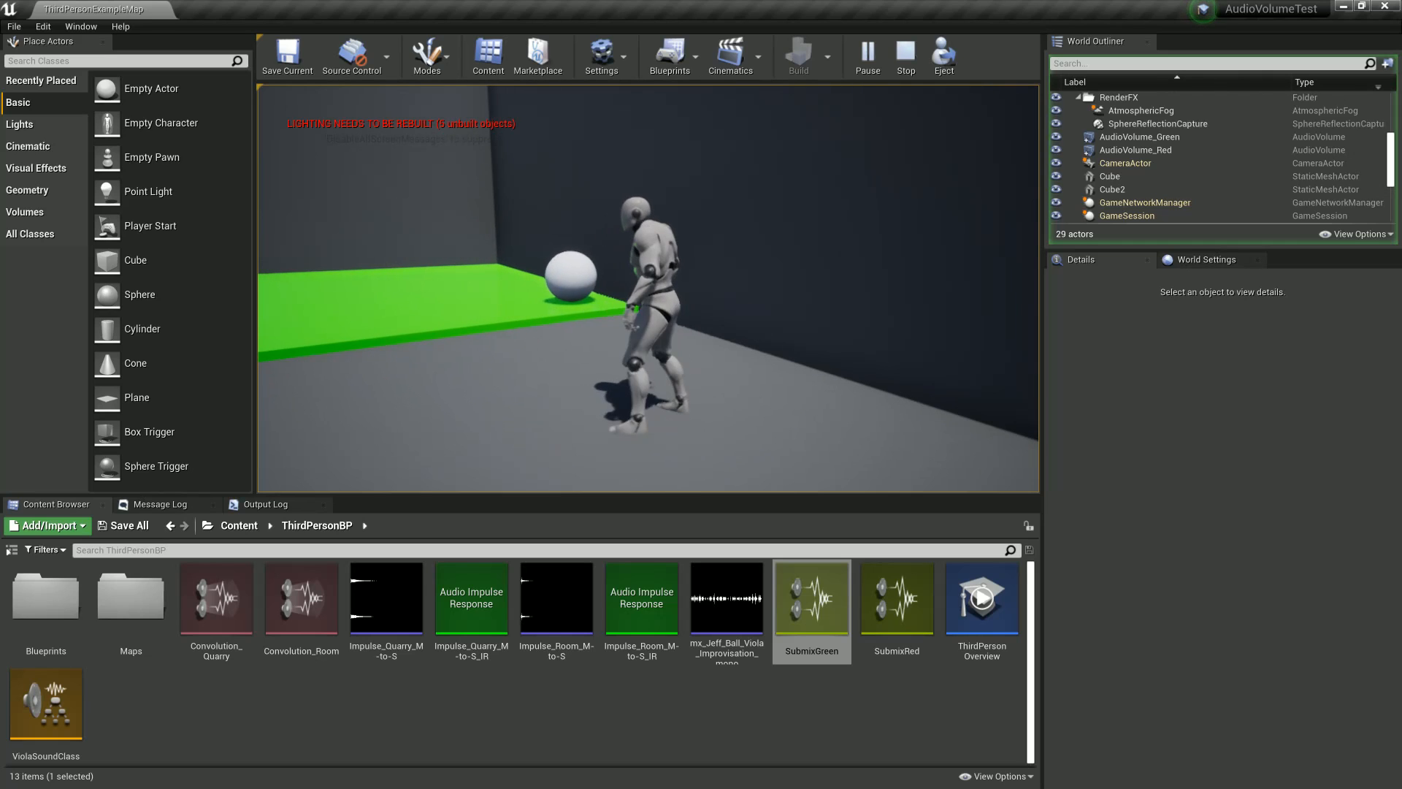
key("a")
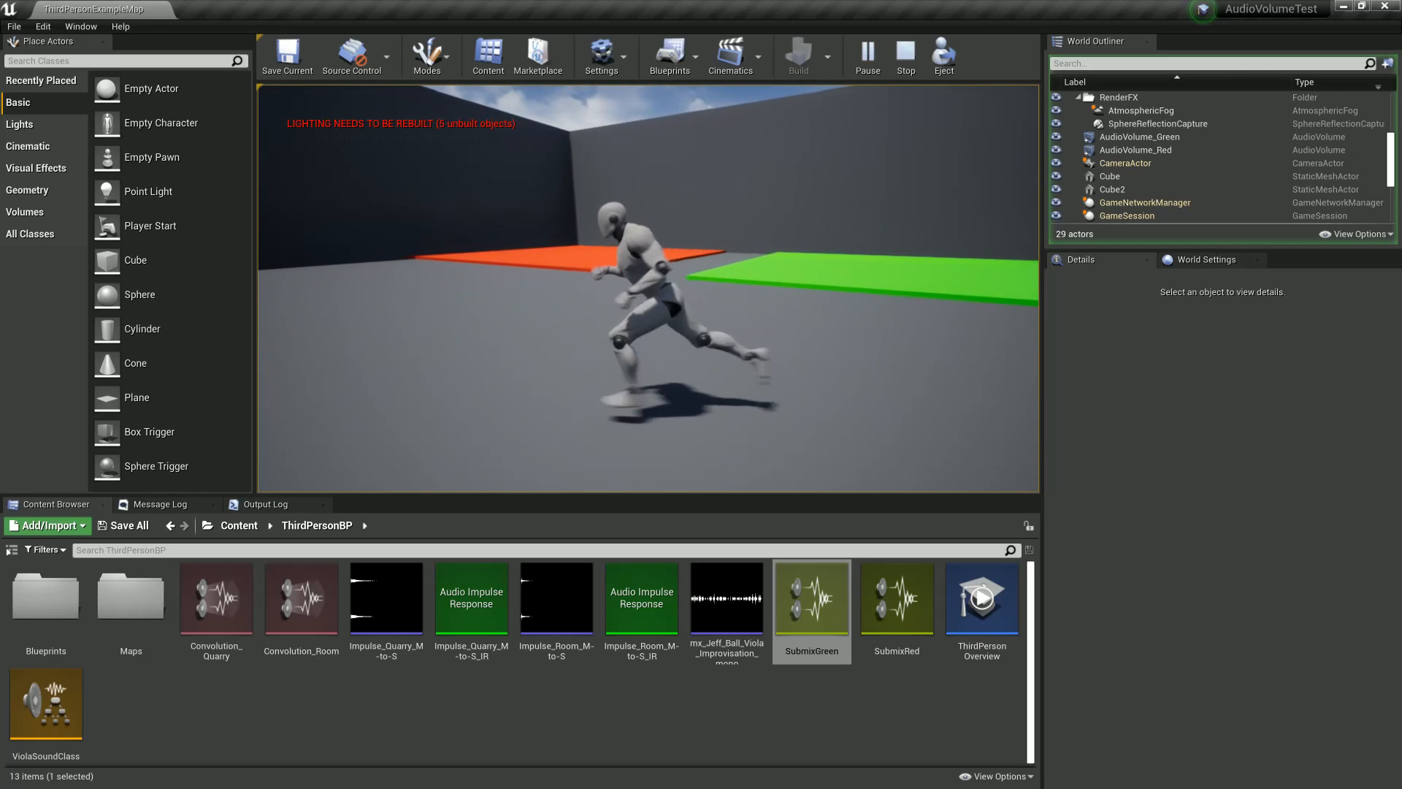
key("w")
key("d")
key("w")
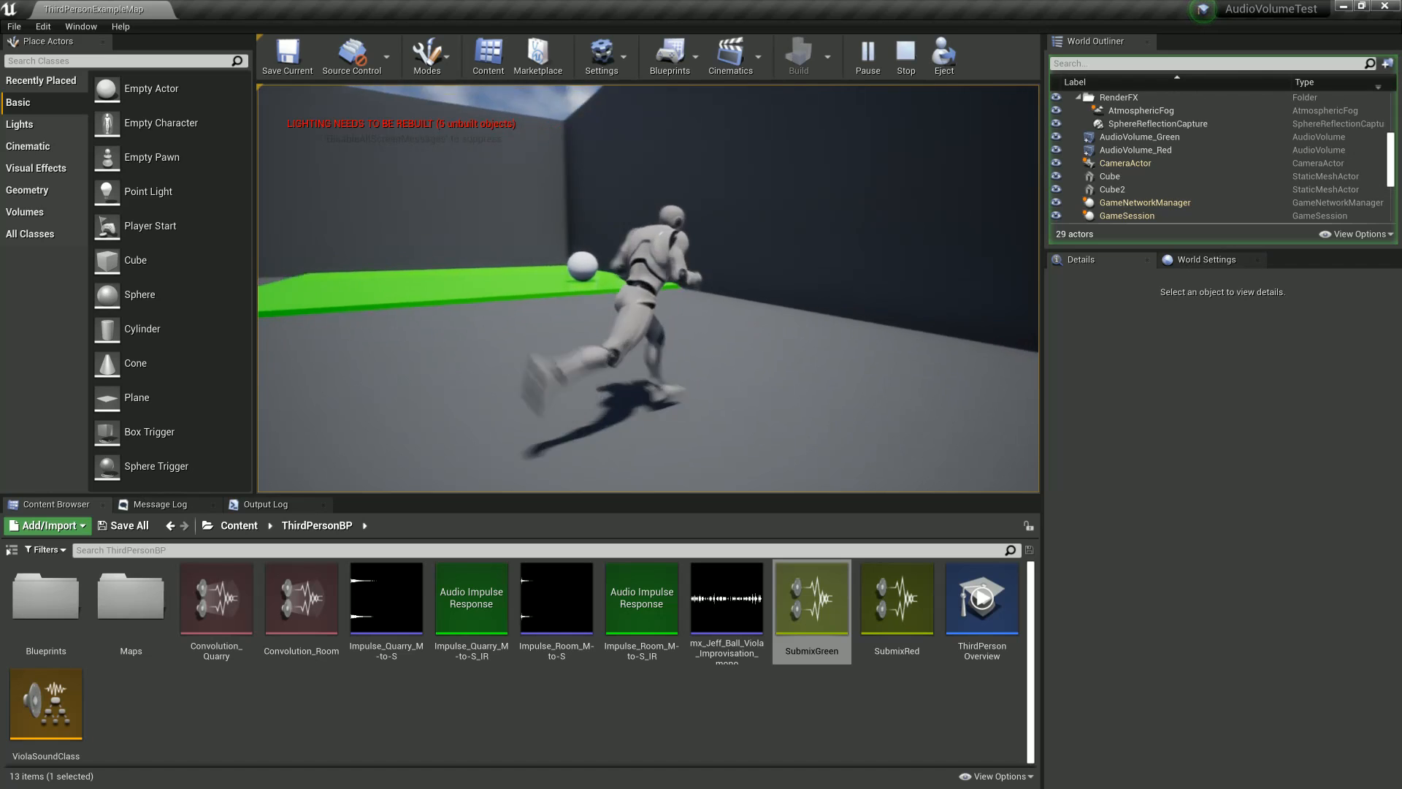
Step: Run onto the green platform and push the sphere off it toward the red platform
key("w")
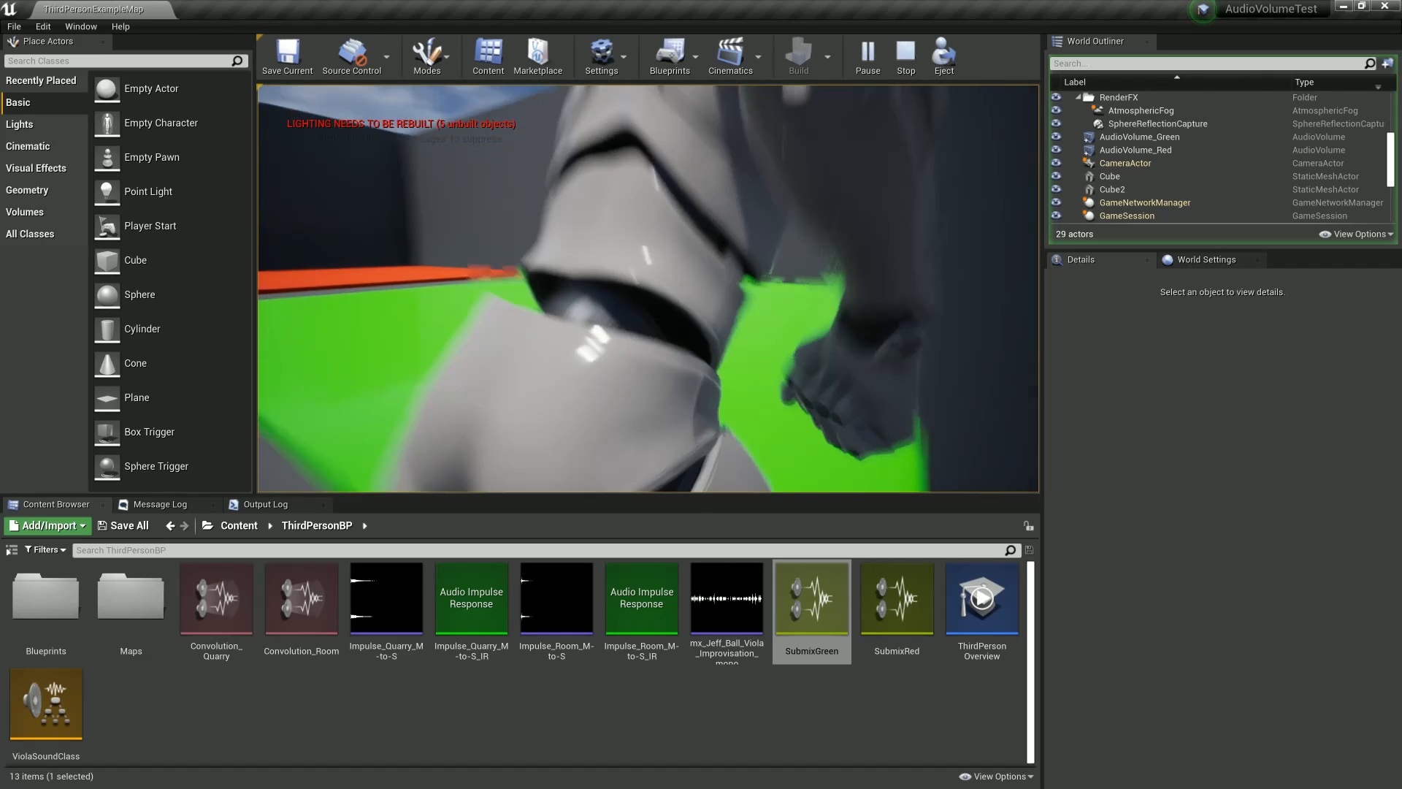
key("d")
key("w")
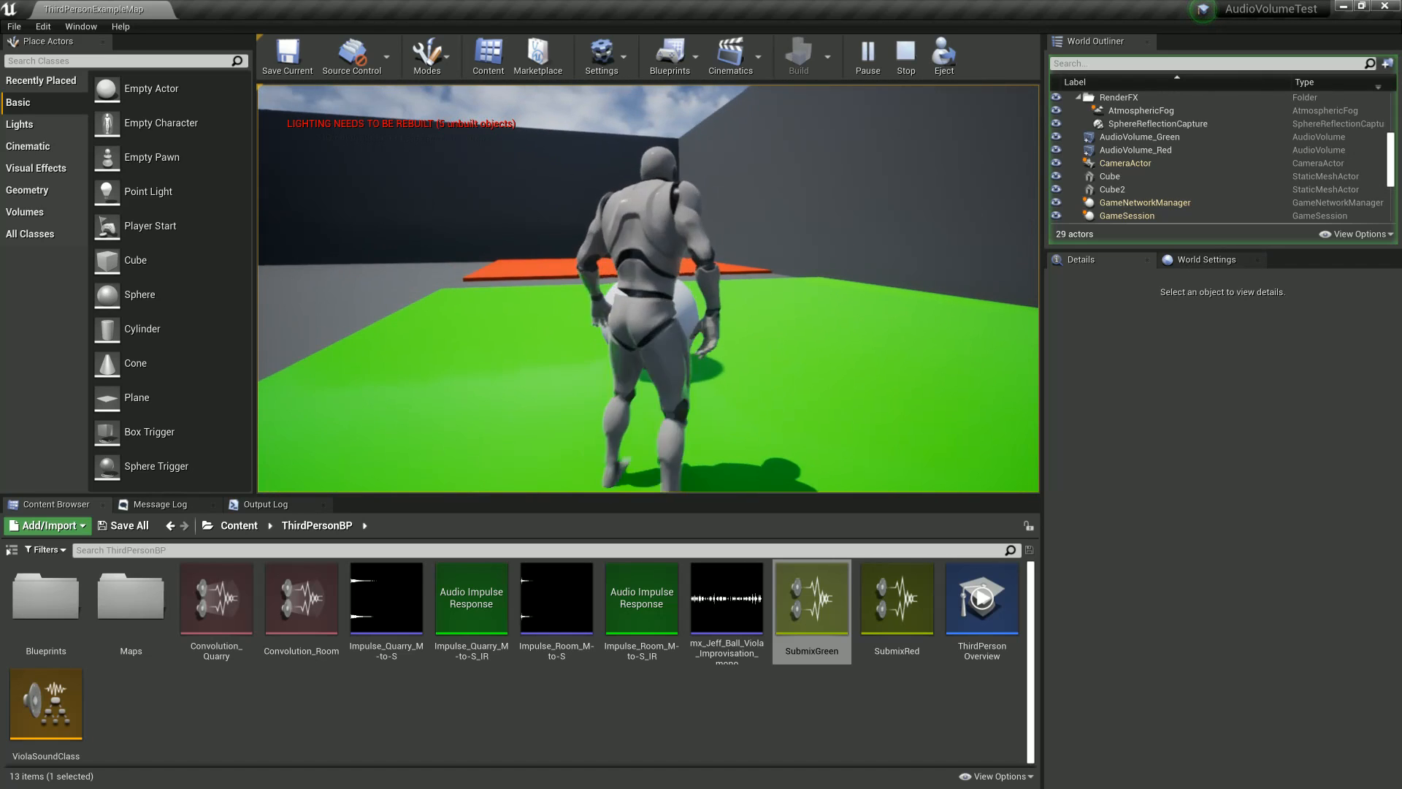
key("d")
key("w")
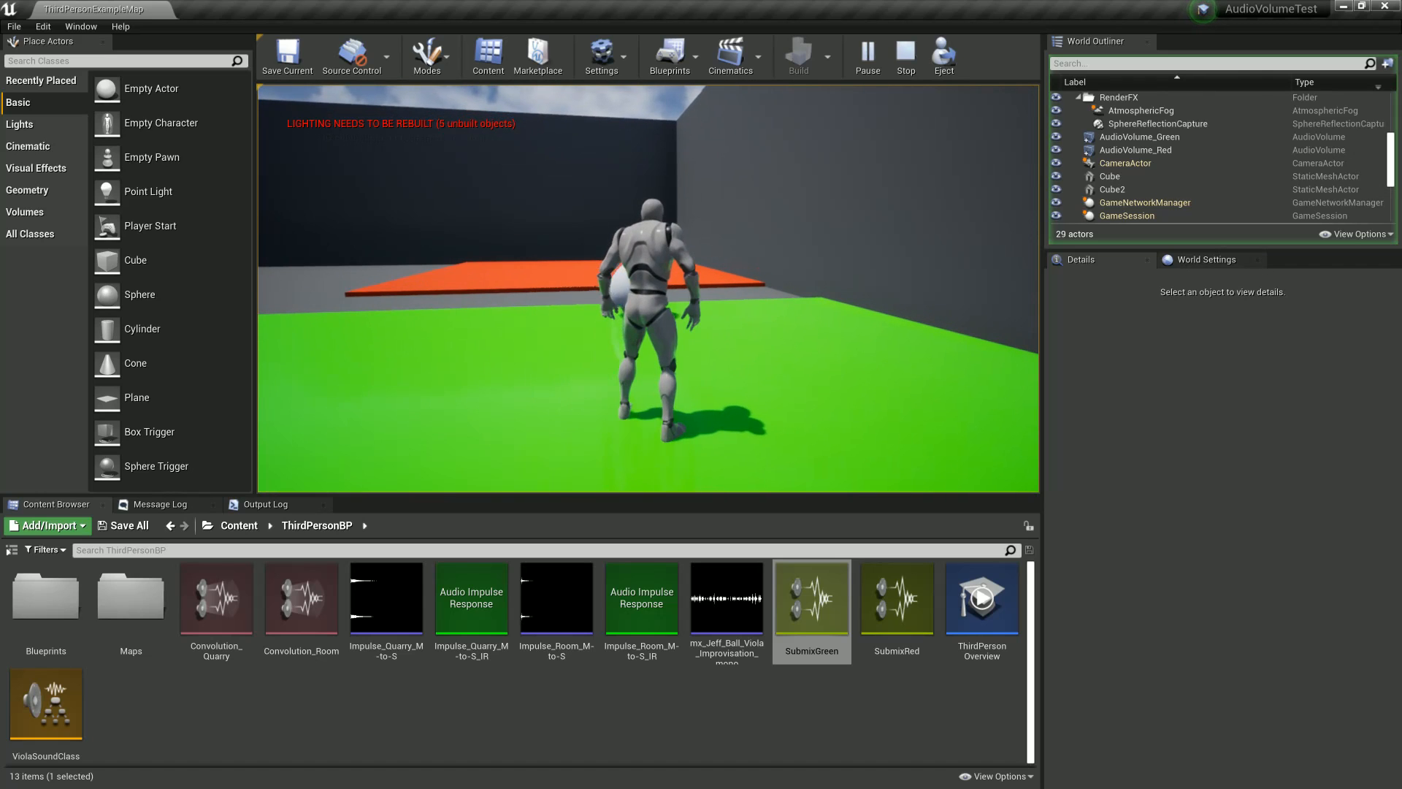
Step: Move around on the green platform while listening to the sphere on the red platform
key("d")
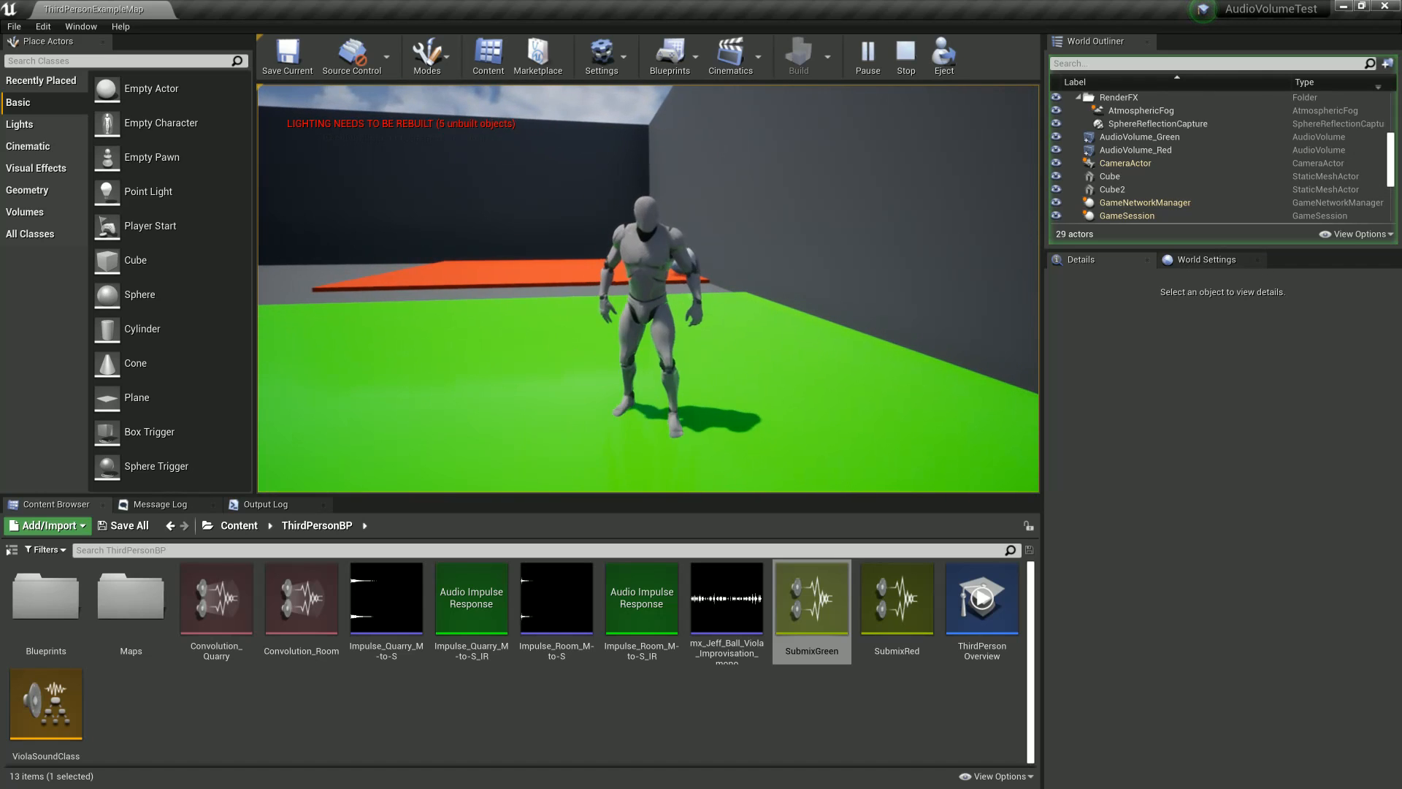
key("a")
key("w")
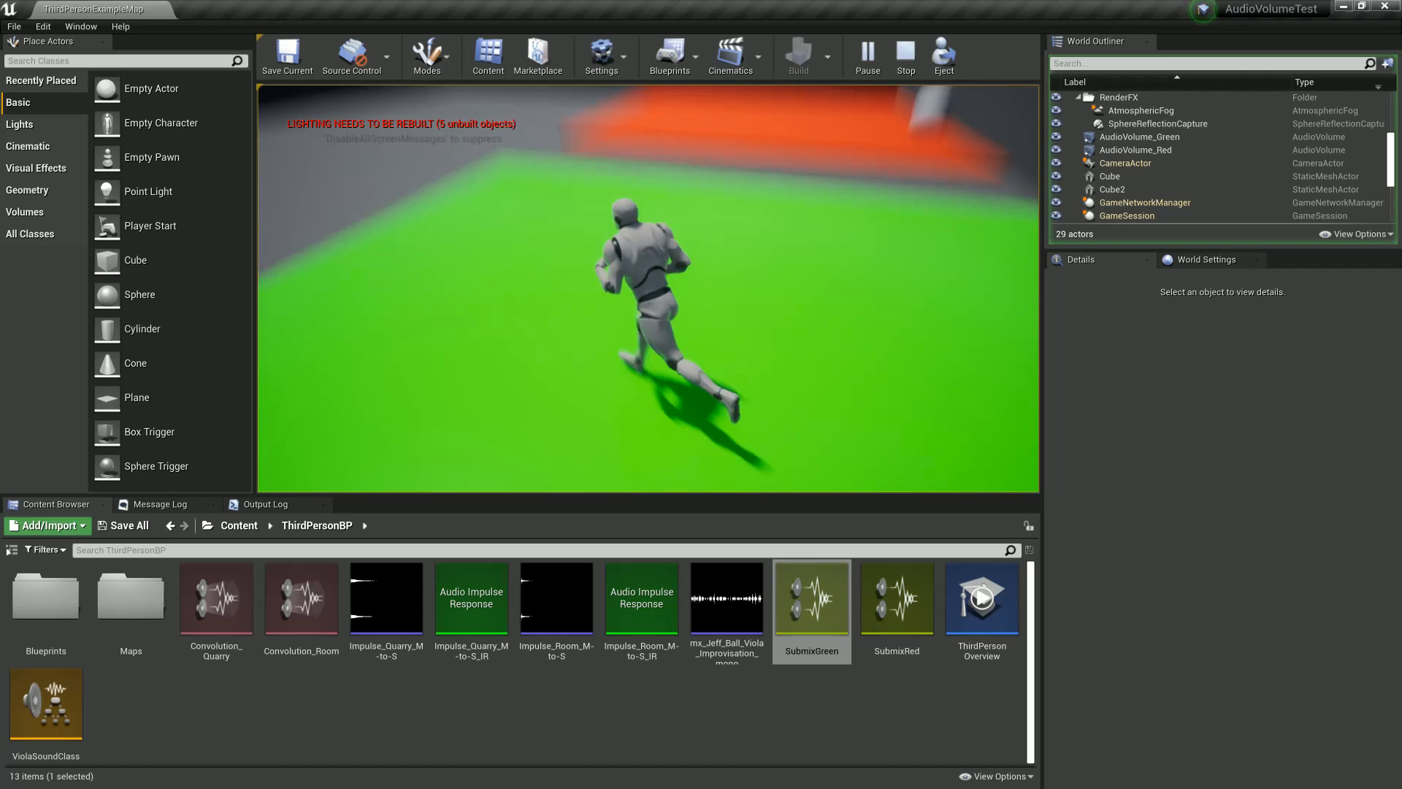
key("w")
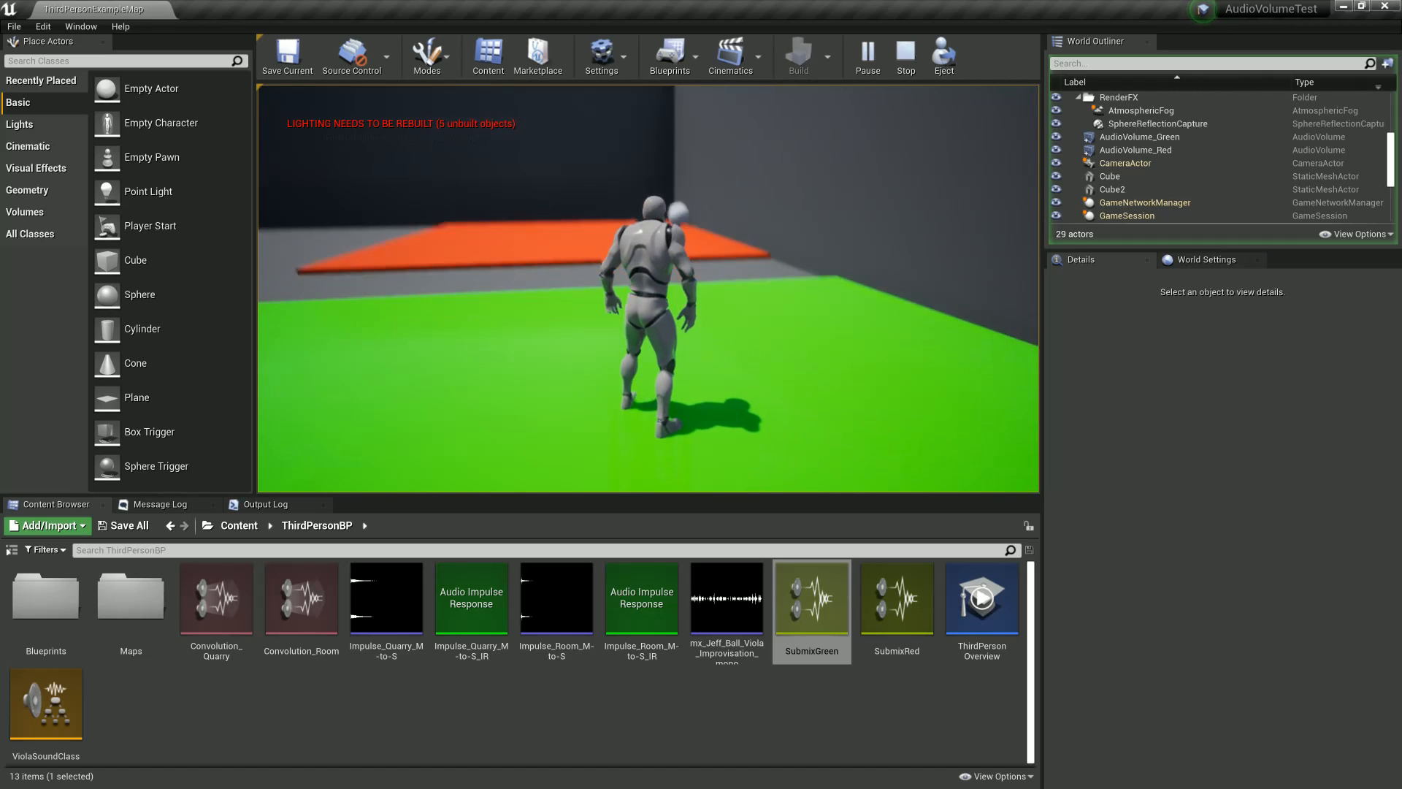
key("d")
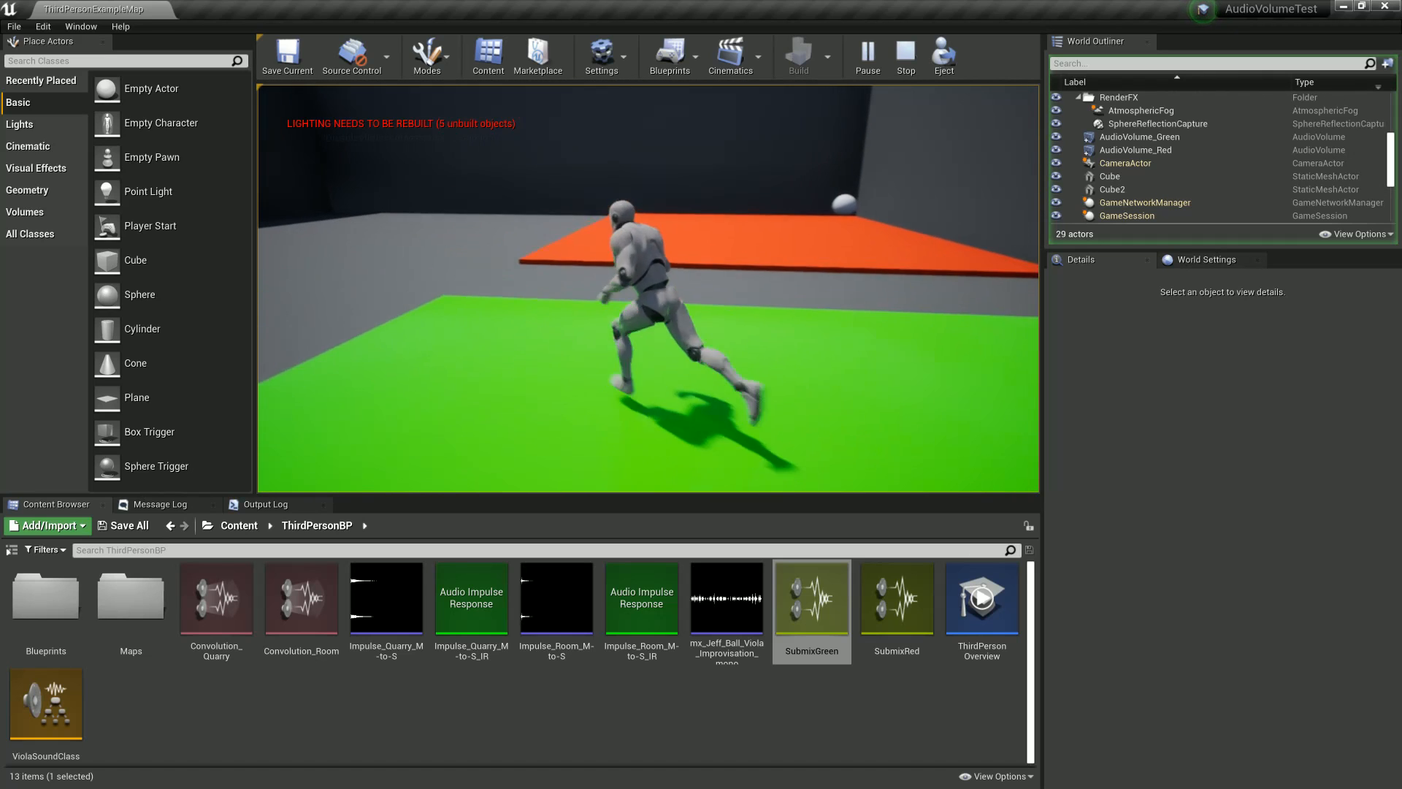
key("w")
key("d")
key("s")
key("a")
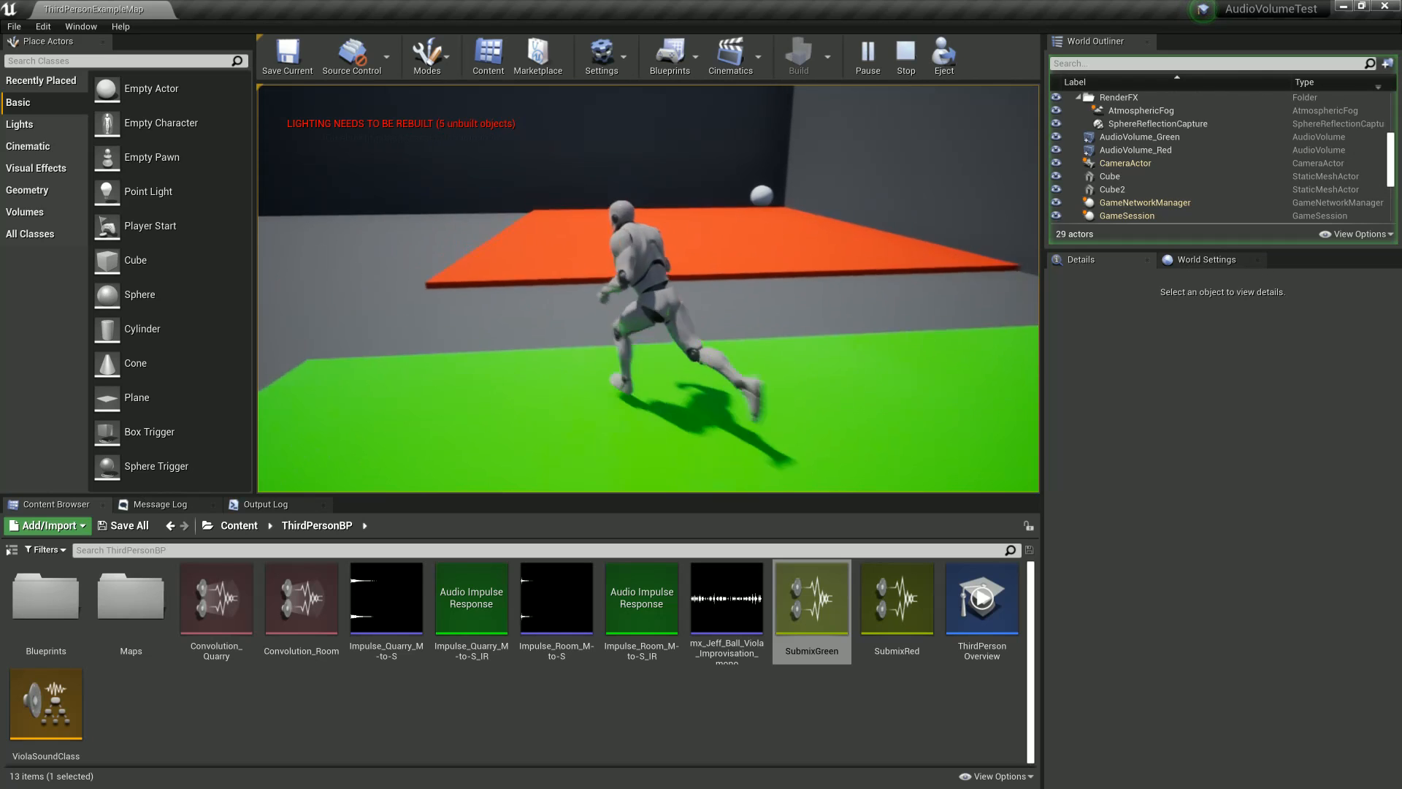
Step: Run from the green platform onto the red one and push the sphere off it toward the green platform
key("w")
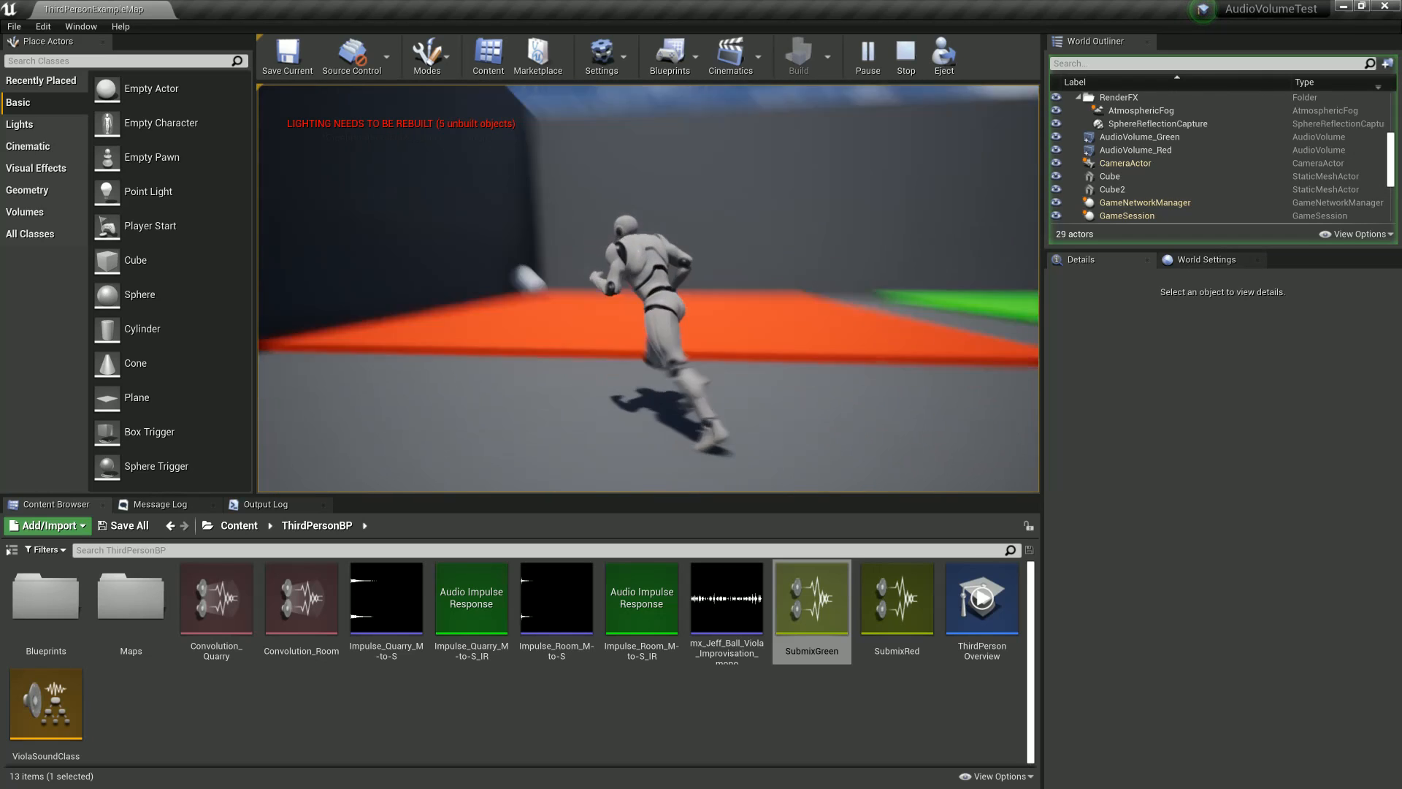
key("w")
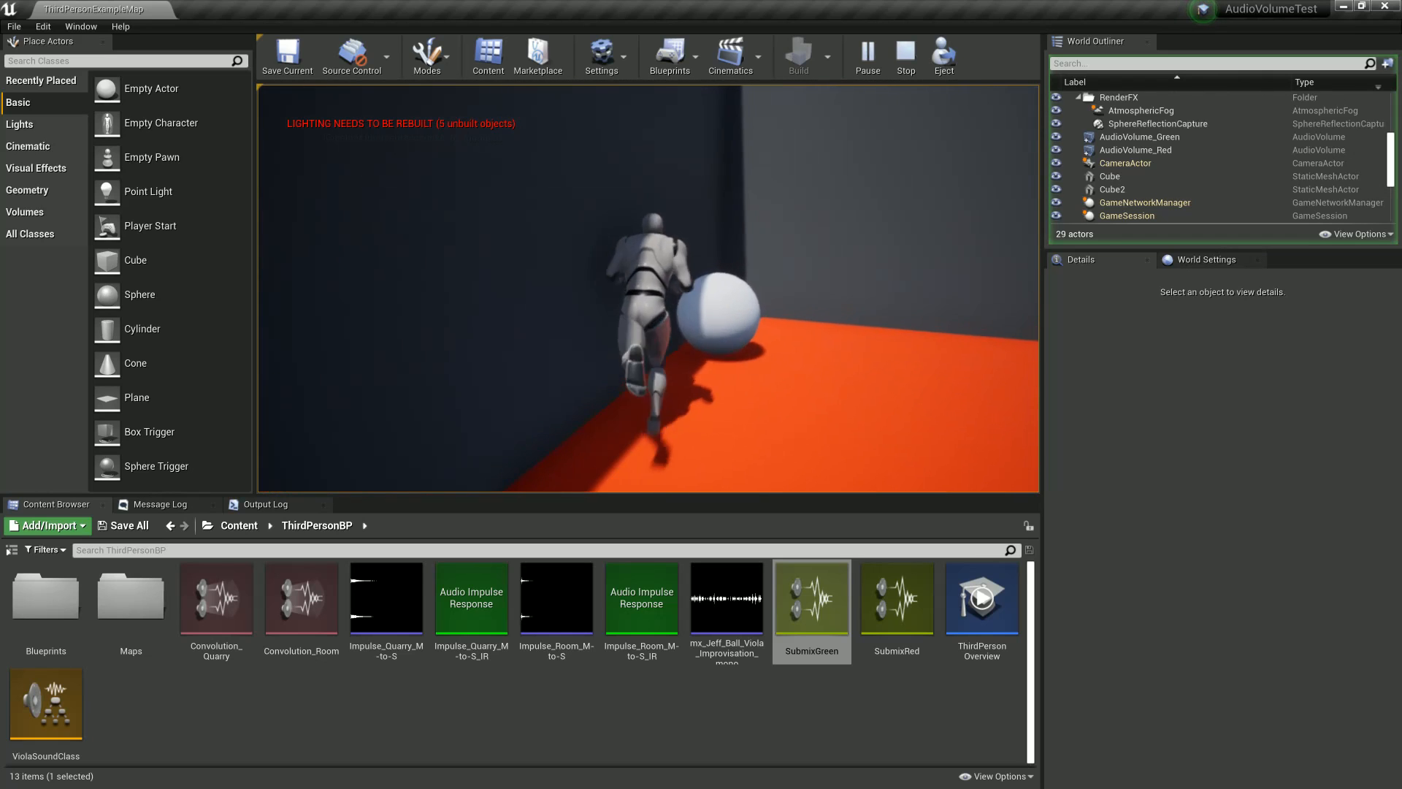
key("w")
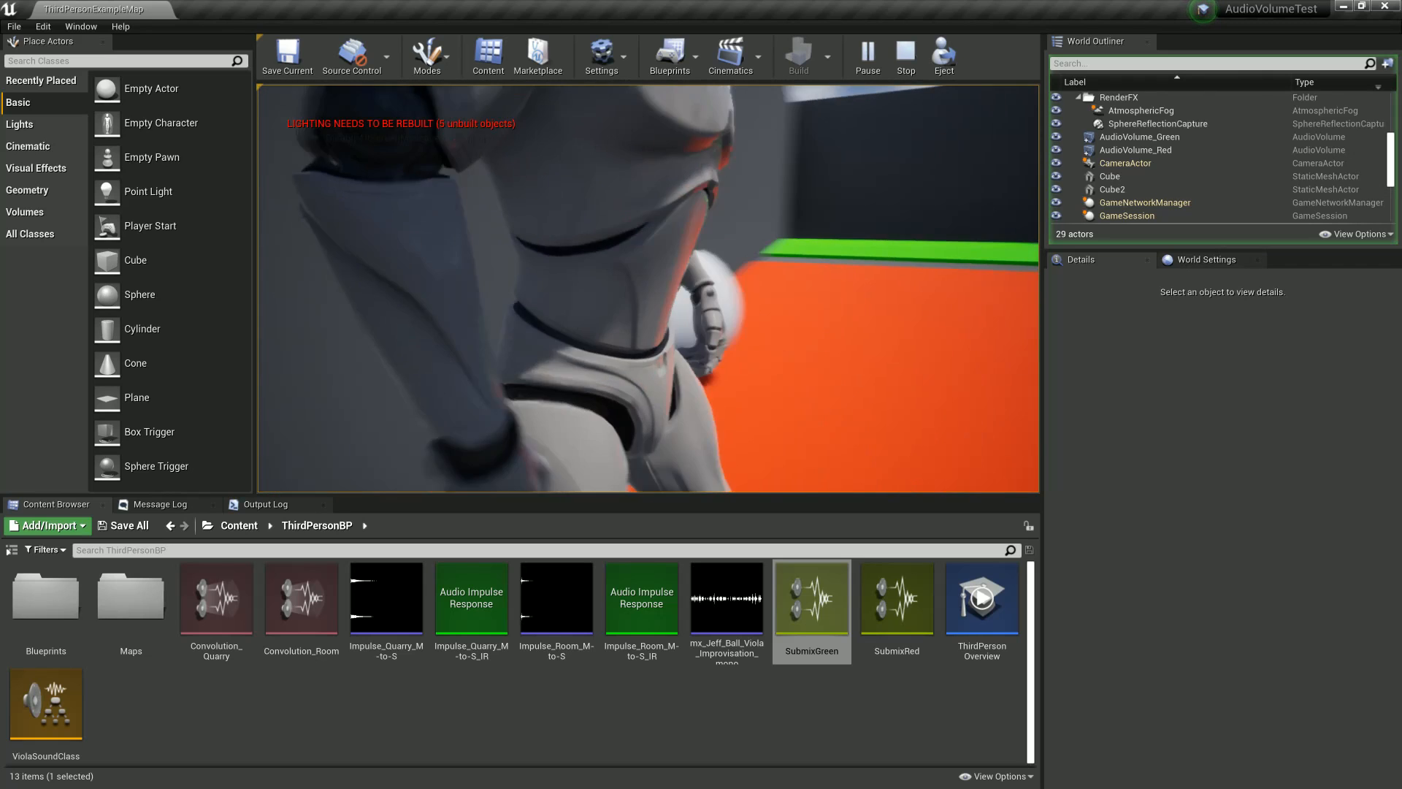
key("s")
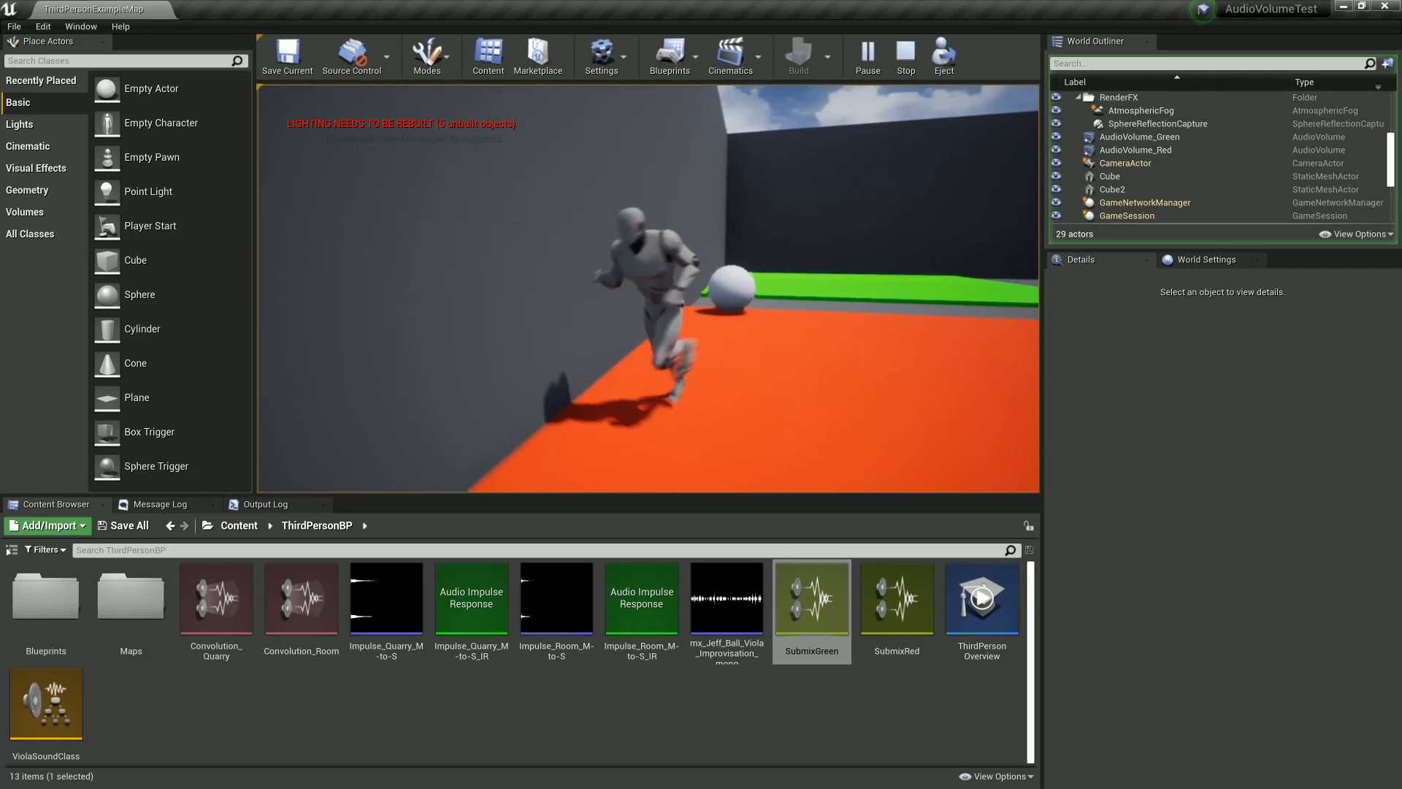
key("d")
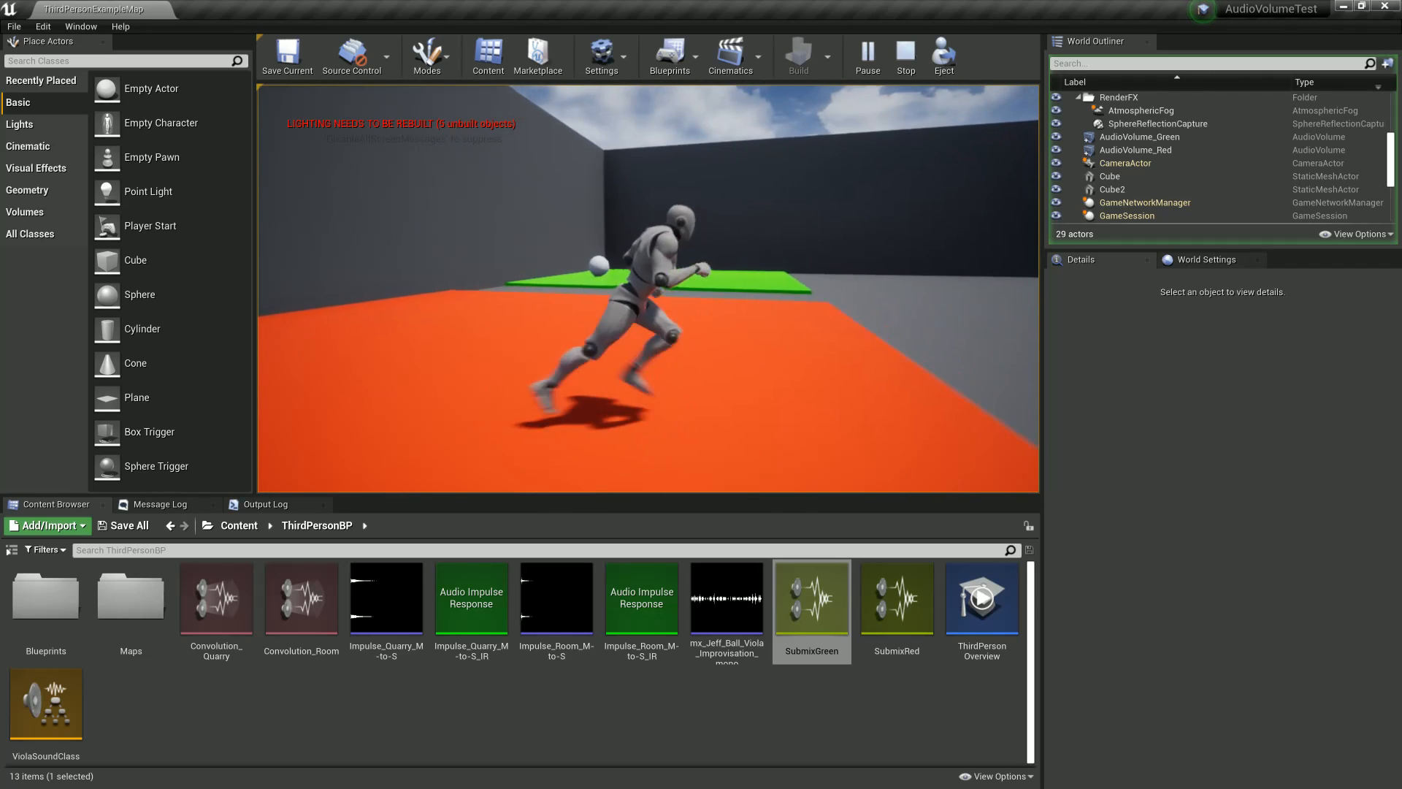
Step: Move around on the red platform while listening to the sphere over at the green platform
key("s")
key("a")
key("w")
key("d")
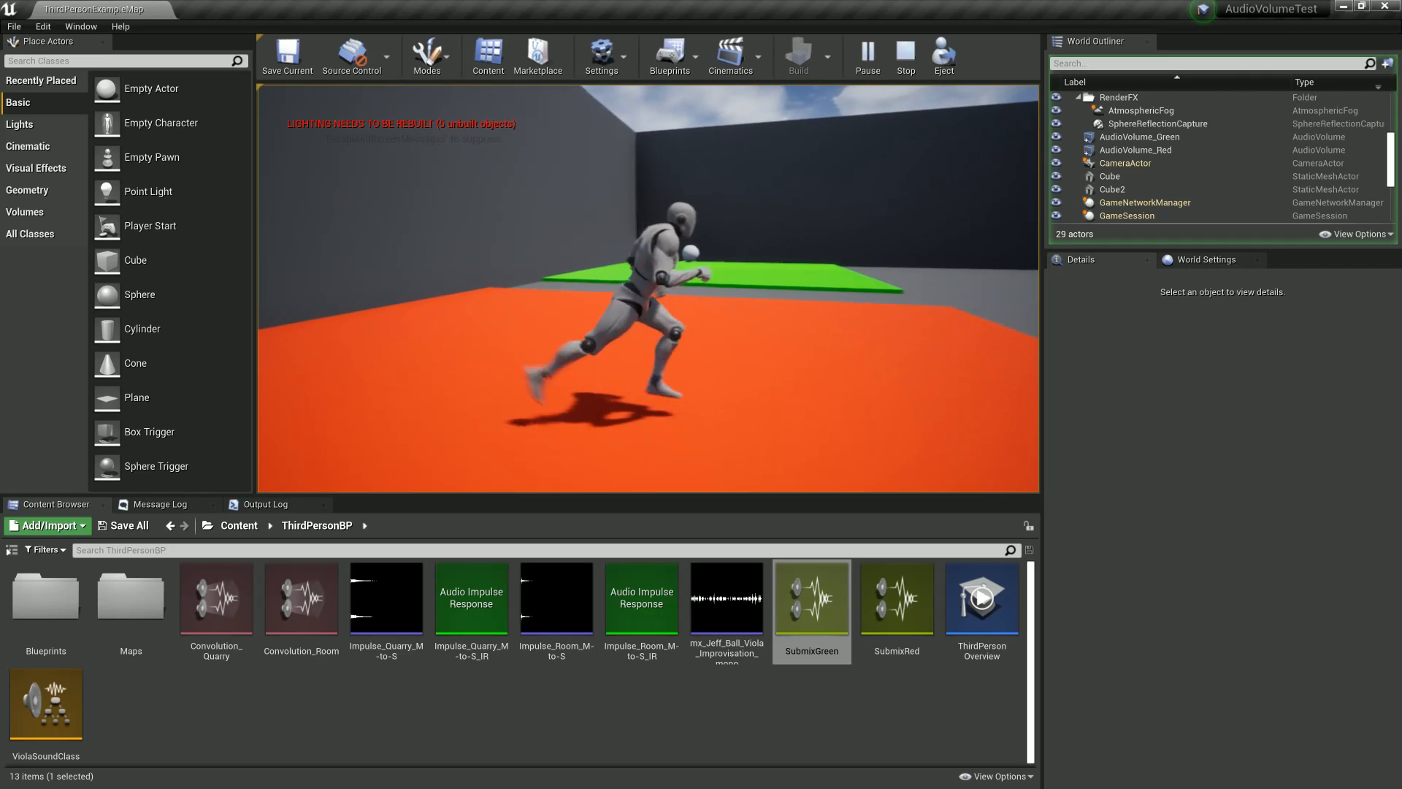
key("w")
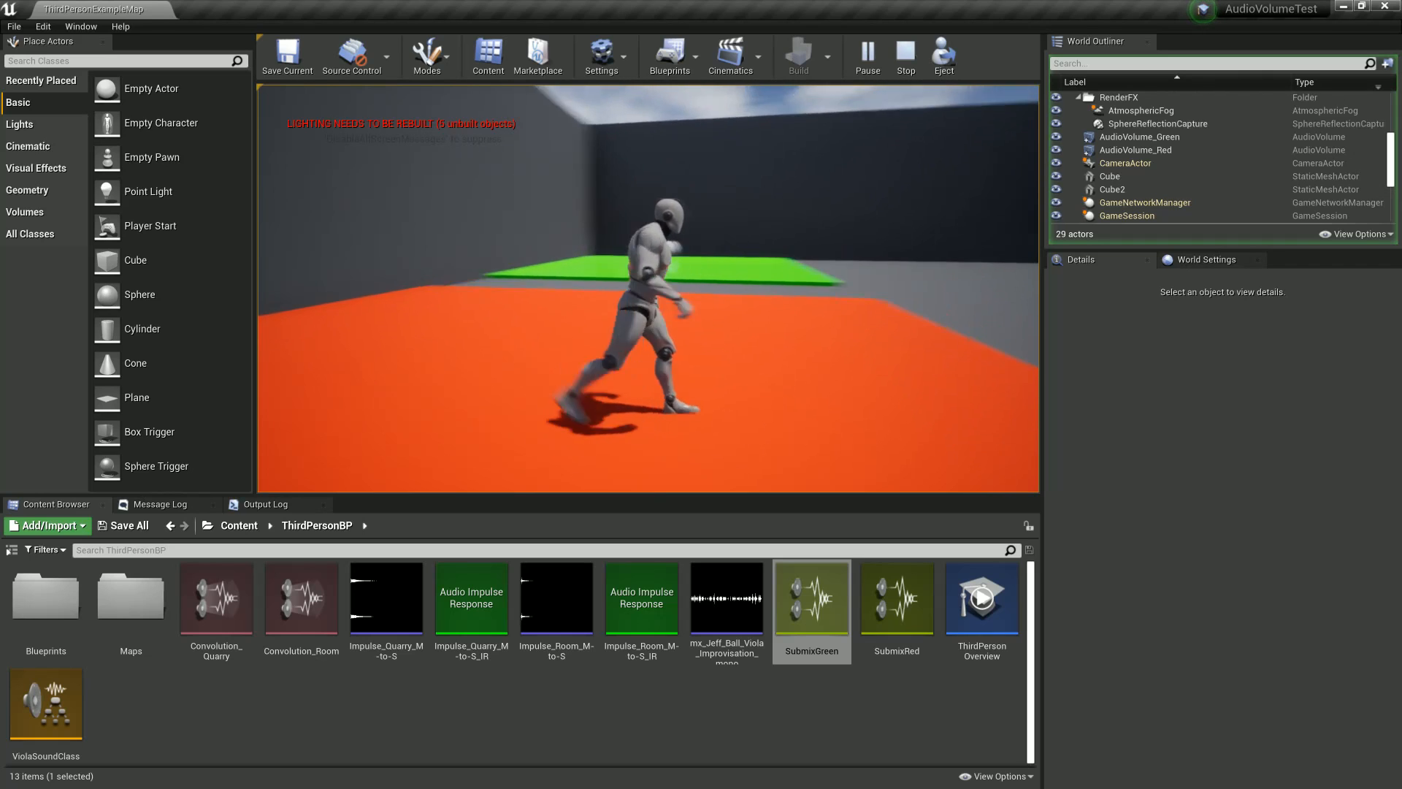
key("d")
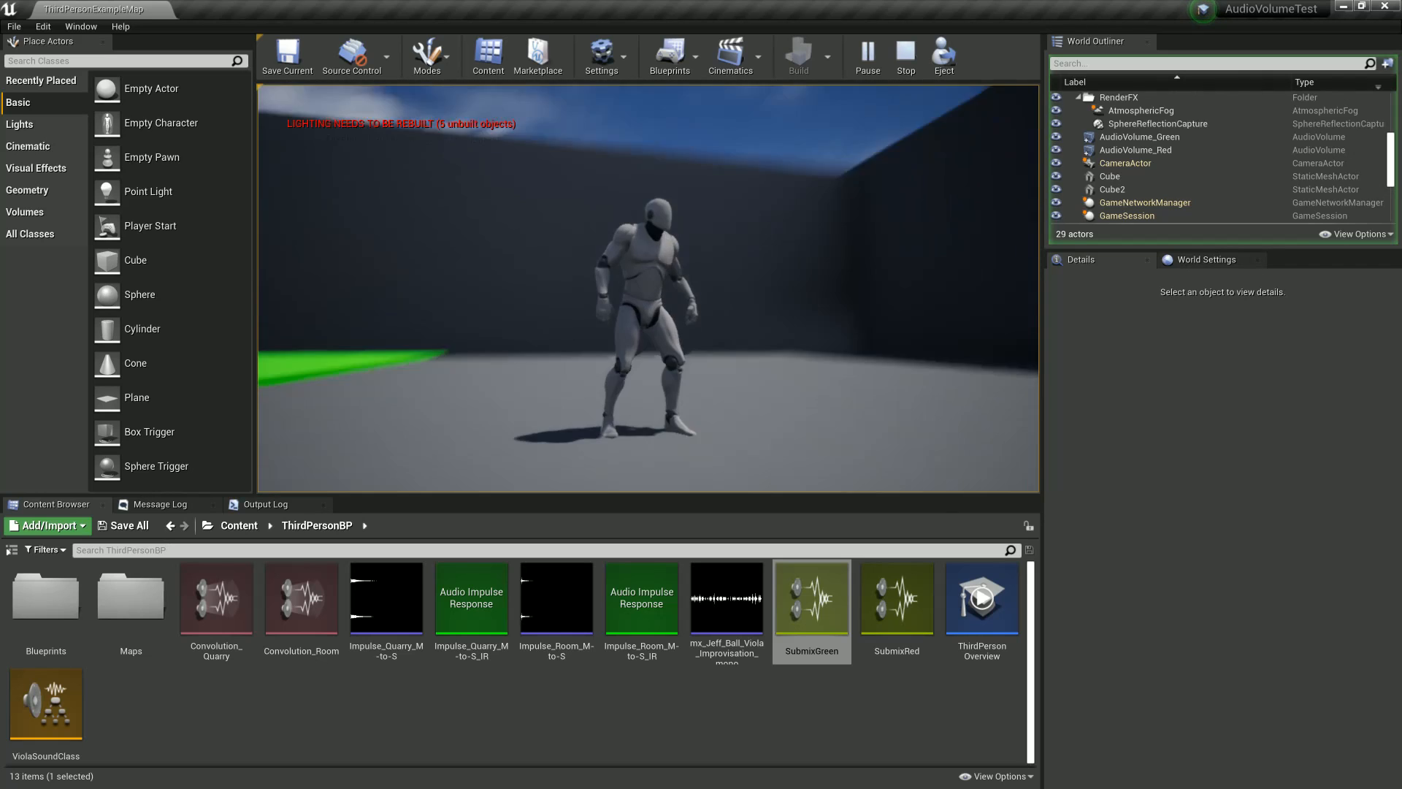
Step: Run across the open floor to the sphere and move past it outside both platforms
key("a")
key("a")
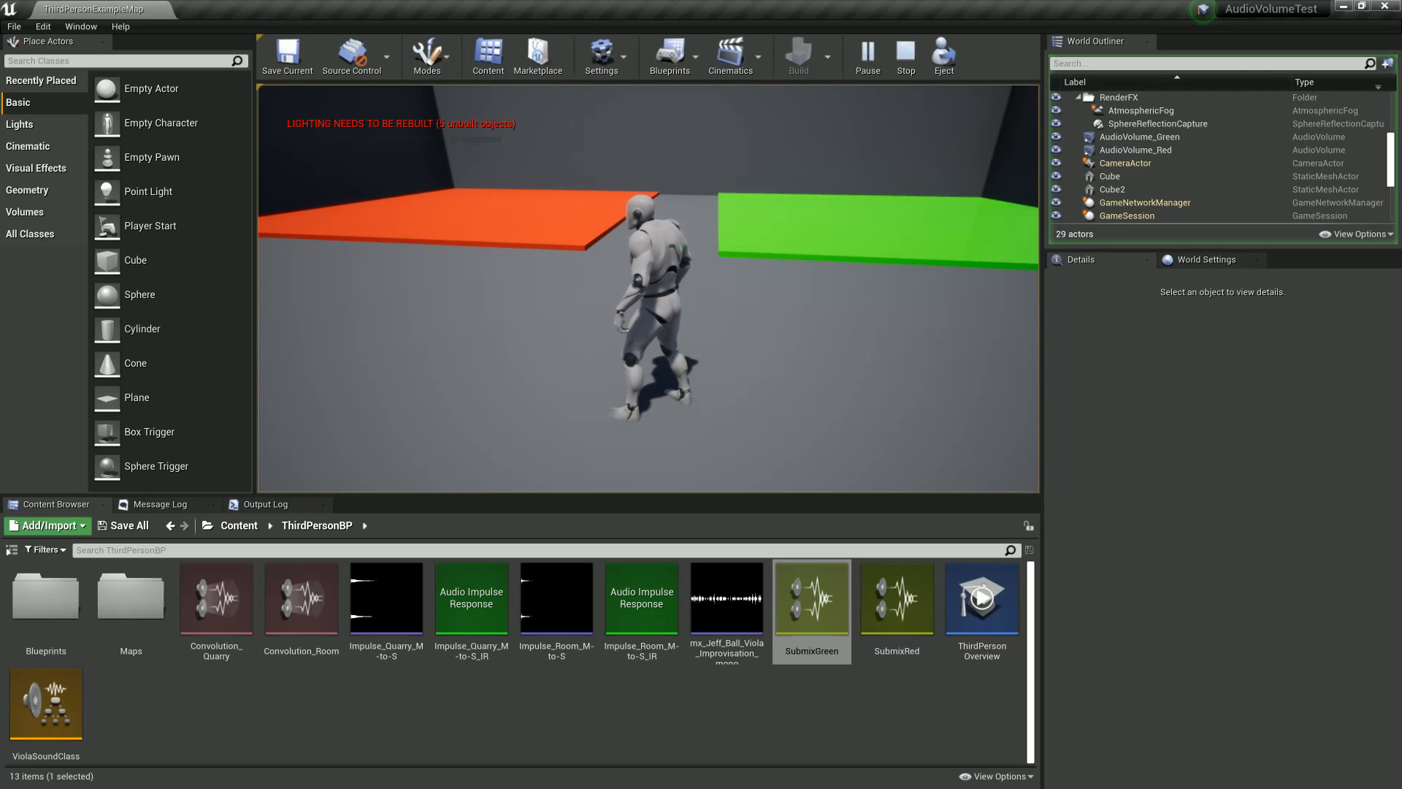
key("w")
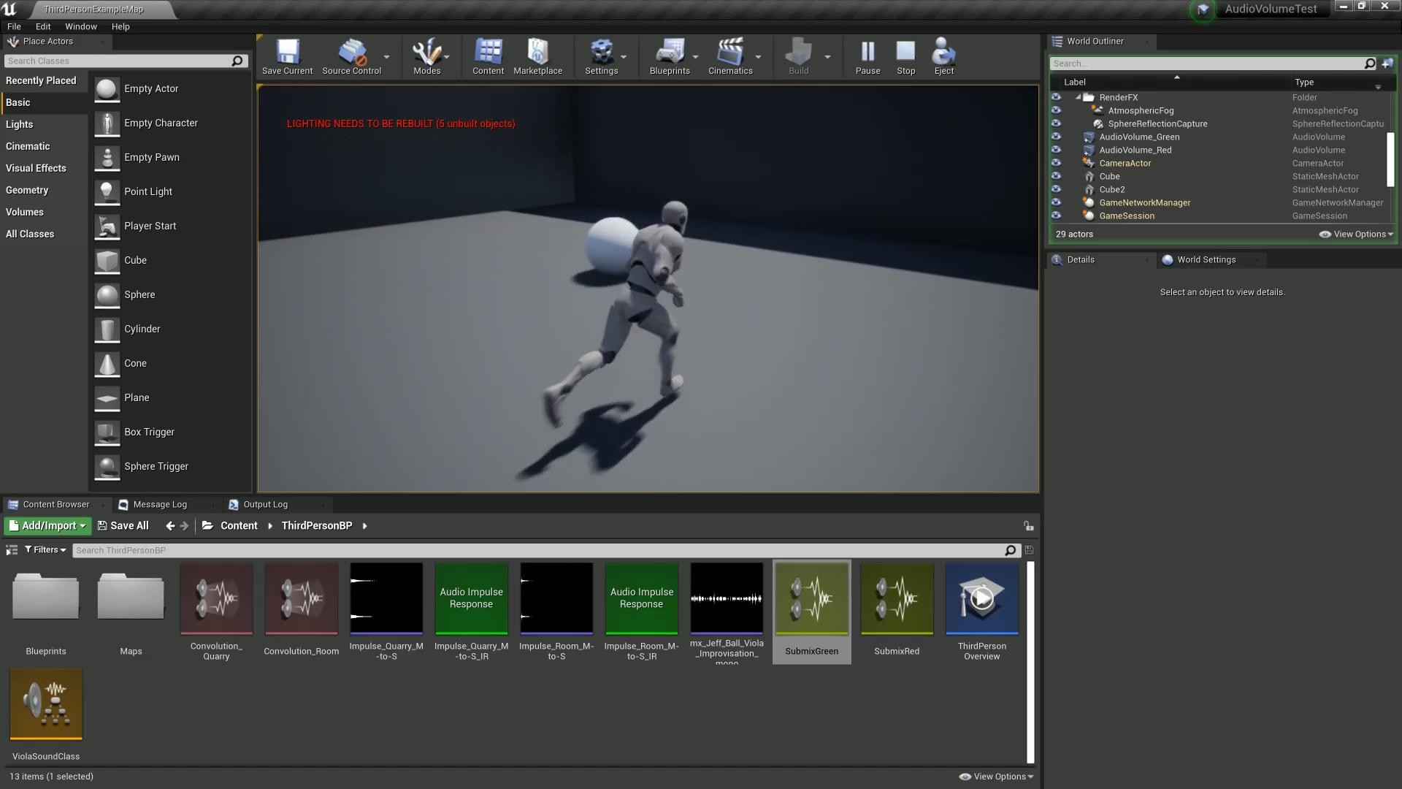
key("w")
key("d")
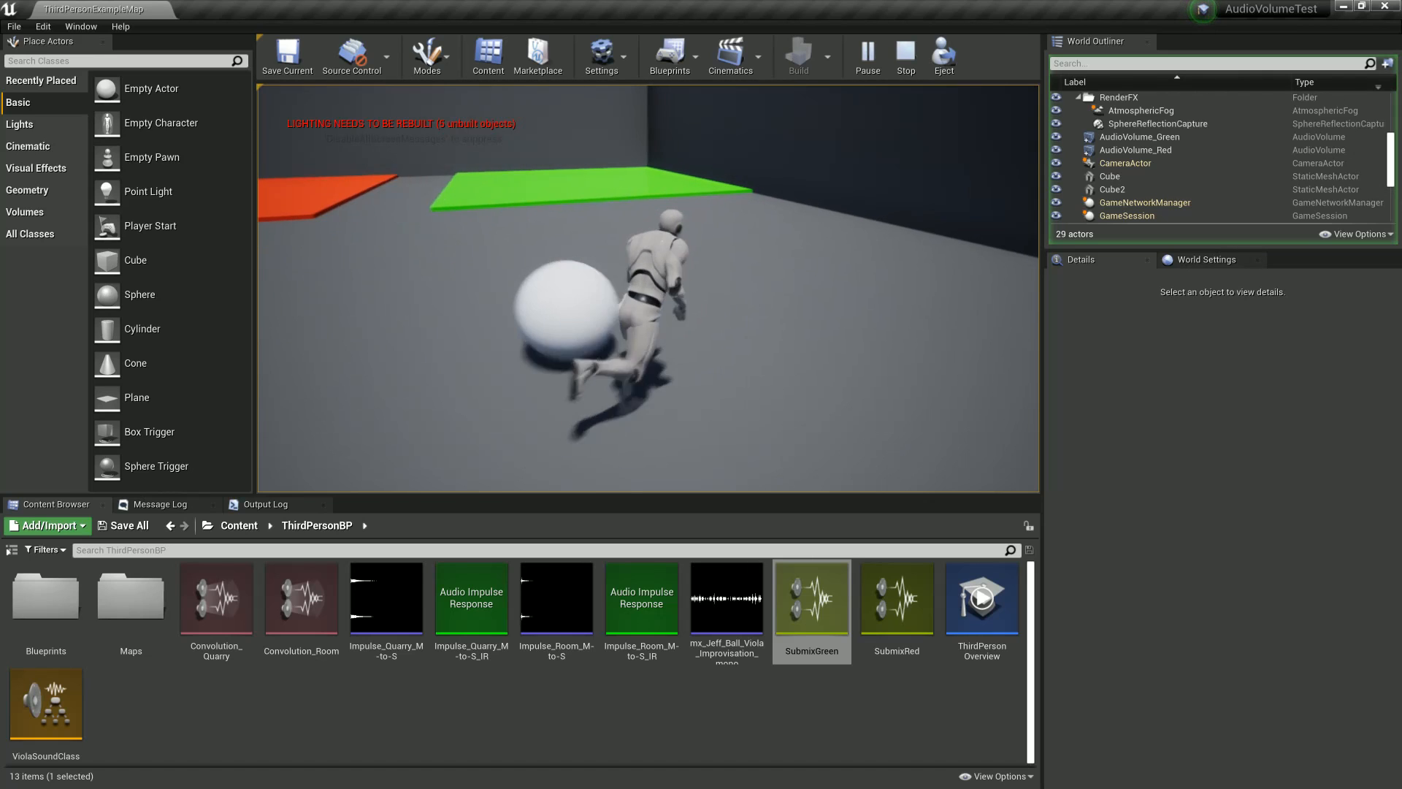
Step: End the play-test and frame both the red and green platforms in the level view
key("Escape")
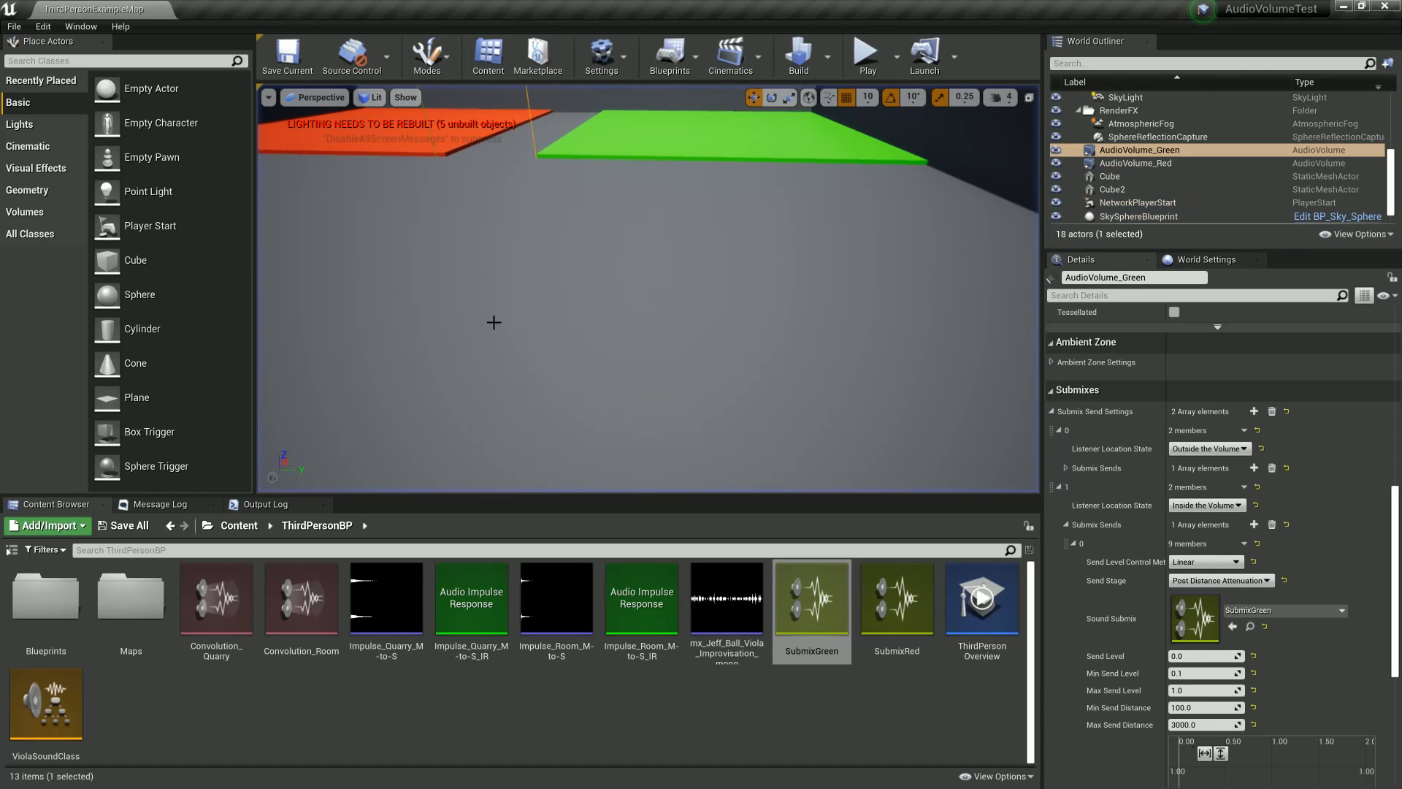
right_click_drag(658, 303, 628, 241)
key("w")
key("s")
key("d")
mouse_move(601, 445)
right_mouse_down()
mouse_move(574, 431)
mouse_move(601, 445)
right_mouse_up()
key("w")
key("s")
mouse_move(761, 463)
right_mouse_down()
mouse_move(746, 500)
mouse_move(743, 482)
right_mouse_up()
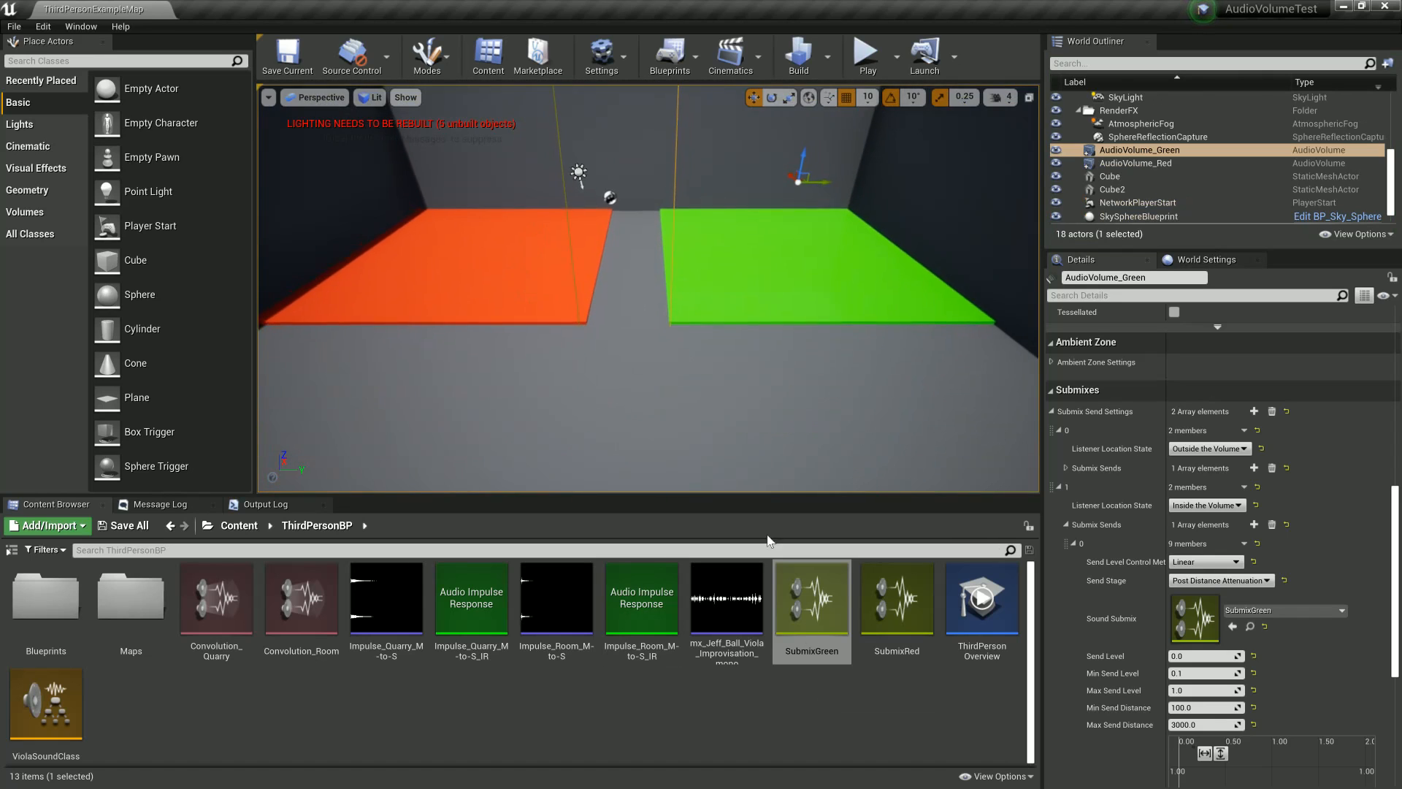
Step: Create a submix effect preset of class SubmixEffectStereoDelayPreset in the ThirdPersonBP folder and name it StereoDelay_Main
left_click(818, 697)
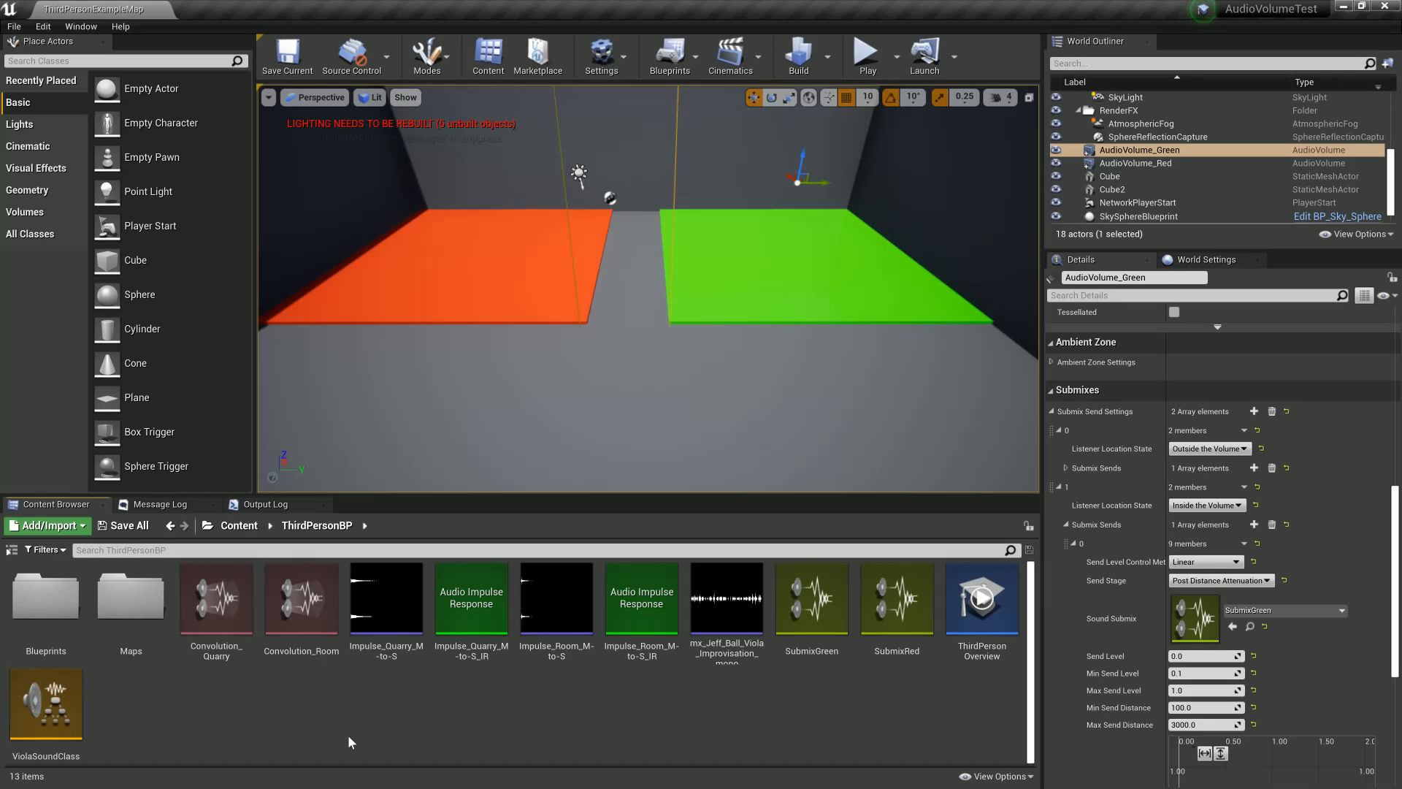
right_click(382, 707)
mouse_move(446, 676)
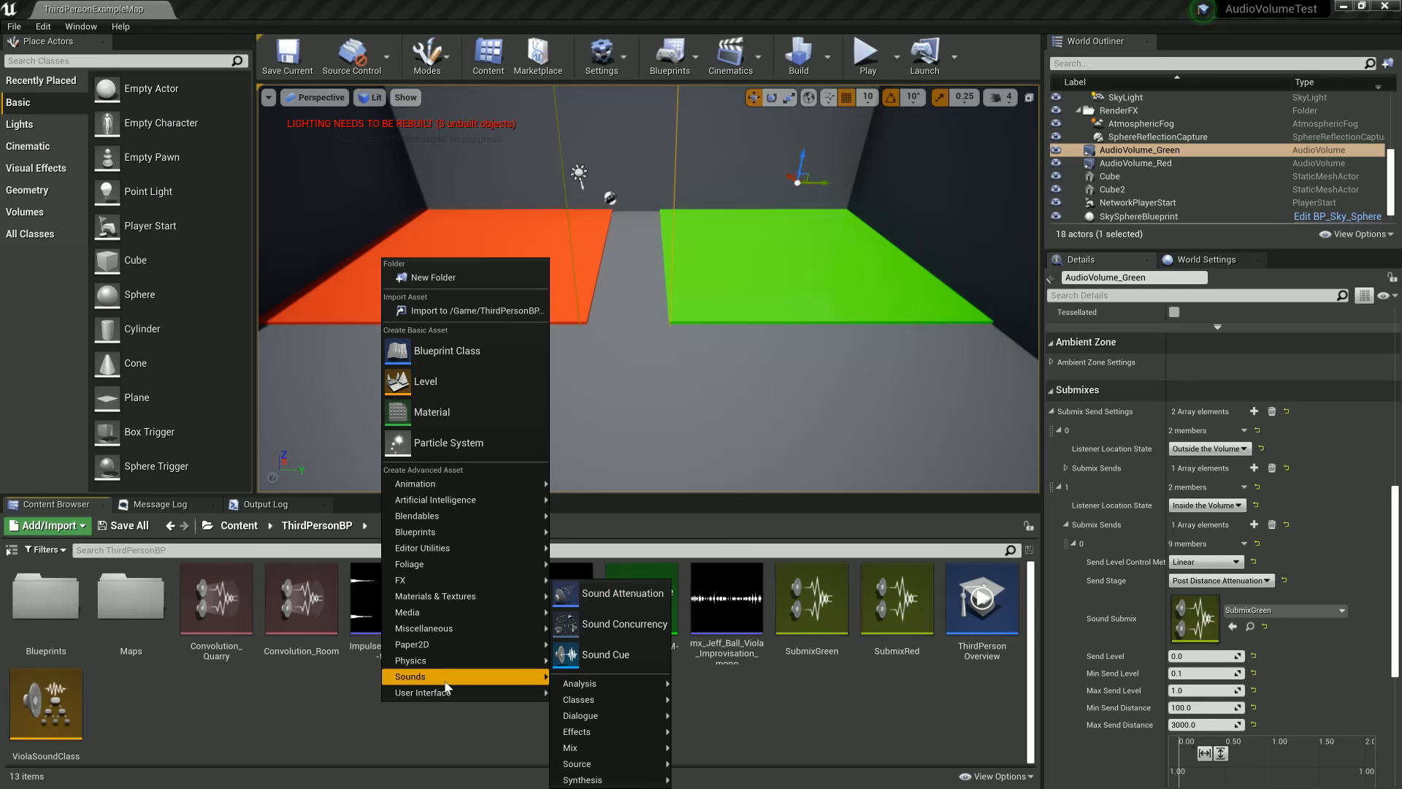
mouse_move(609, 686)
mouse_move(597, 770)
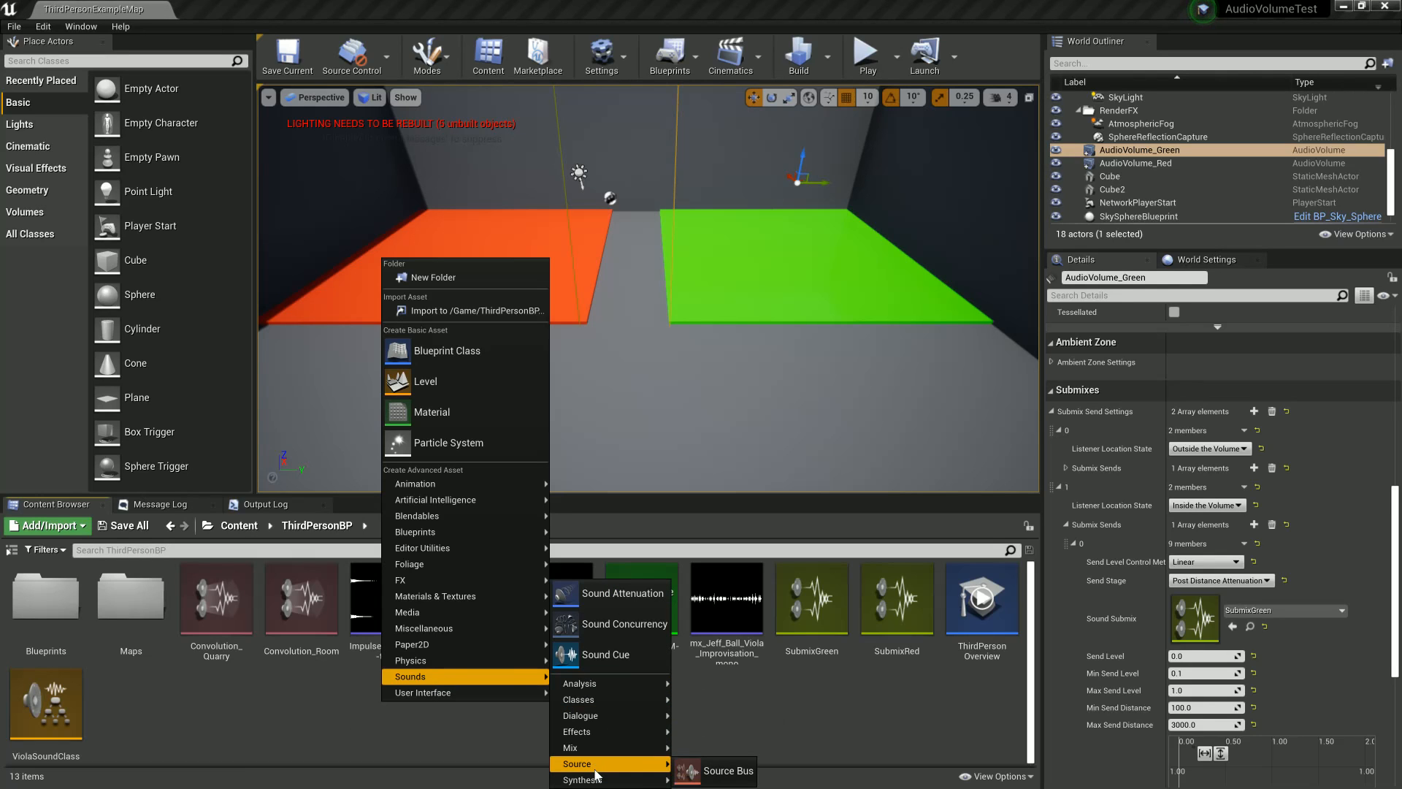
mouse_move(610, 733)
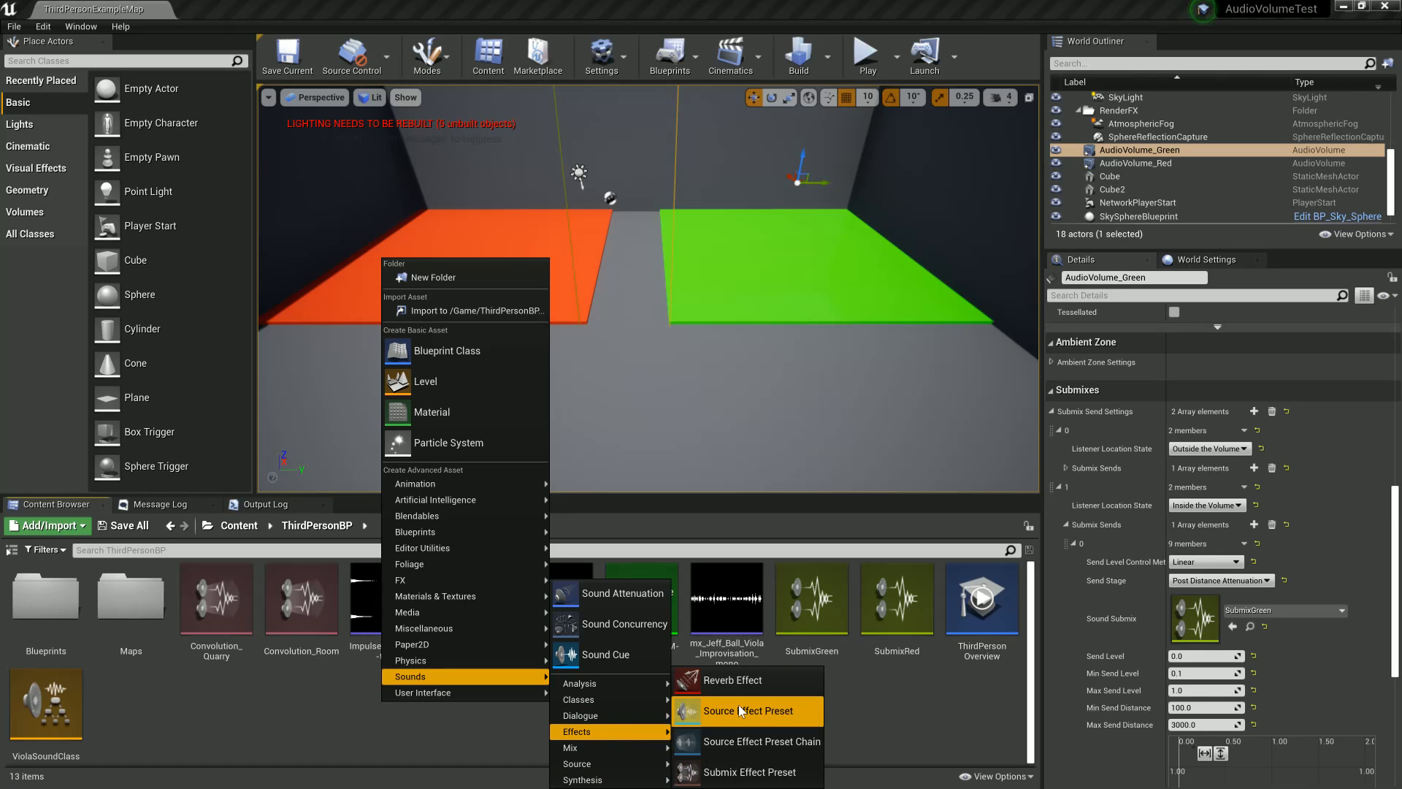
left_click(740, 772)
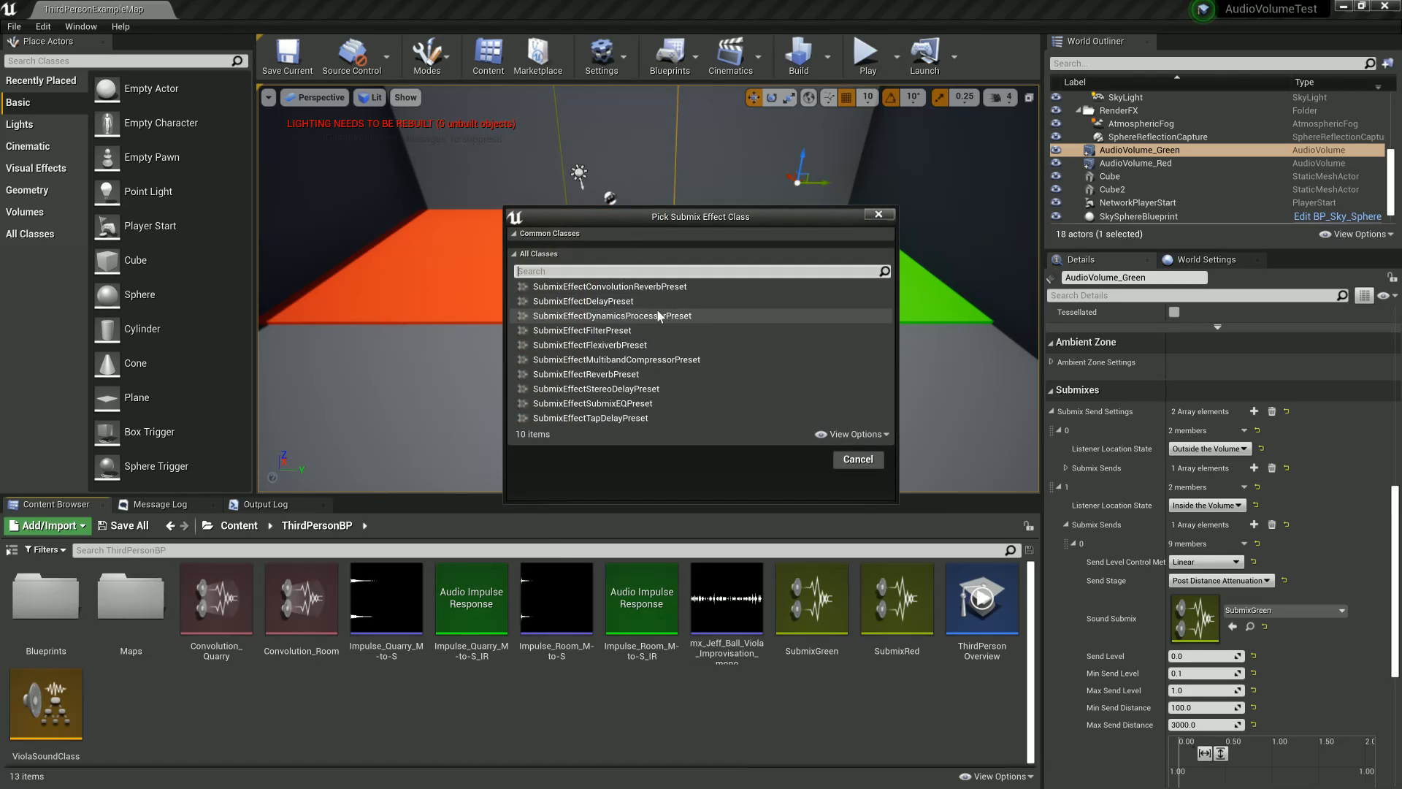
left_click(606, 388)
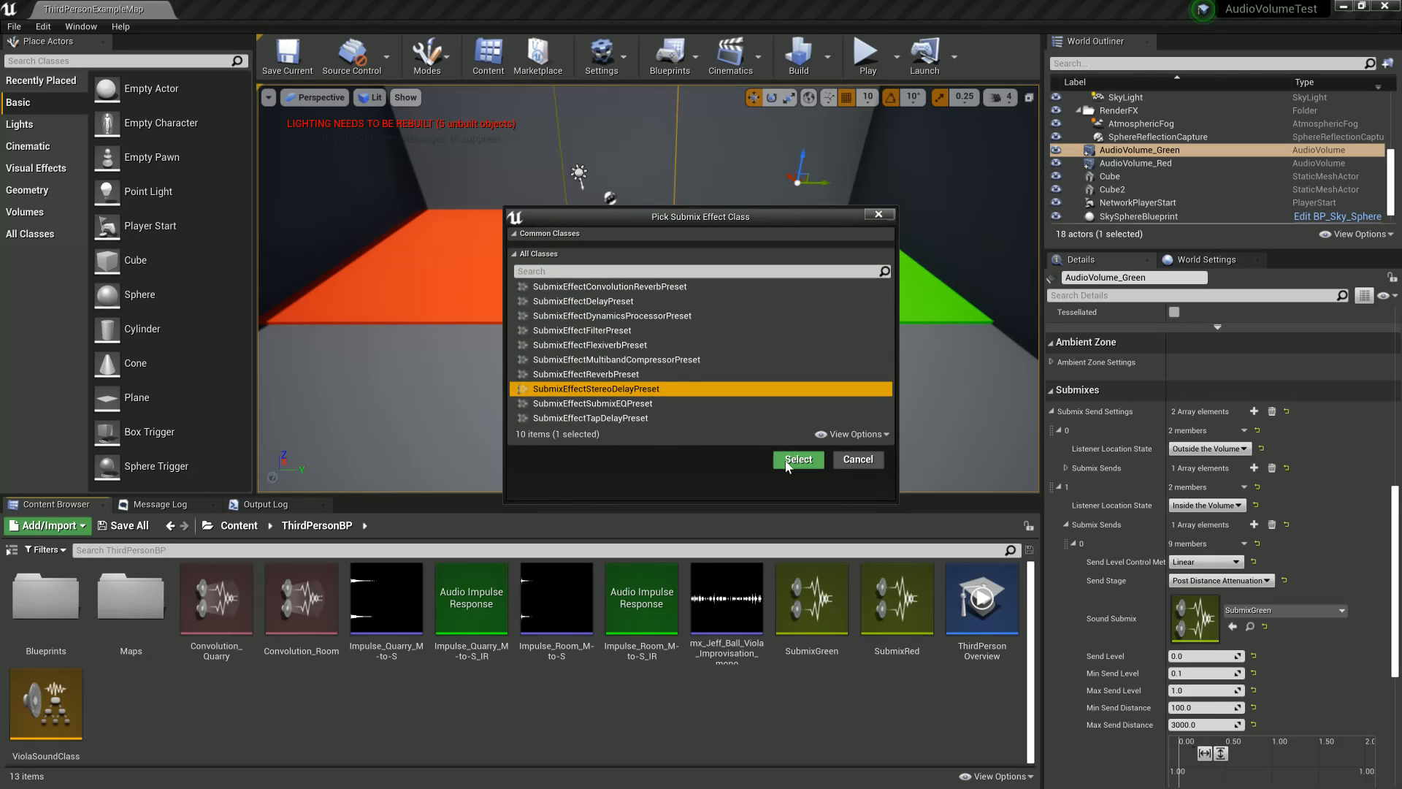
left_click(787, 465)
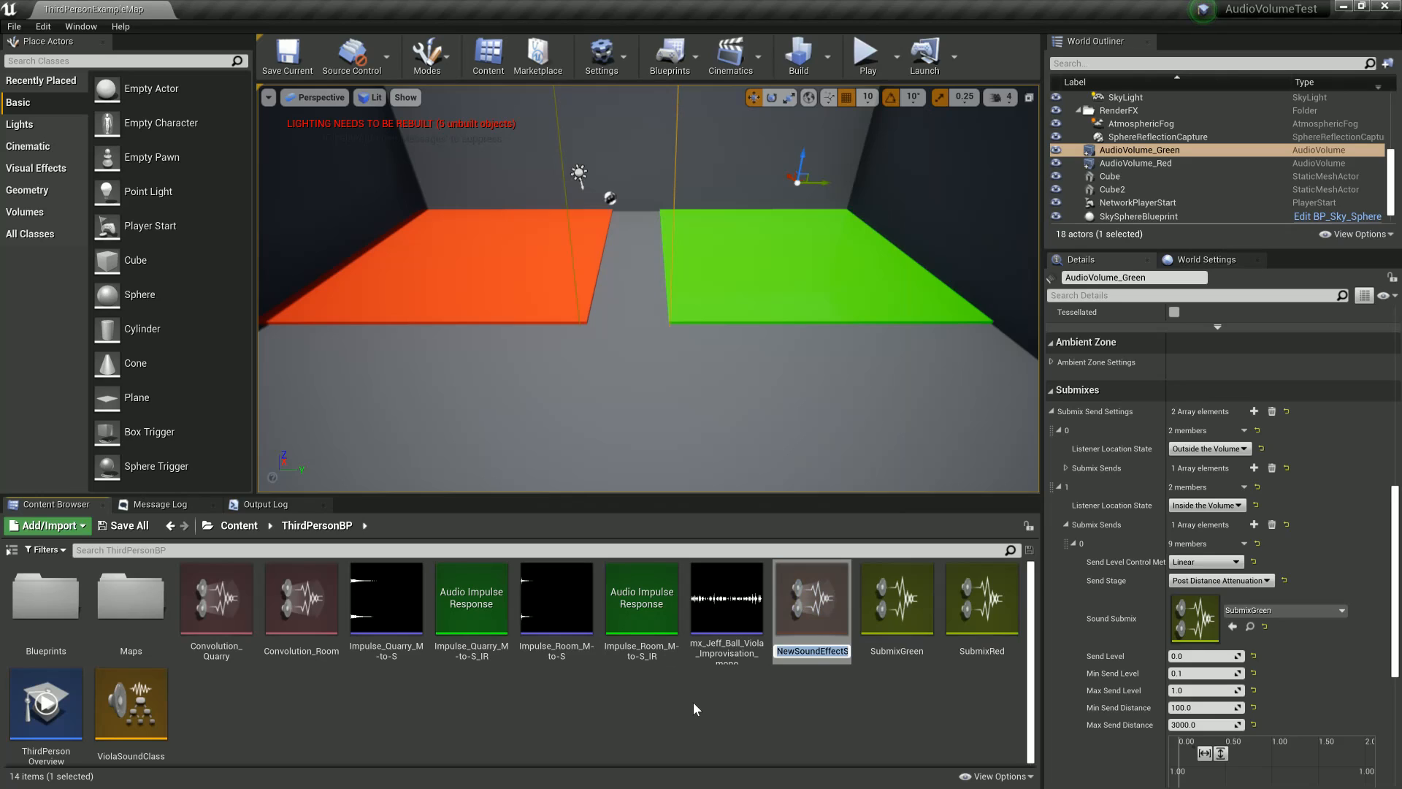
type("StereoDelay_Main")
key("Return")
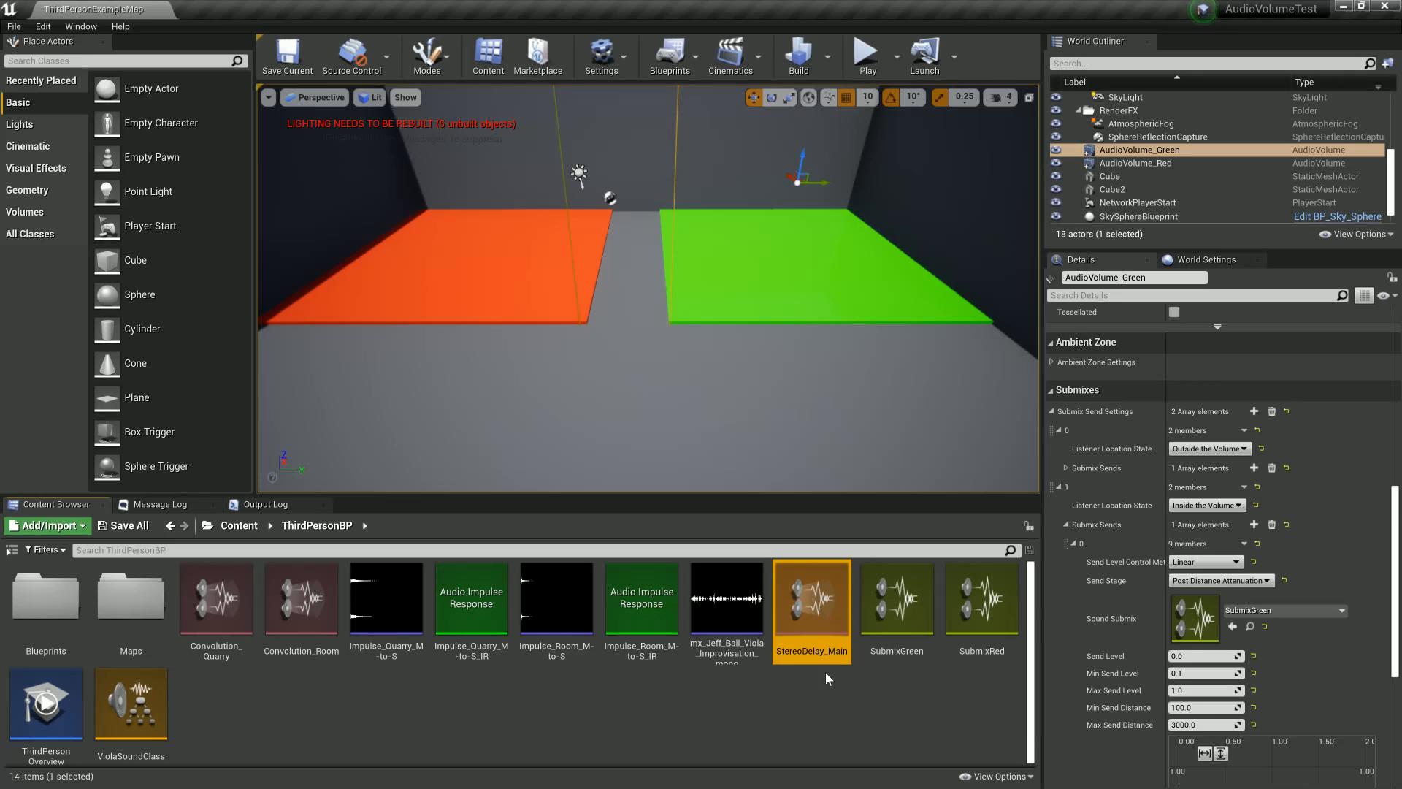
Step: Add a submix override setting to AudioVolume_Green and assign SubmixRed as its submix
left_click(1052, 411)
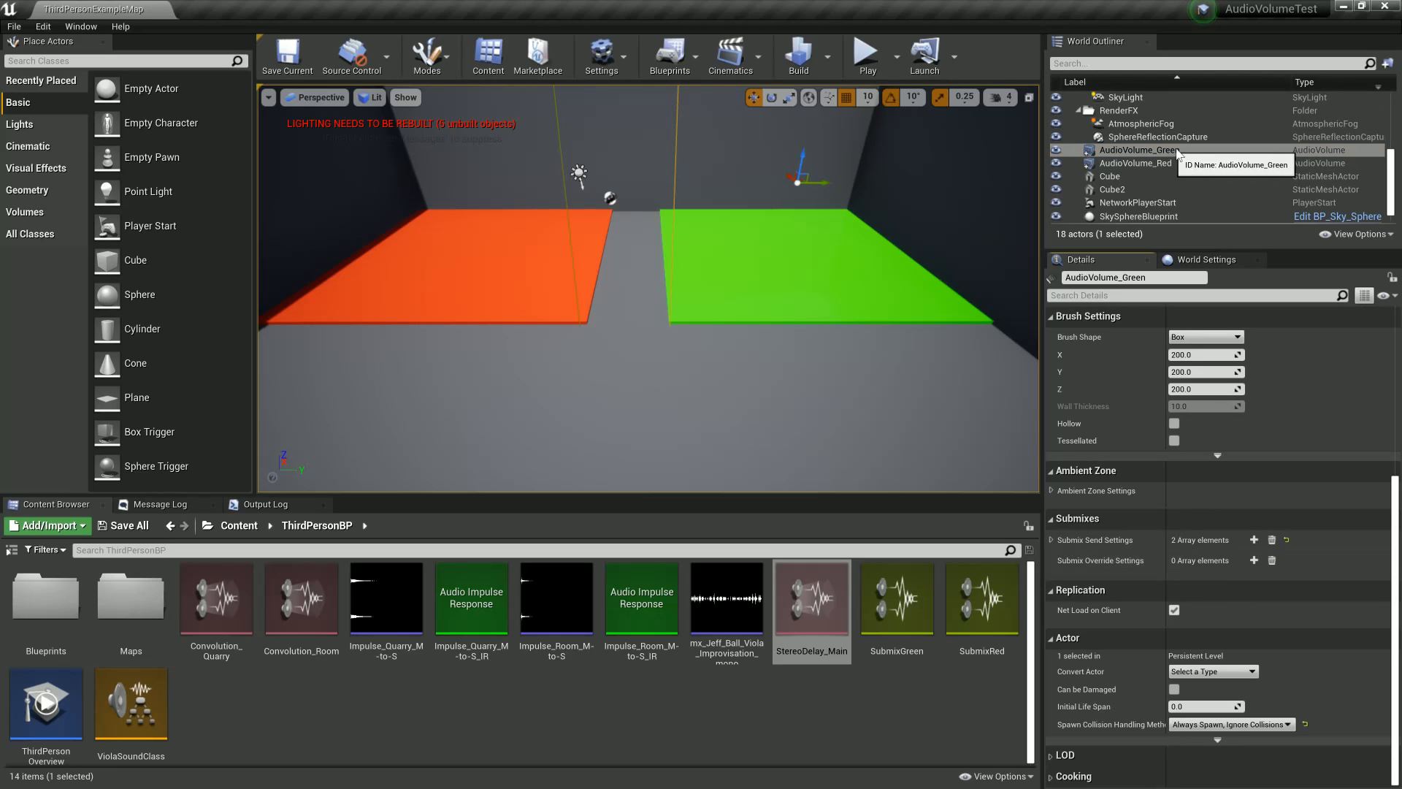
left_click(1169, 151)
left_click(1257, 561)
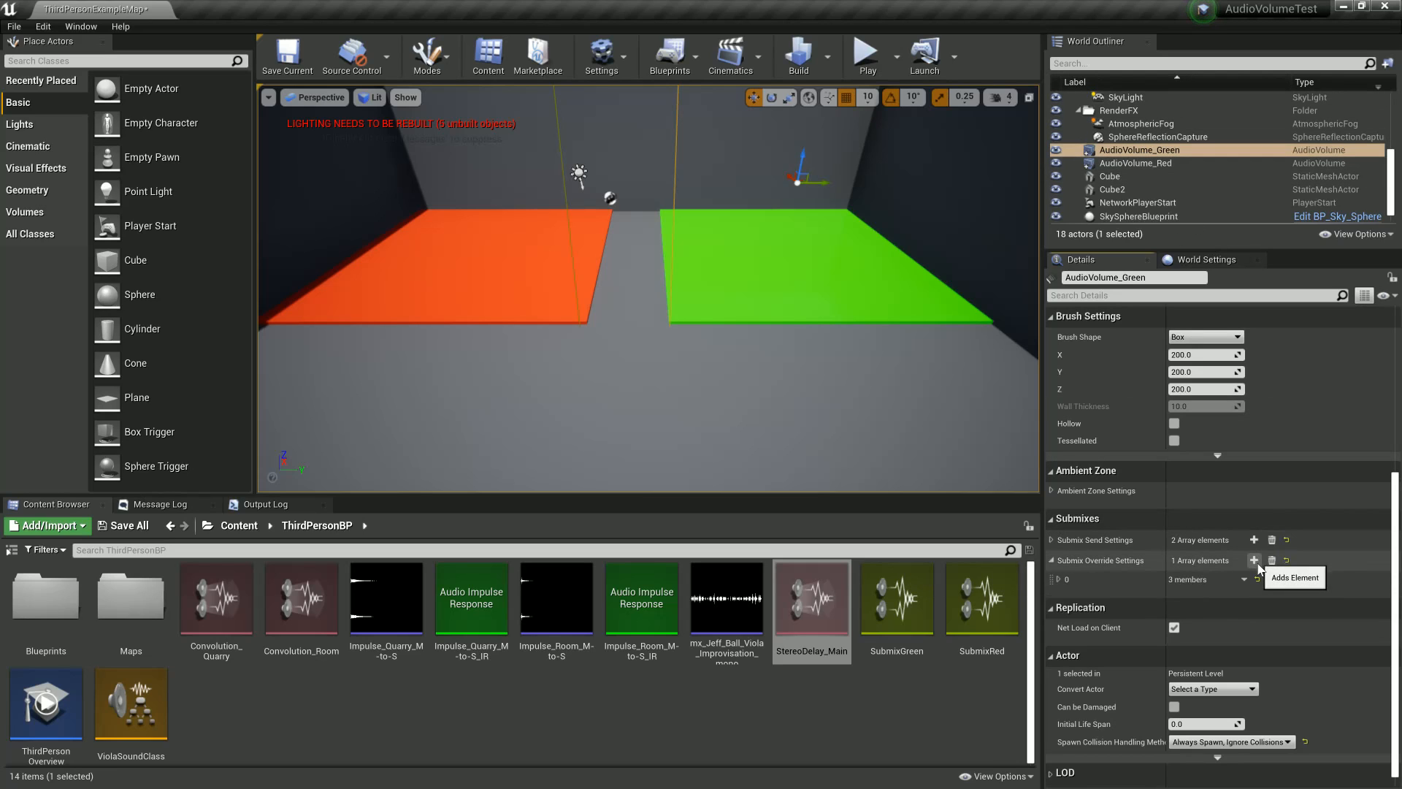
left_click(1060, 580)
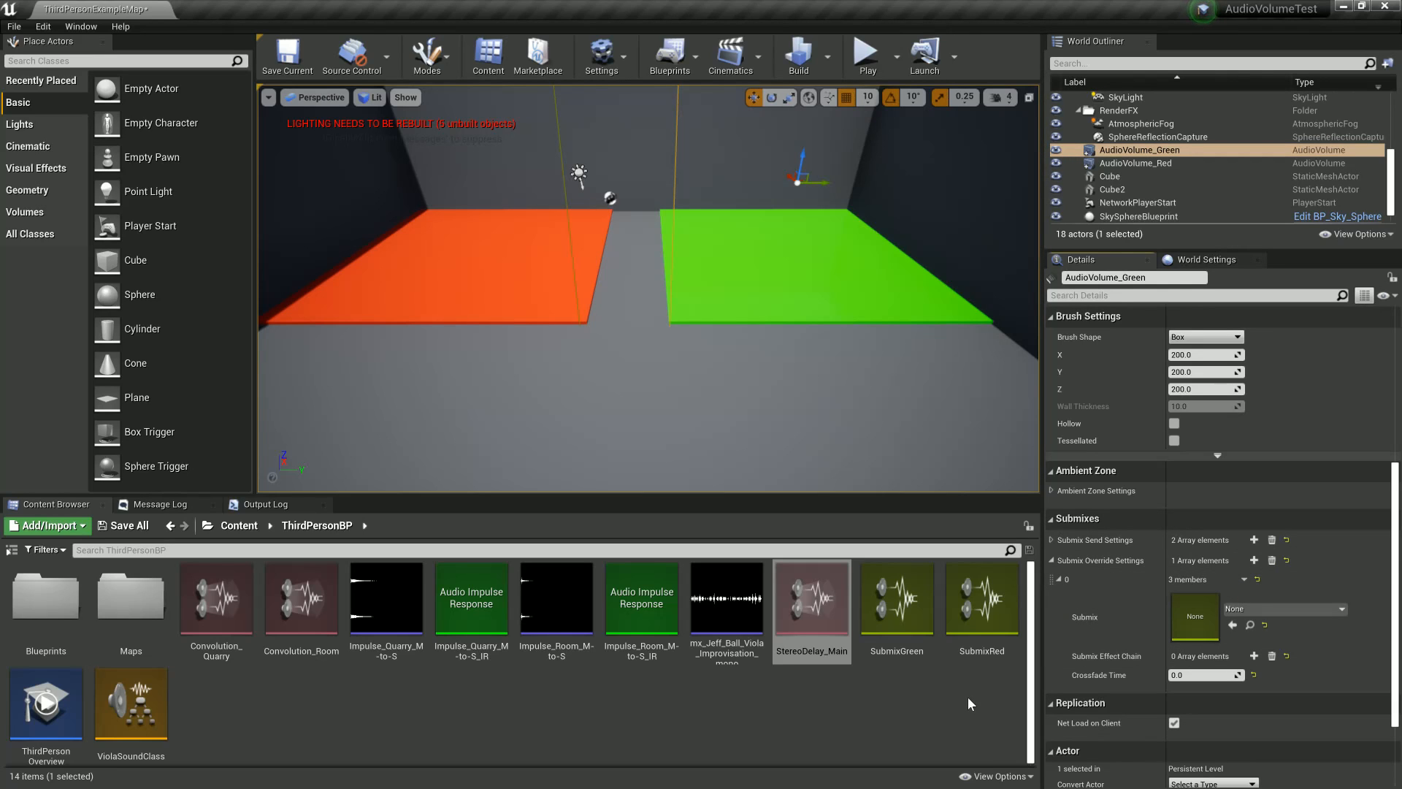
left_click_drag(983, 603, 1195, 617)
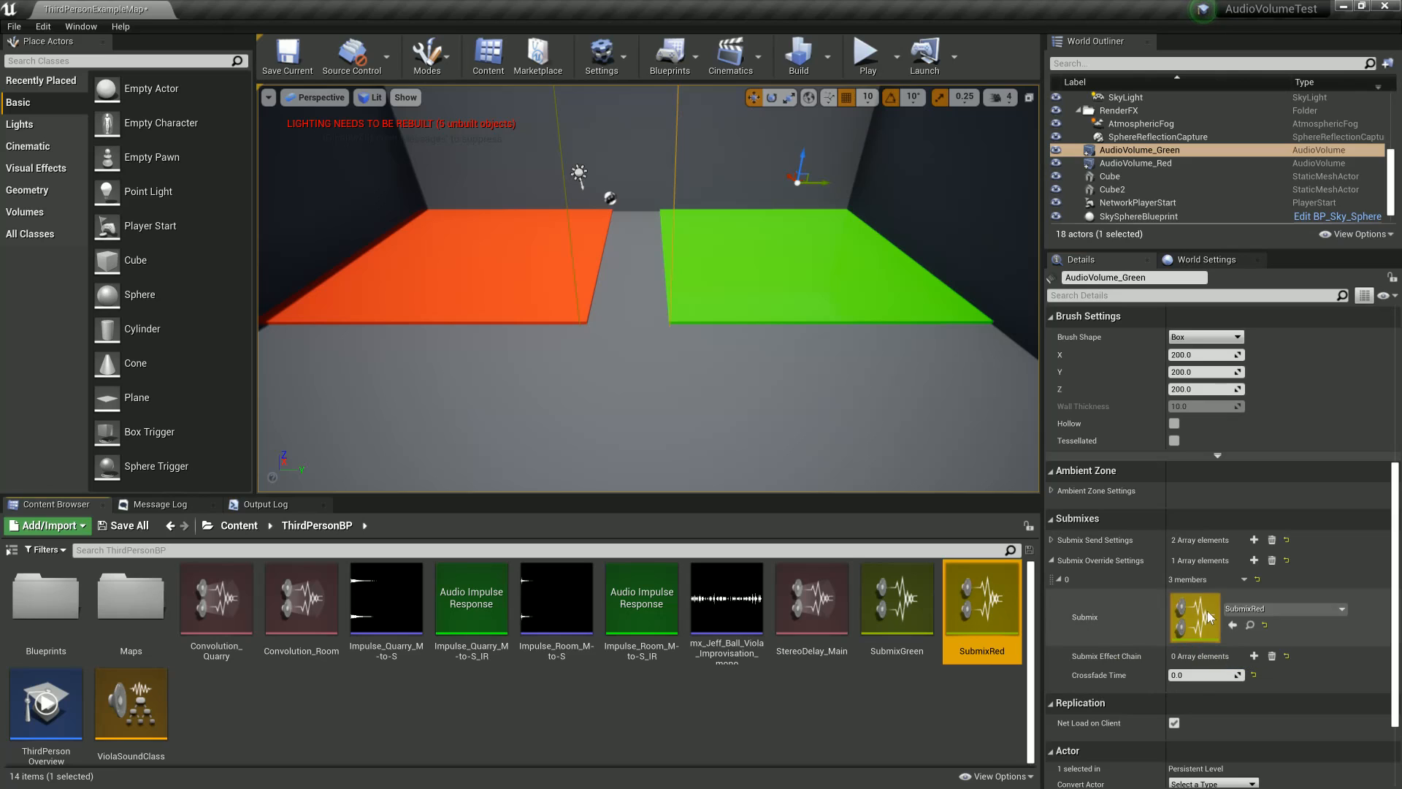
Step: Add an element to the override's submix effect chain and assign StereoDelay_Main to it
left_click(1254, 657)
left_click_drag(812, 621, 1242, 694)
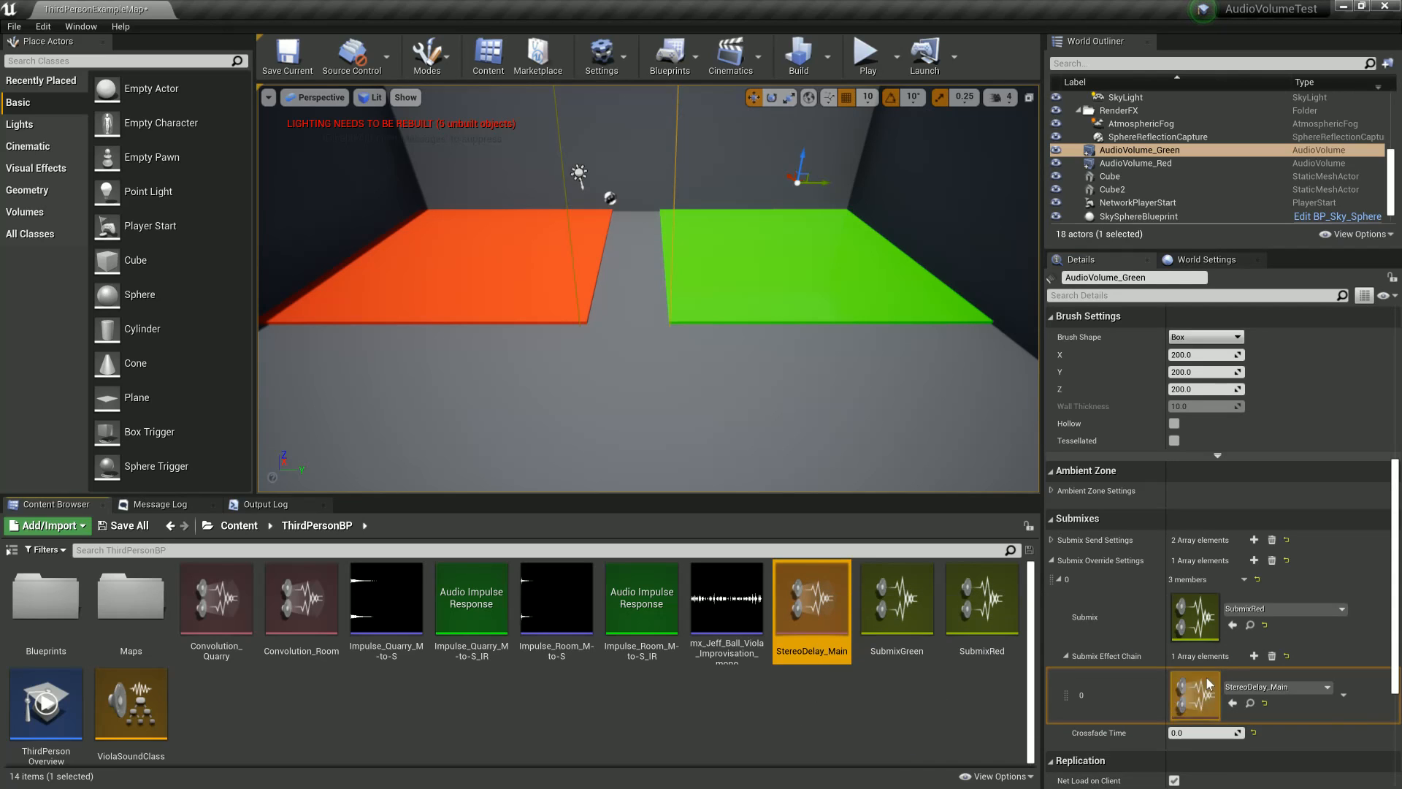
scroll(1139, 621, "down", 3)
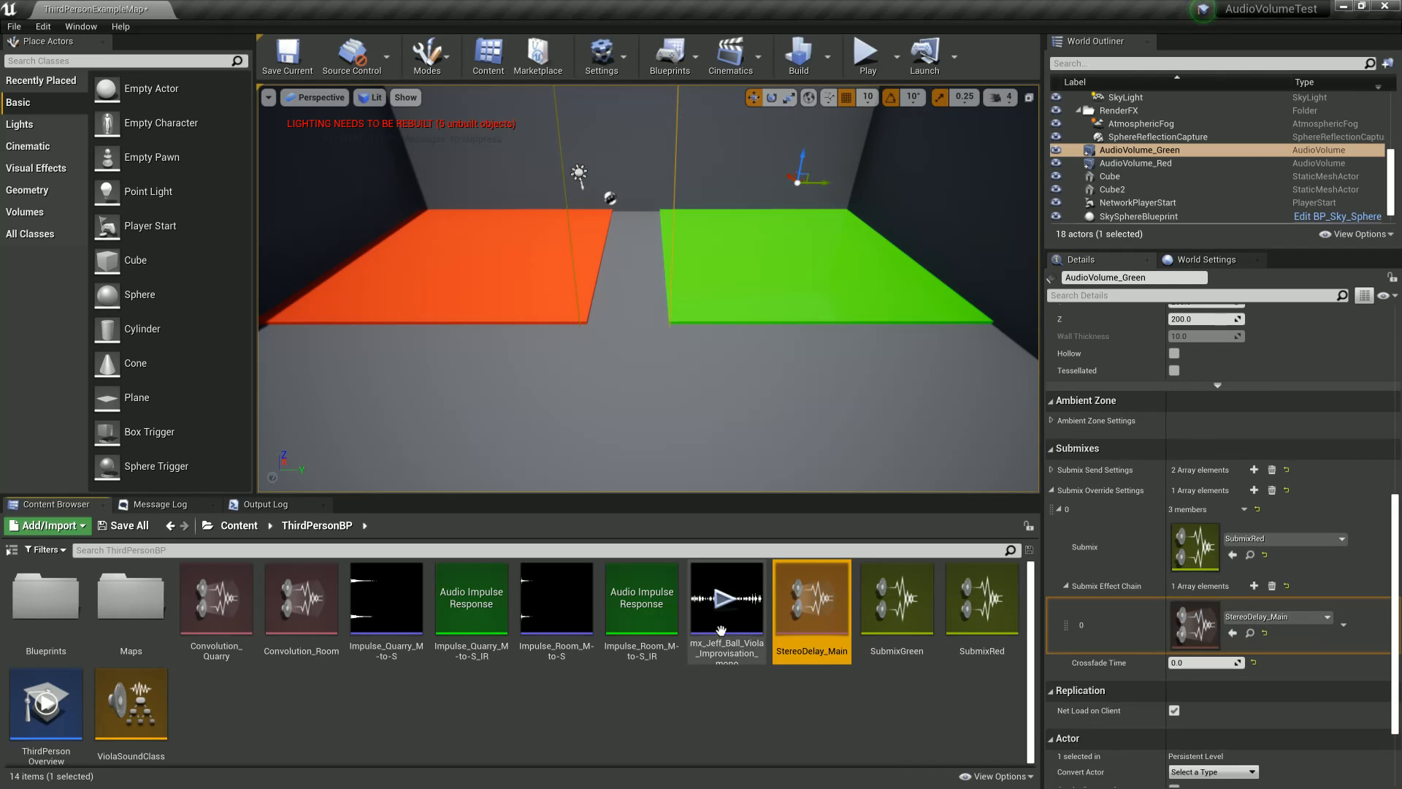
Step: Open the StereoDelay_Main preset and set its delay time to 1000 ms and feedback to 0.75
double_click(812, 607)
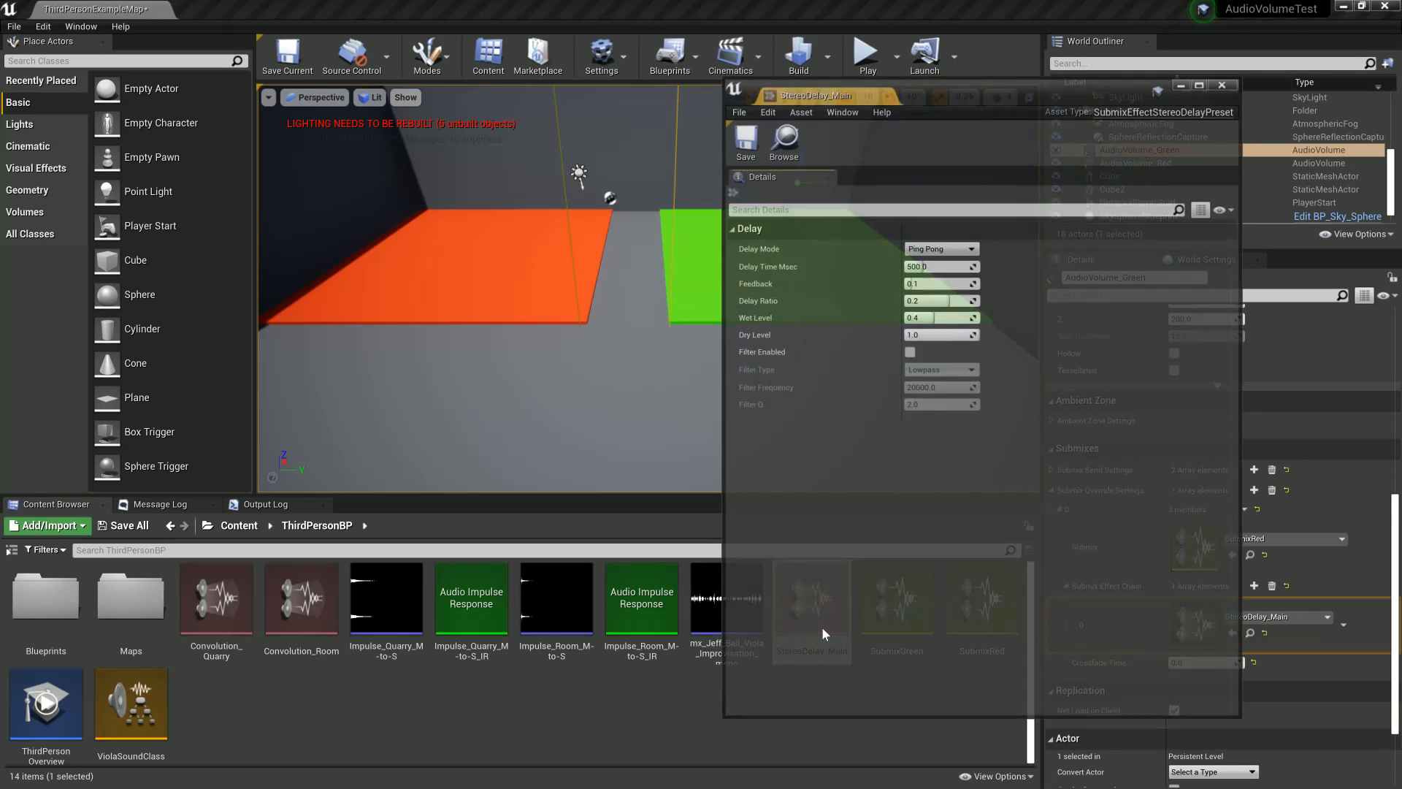
left_click_drag(921, 268, 929, 266)
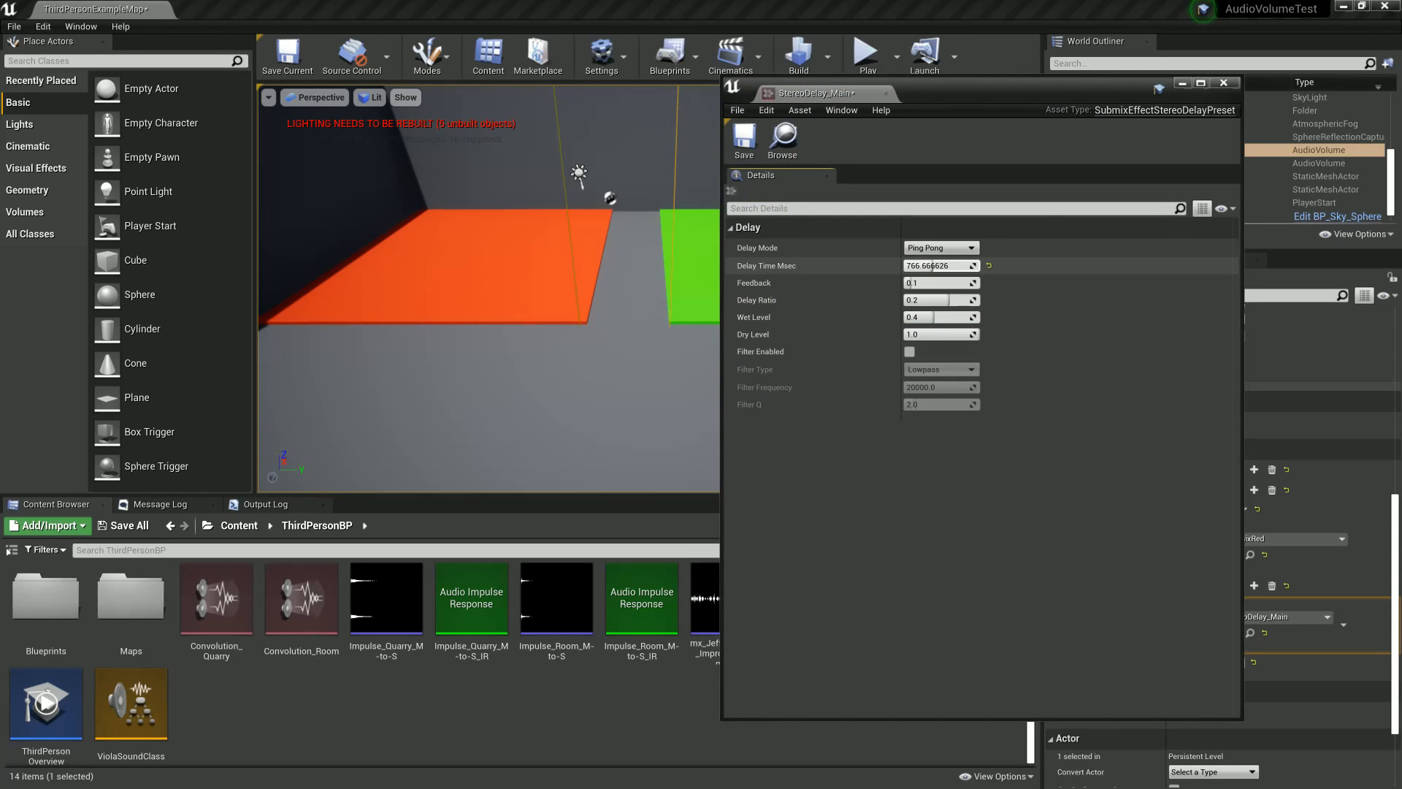
left_click(919, 266)
left_click(942, 284)
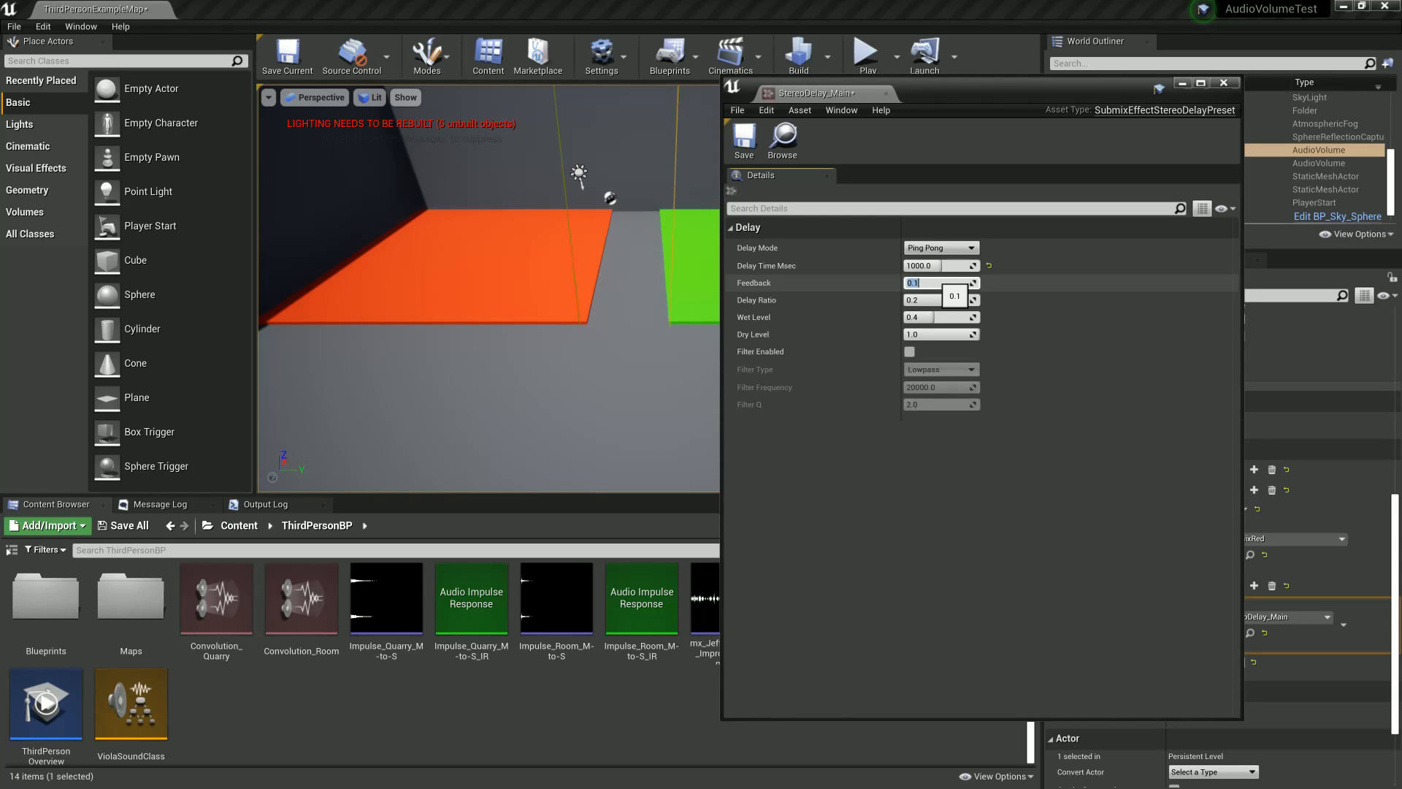
type(".75")
key("Return")
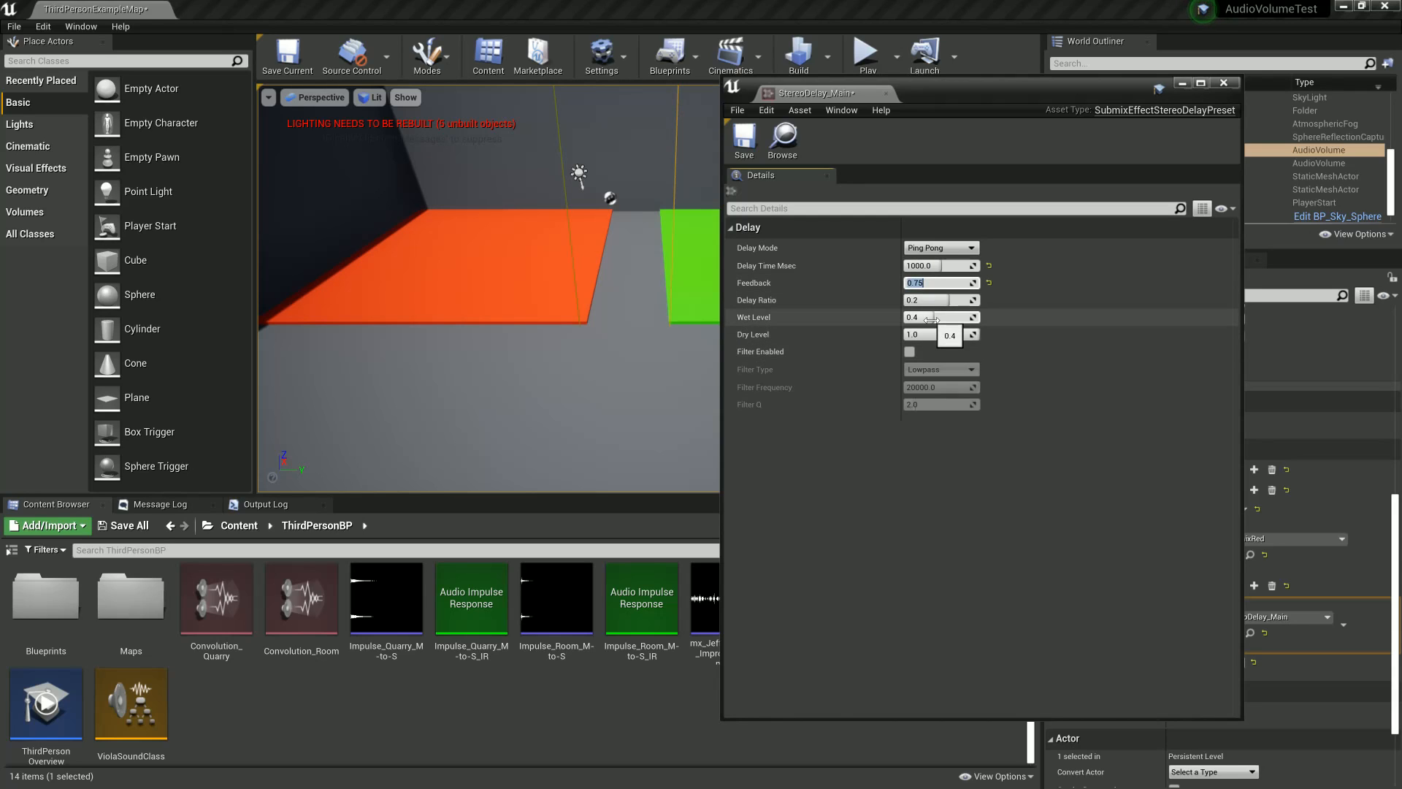
Step: Set the stereo delay's dry level to 0, then save and close the preset
left_click(951, 335)
type("0")
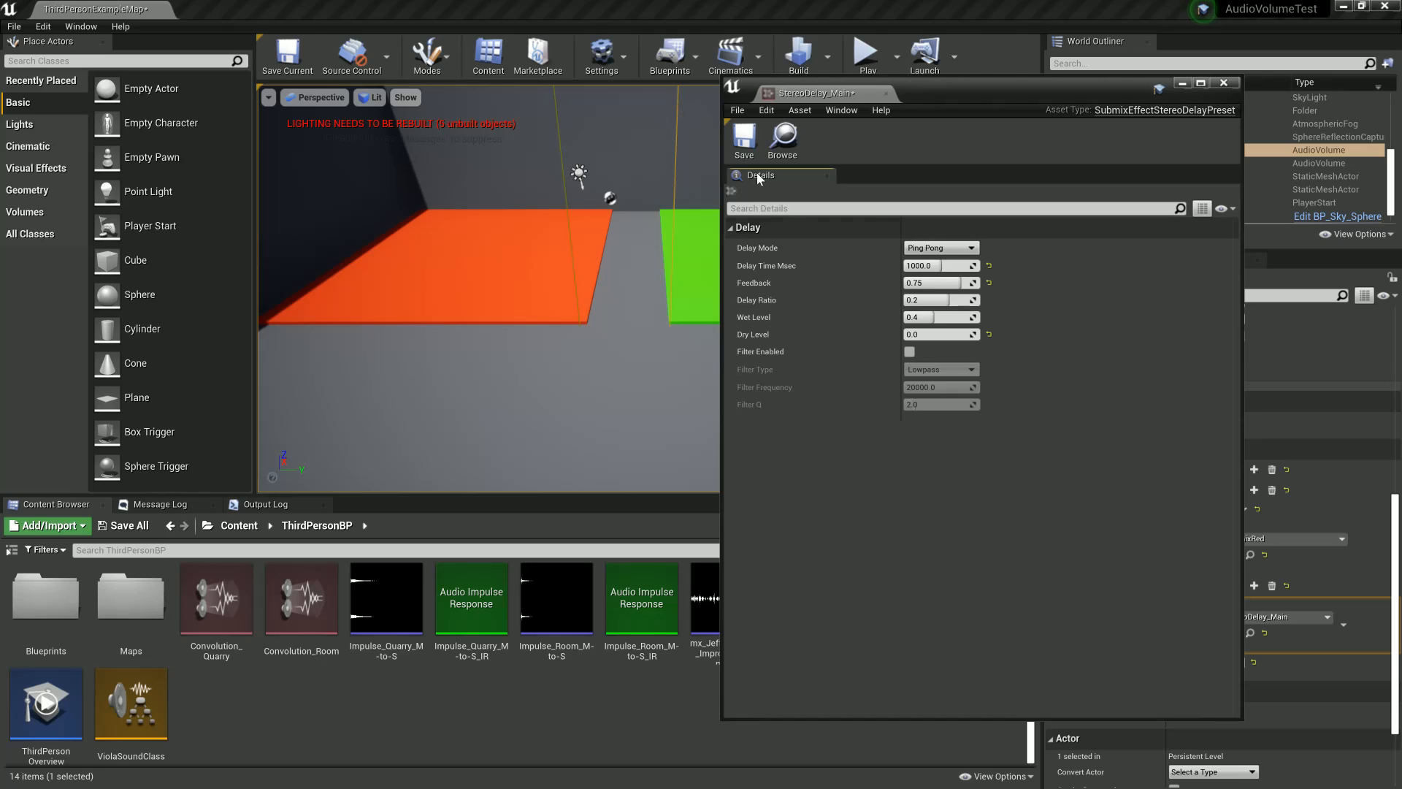
left_click(745, 142)
left_click(1225, 83)
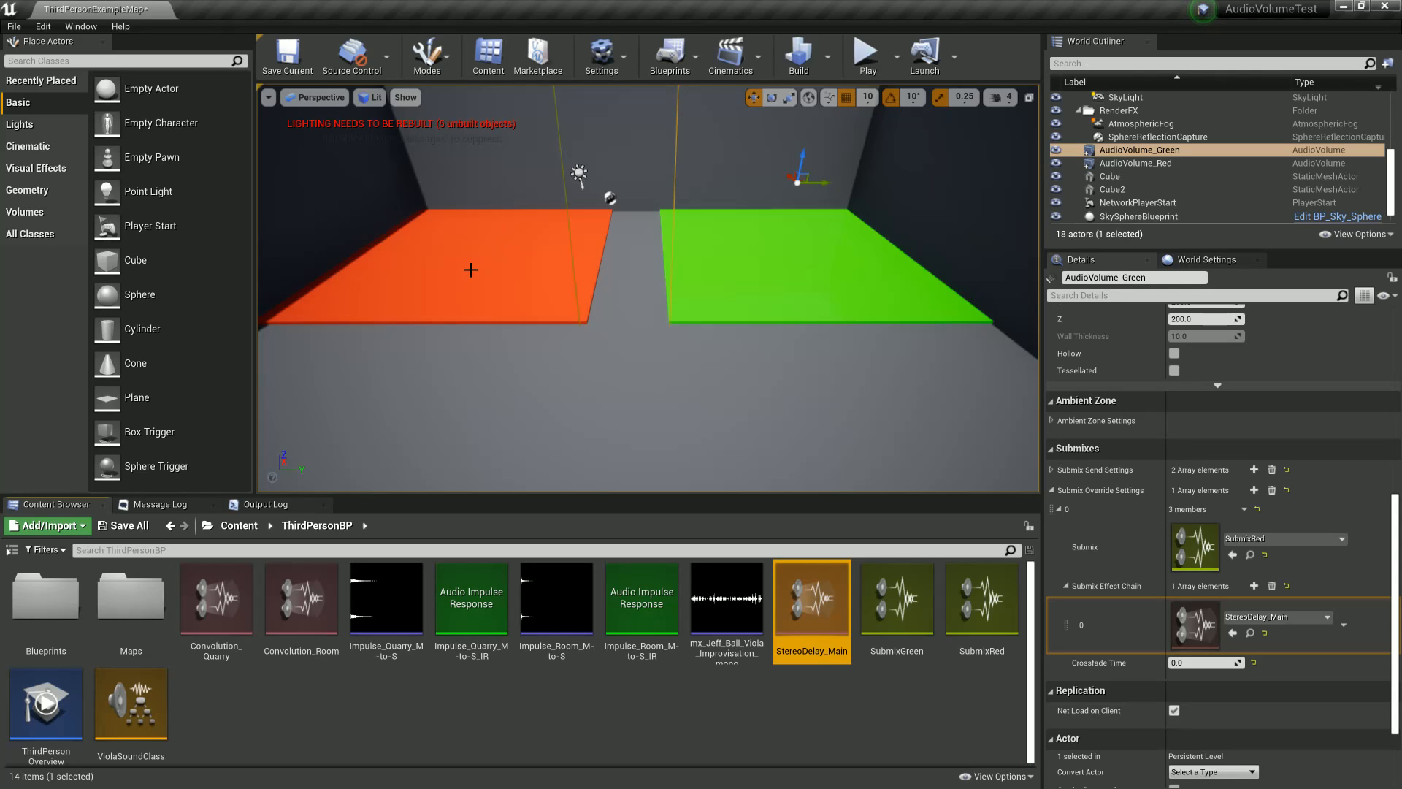
Step: Set the crossfade time of AudioVolume_Green's submix override to 1.0
left_click(1204, 663)
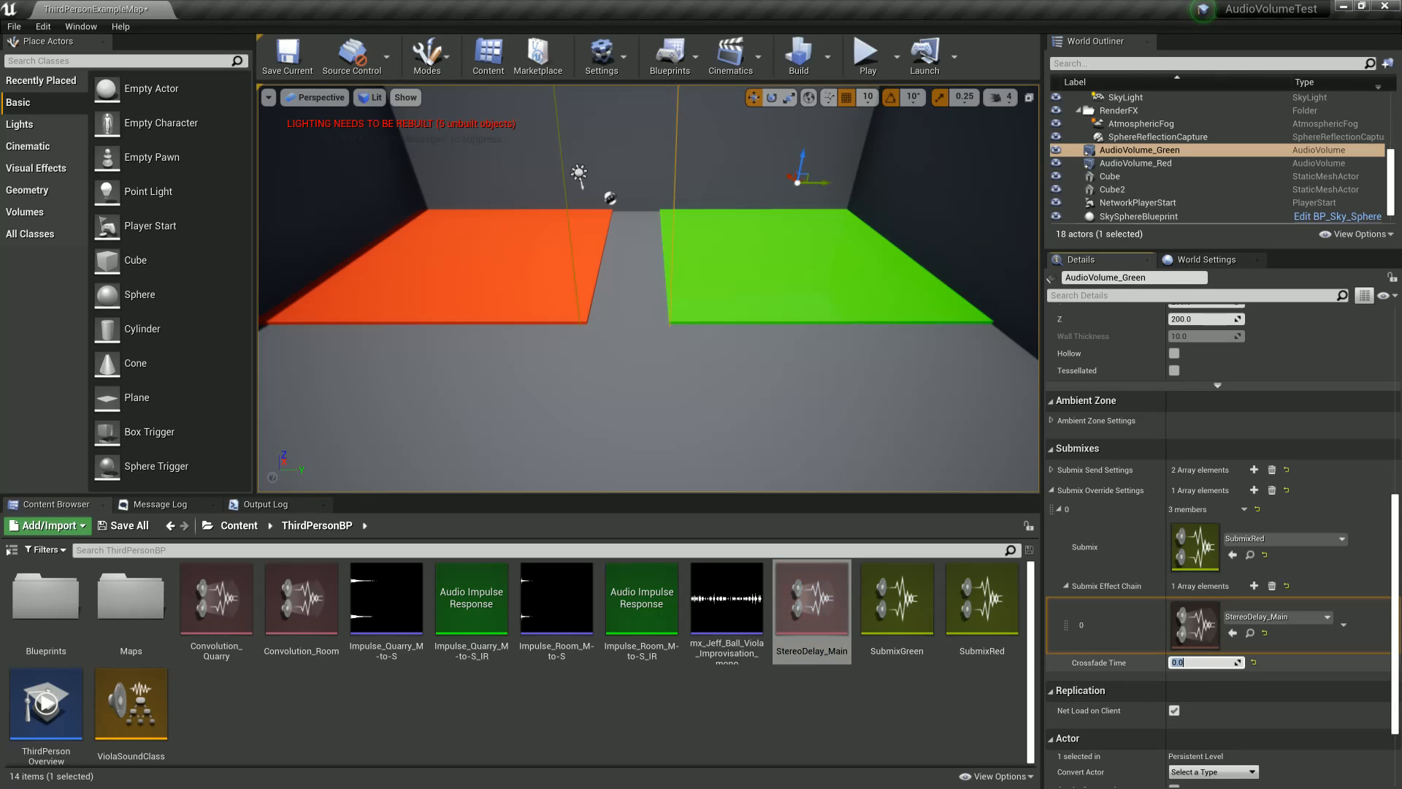
type("1.0")
key("Return")
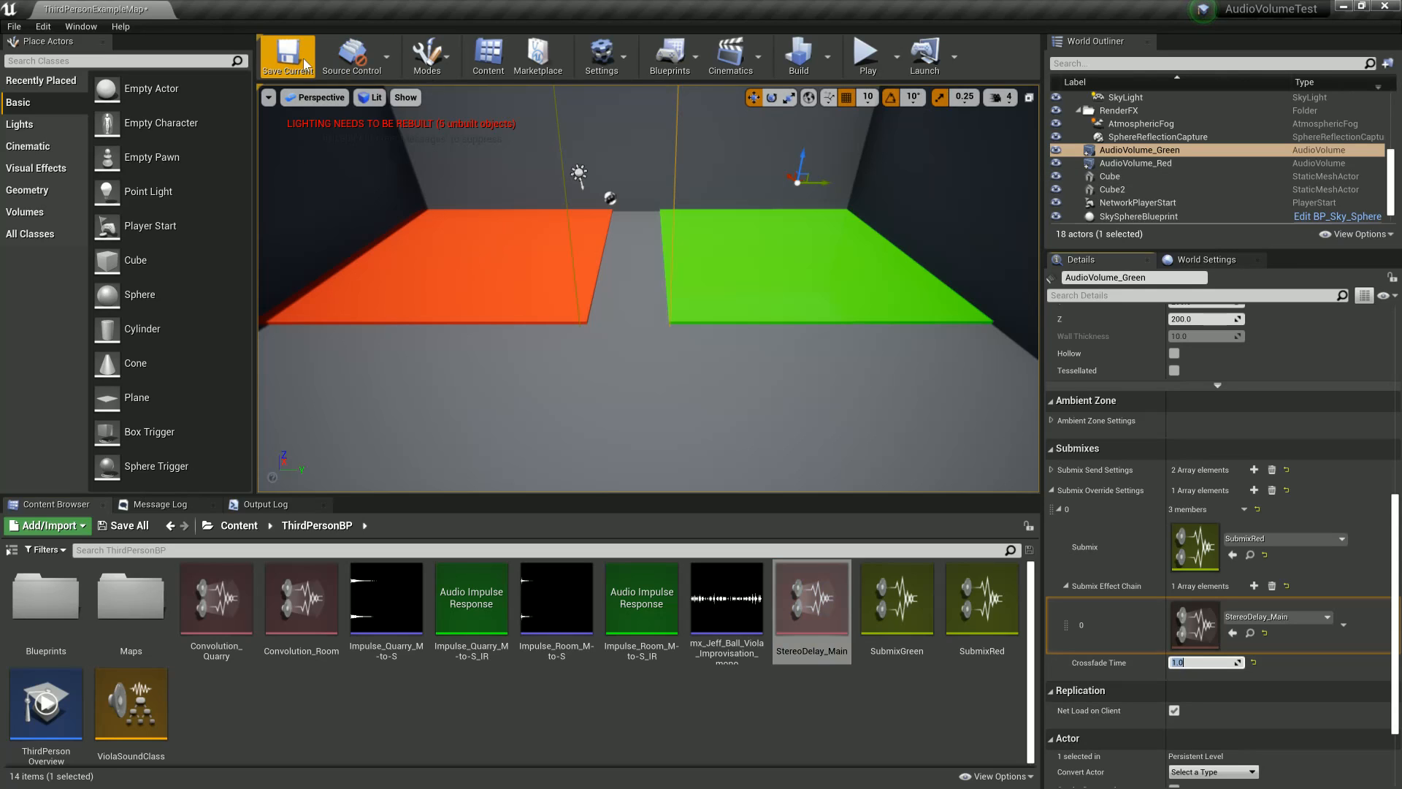
Step: Save the level and start a play test, pushing the white sphere onto the red platform
left_click(287, 55)
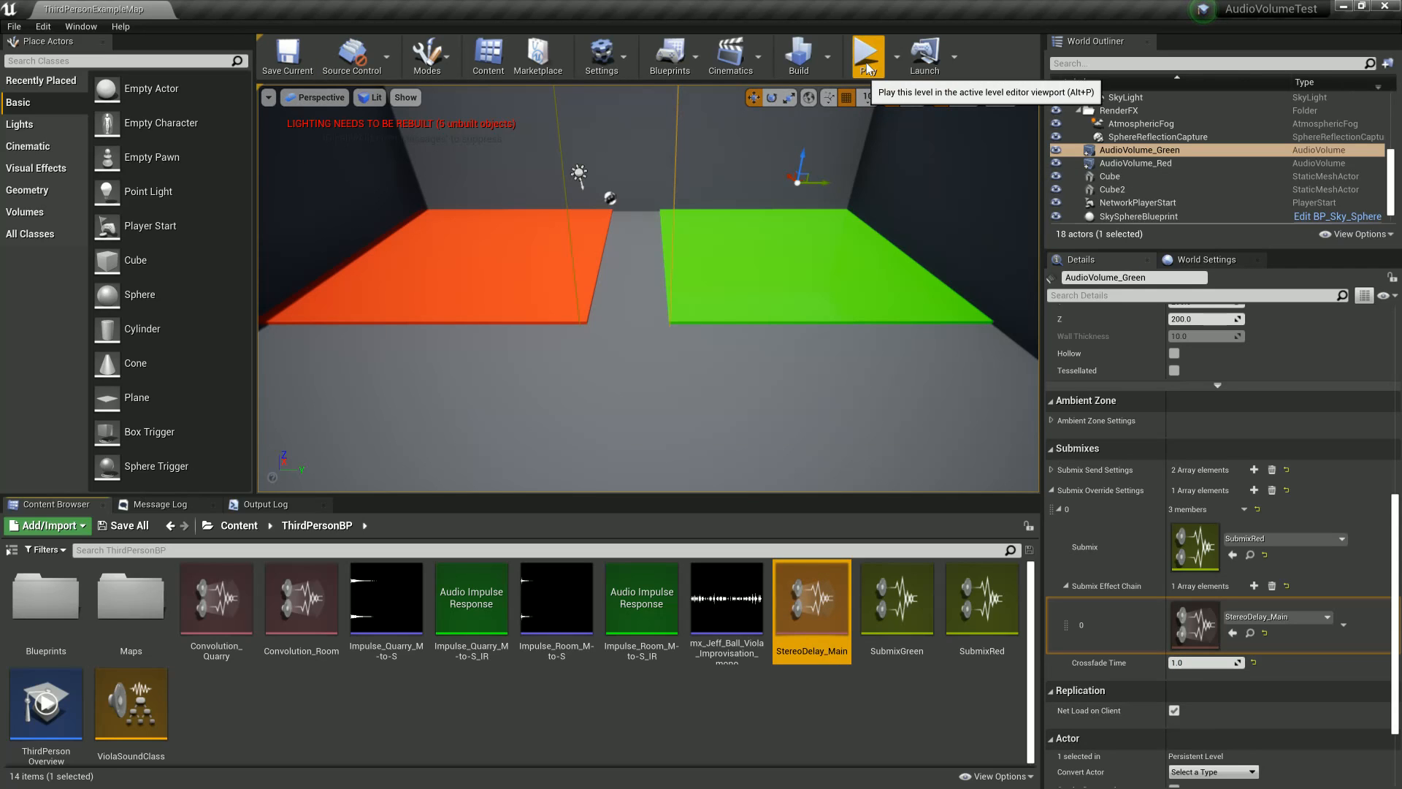
left_click(868, 58)
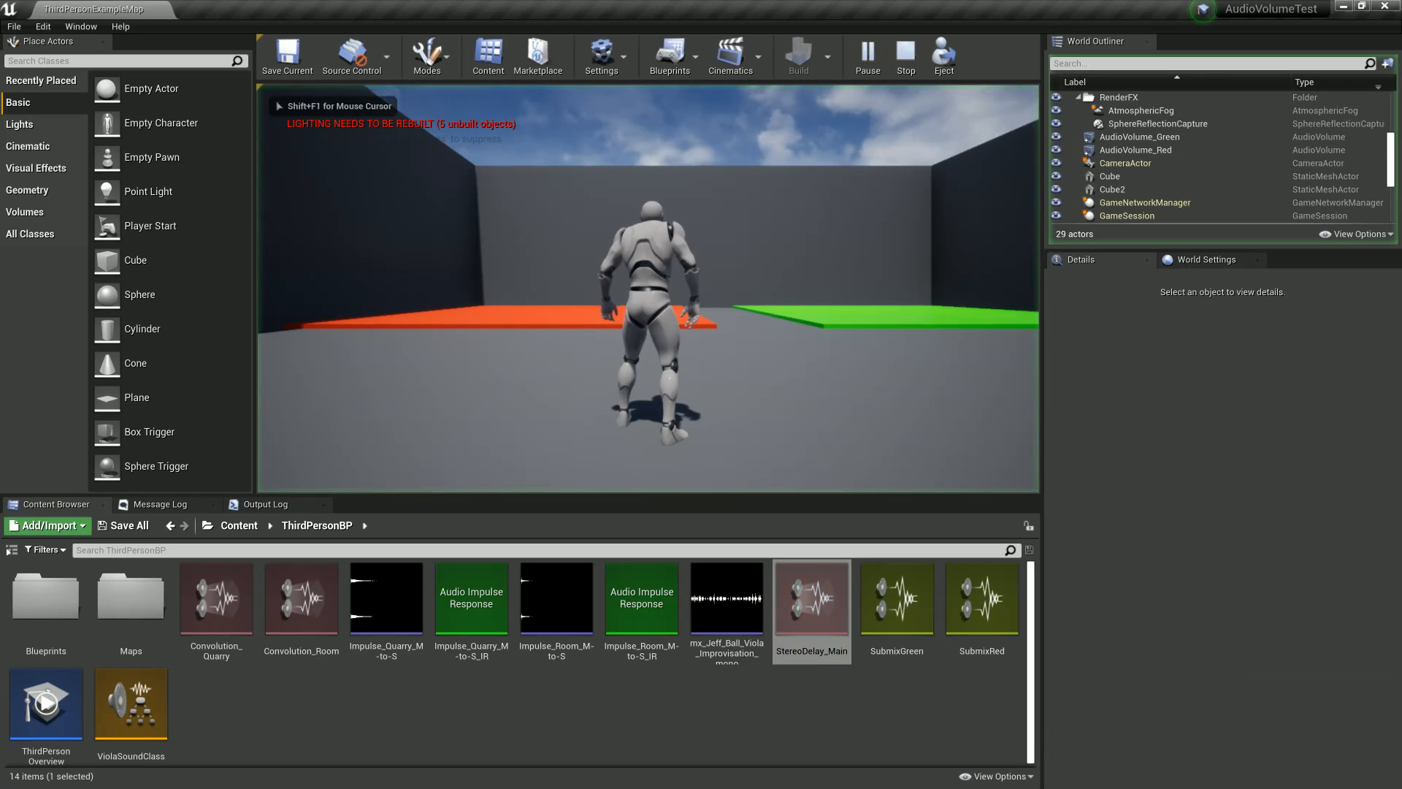
key("w")
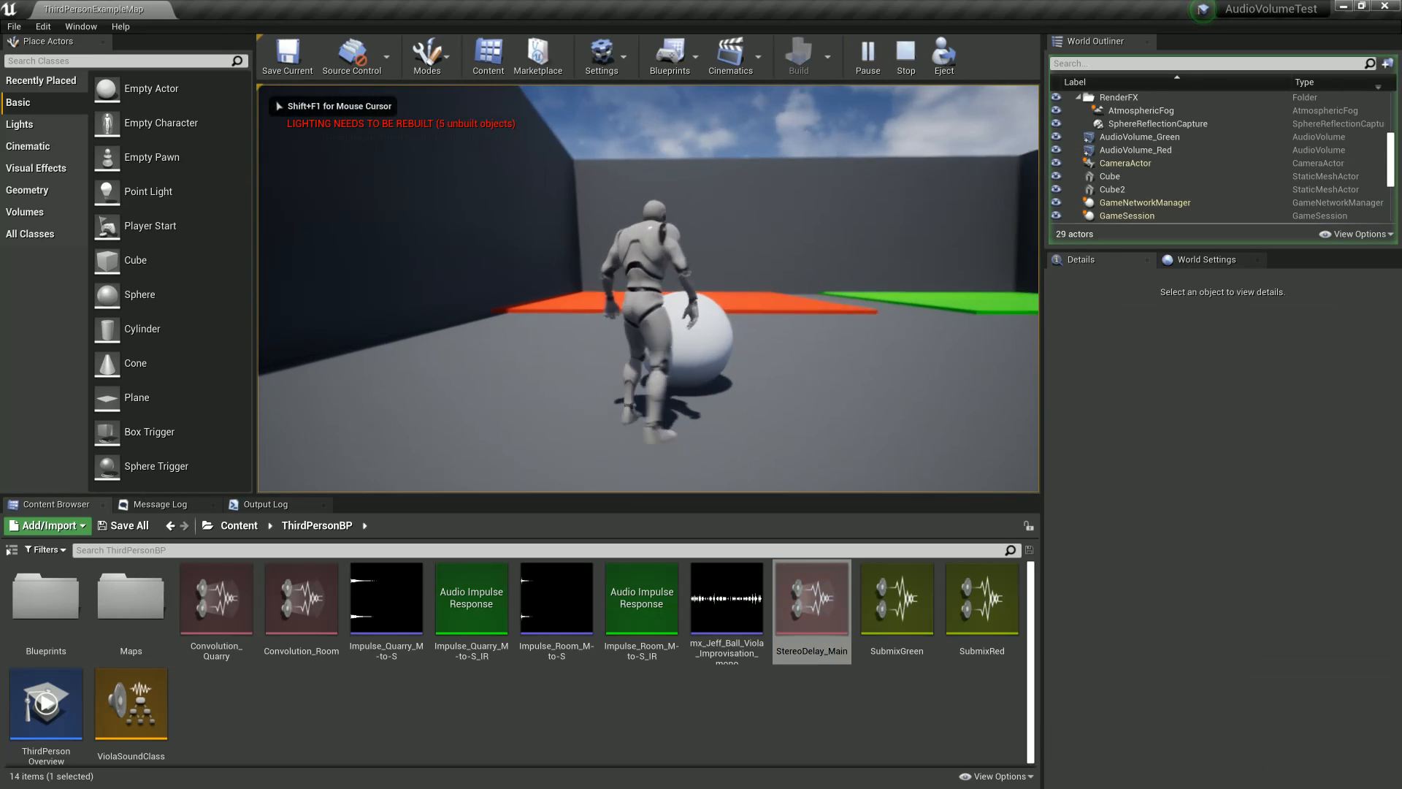
key("d")
key("w")
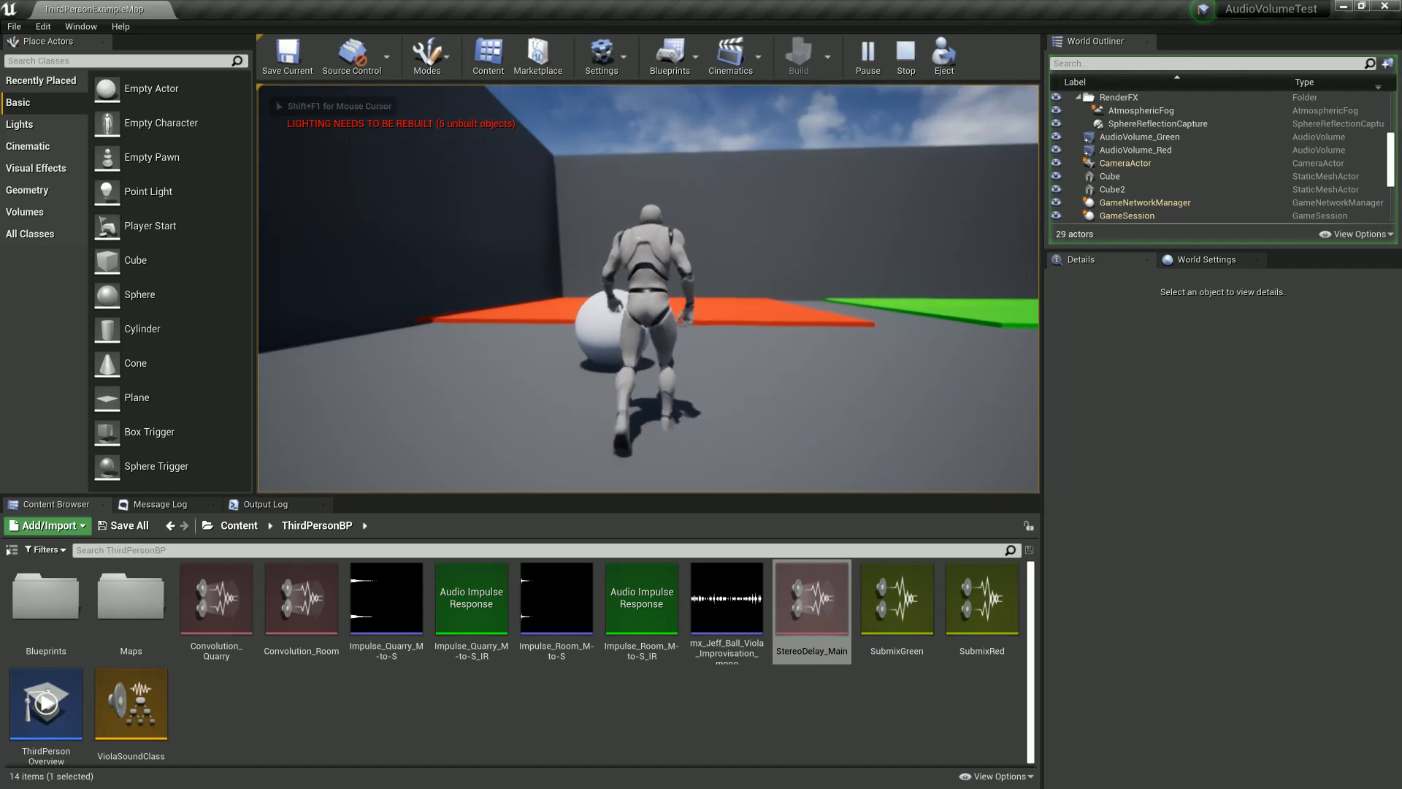
key("d")
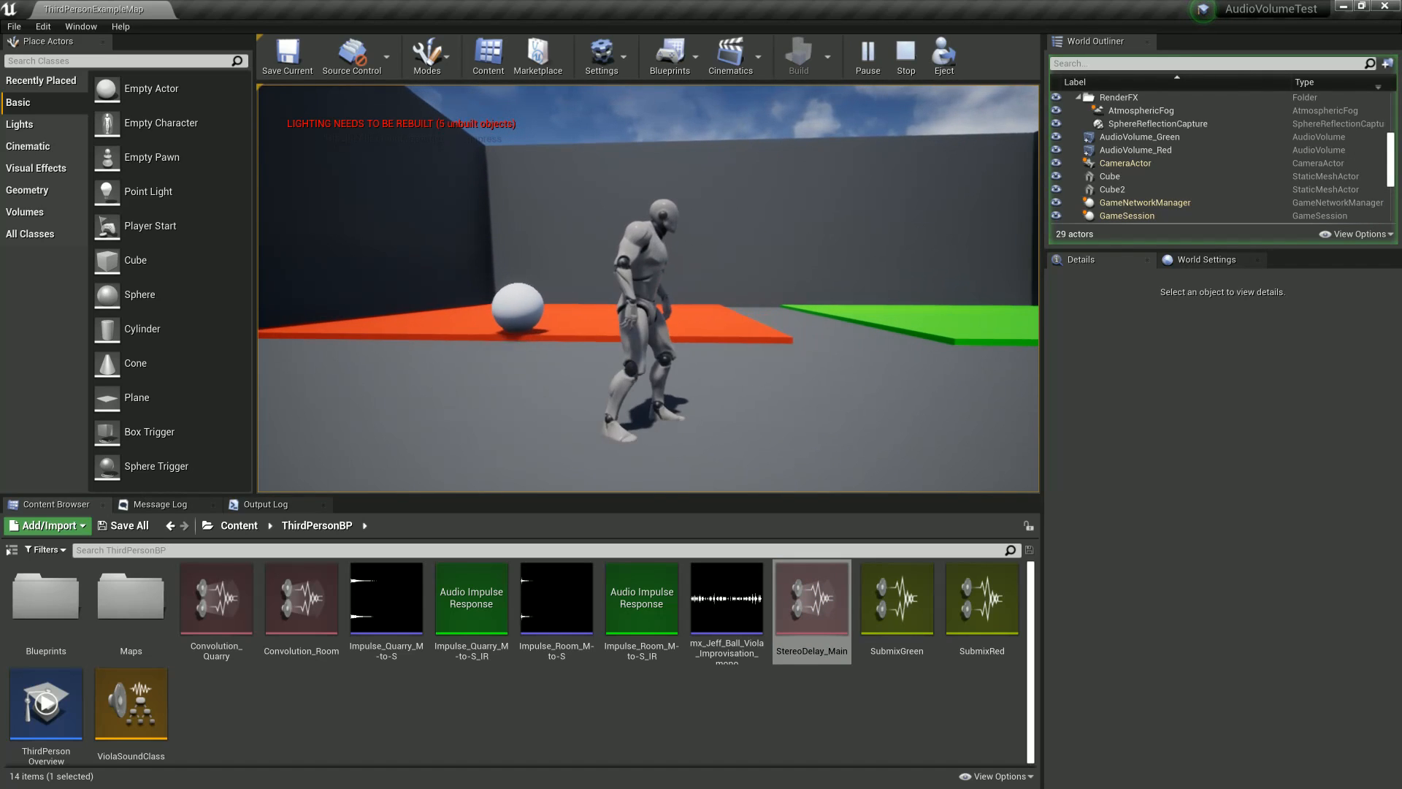
key("d")
key("a")
key("w")
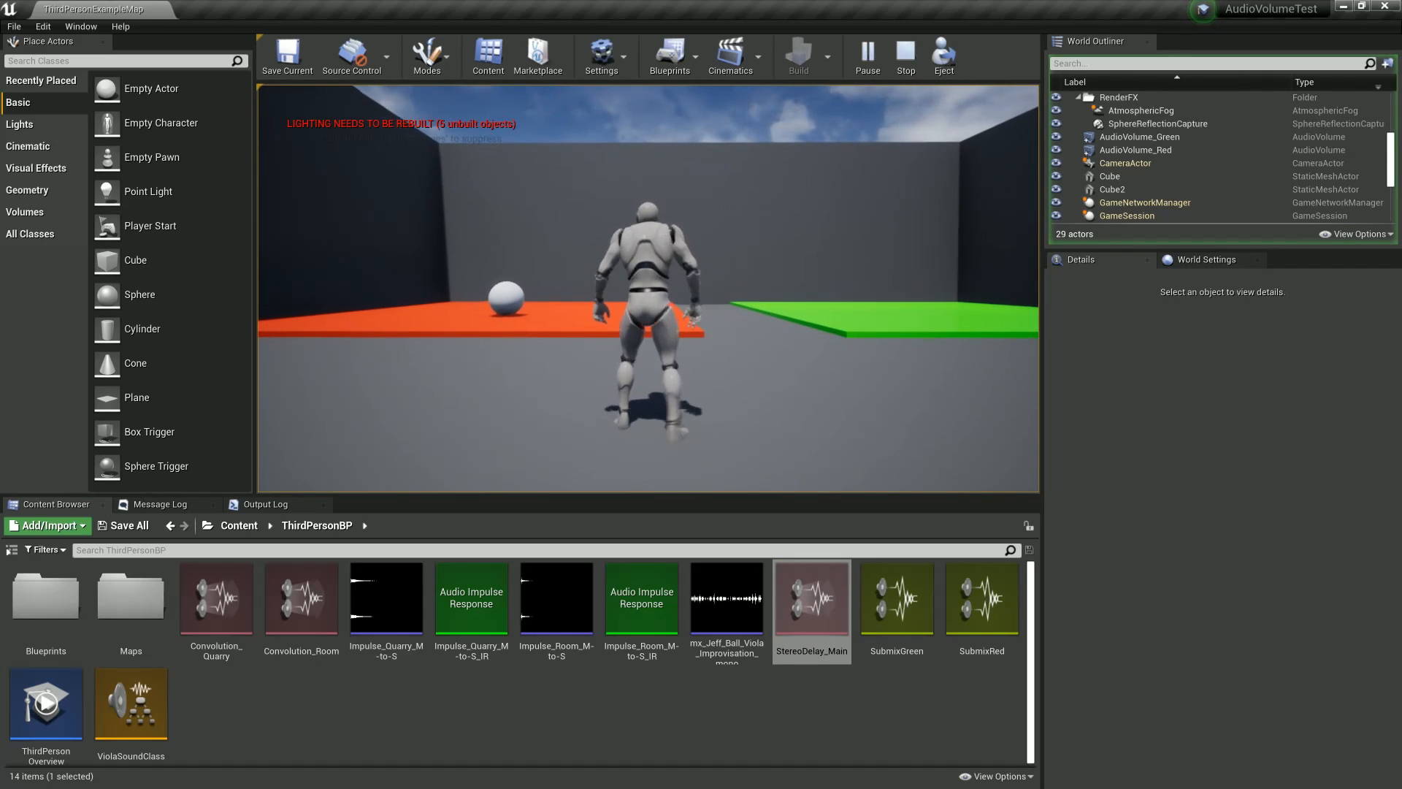
Step: Move the character onto the green platform to listen to the sphere's stereo delay, and end the play test
key("d")
key("w")
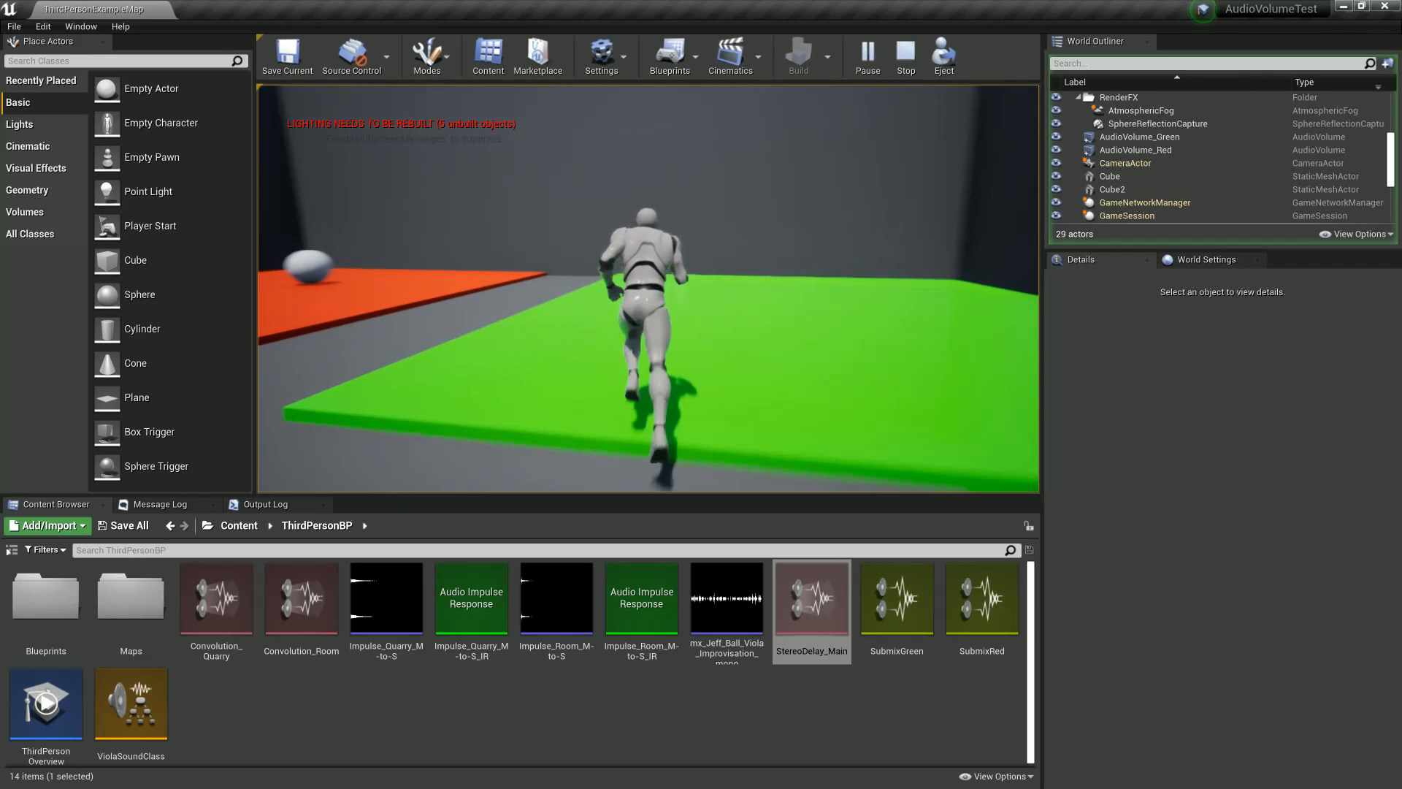
key("d")
key("s")
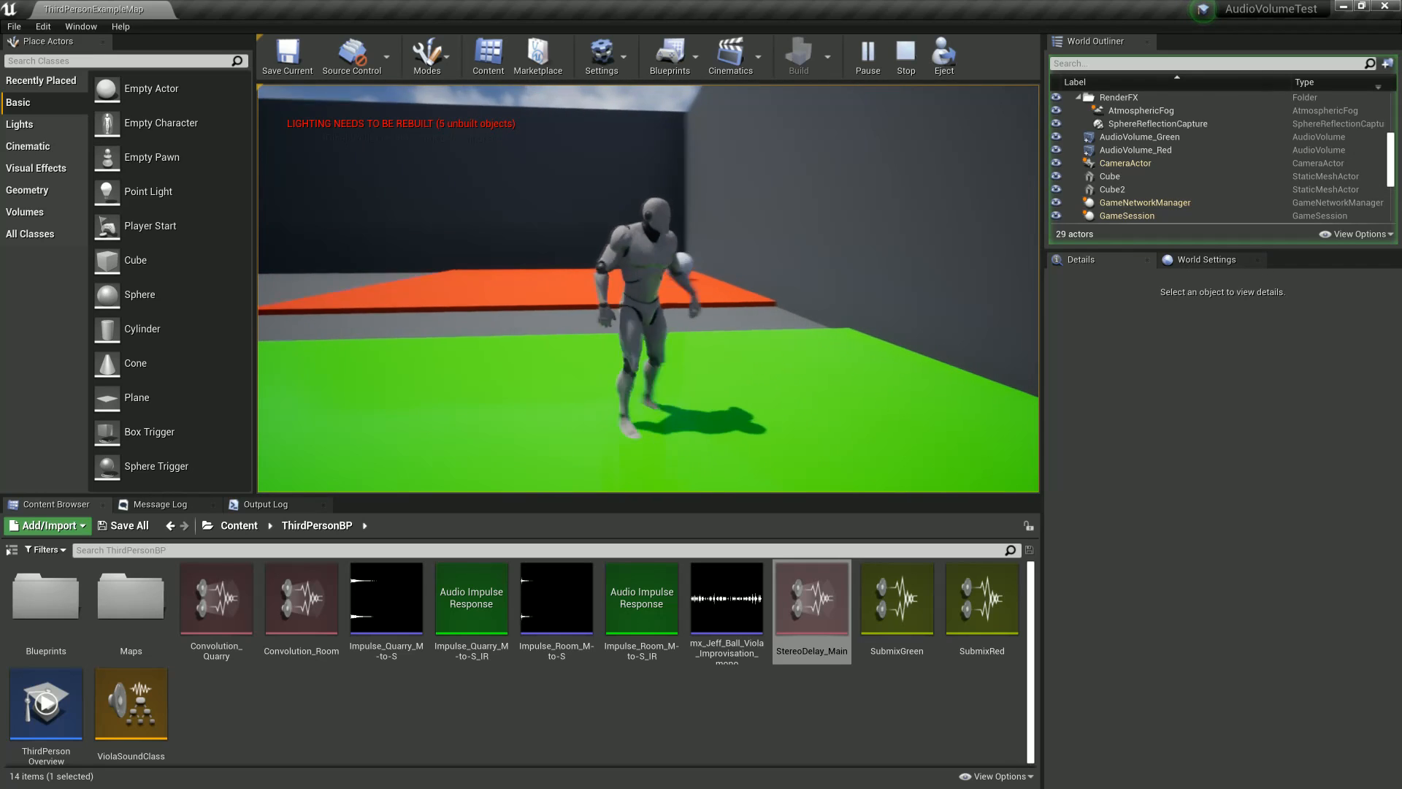
key("a")
key("d")
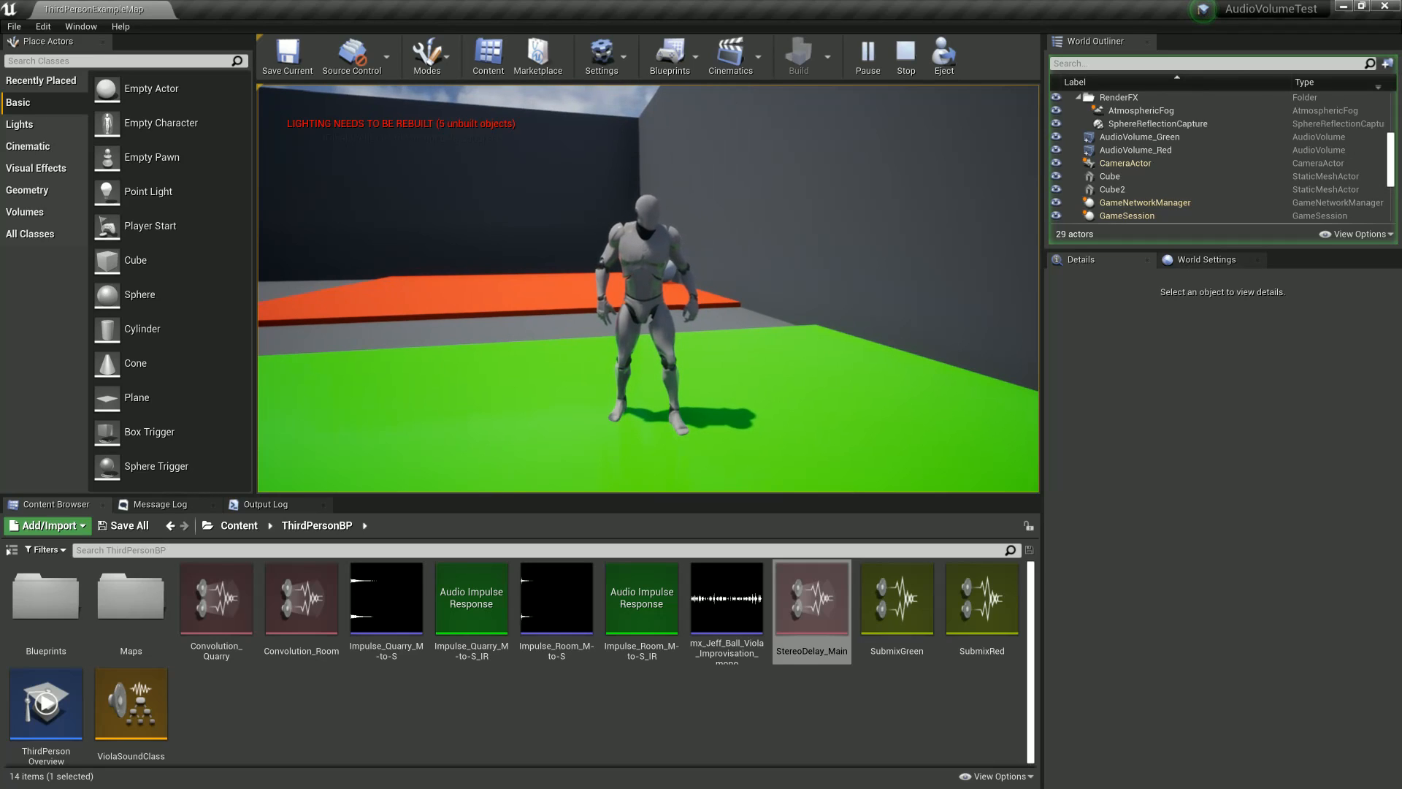
key("Escape")
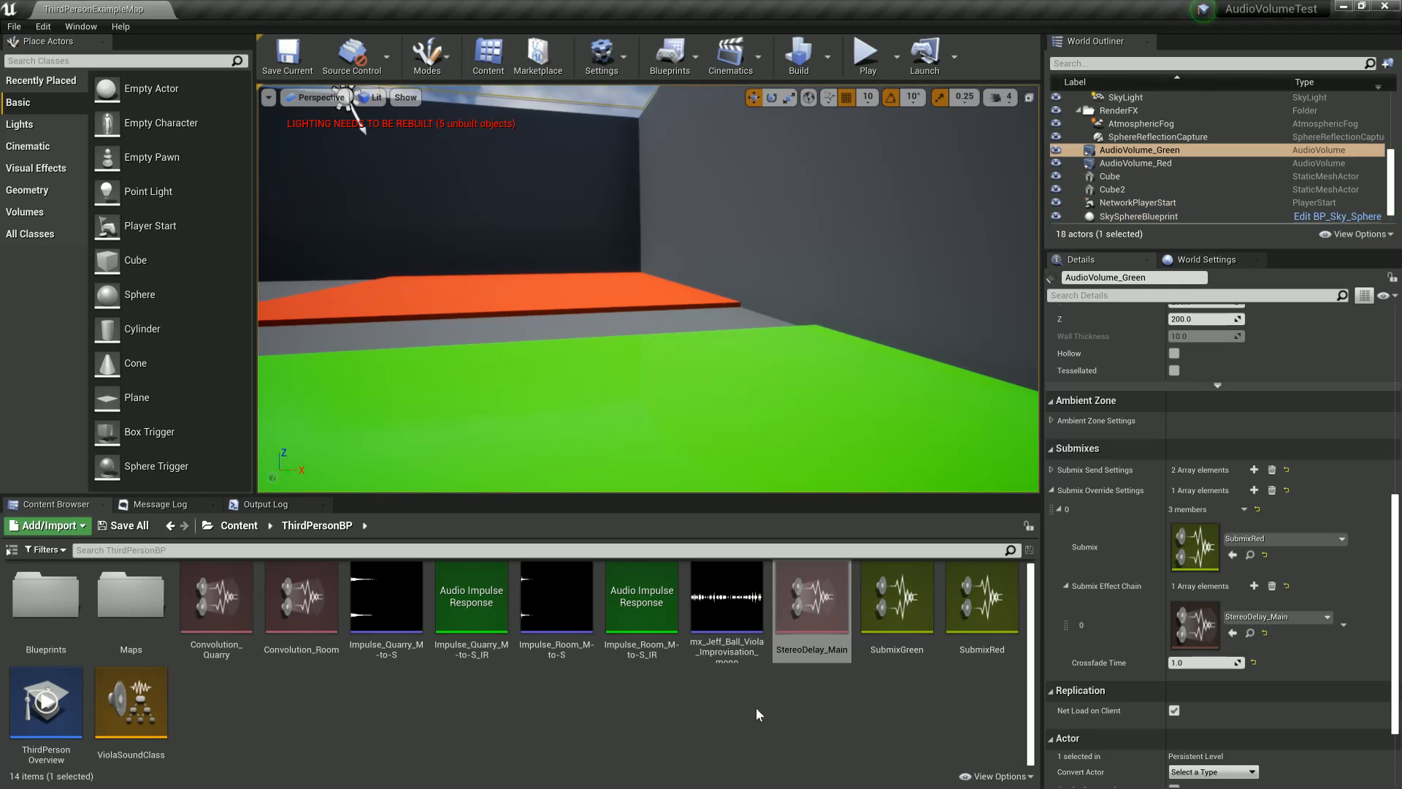
Step: Set the StereoDelay_Main preset's wet level to 0.8 and delay ratio to about 0.514, then save and close it
double_click(826, 609)
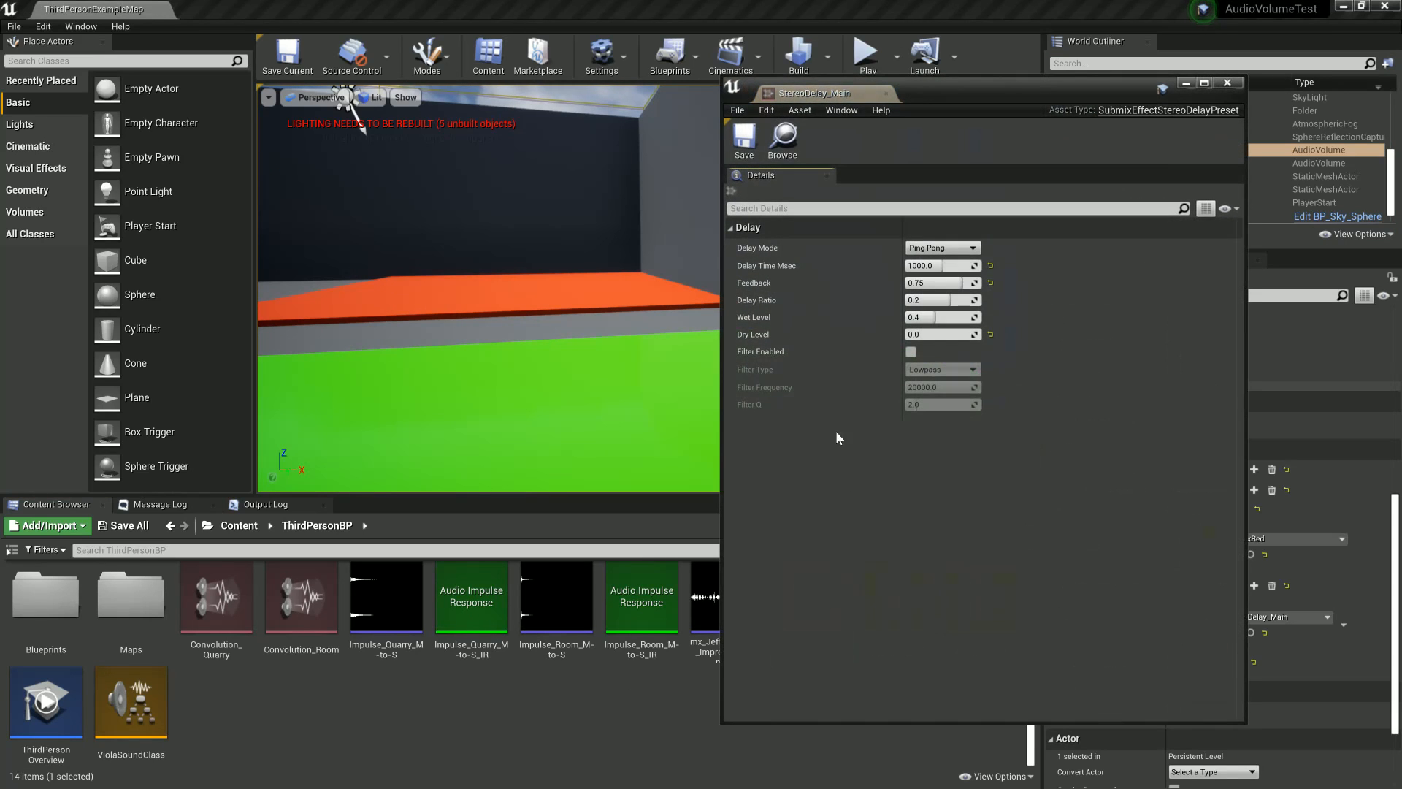
left_click(942, 317)
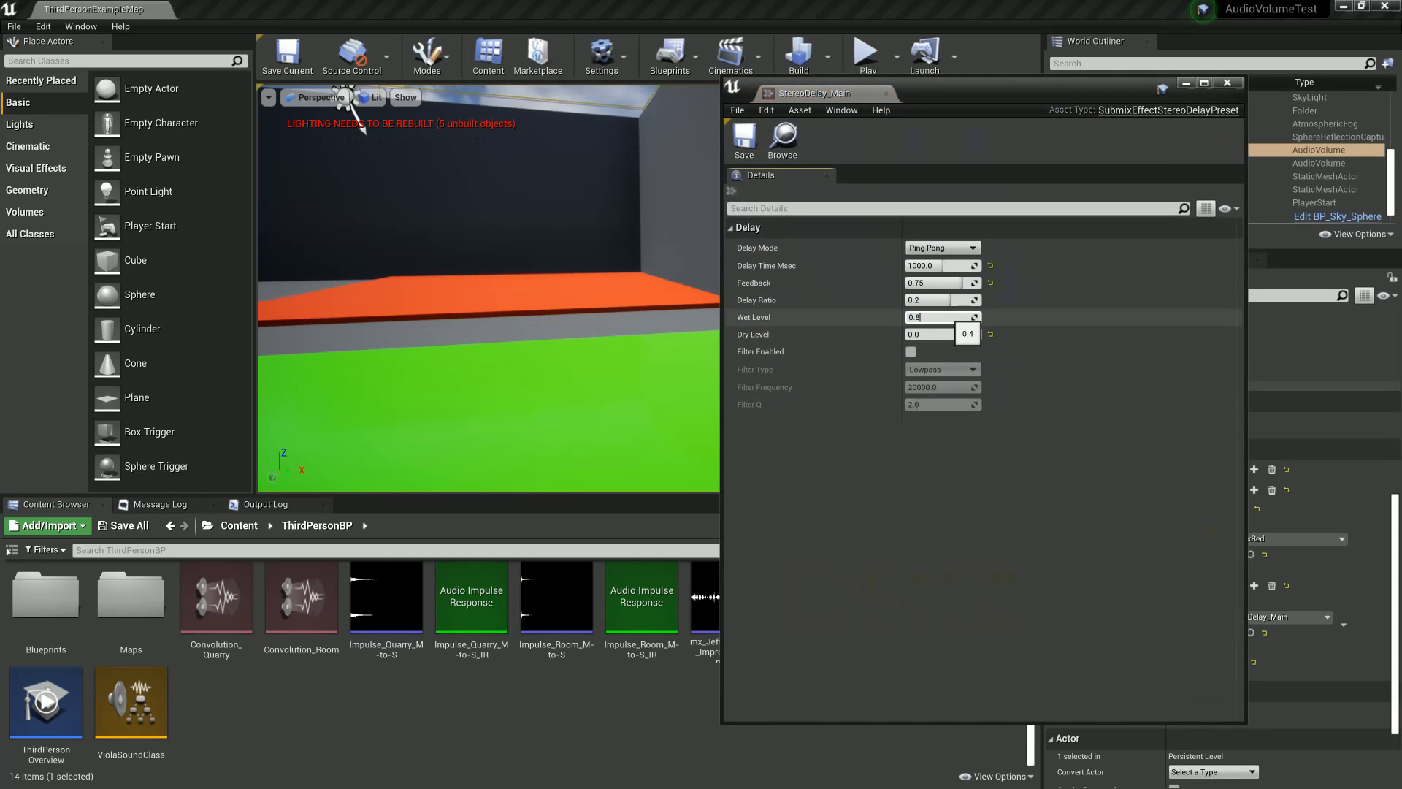
left_click(745, 139)
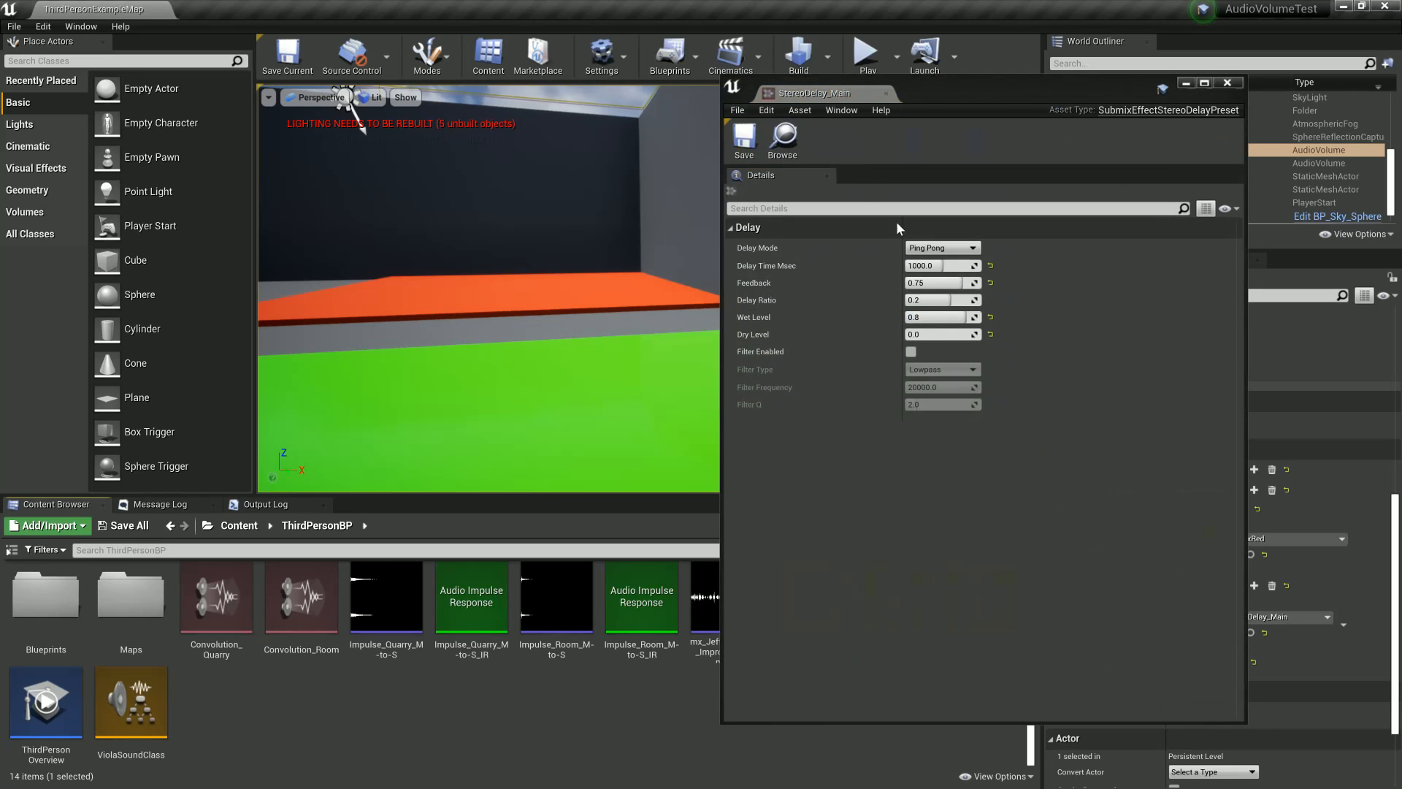
mouse_move(769, 306)
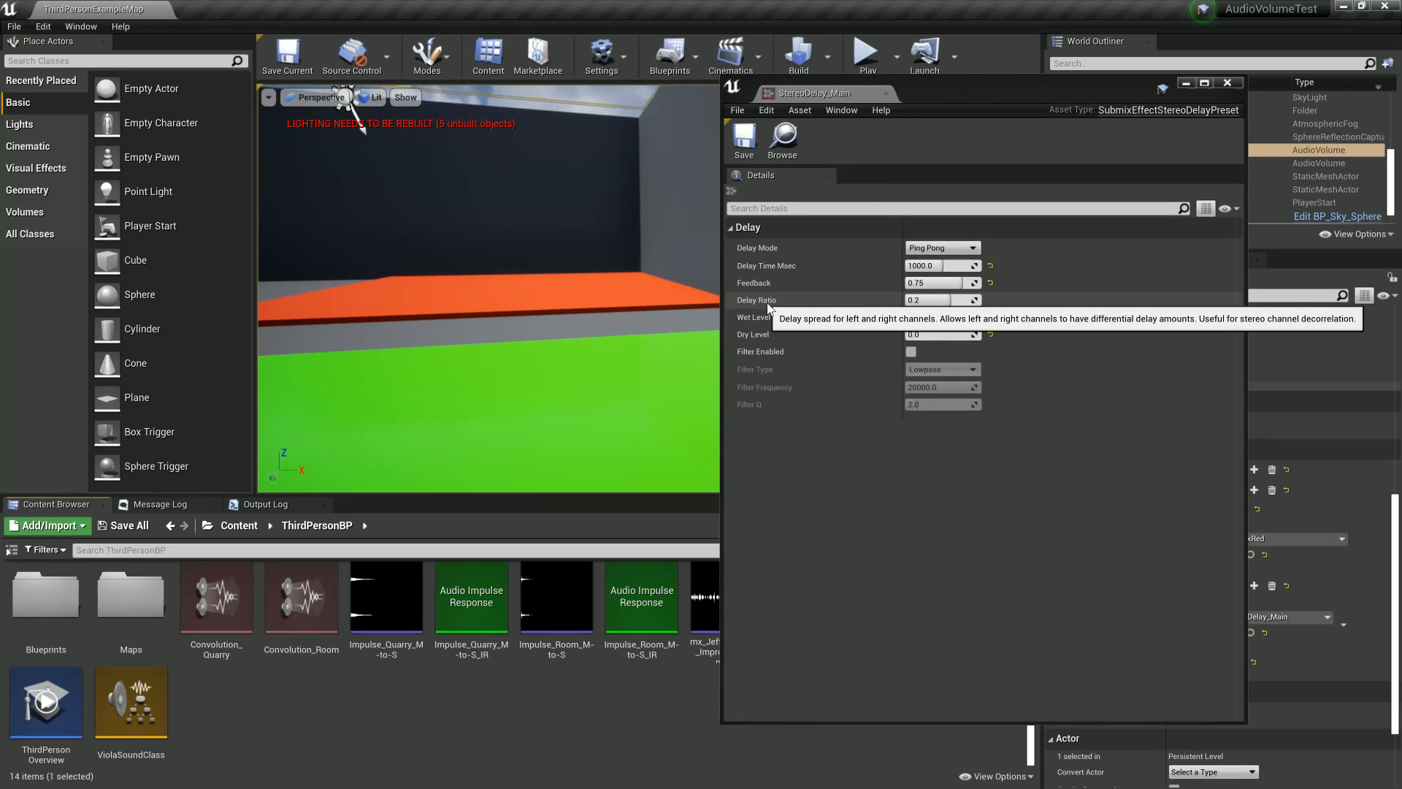
mouse_move(946, 306)
left_mouse_down()
mouse_move(983, 305)
mouse_move(962, 300)
left_mouse_up()
left_click(751, 155)
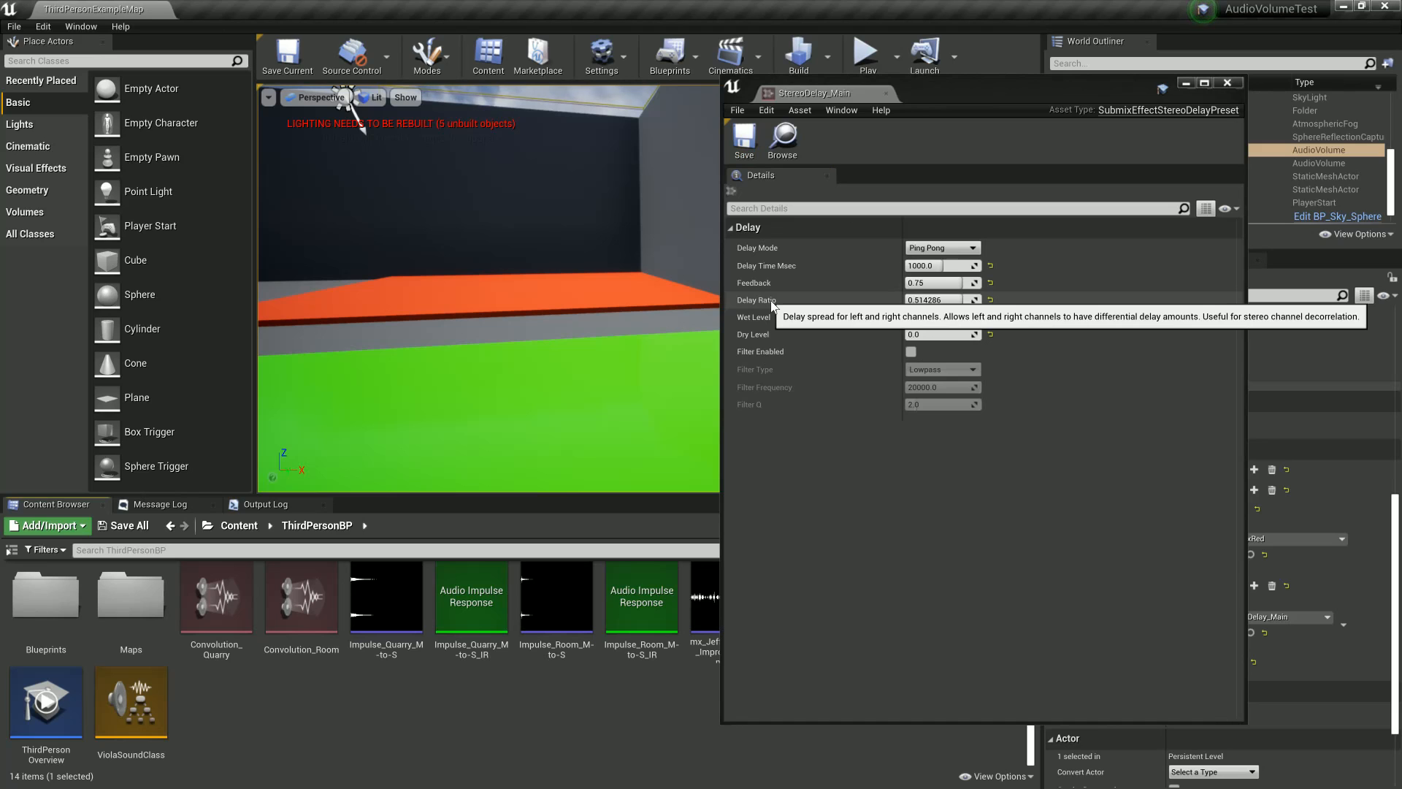
left_click(1228, 83)
Step: Play the level again and knock the white sphere onto the red platform
left_click(867, 54)
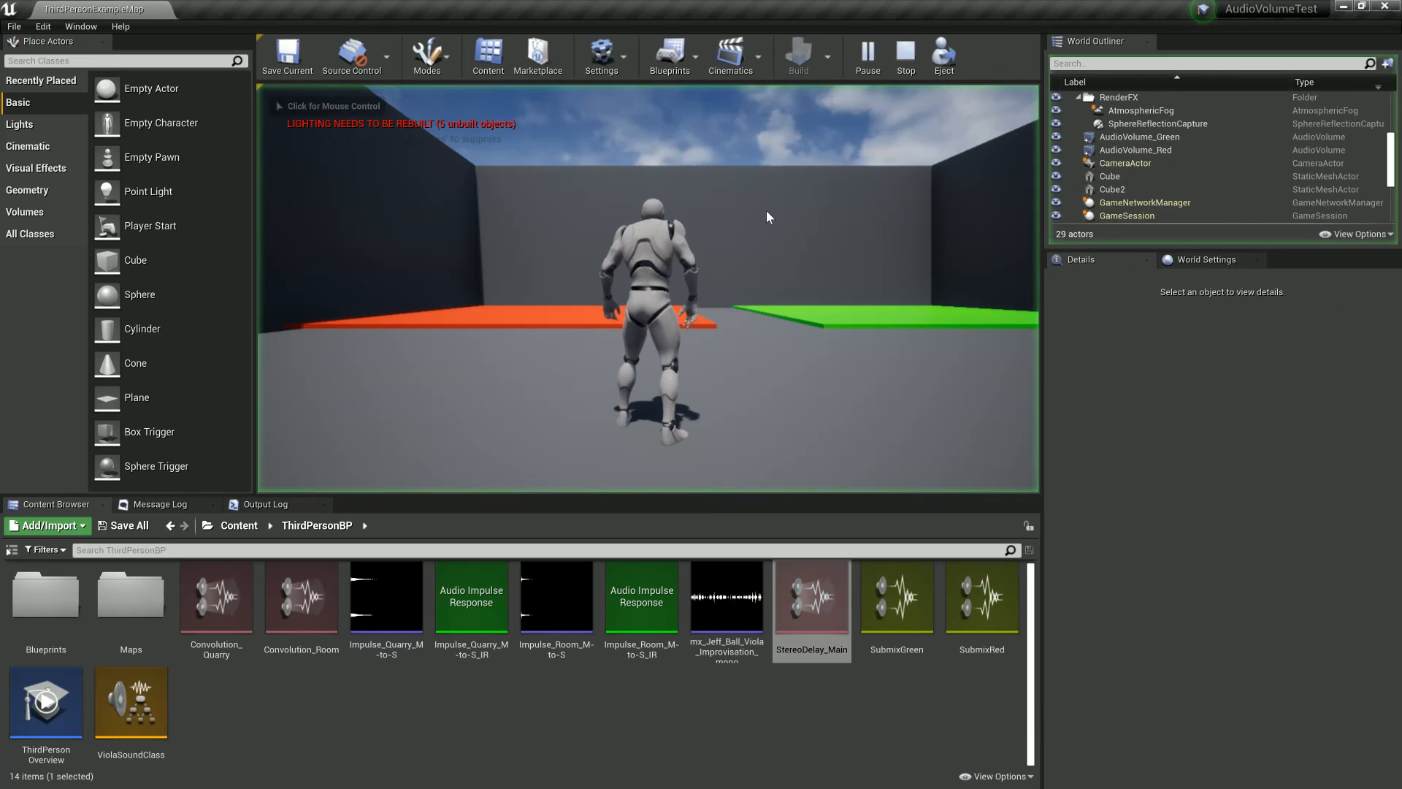
key("w")
key("w")
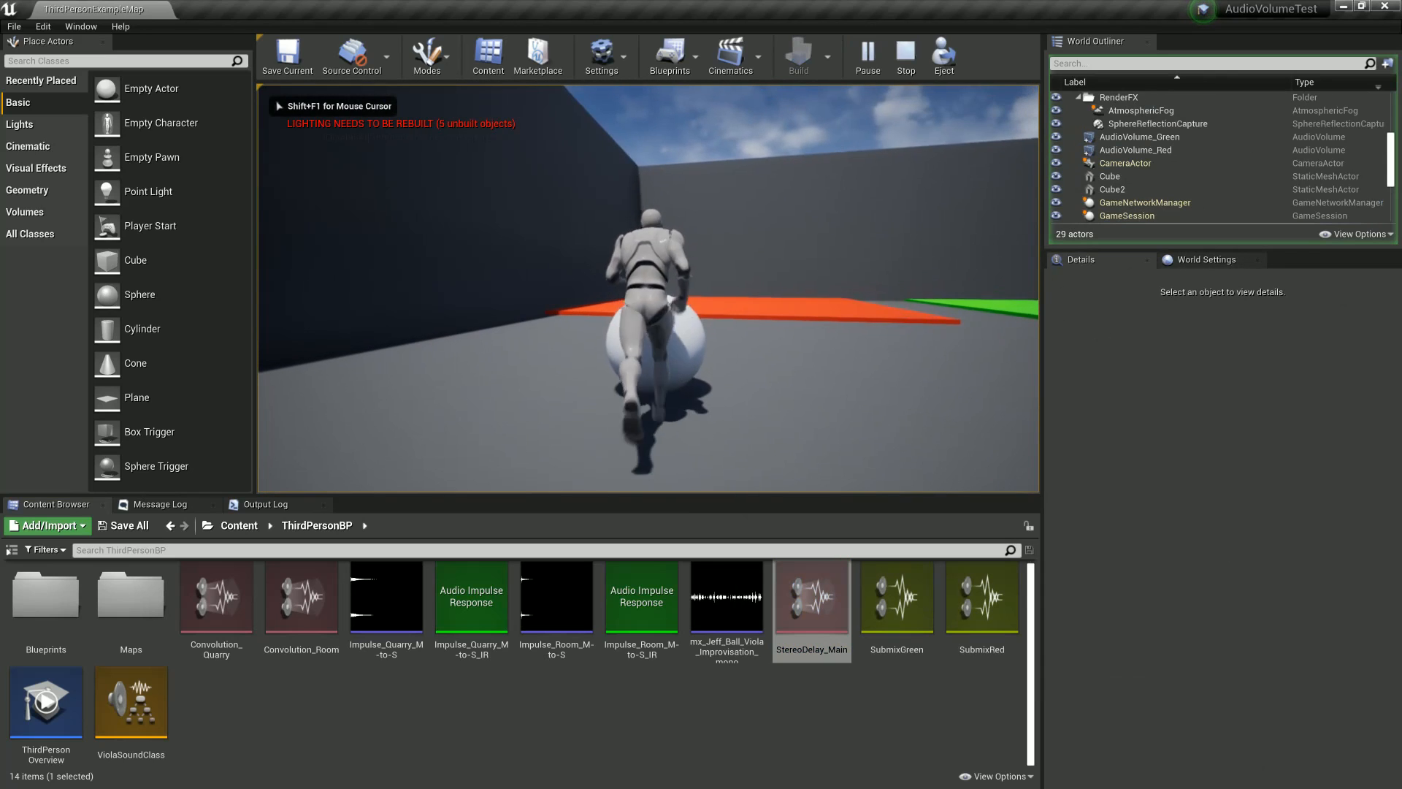
key("d")
key("d")
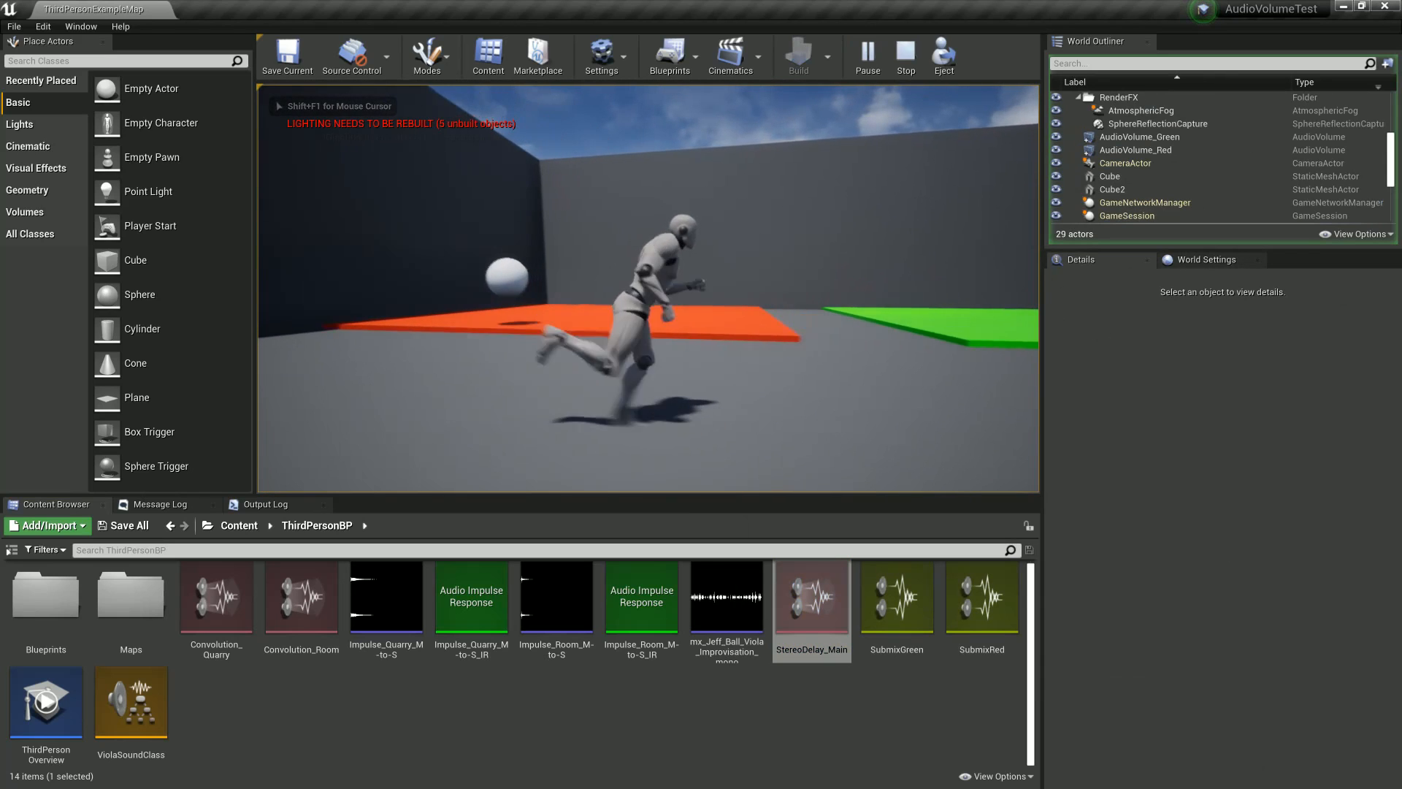
Step: Run onto the green platform and back towards the red one to compare the override's sound, then stop playing
key("w")
key("d")
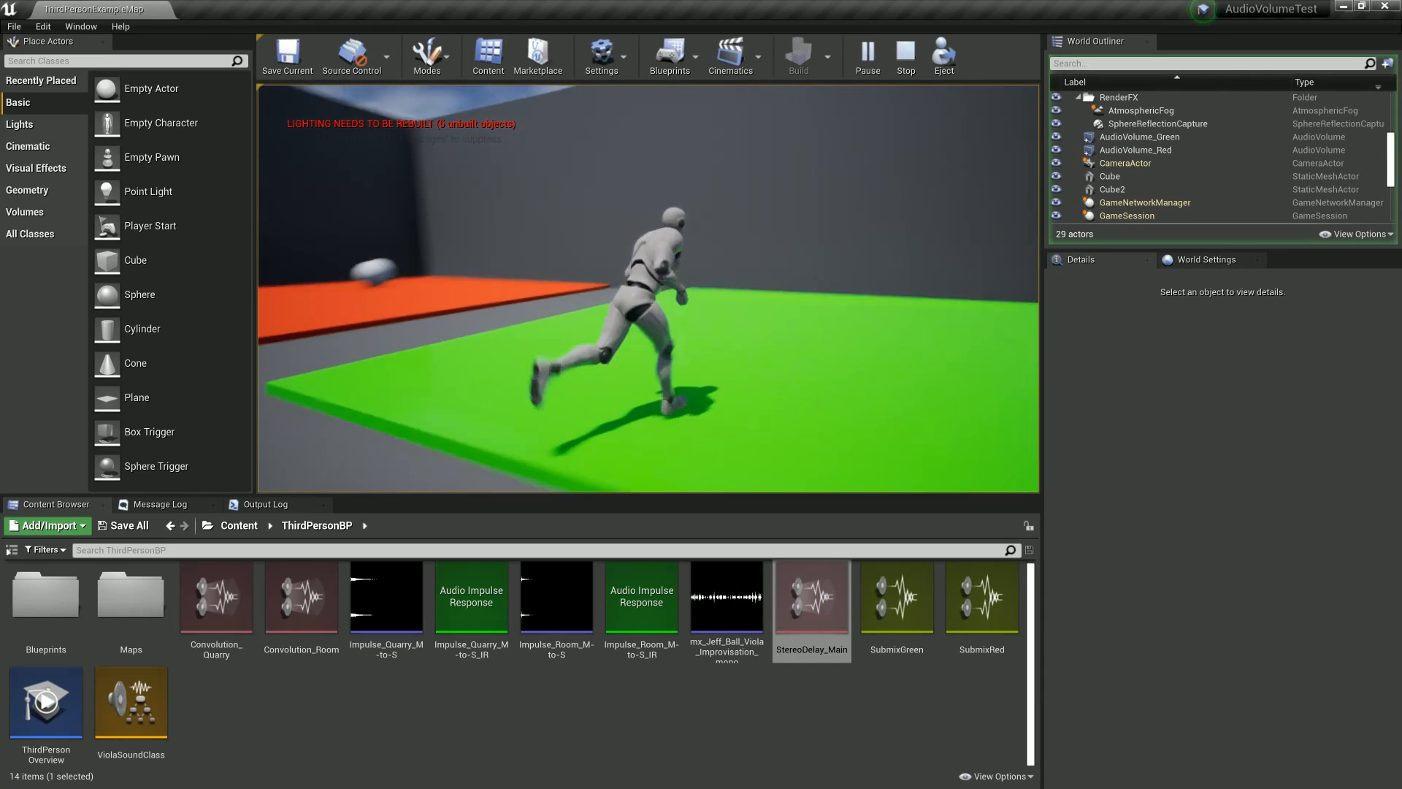
key("d")
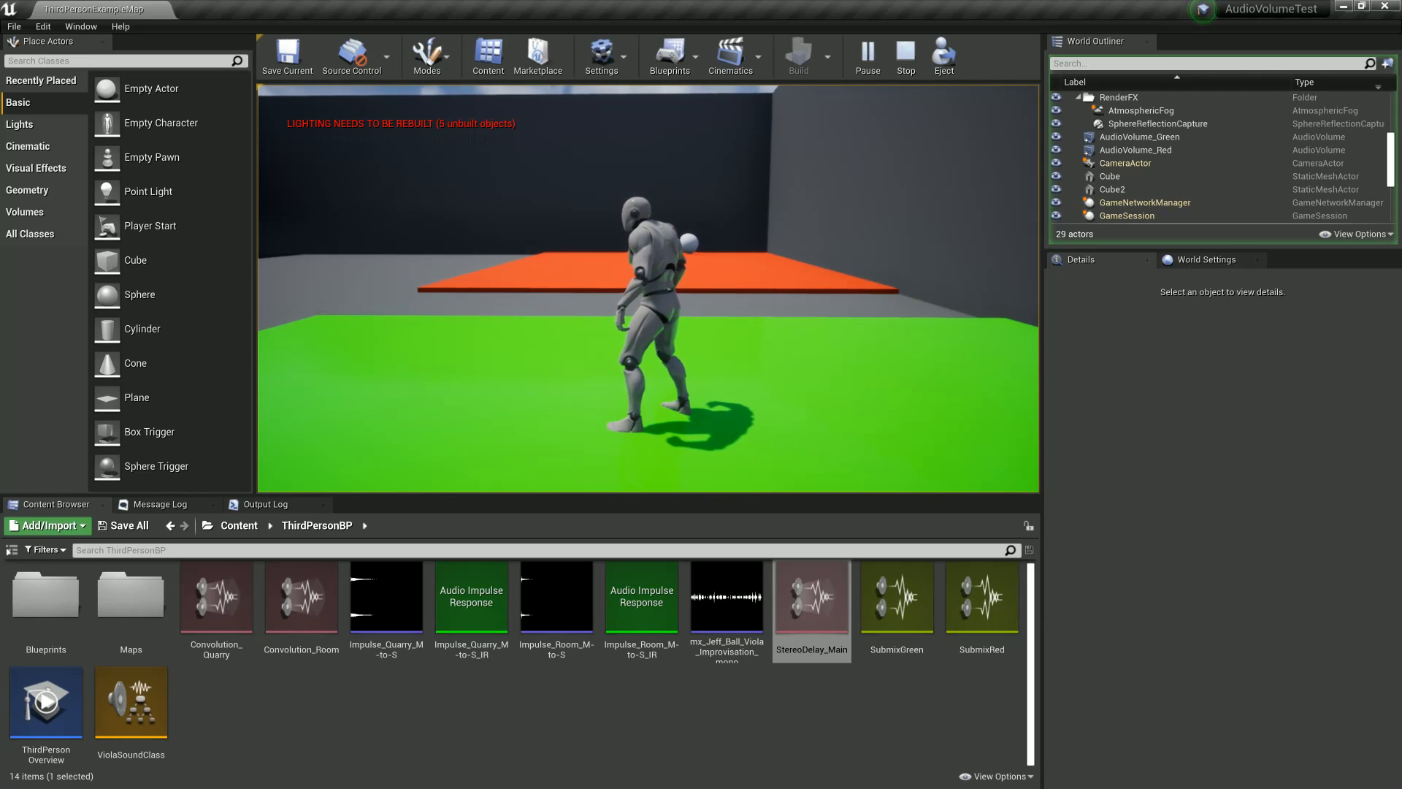
key("w")
key("a")
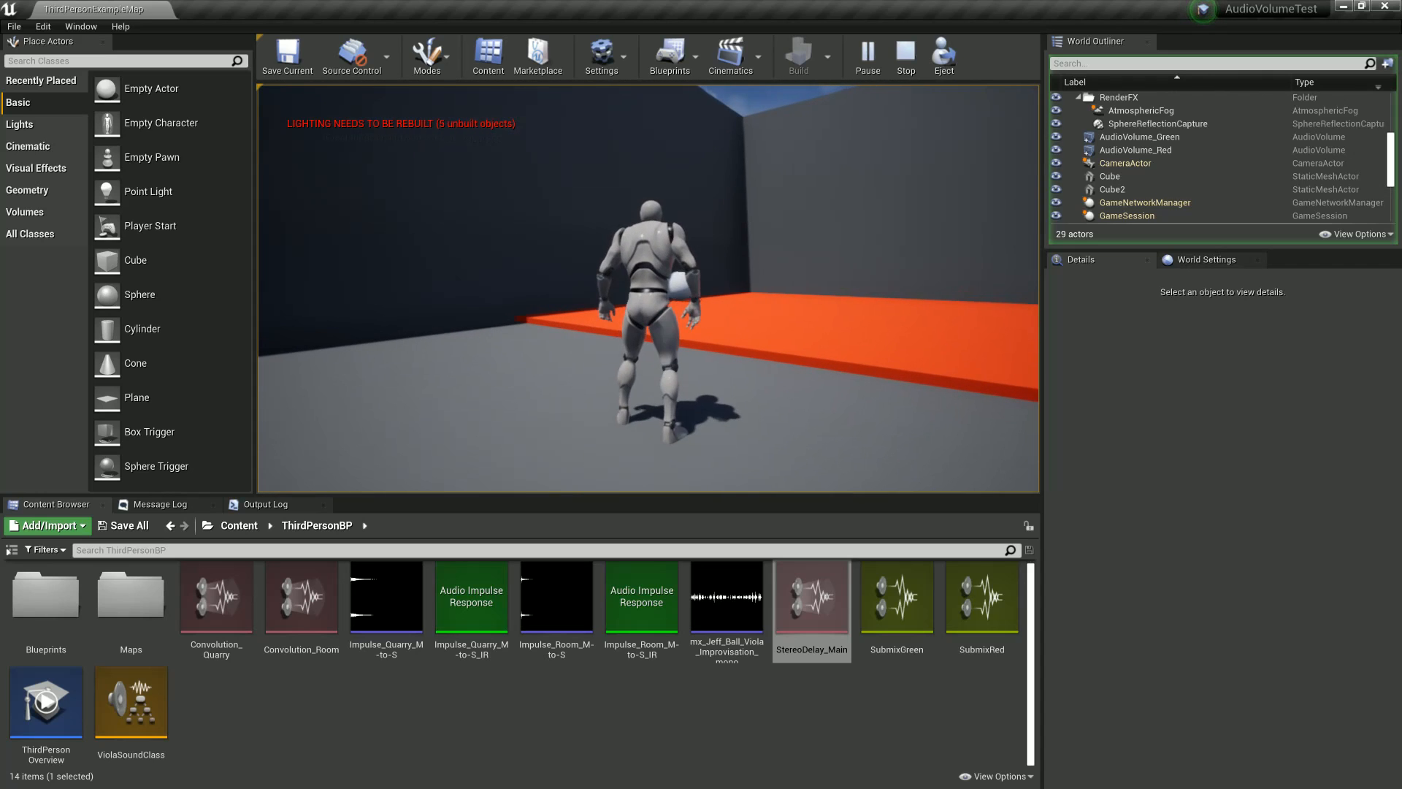
key("d")
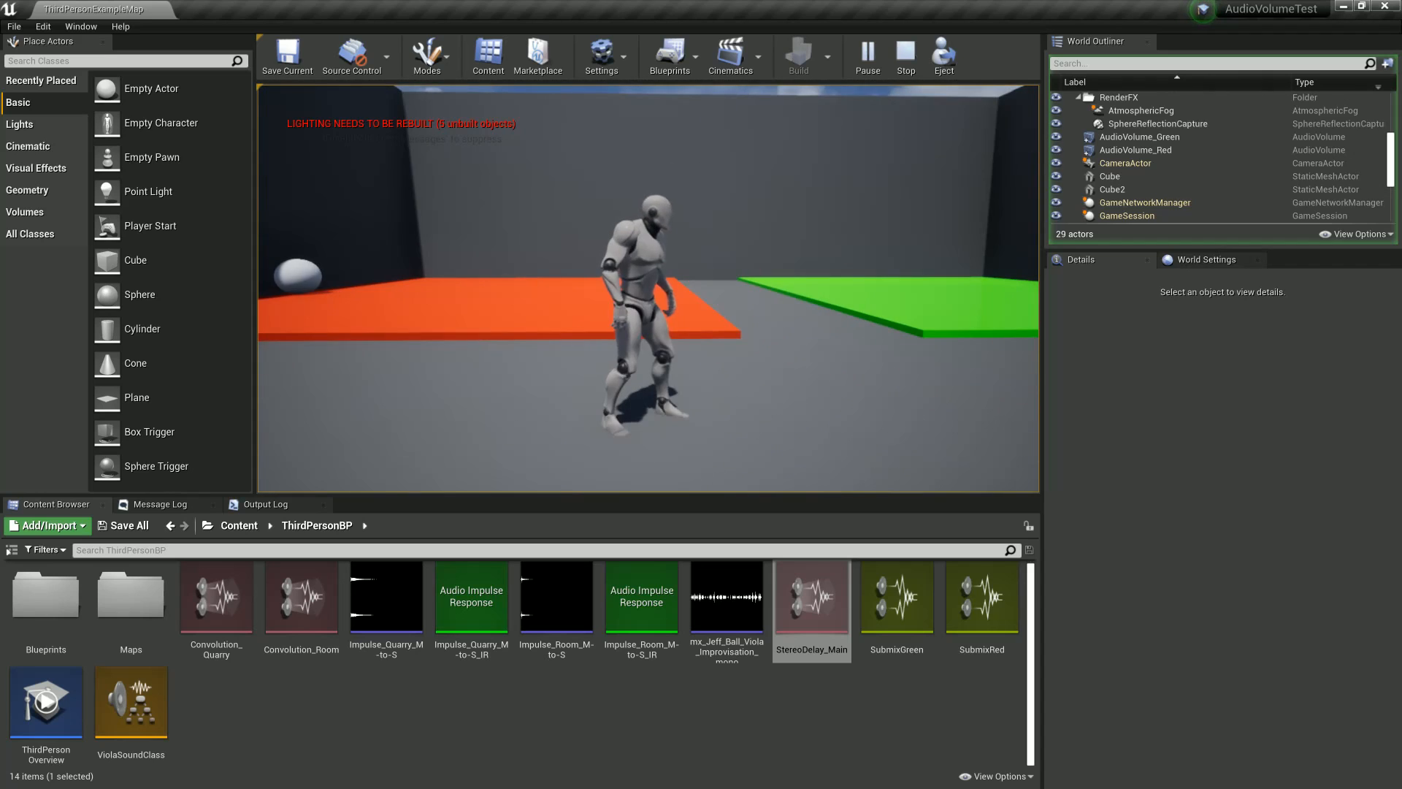
key("Escape")
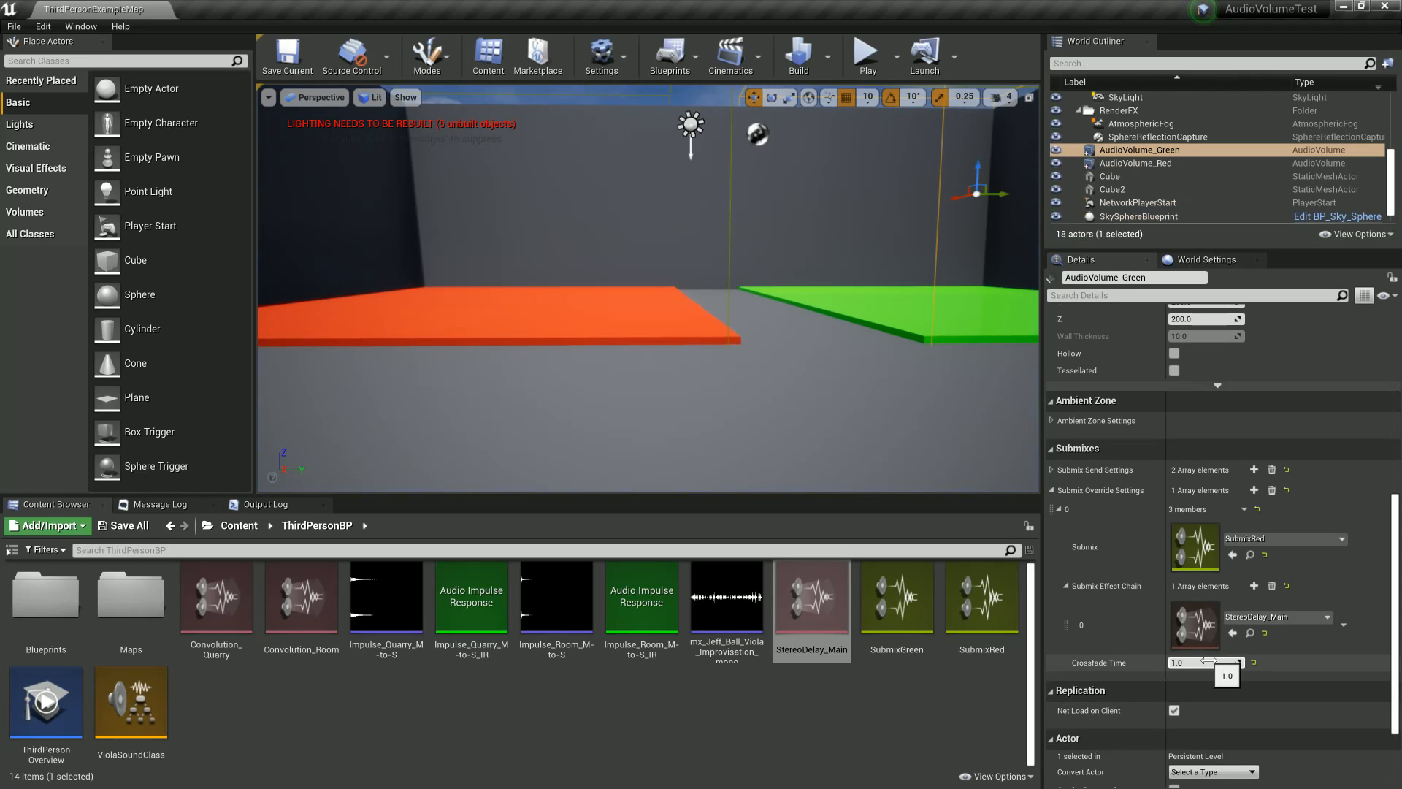
Step: Set the crossfade time of AudioVolume_Green's submix override to 2.0 and save the level
left_click(1220, 663)
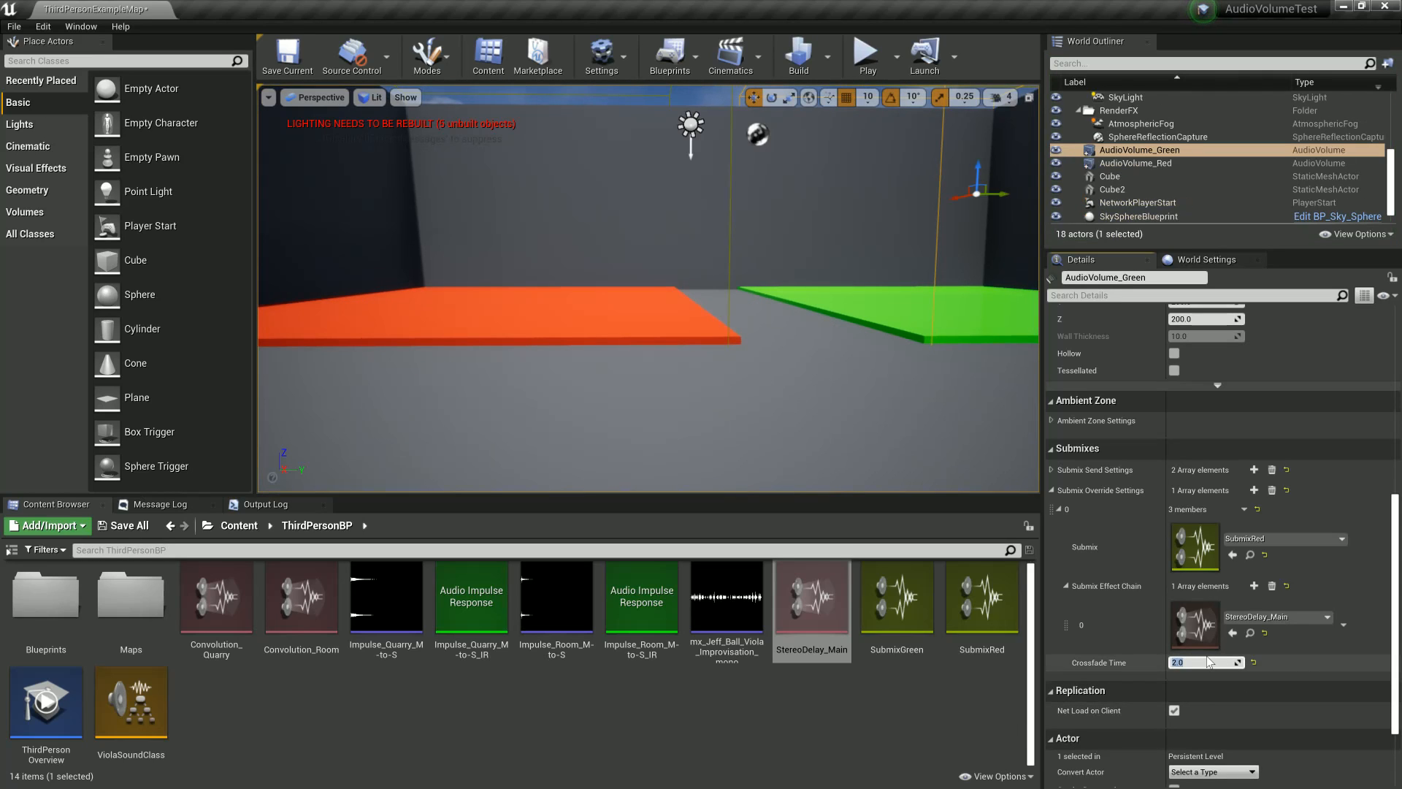
left_click(284, 63)
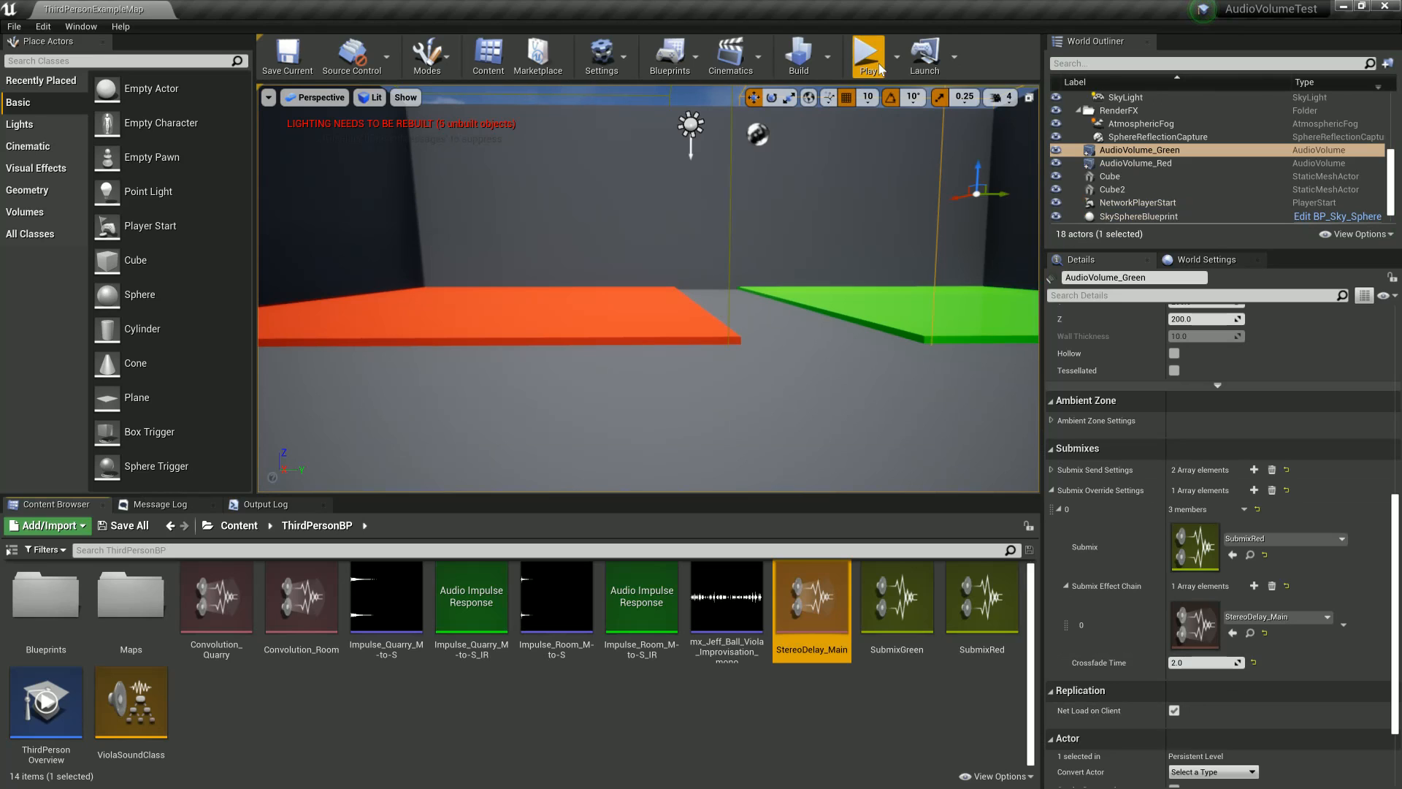
left_click(626, 705)
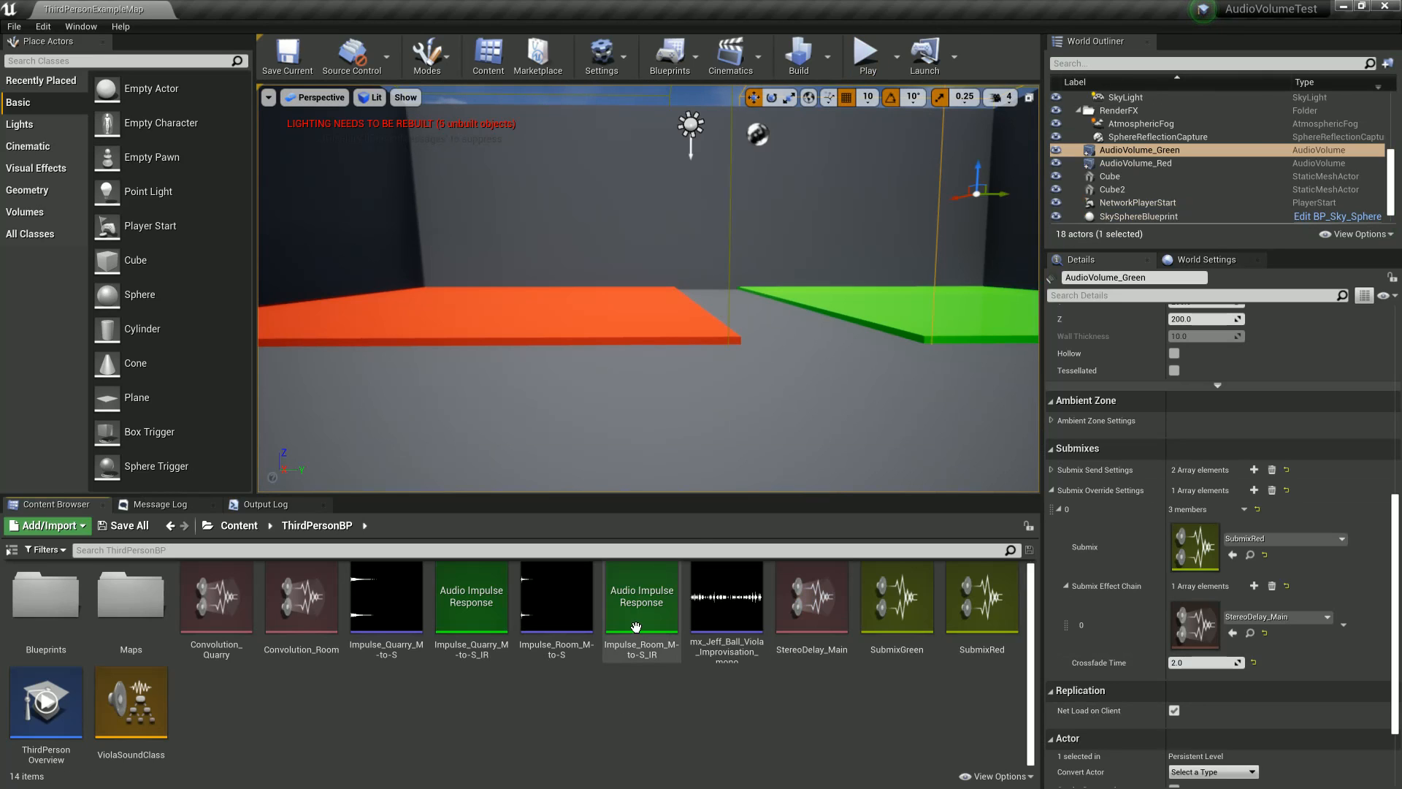
Step: Open the Impulse_Room_M-to-S_IR impulse response, set its normalization volume to -12 dB, and close it
double_click(637, 626)
left_click(950, 247)
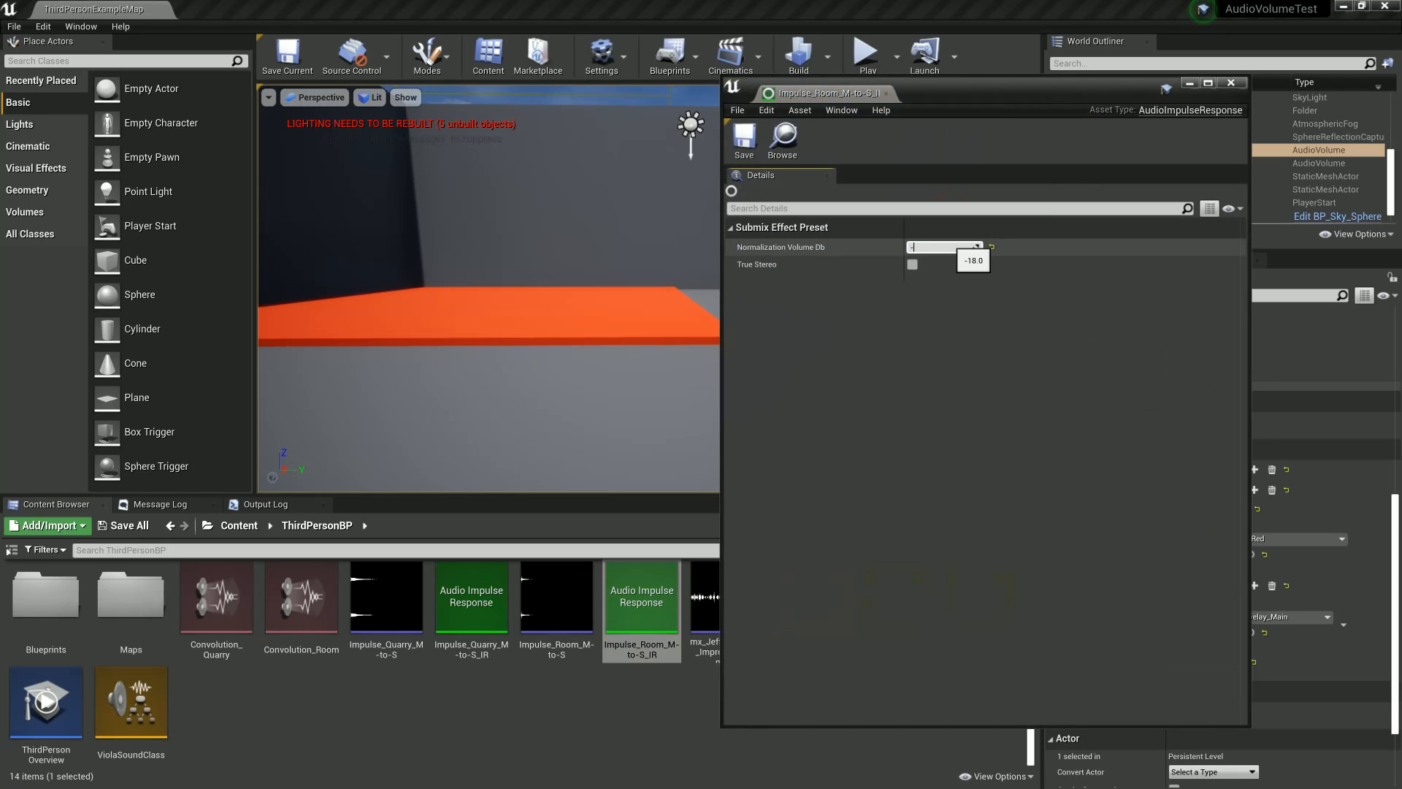
type("-12")
key("Return")
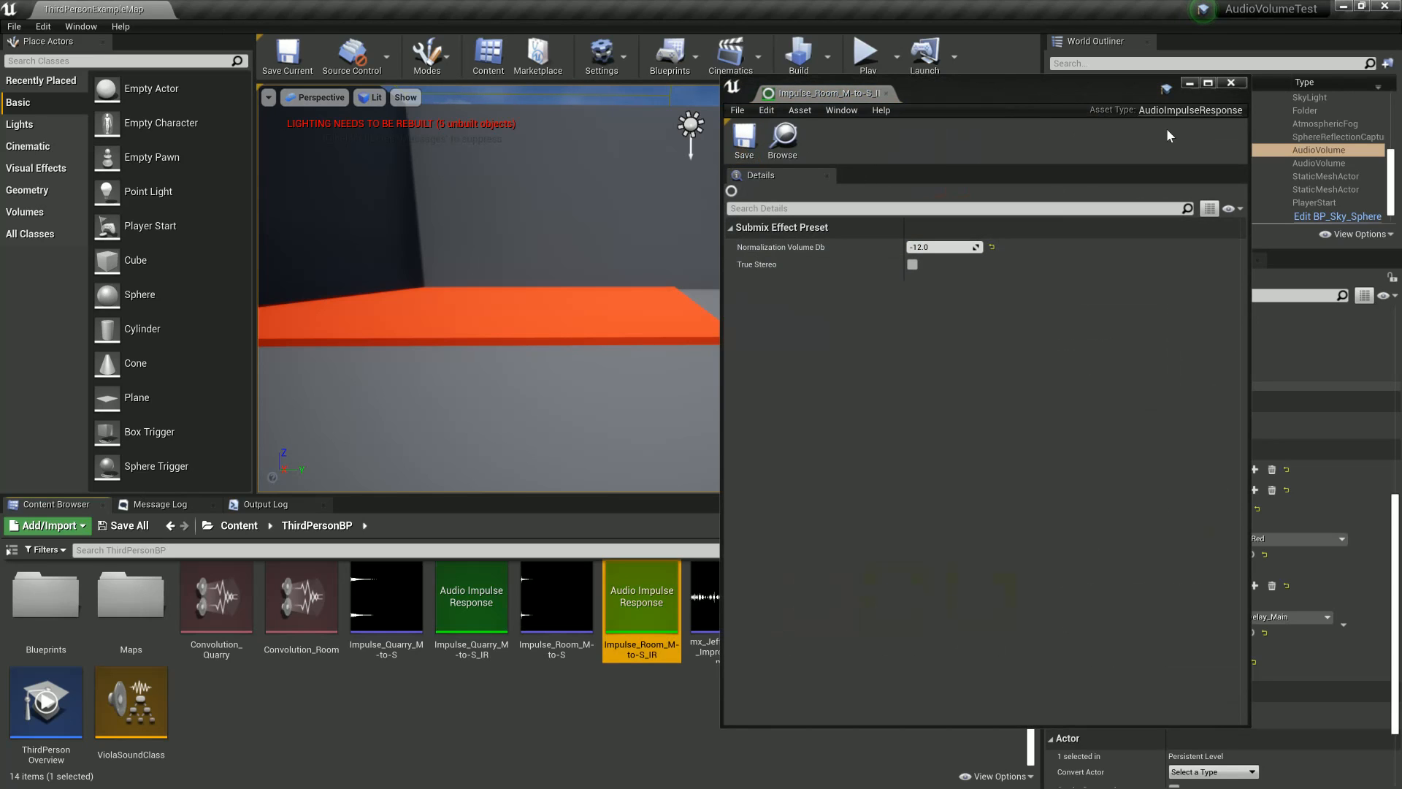
left_click(1233, 85)
left_click(772, 698)
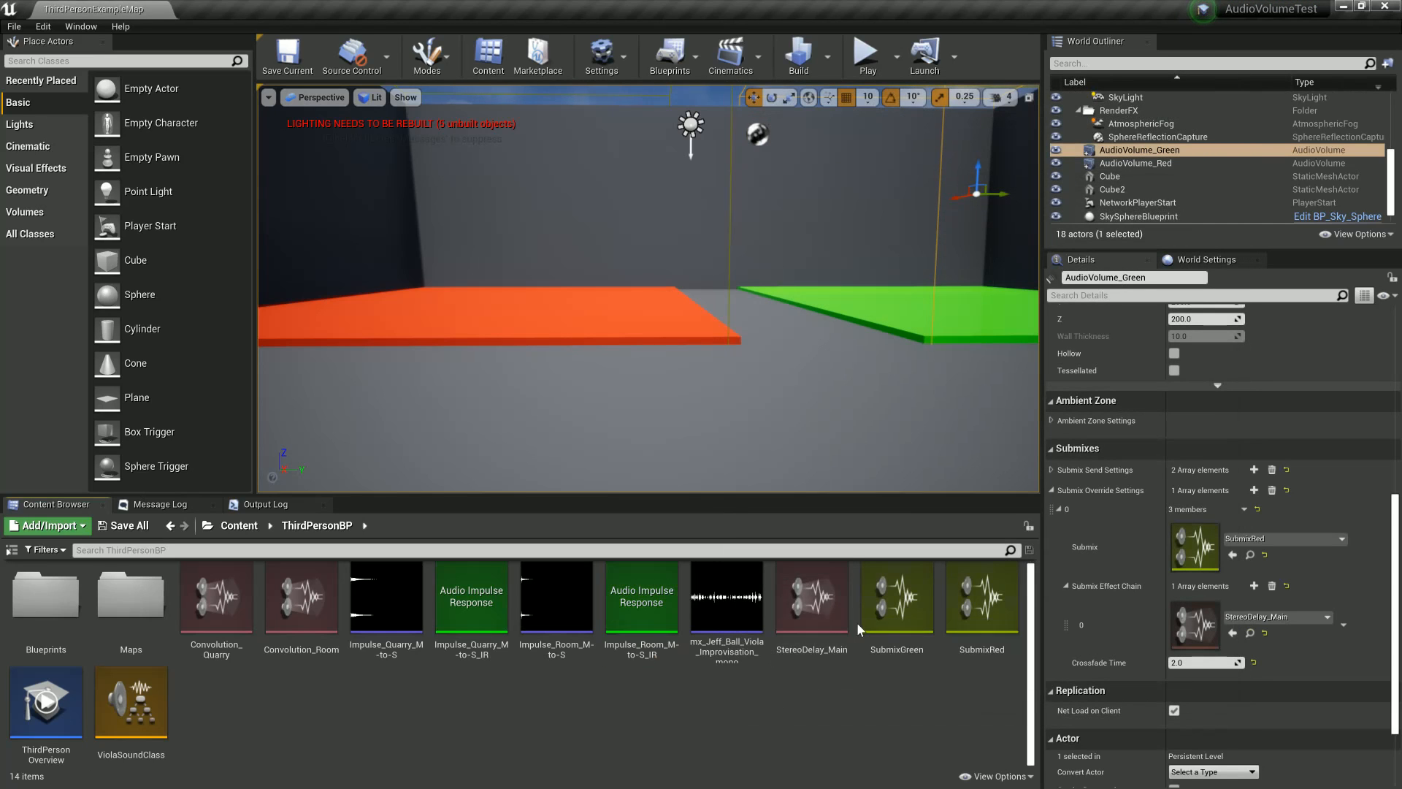
Step: Reopen the StereoDelay_Main preset, set its wet level to 1.0, and save it
left_click(833, 624)
double_click(833, 625)
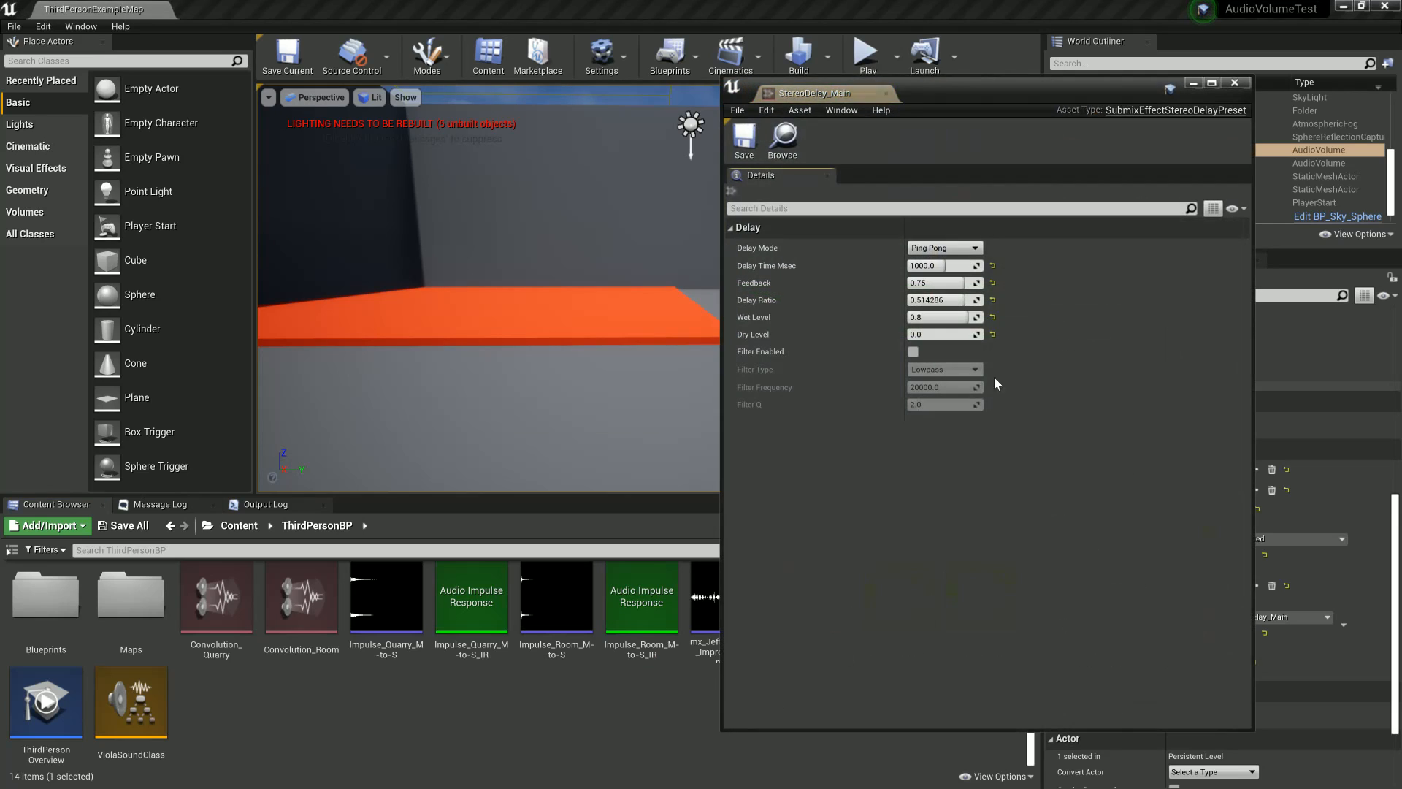
left_click(942, 317)
type("1")
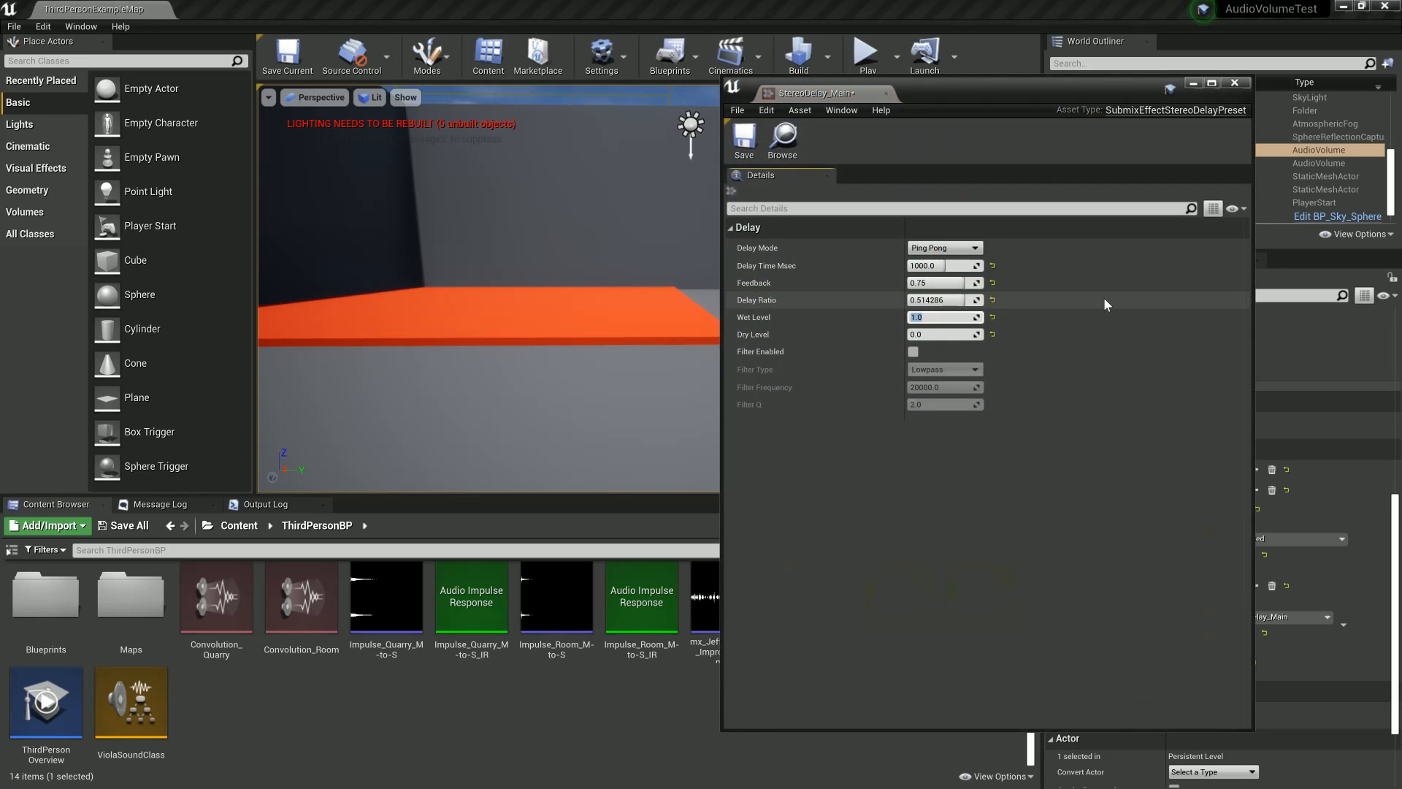
key("Return")
left_click(744, 139)
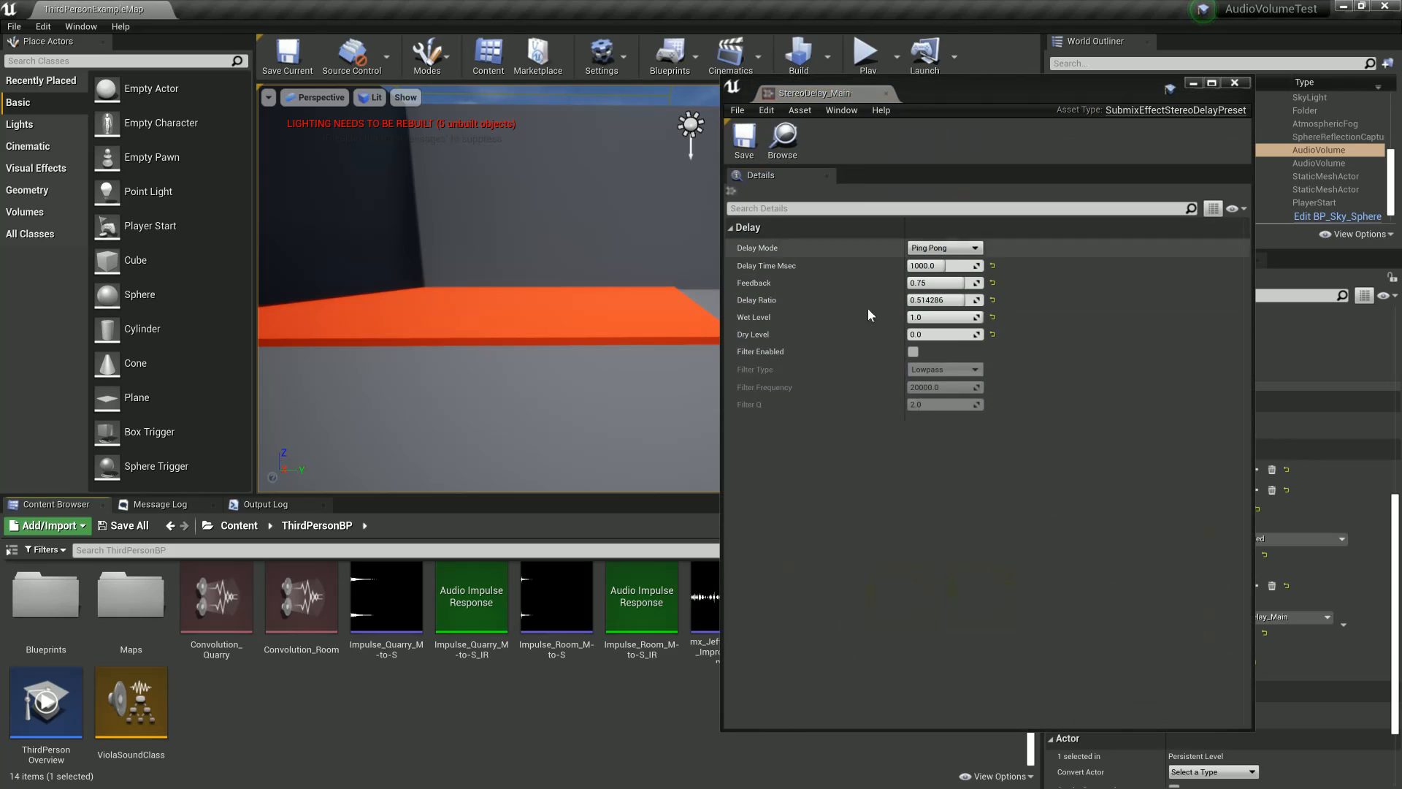
Step: Set the stereo delay preset's feedback to 0.85
left_click(963, 283)
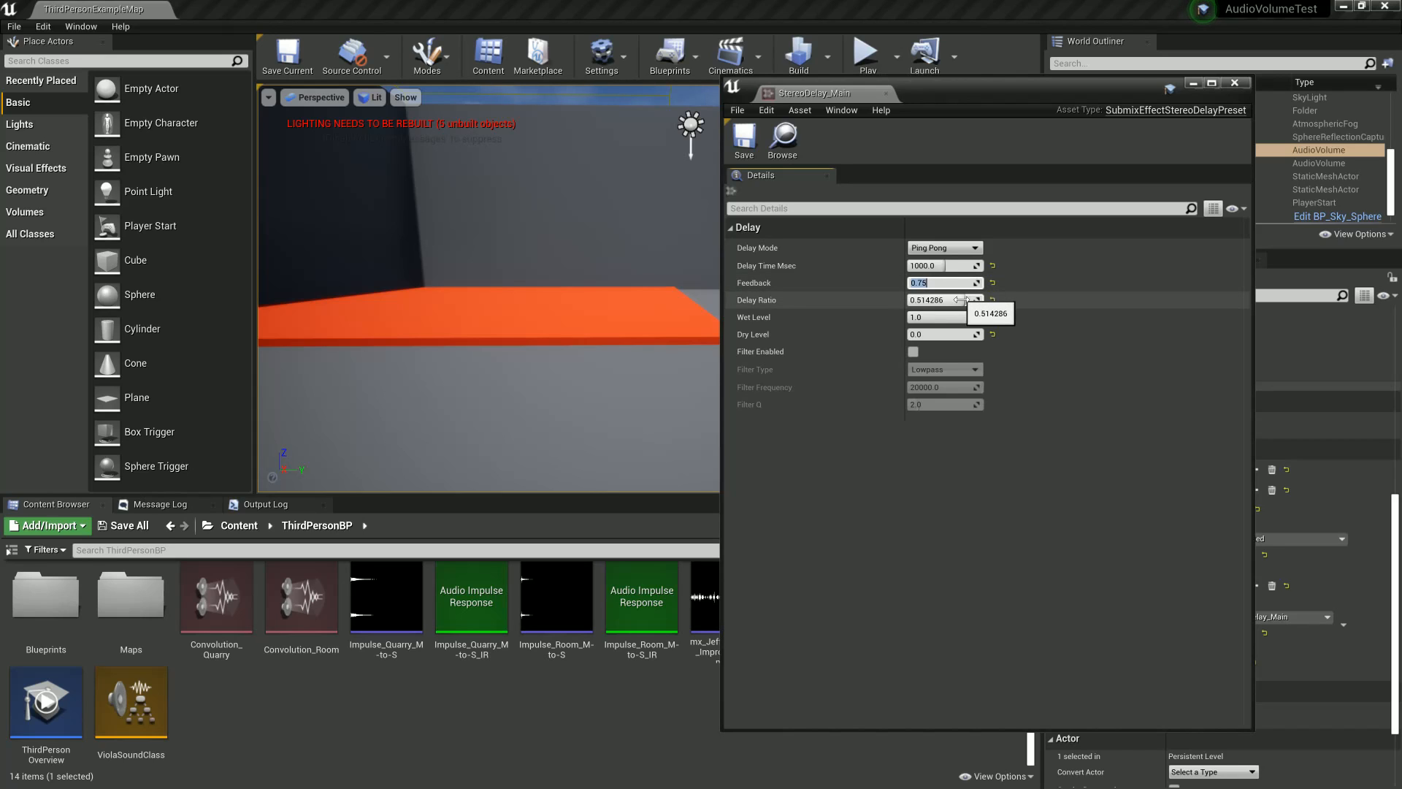
type("0")
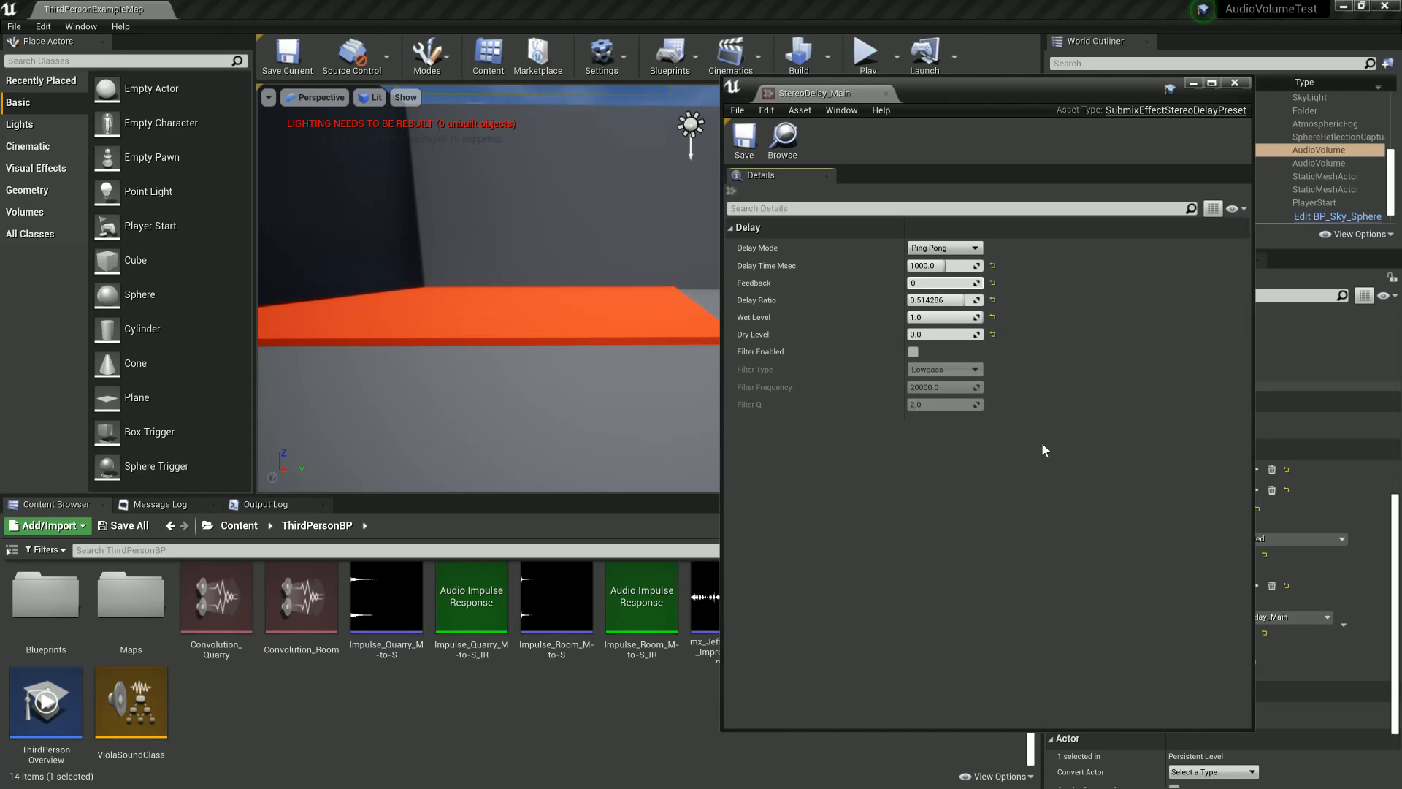
type(".85")
key("Return")
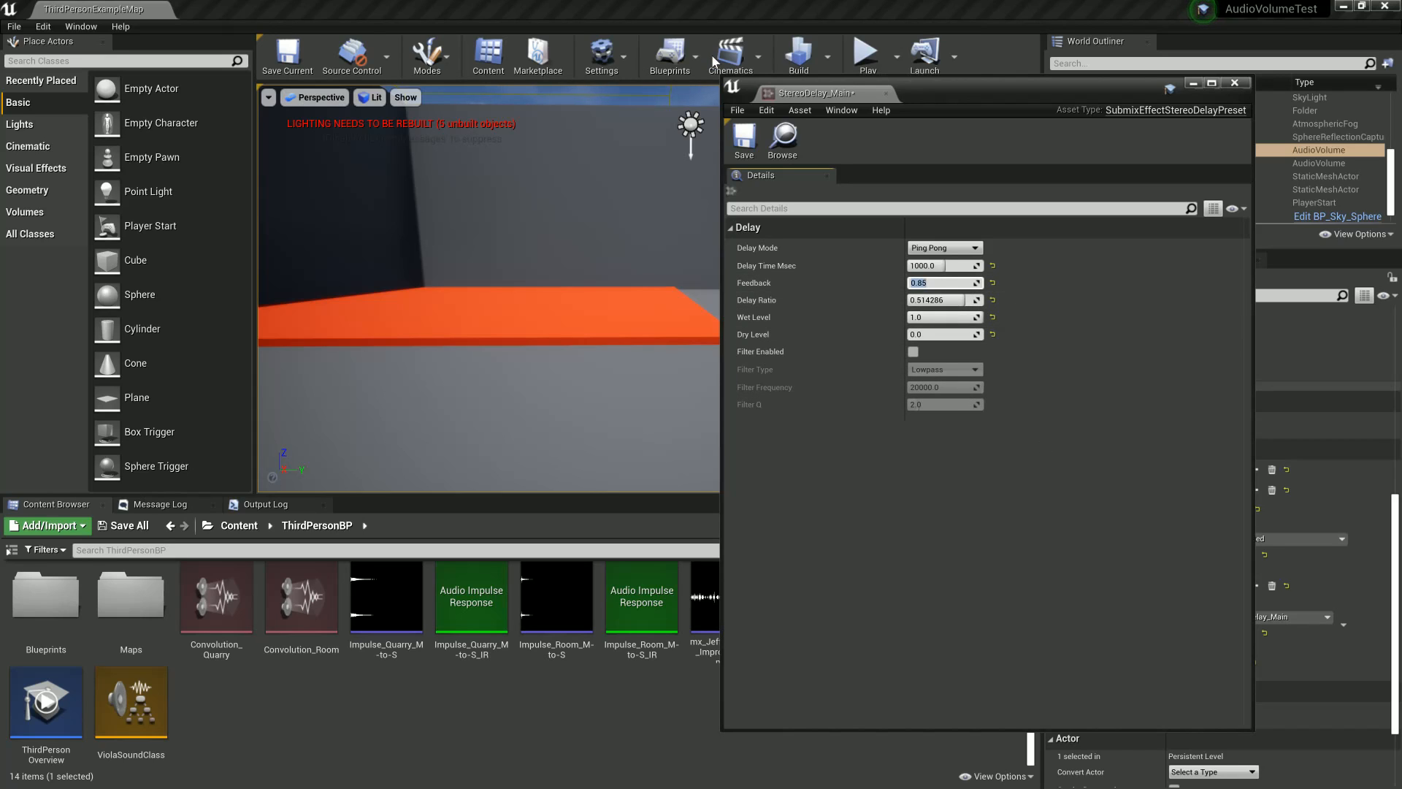
Step: Close the stereo delay preset, start a play-test and push the white viola sphere onto the red area
left_click(1235, 83)
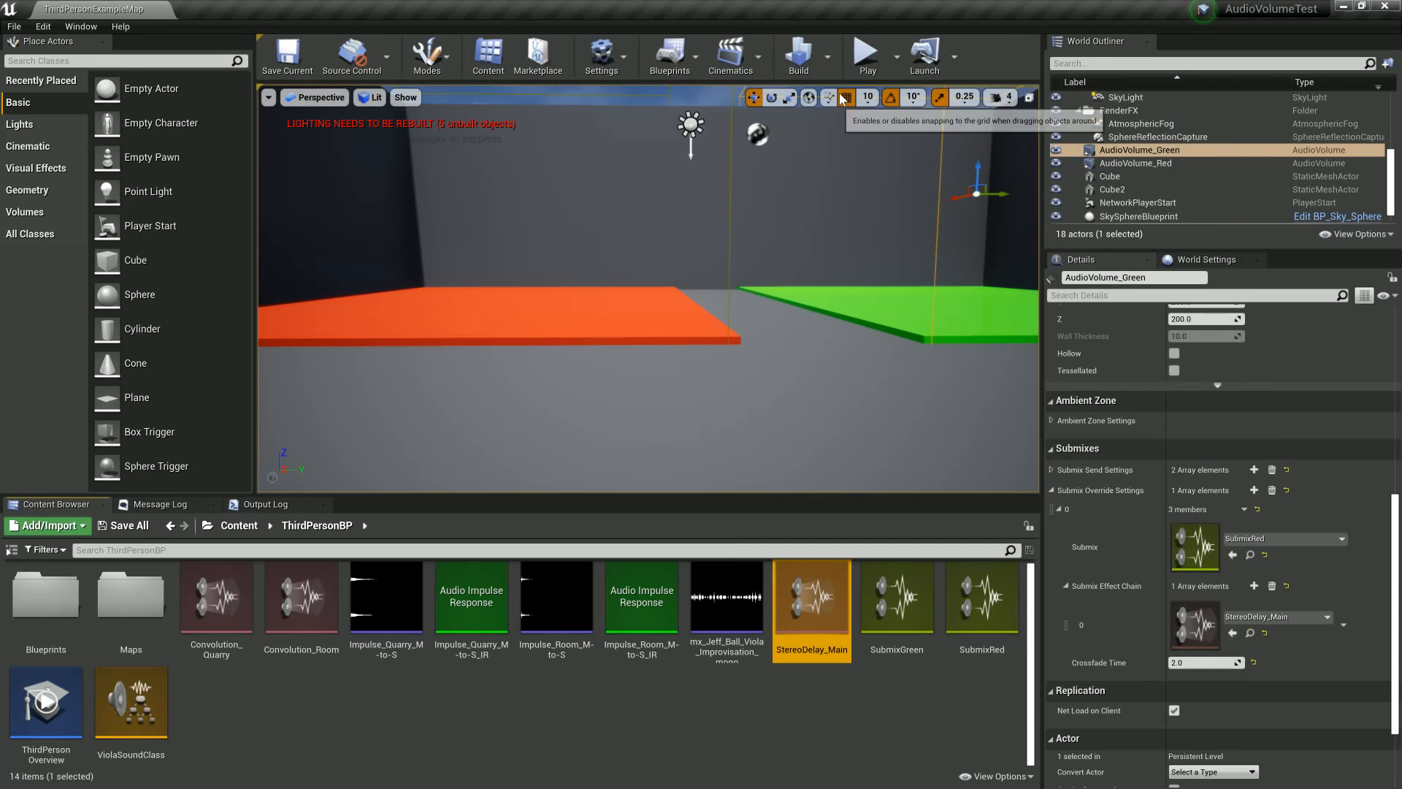
left_click(868, 59)
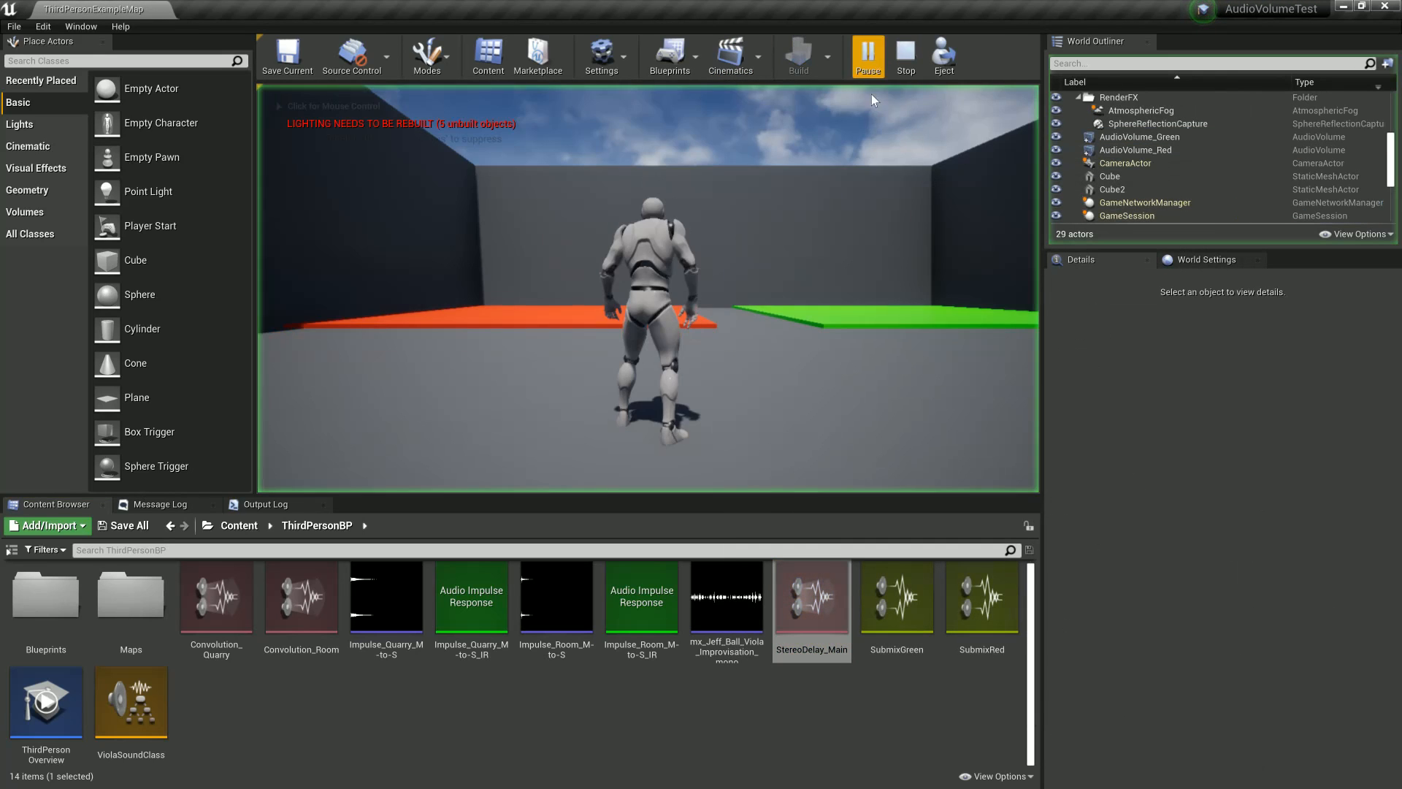
key("w")
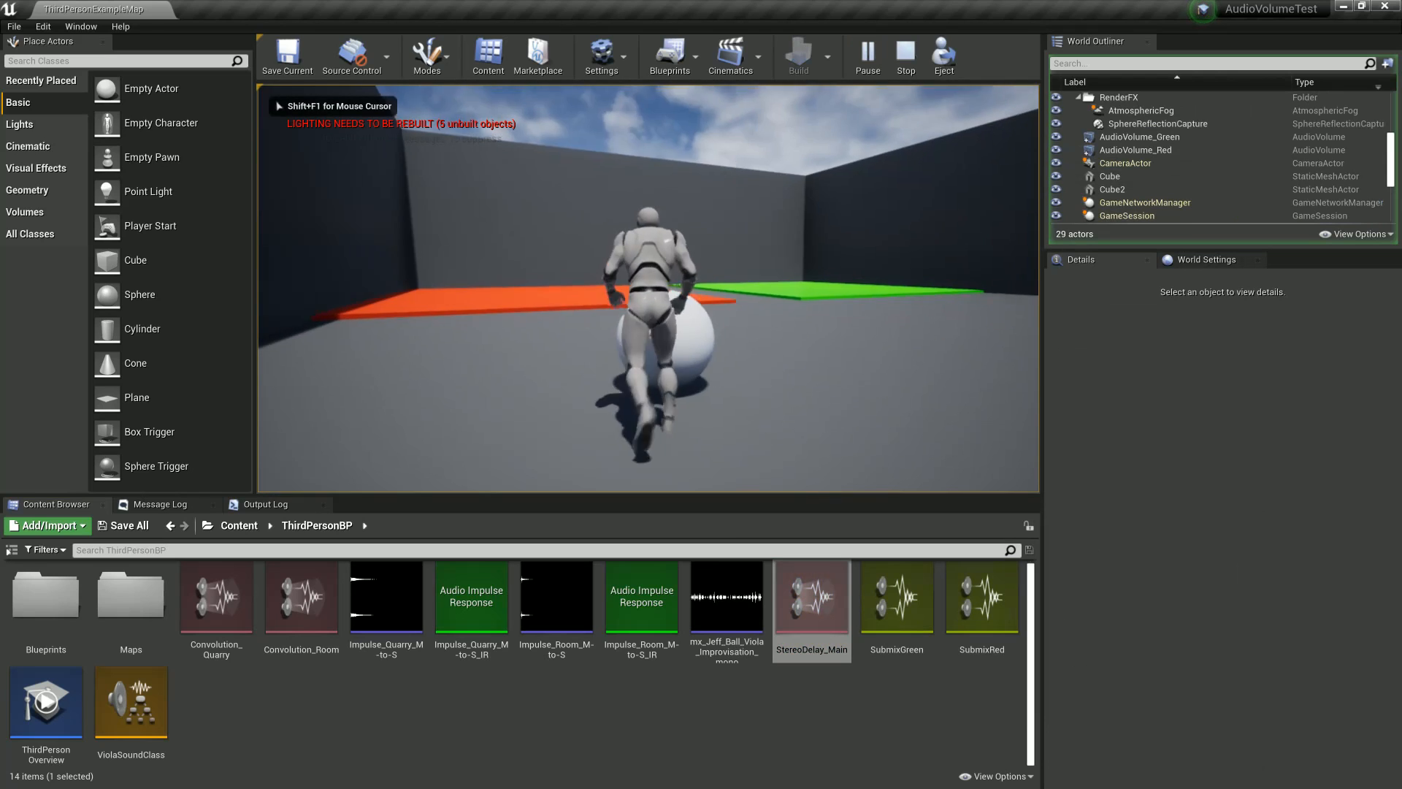
key("d")
key("w")
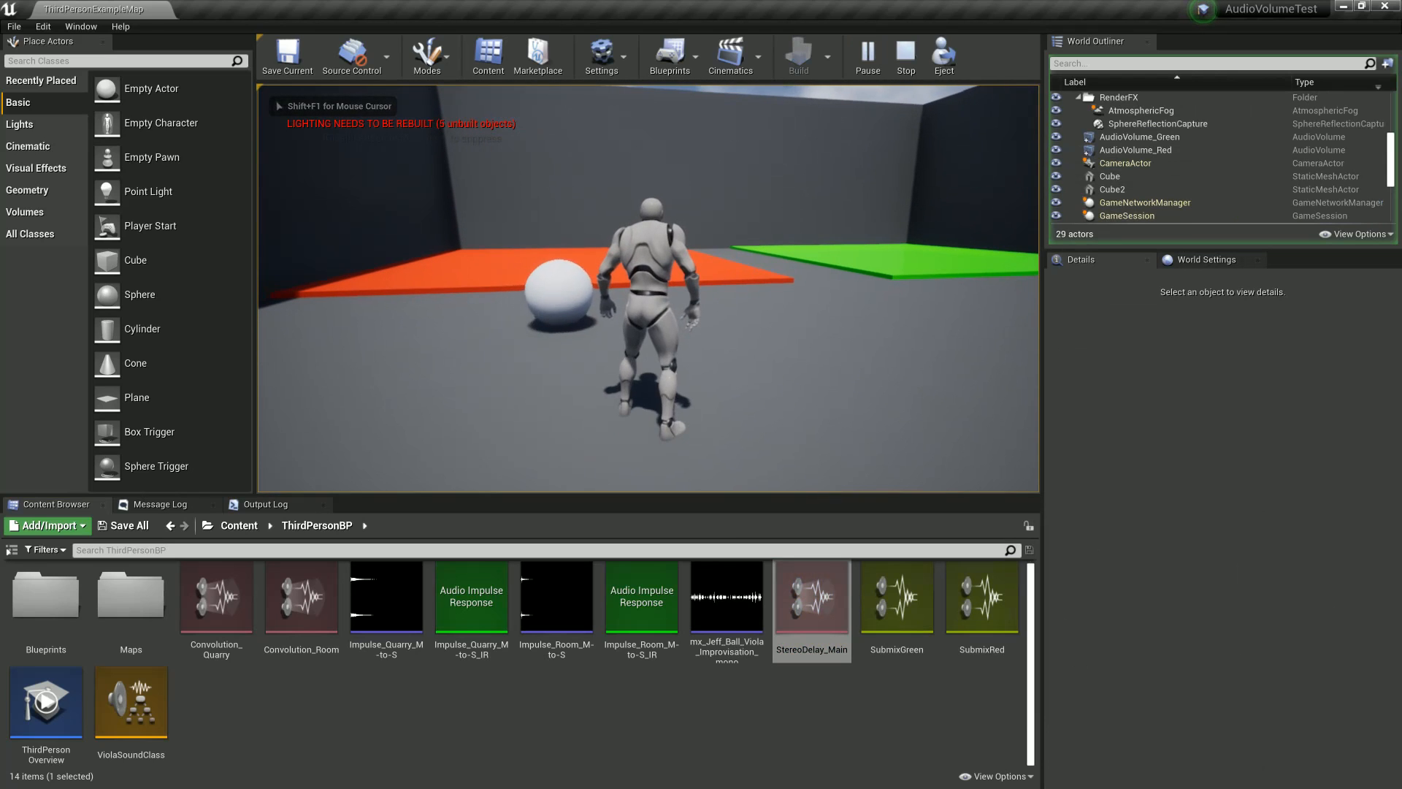
Step: Run the character onto the green area and move around there to hear the delay override on the sphere
key("d")
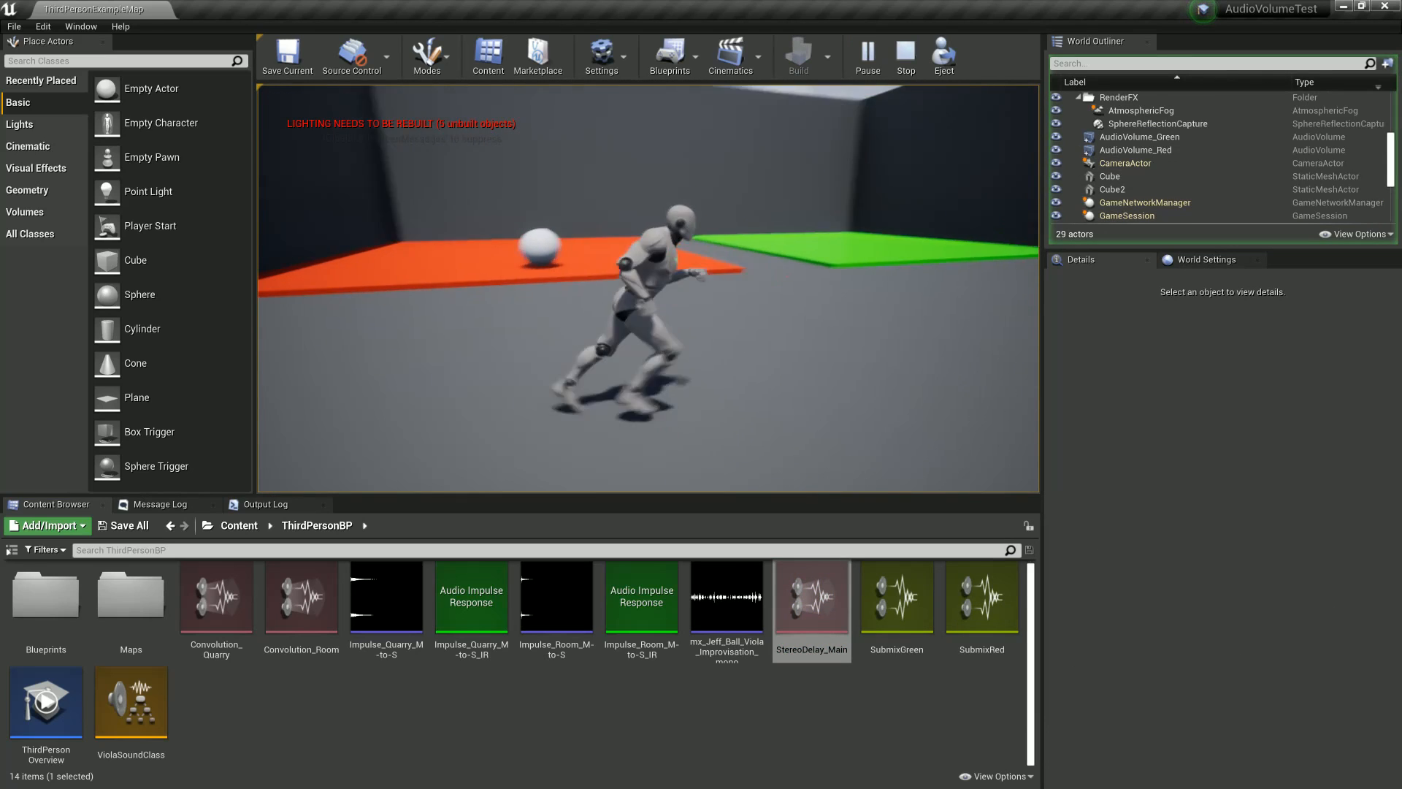
key("w")
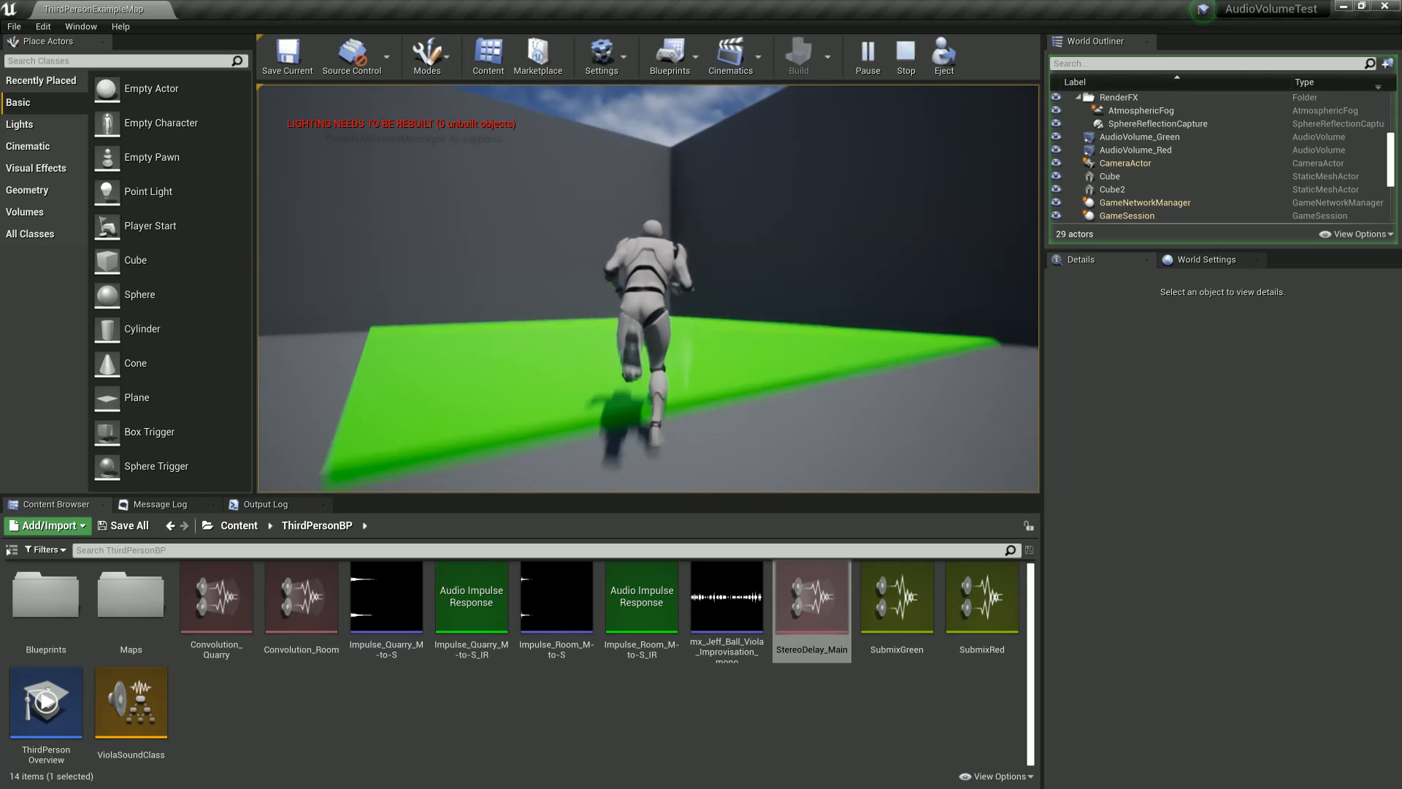
key("d")
key("w")
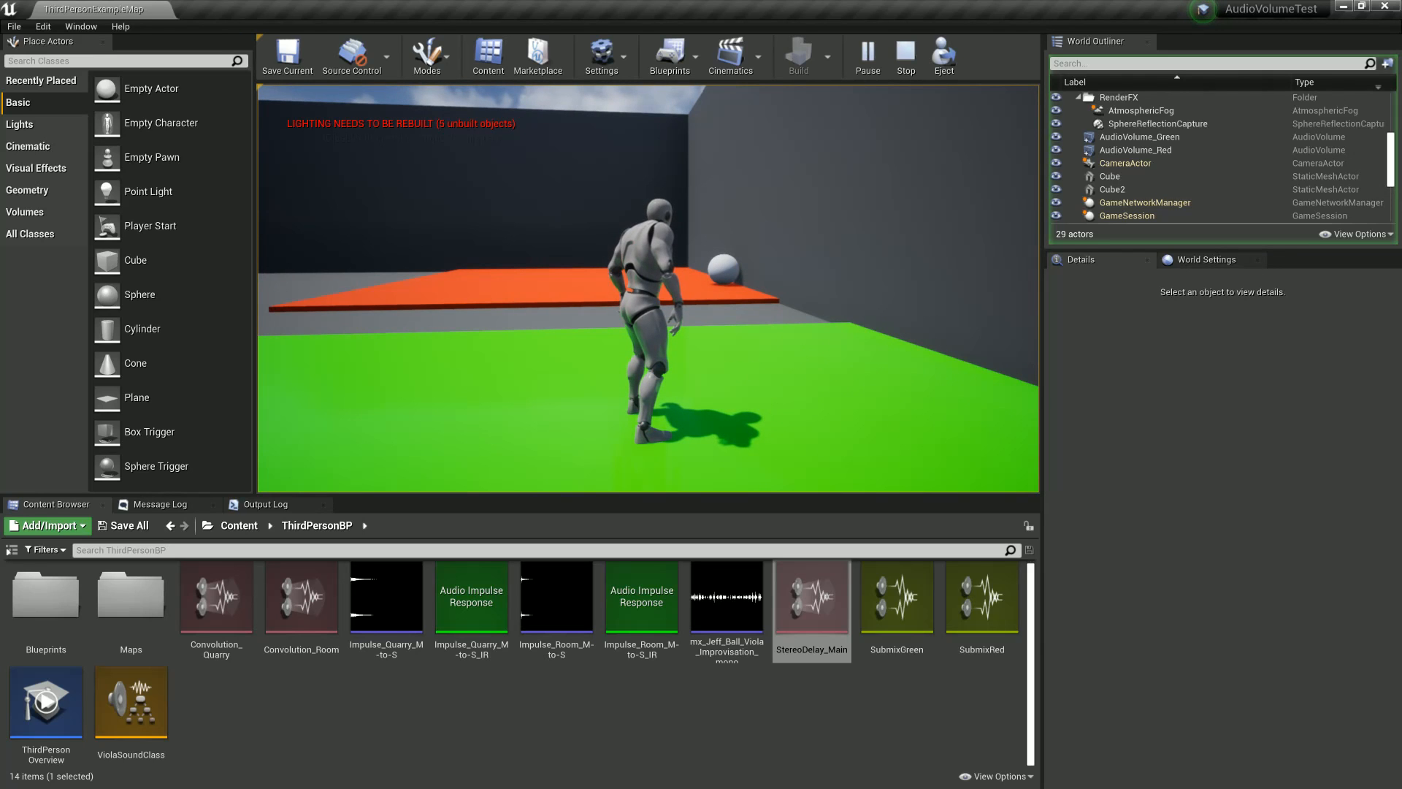
key("s")
key("a")
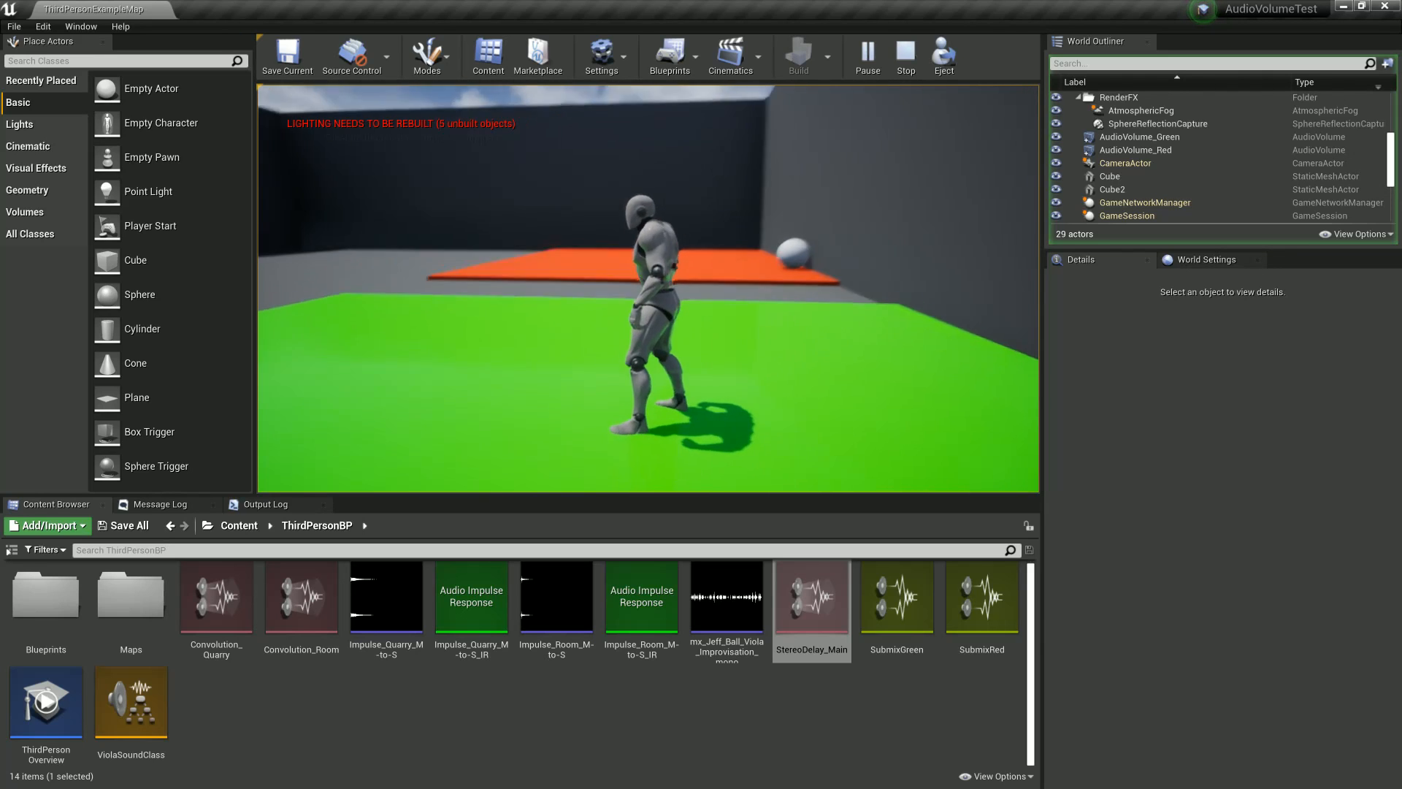
key("w")
key("a")
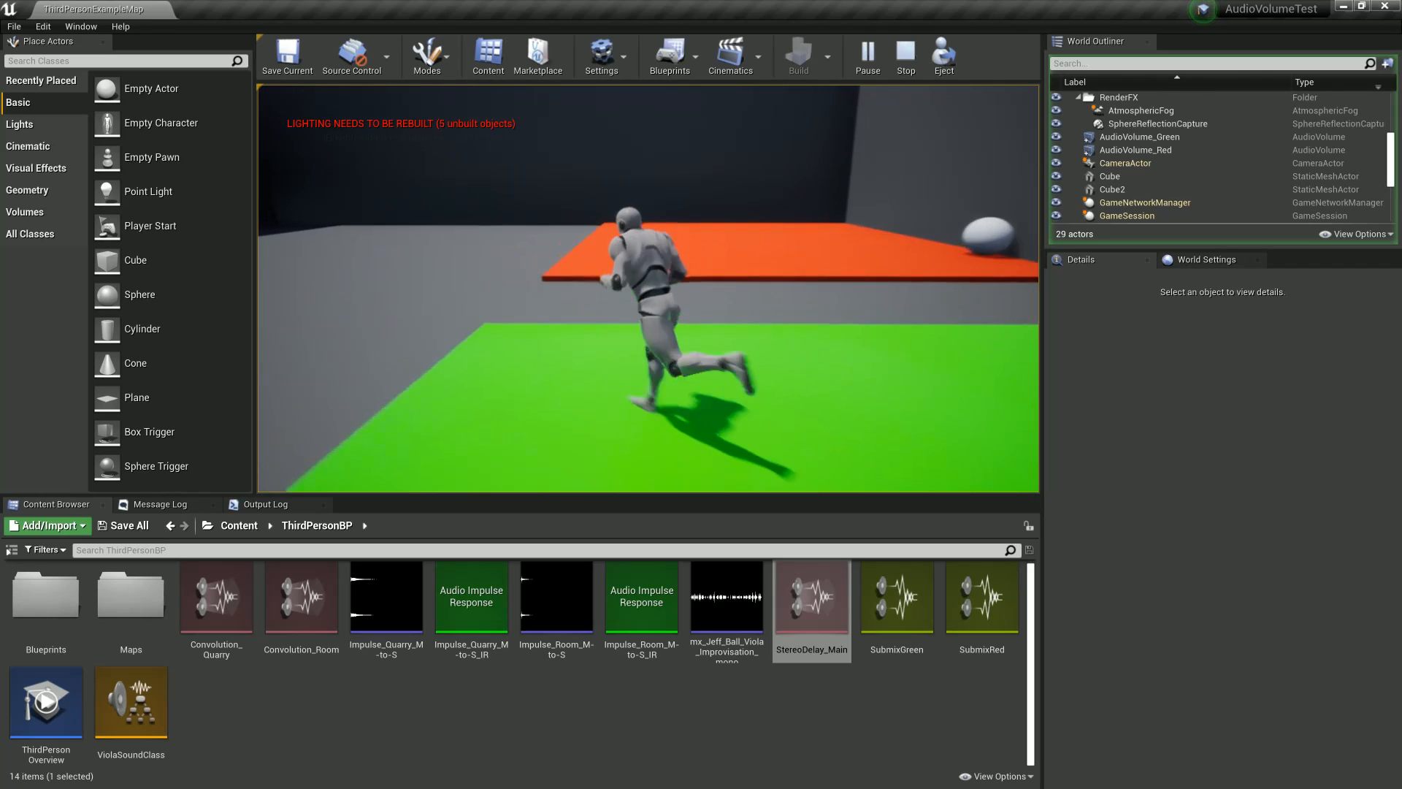
Step: Walk the character across the grey floor outside both coloured areas to compare the sound, and end the play-test
key("s")
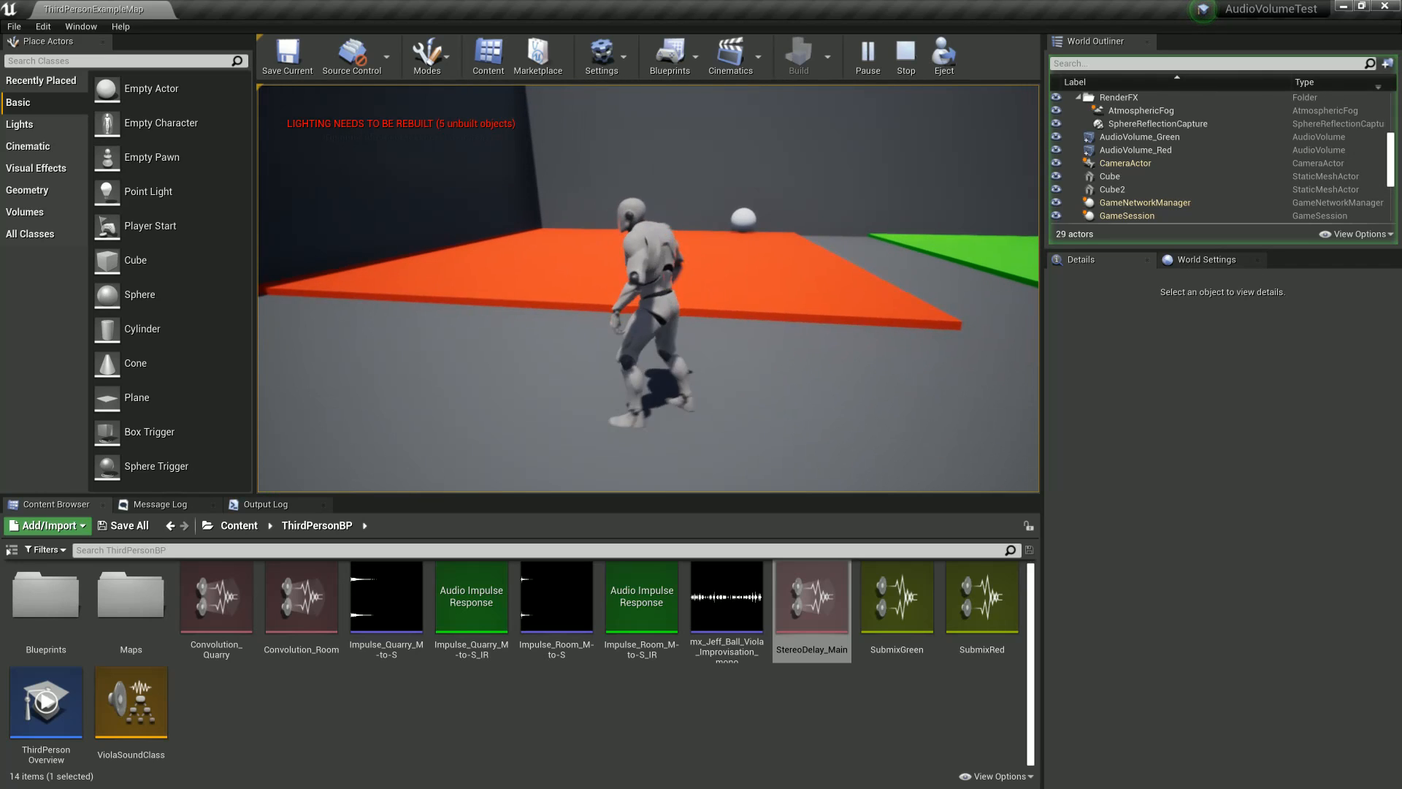
key("d")
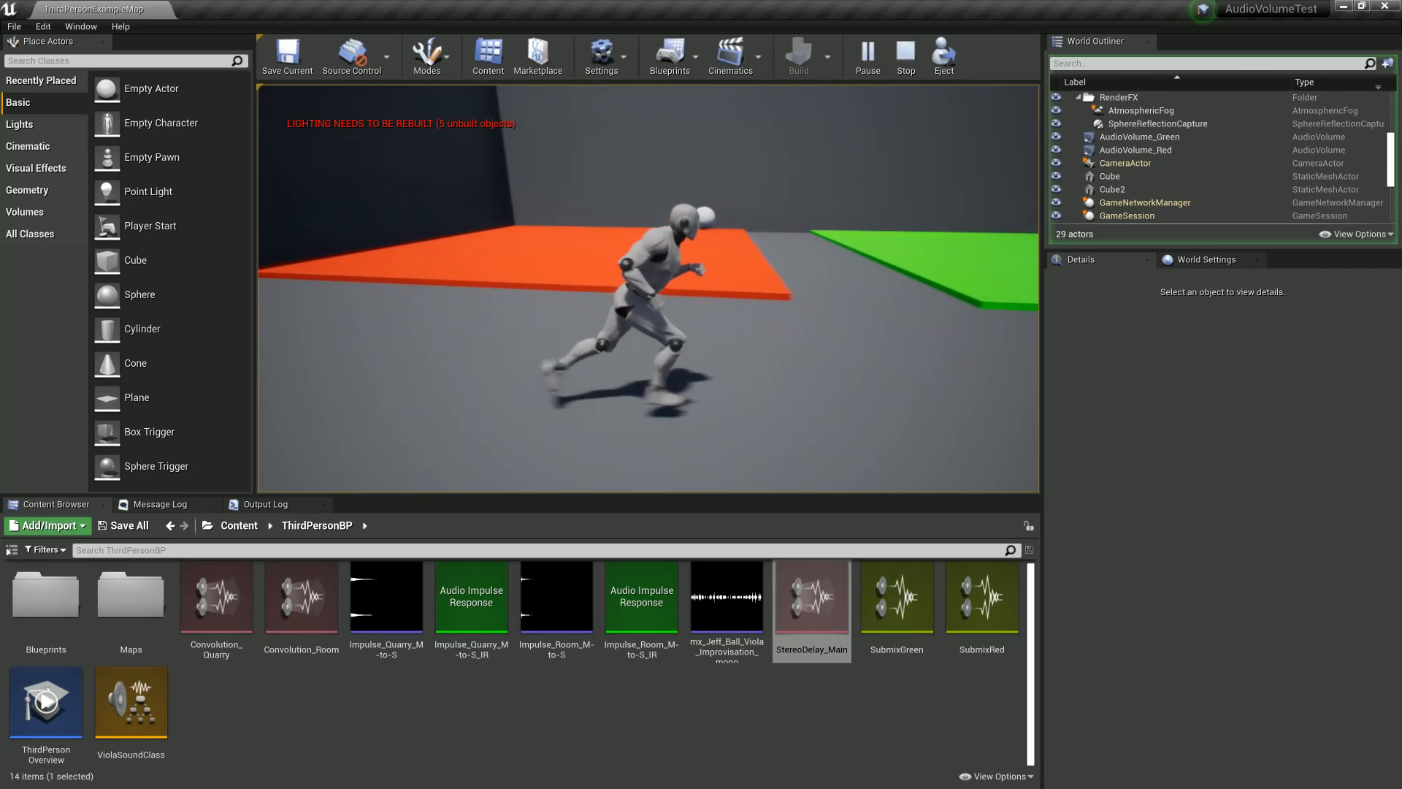
key("w")
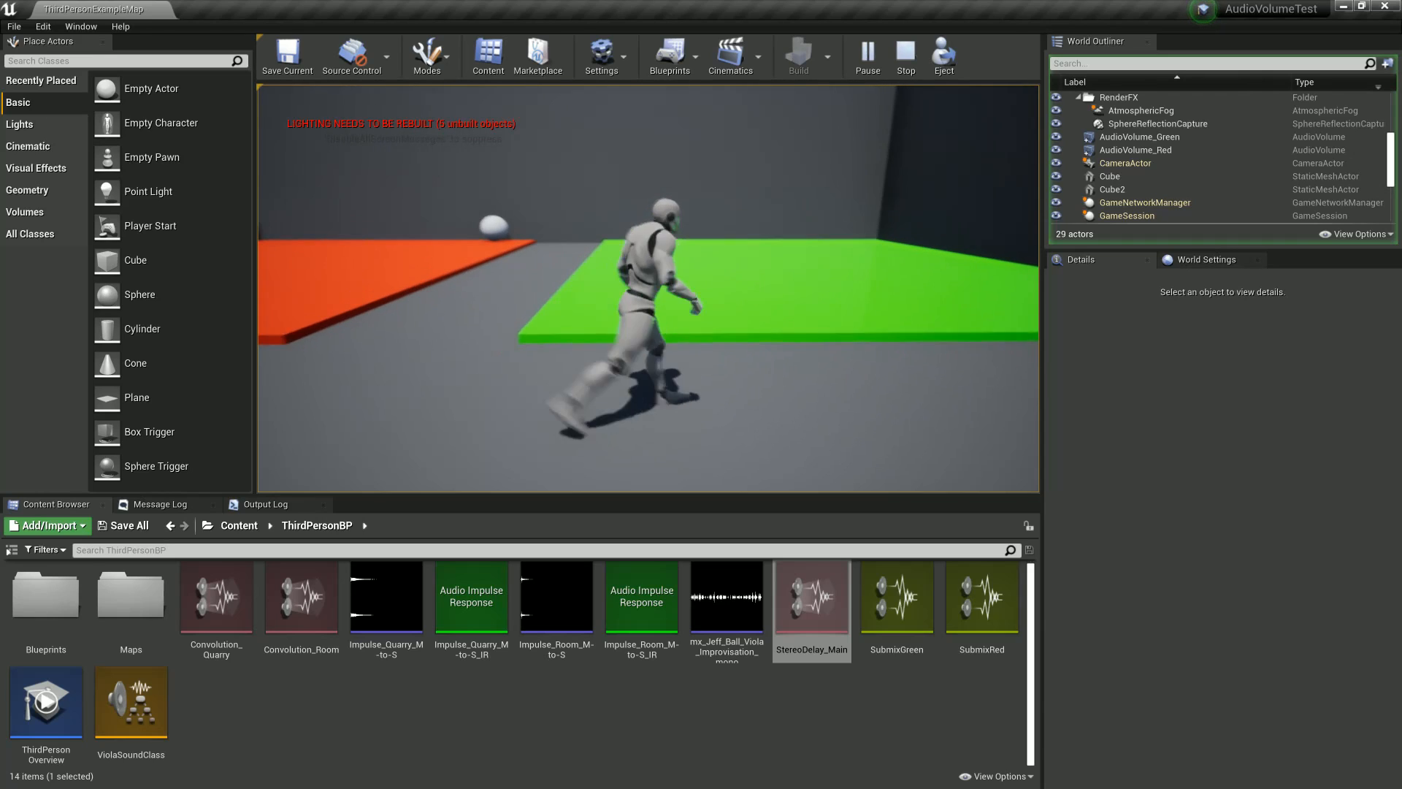
key("Escape")
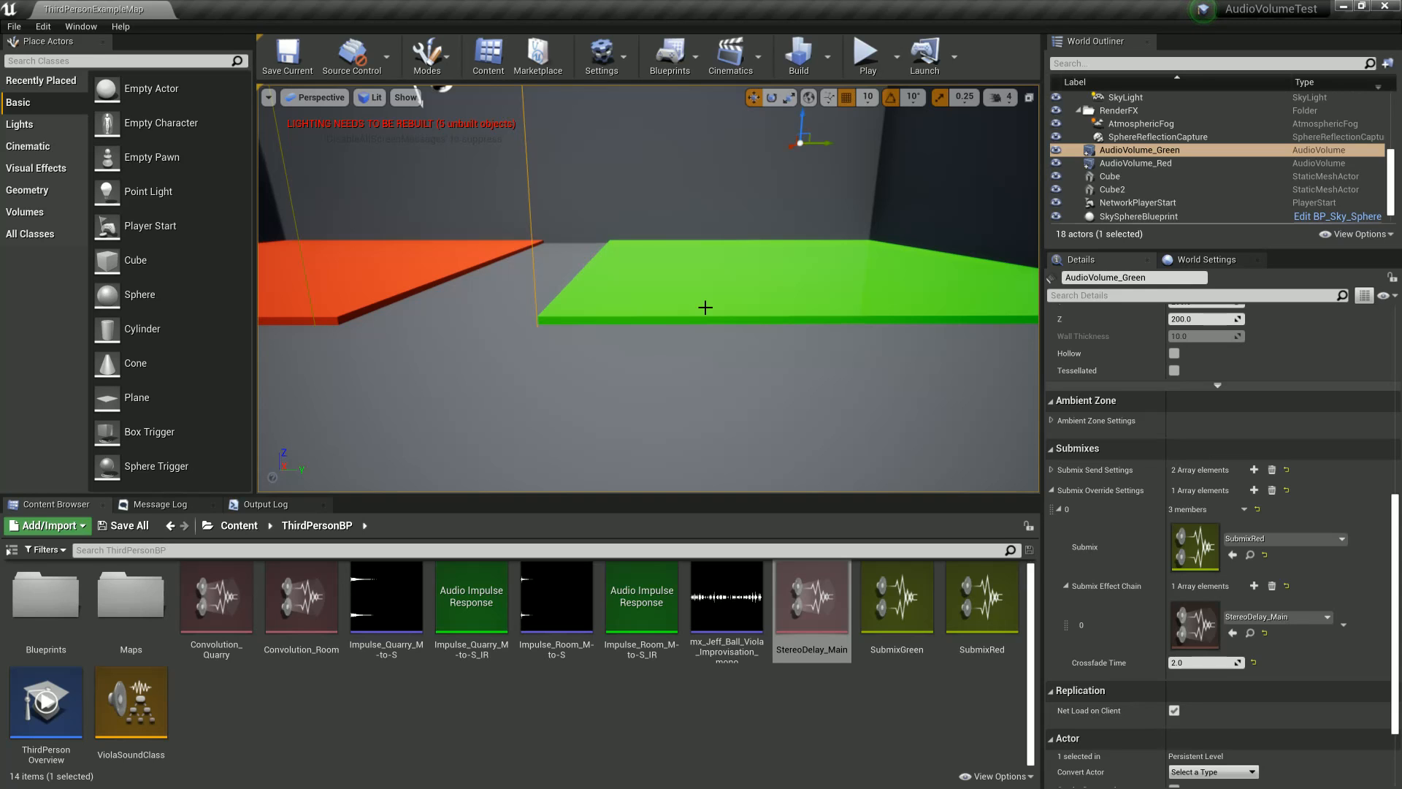
right_click_drag(741, 276, 643, 271)
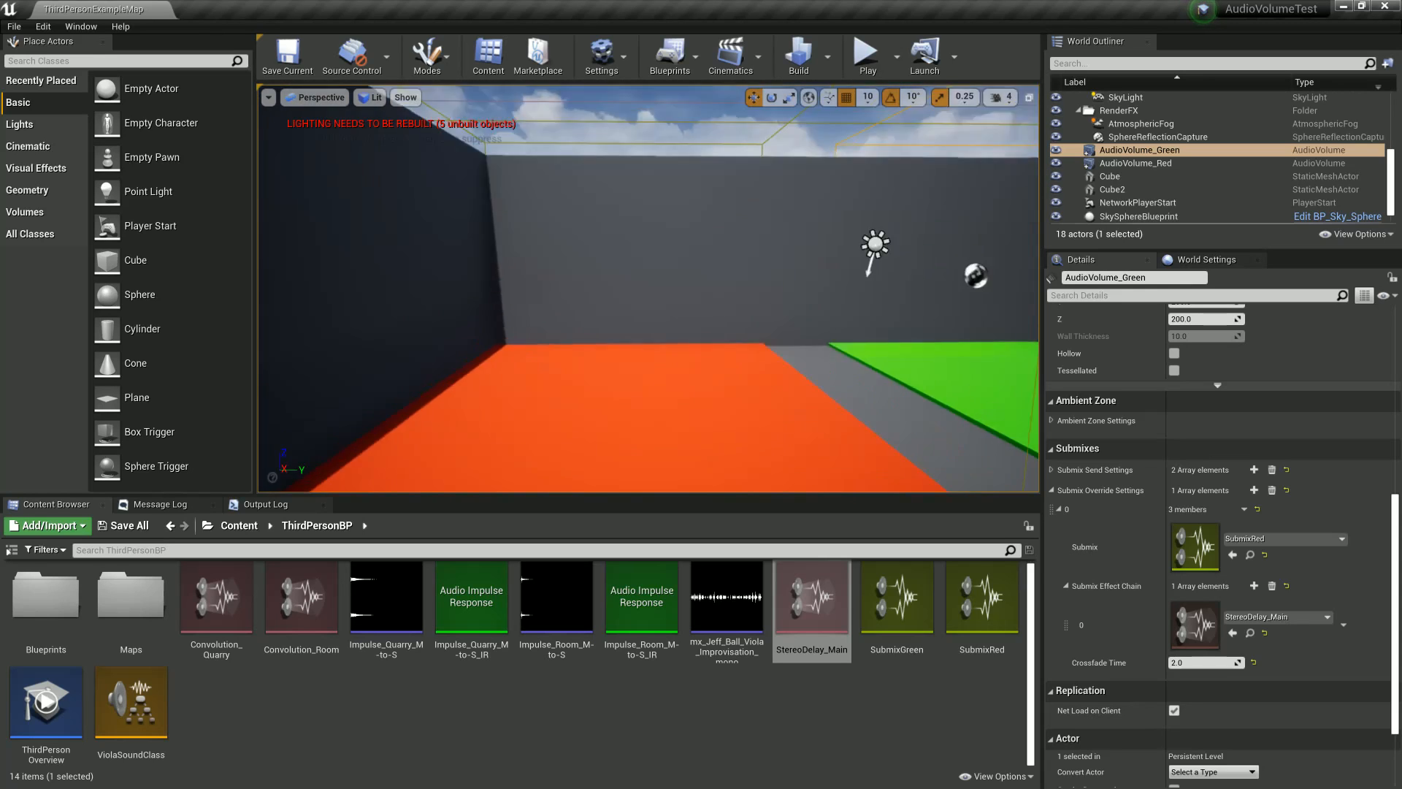
right_click_drag(643, 197, 669, 221)
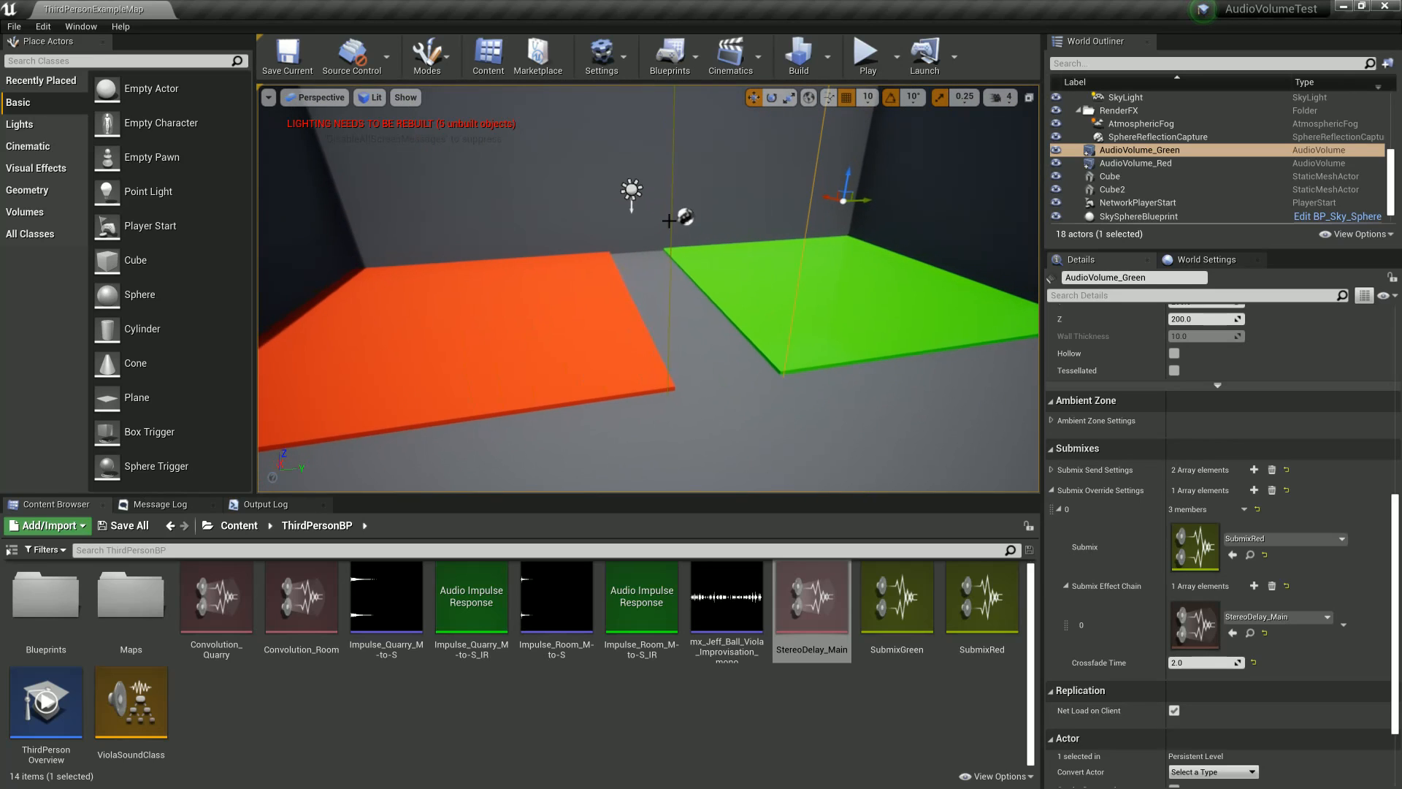
right_click_drag(713, 300, 857, 329)
right_click_drag(676, 313, 656, 250)
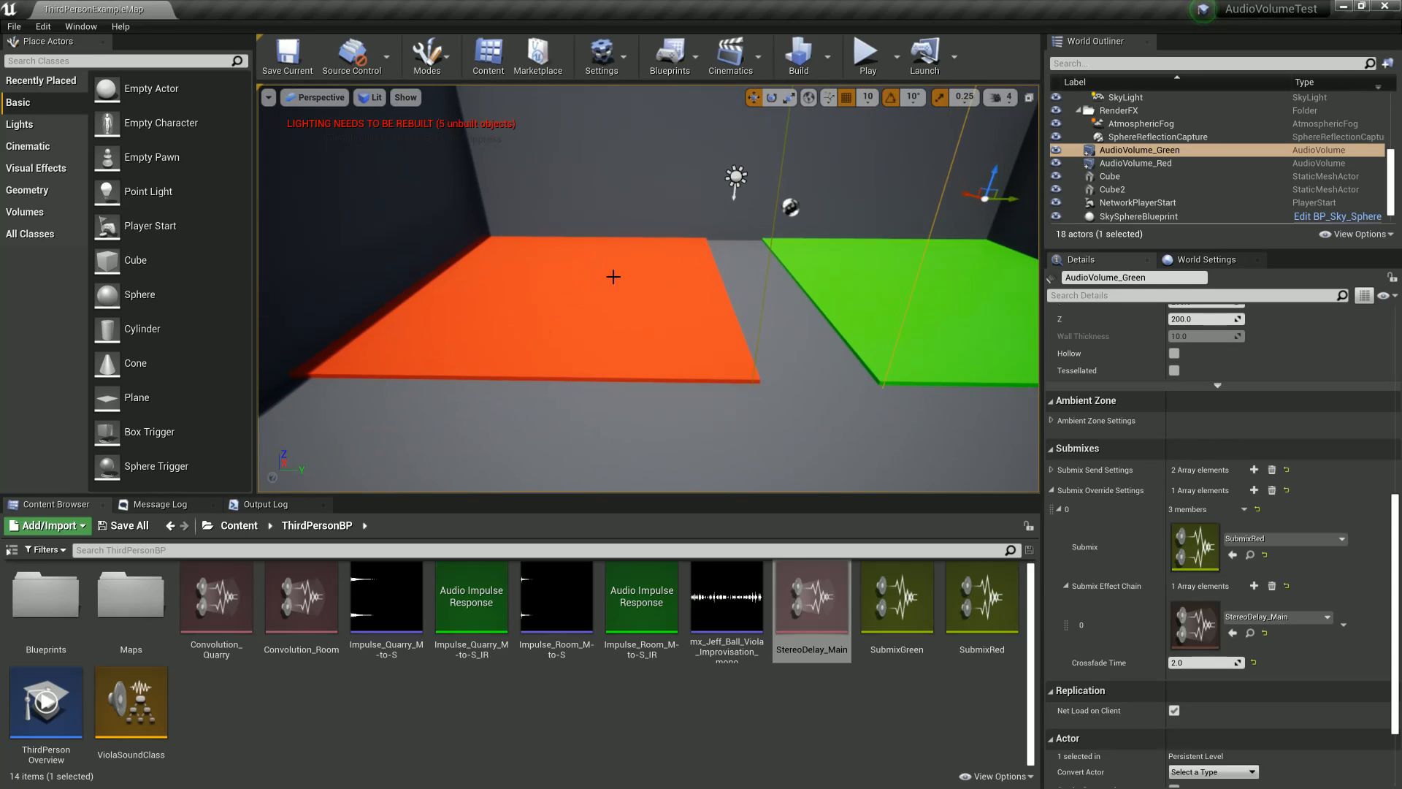
right_click_drag(567, 273, 917, 283)
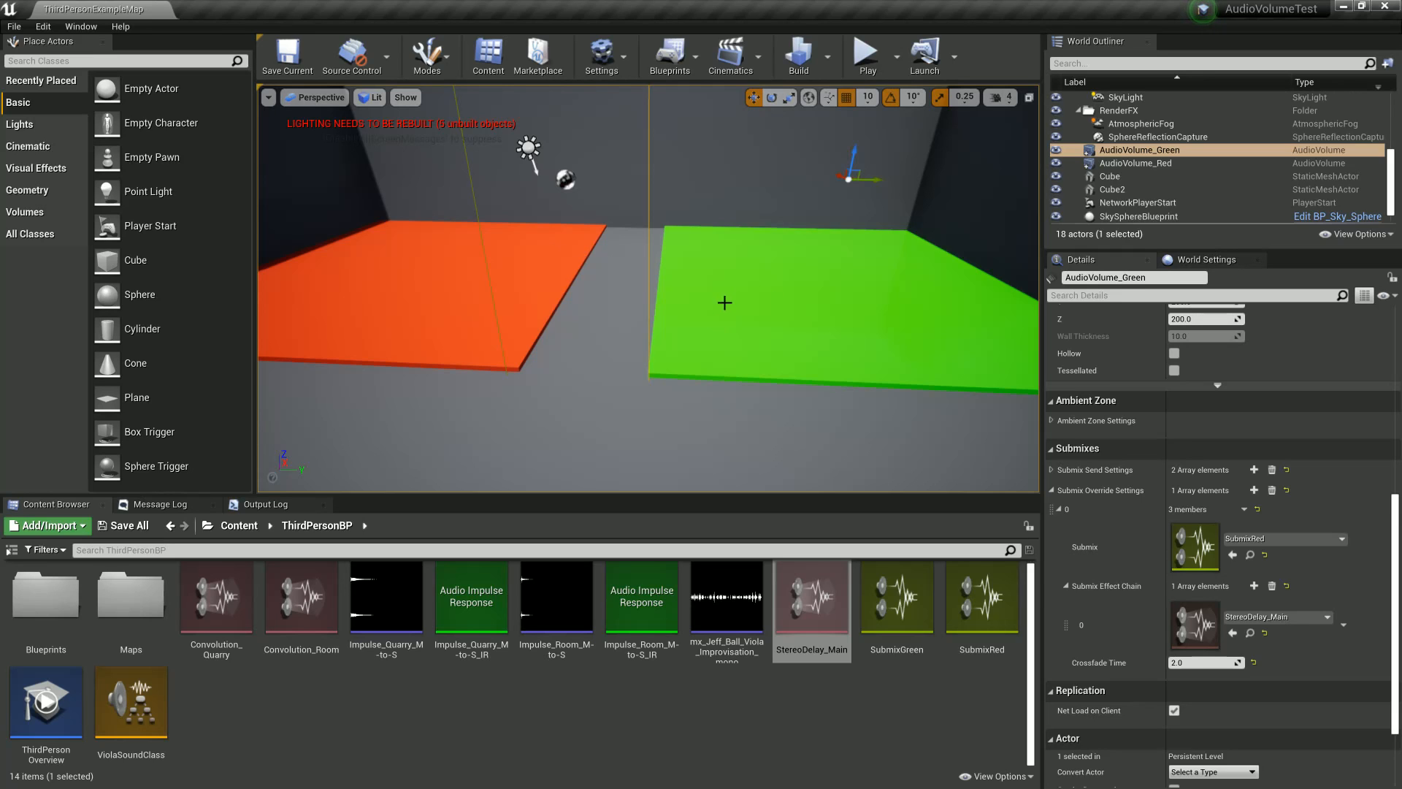
right_click_drag(724, 304, 618, 349)
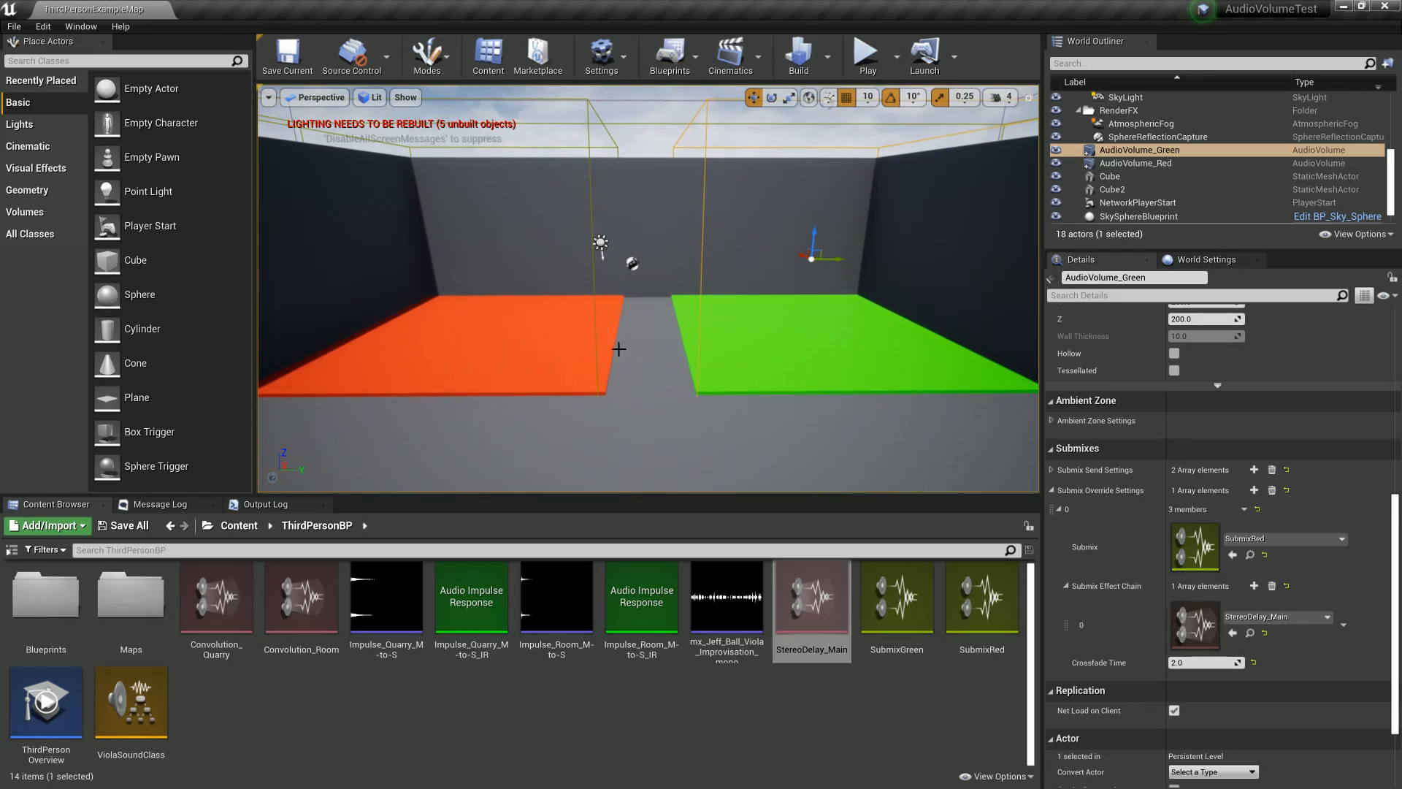